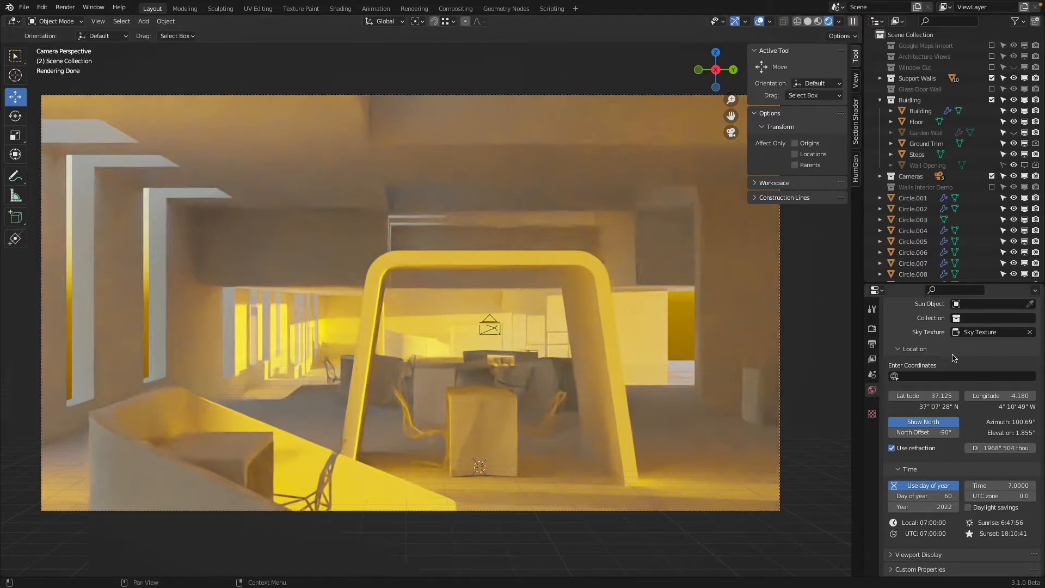
- Set the time of day in the world's Sun Position settings to 3
scroll(954, 357, "up", 5)
scroll(954, 357, "up", 8)
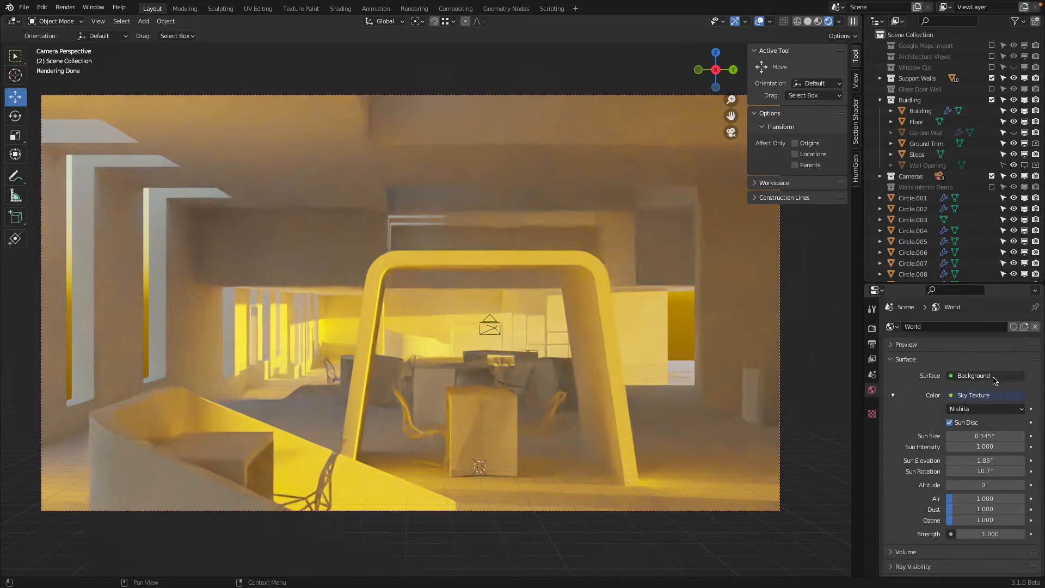
scroll(992, 382, "down", 10)
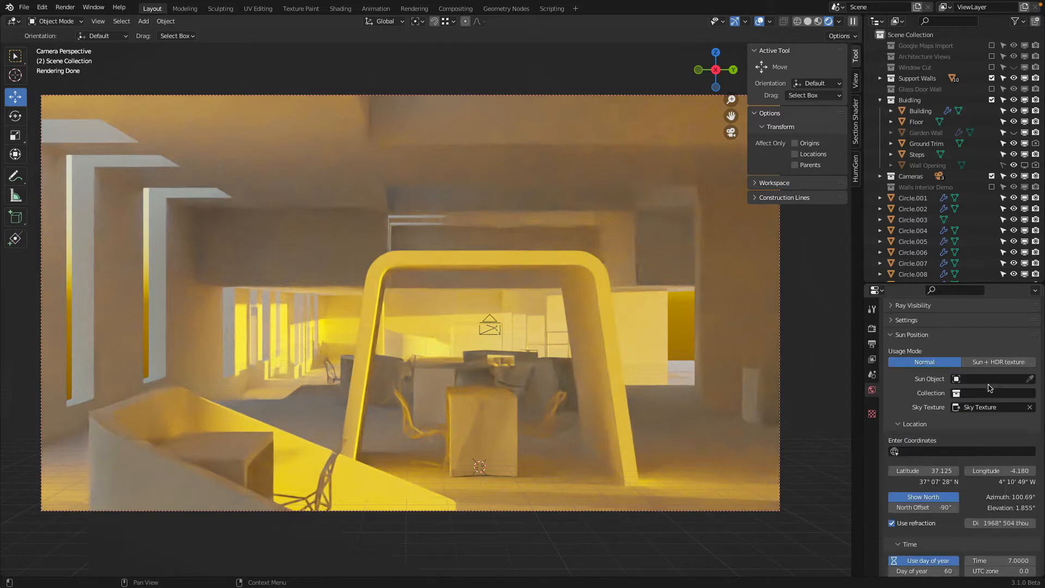
scroll(990, 387, "down", 3)
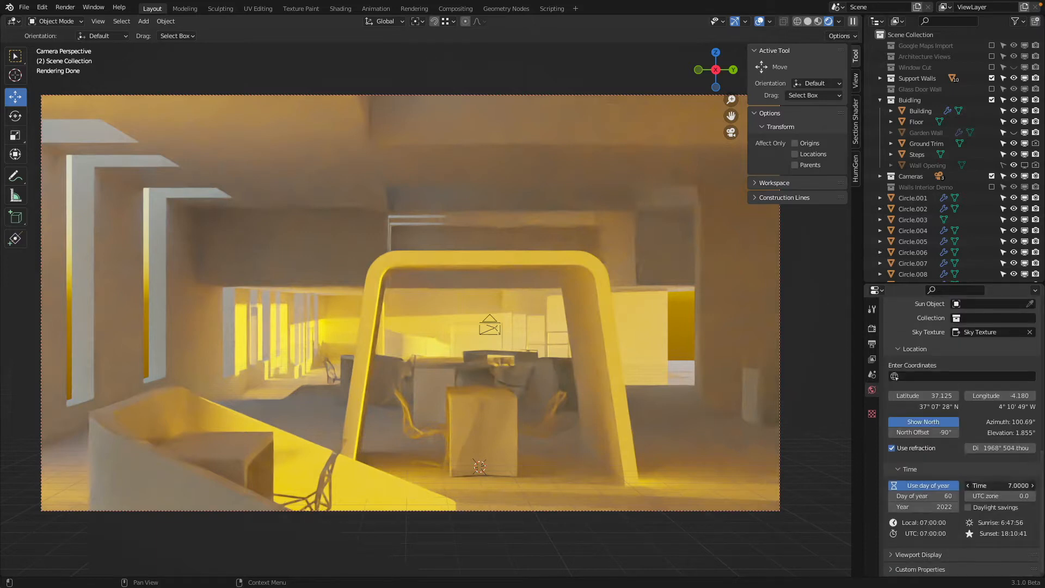
left_click(1005, 485)
type("3")
key("Return")
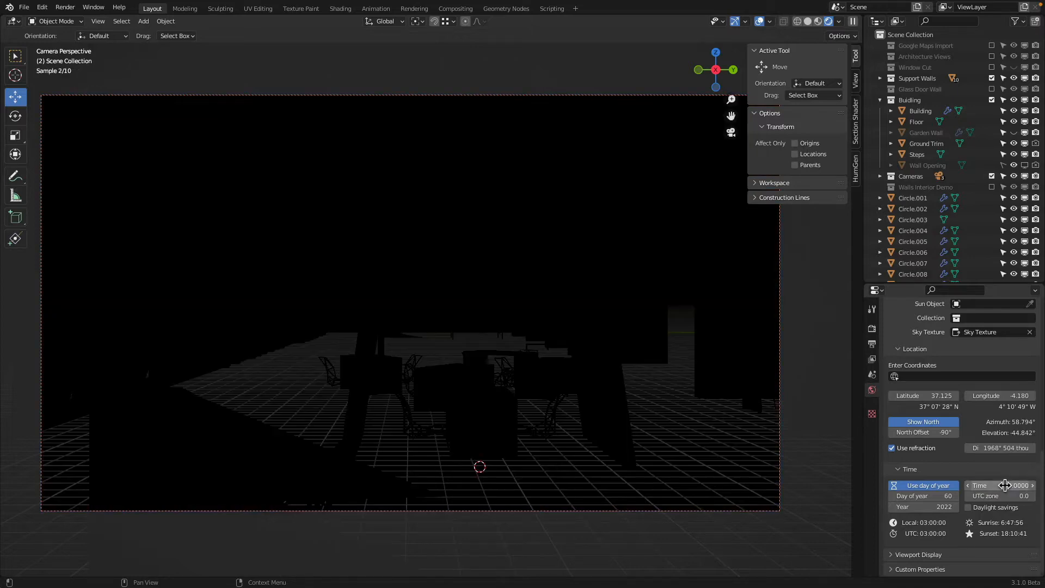
scroll(968, 447, "up", 15)
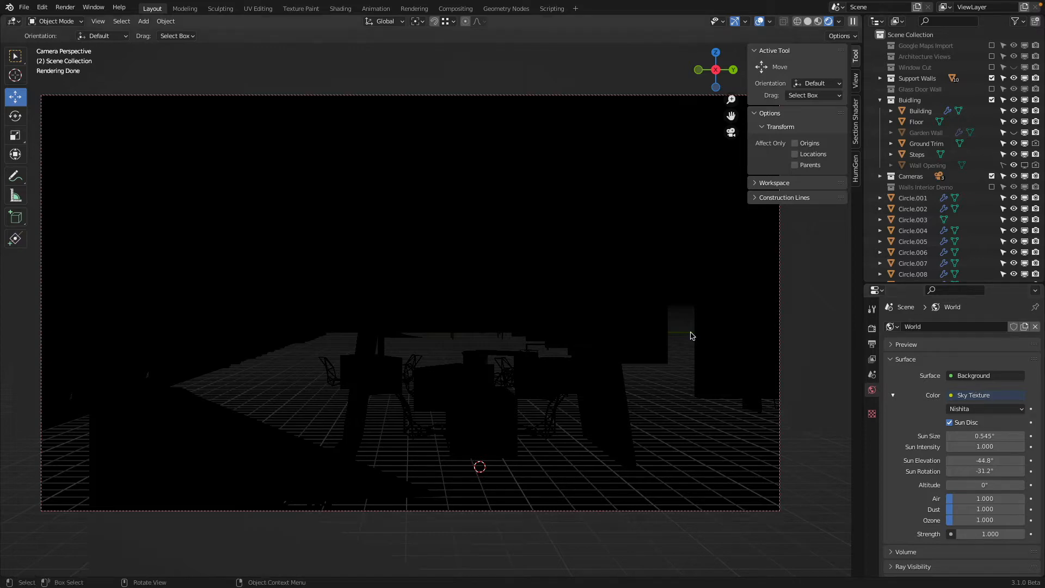
- Switch the viewport to solid shading and hide the Building object to expose the underside of the arch
key("z")
left_click(556, 343)
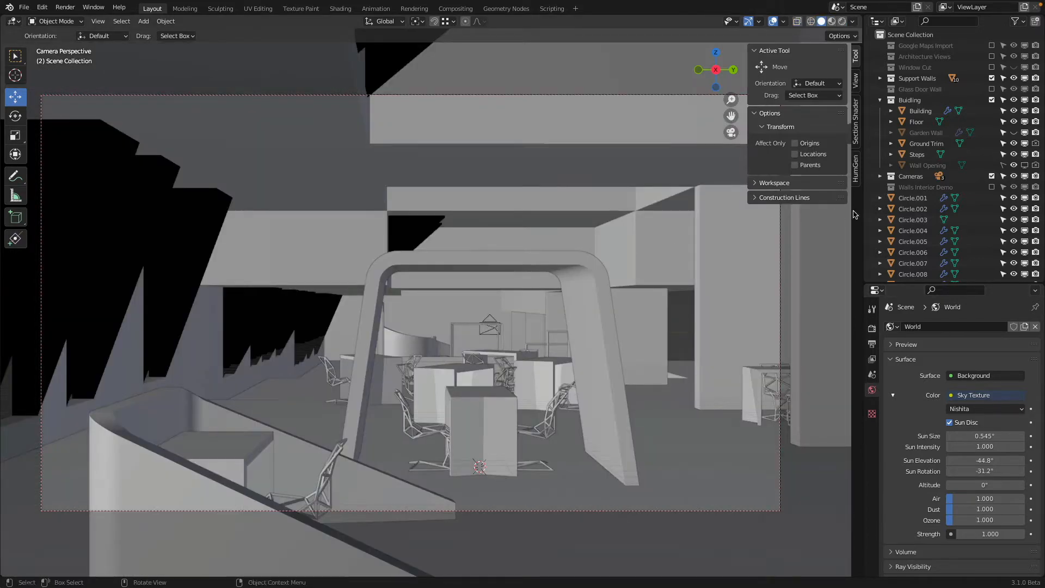
left_click(1013, 112)
middle_click_drag(497, 329, 490, 318)
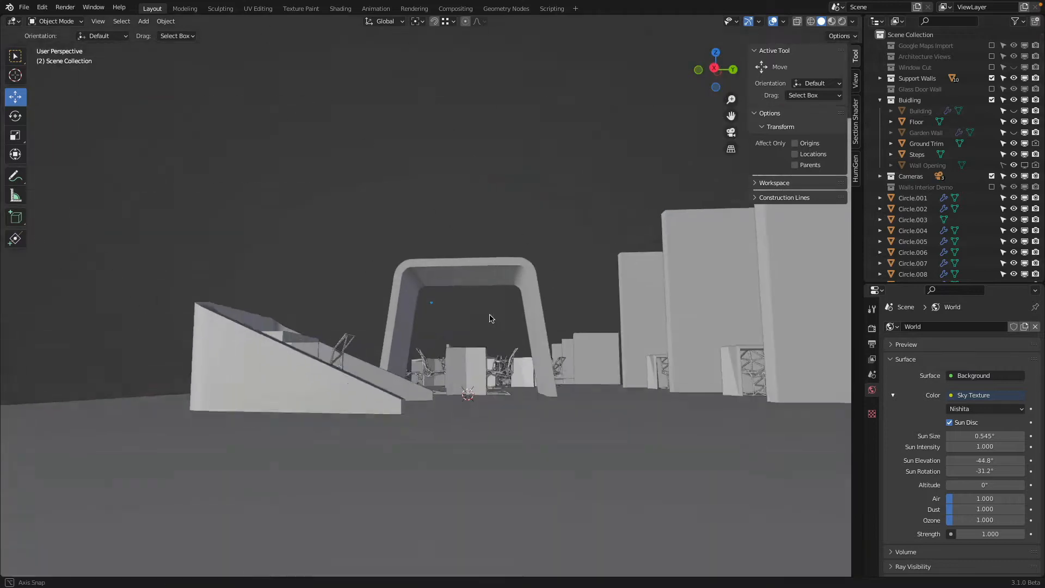
scroll(462, 287, "up", 10)
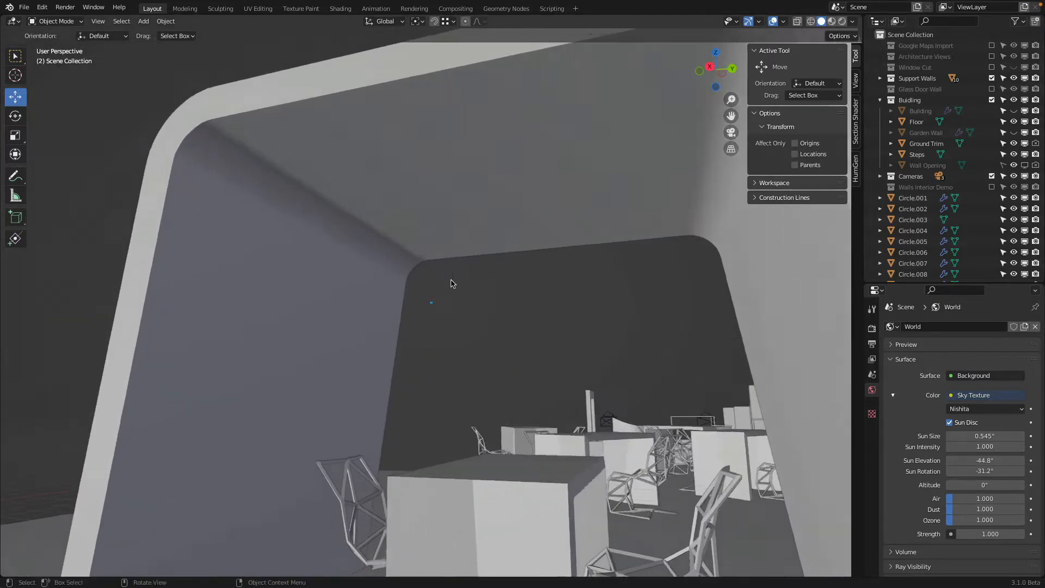
scroll(450, 280, "down", 2)
middle_click_drag(451, 280, 450, 268)
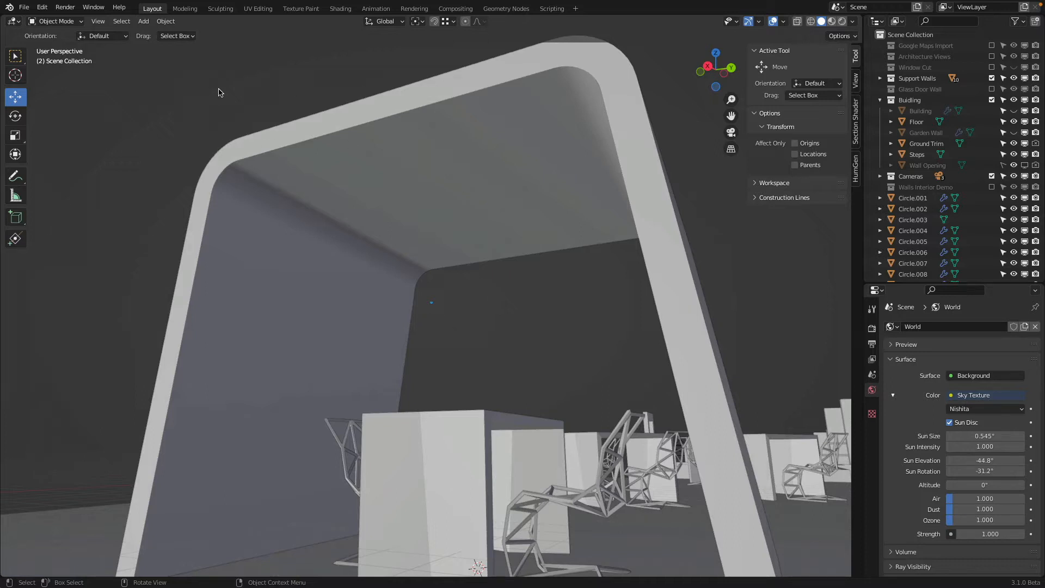
- Place the 3D cursor on the underside of the arch using Face snapping, and set snapping back to Vertex
left_click(17, 75)
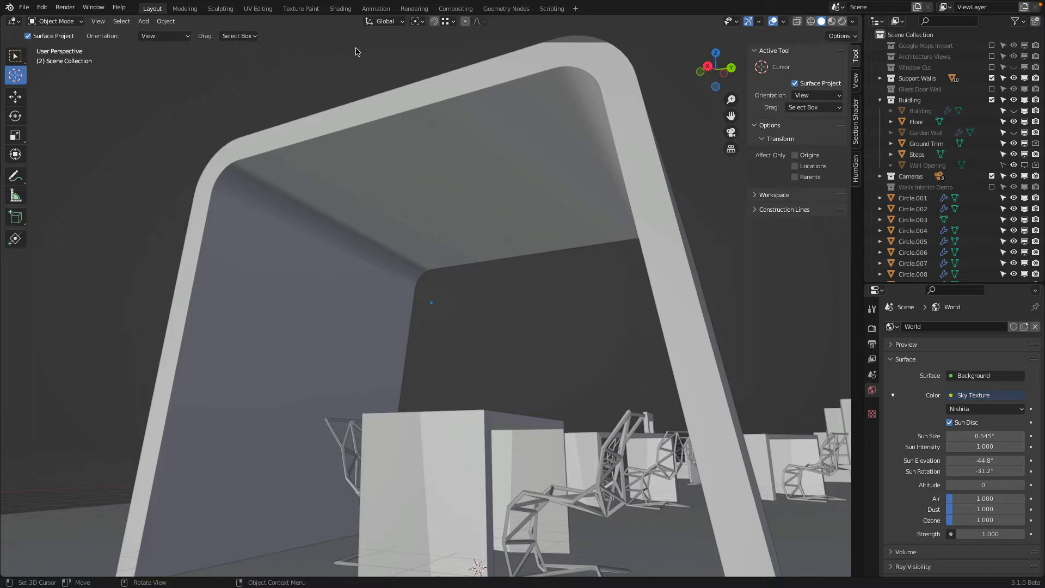
left_click(446, 21)
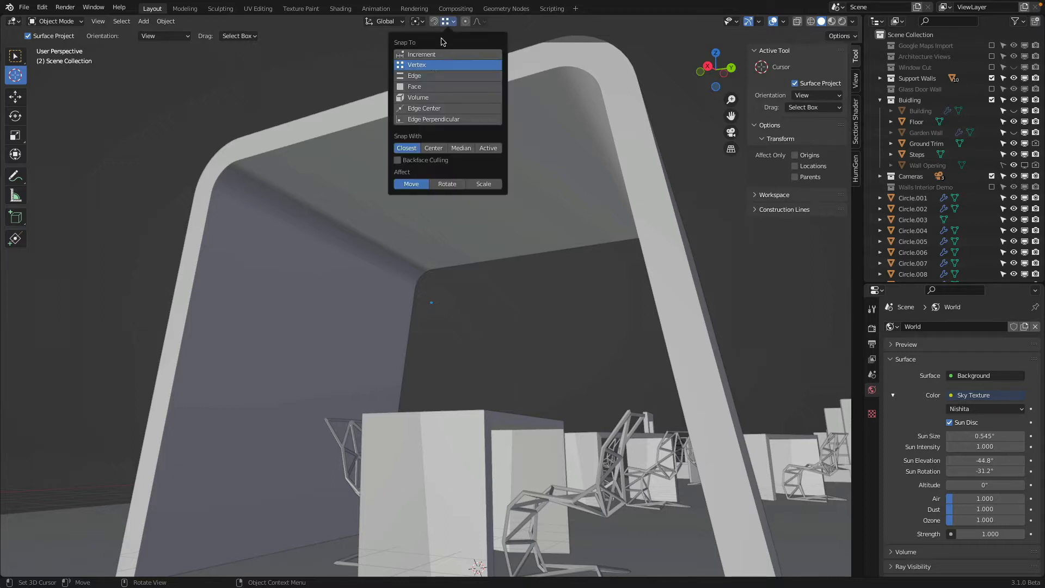
left_click(419, 87)
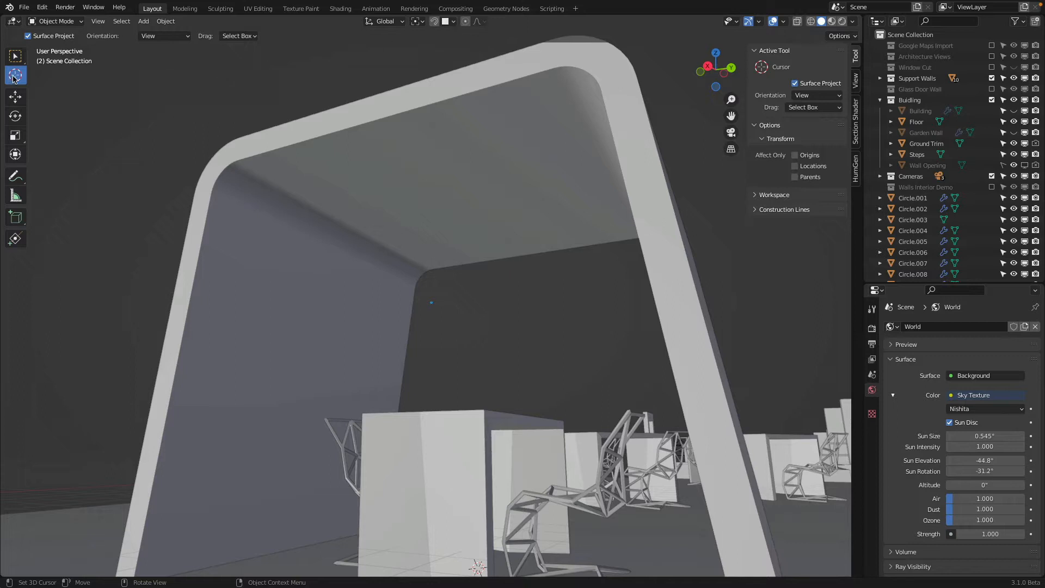
left_click_drag(418, 152, 463, 186)
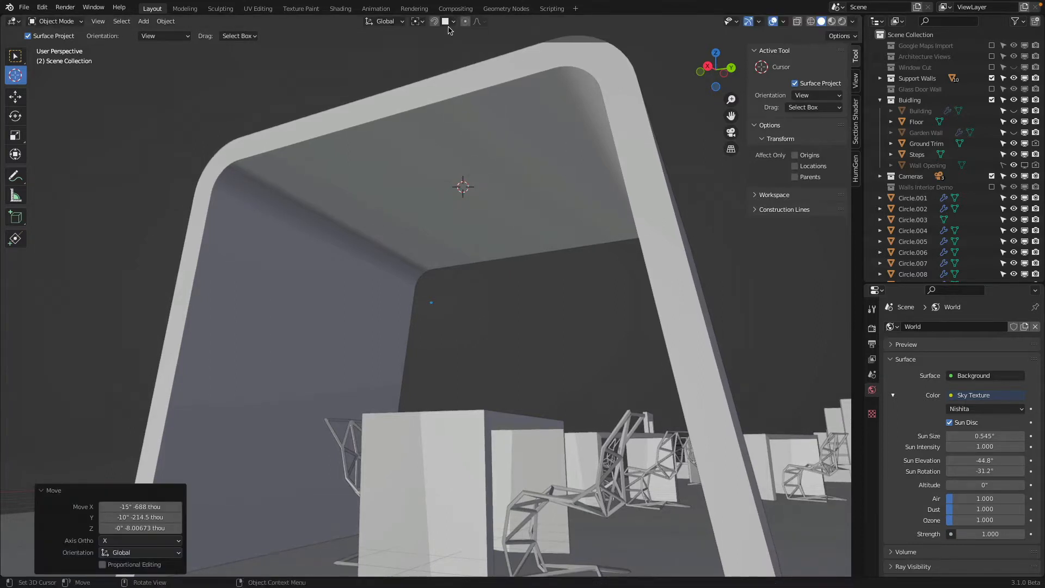
left_click(449, 22)
left_click(433, 66)
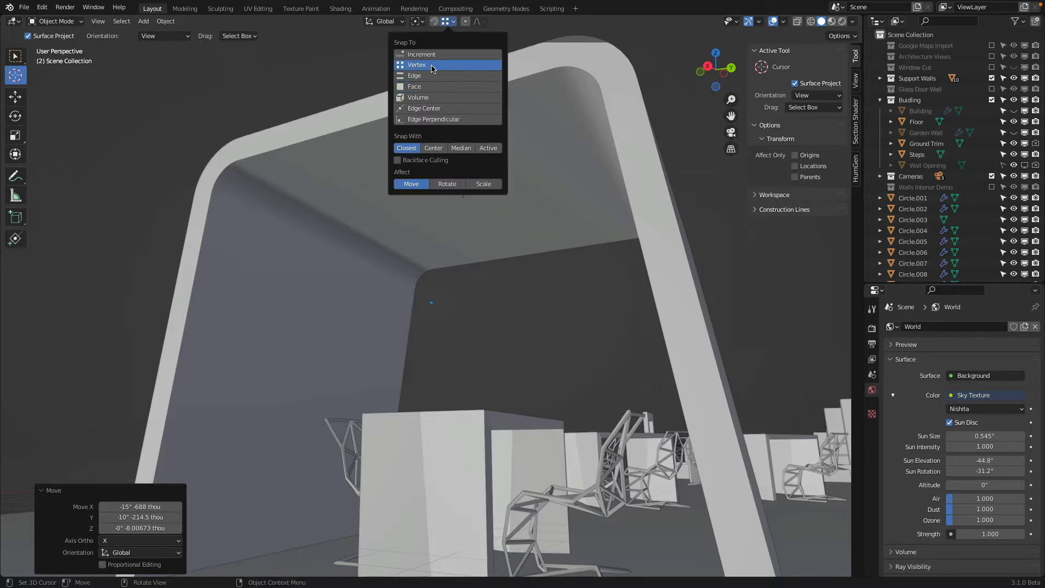
- Add a plane mesh at the 3D cursor on the arch's underside
left_click(143, 21)
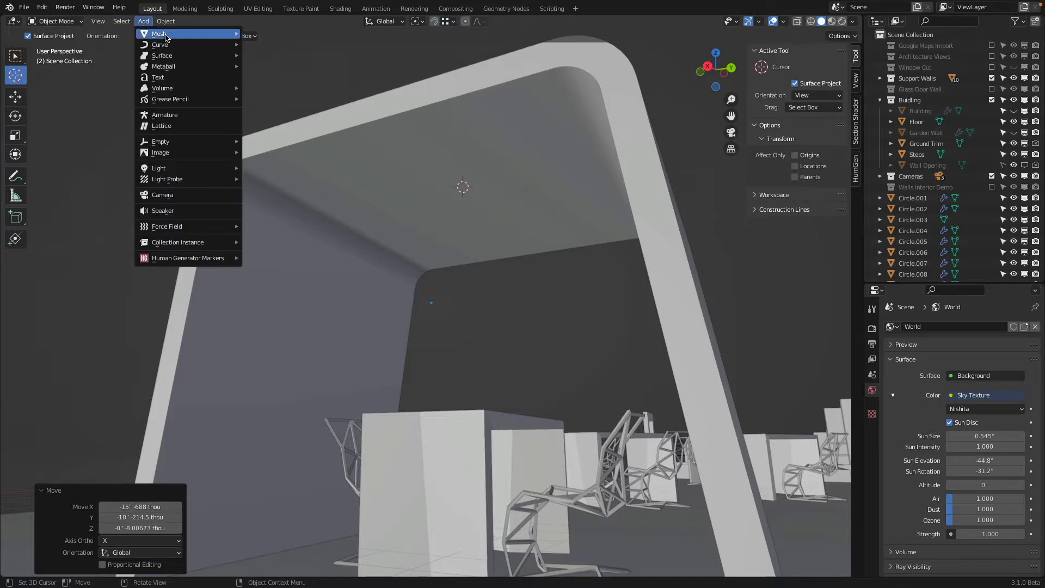
mouse_move(166, 37)
left_click(262, 35)
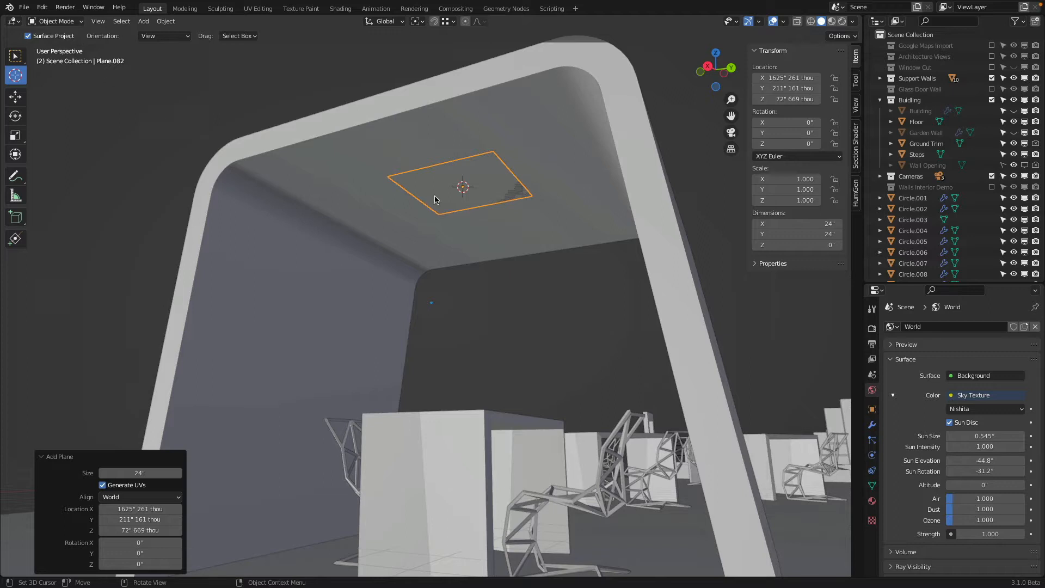
- Set the plane's dimensions to 35 inches in X and 12 inches in Y
mouse_move(797, 234)
left_mouse_down()
mouse_move(773, 234)
mouse_move(812, 223)
left_mouse_up()
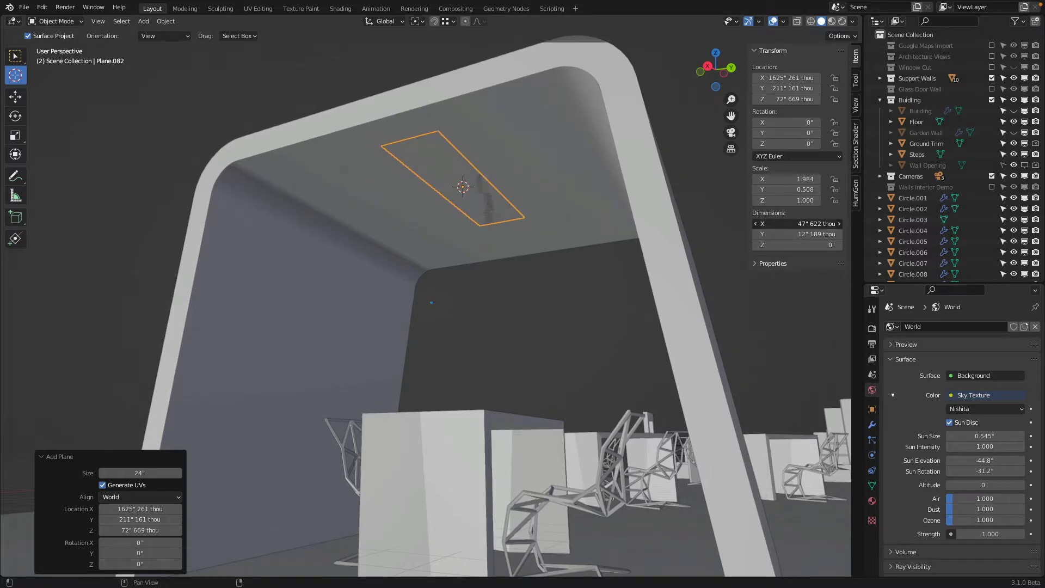
left_click(798, 224)
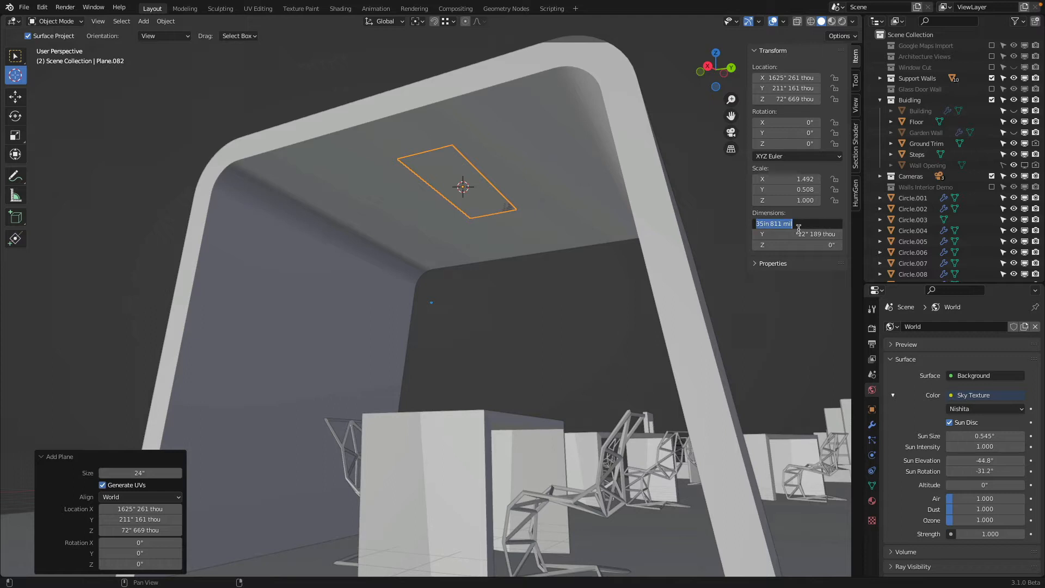
type("35")
key("Tab")
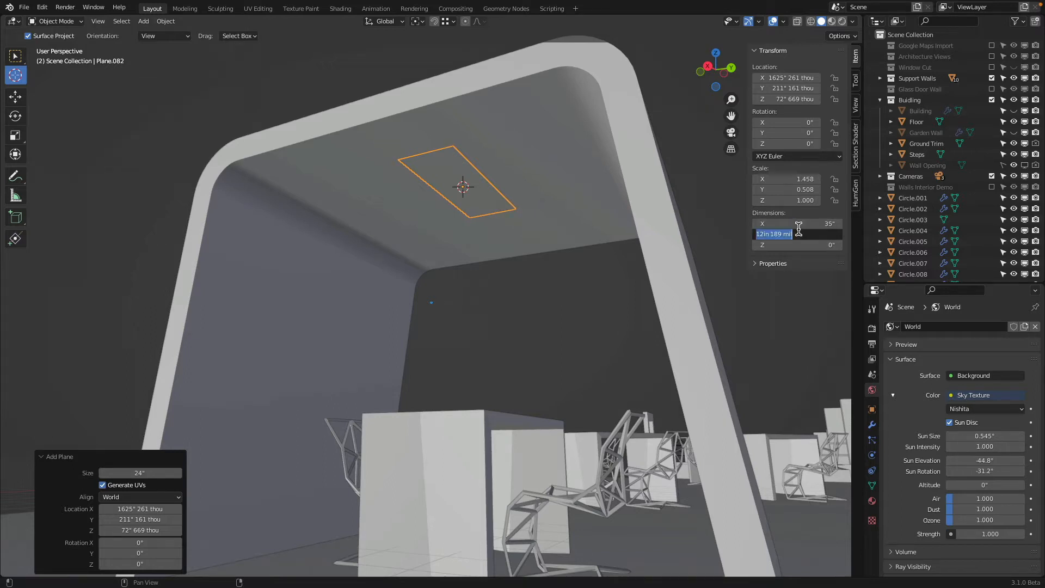
type("12")
key("Return")
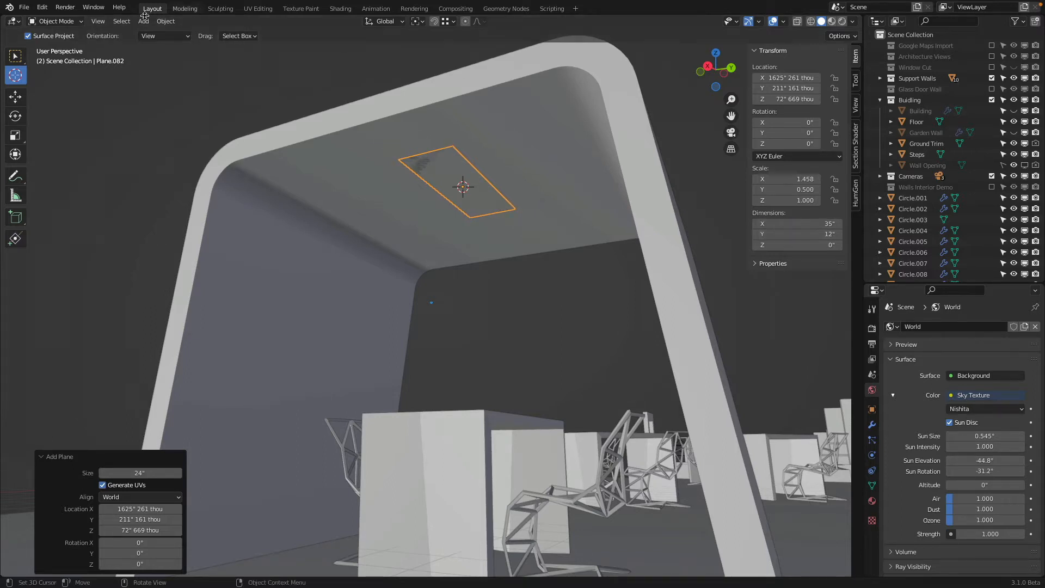
- Extrude the plane's face in Edit Mode with a Z move of -5 inches to form the light's box
left_click(63, 24)
left_click(55, 46)
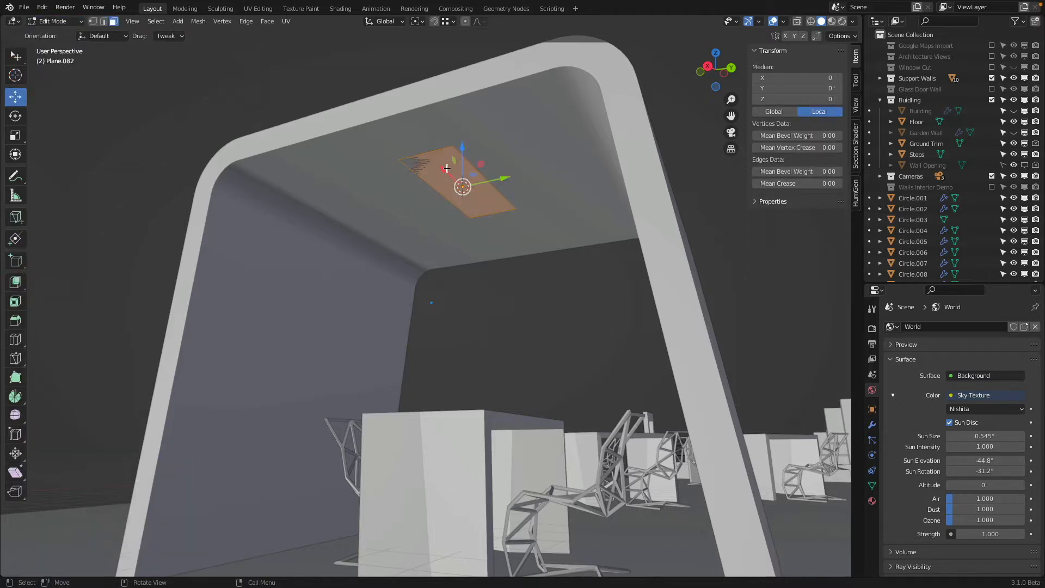
key("e")
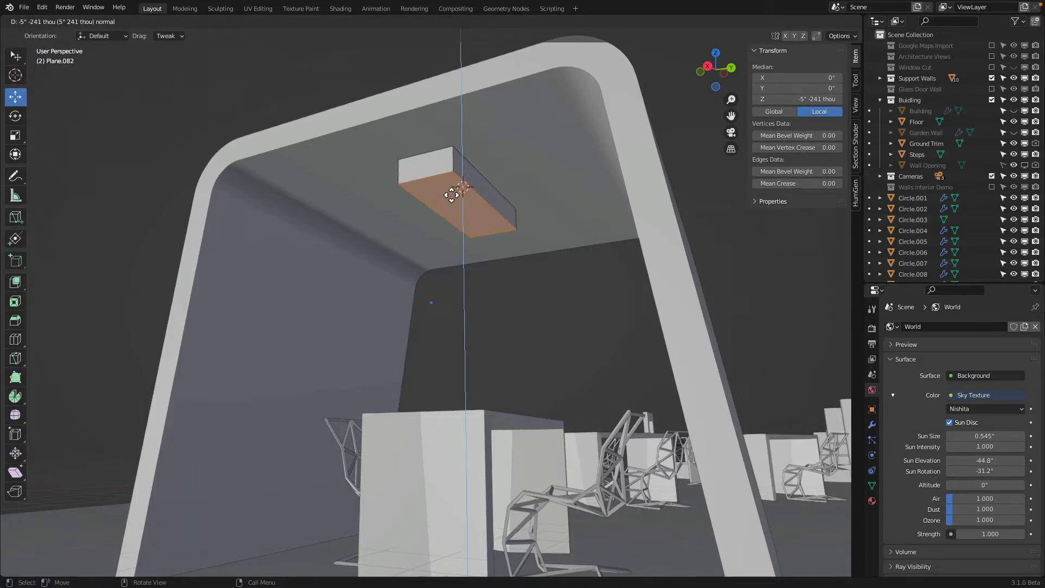
left_click(451, 195)
double_click(149, 528)
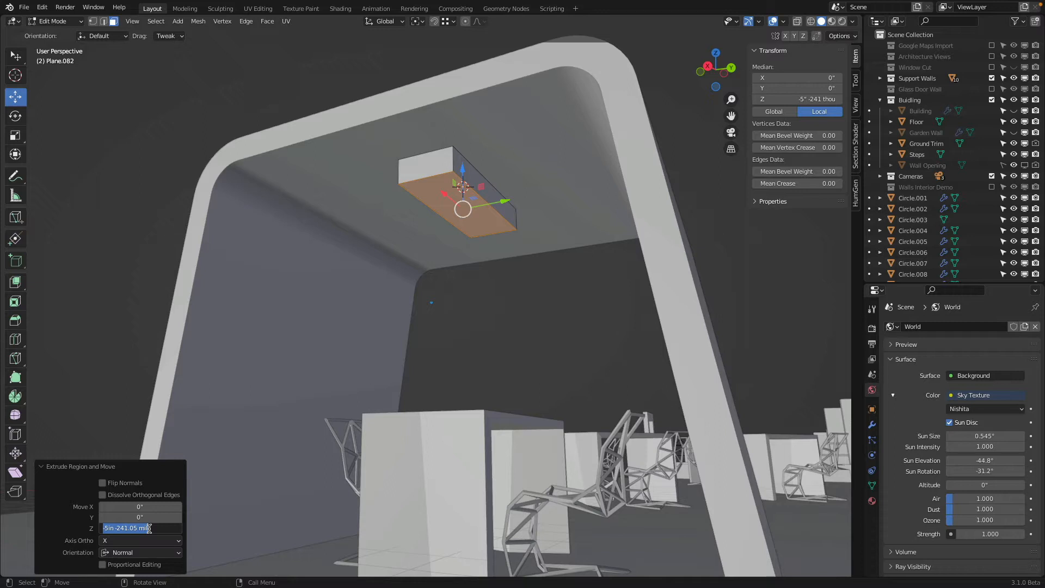
type("-5")
key("Return")
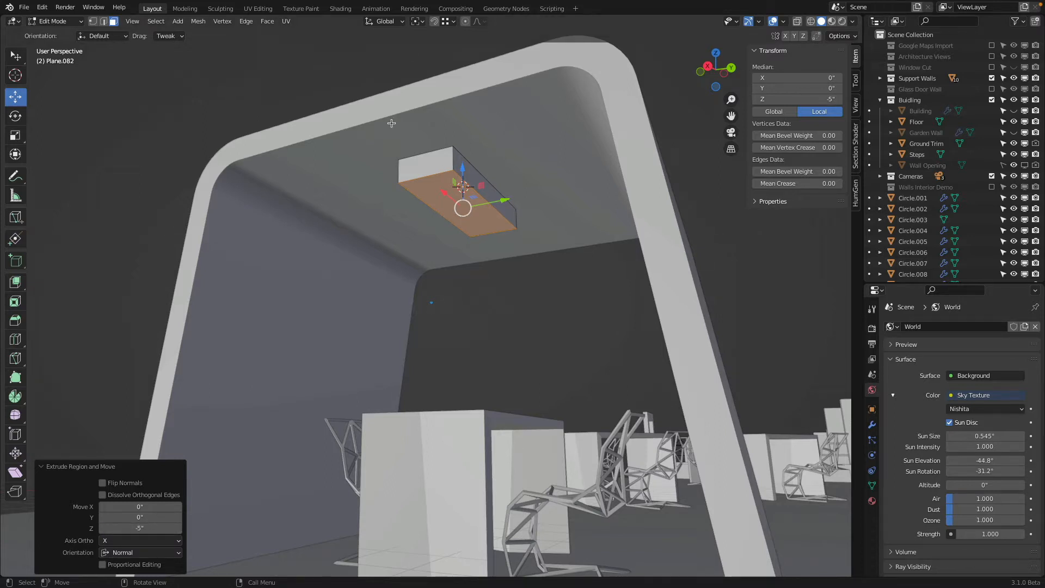
- Return to Object Mode and apply the scale of the light box
left_click(58, 21)
left_click(57, 33)
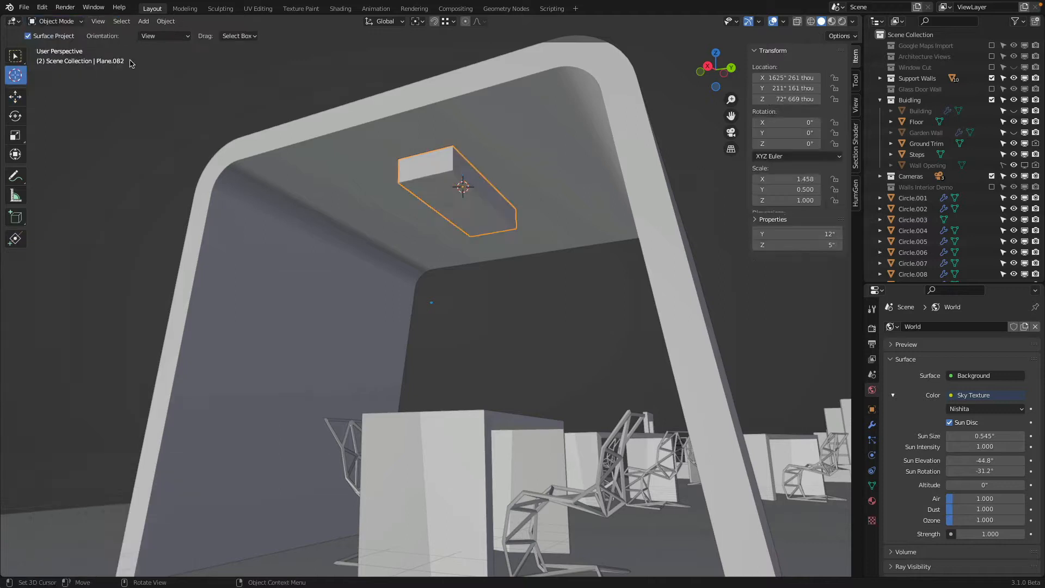
left_click(165, 22)
mouse_move(198, 77)
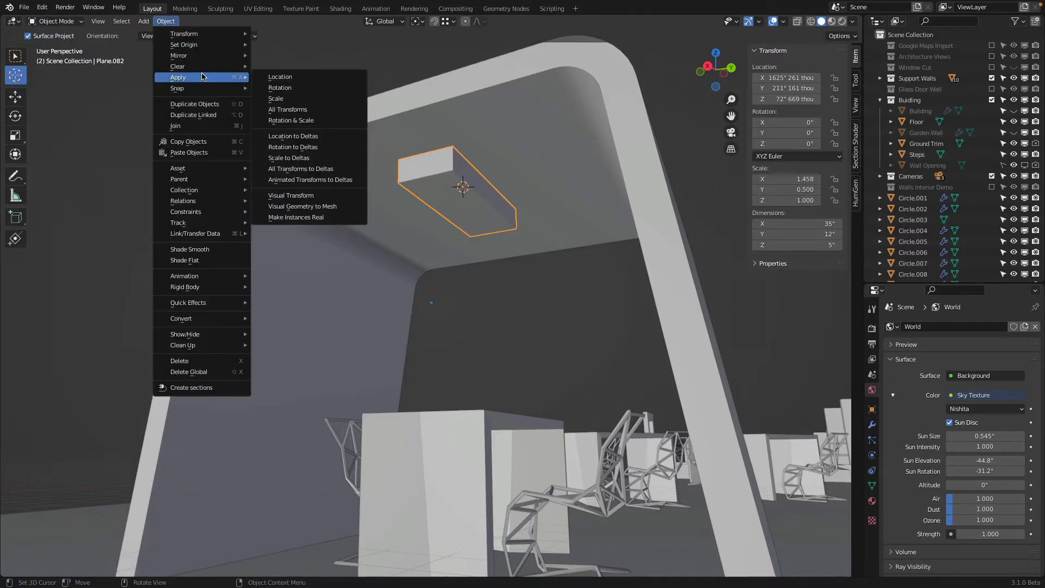
left_click(300, 99)
- Inset the light box's bottom face in Edit Mode by about 1.5 inches
left_click(71, 22)
left_click(55, 45)
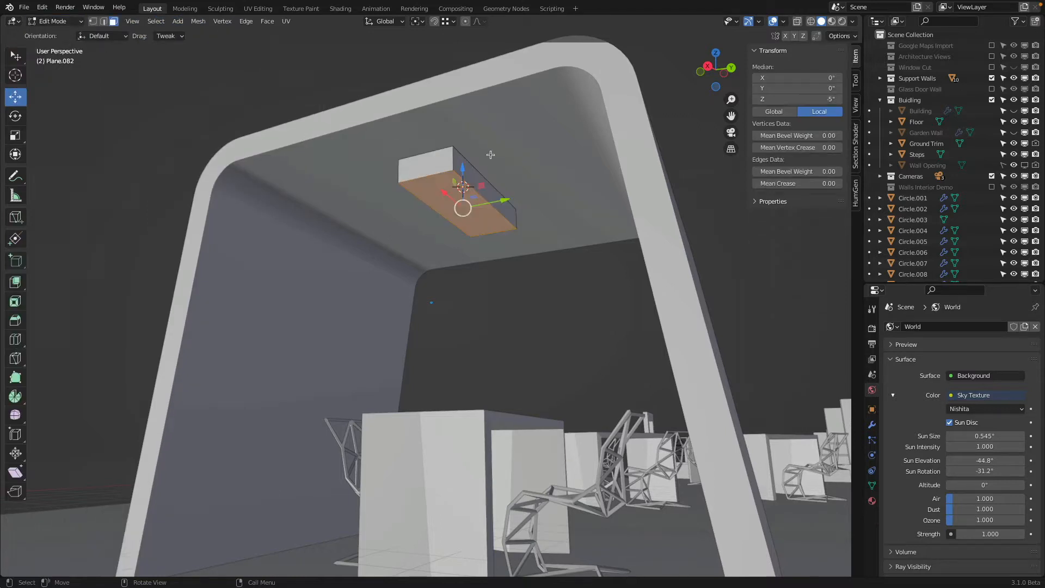
key("i")
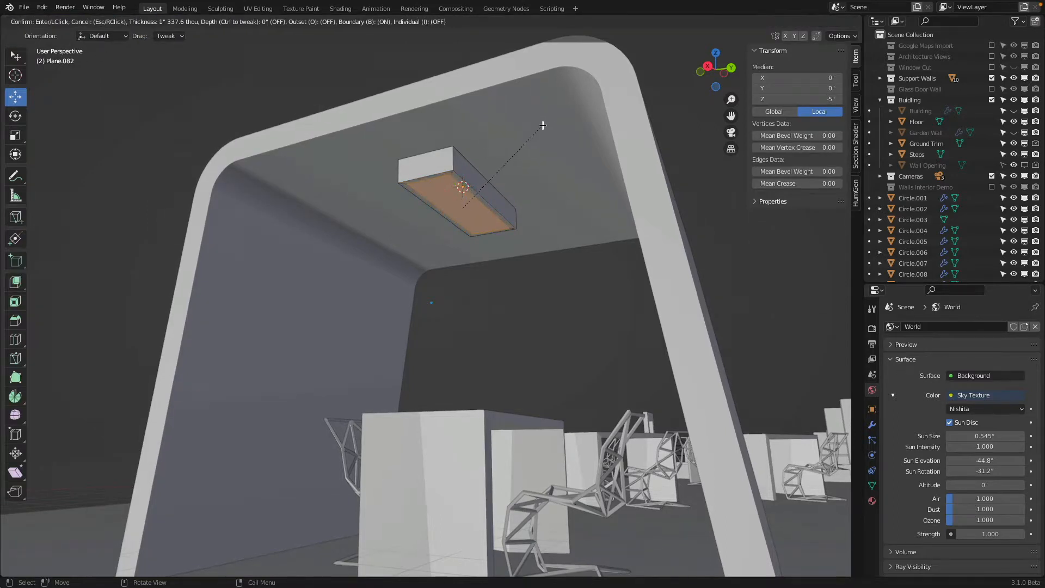
left_click(519, 135)
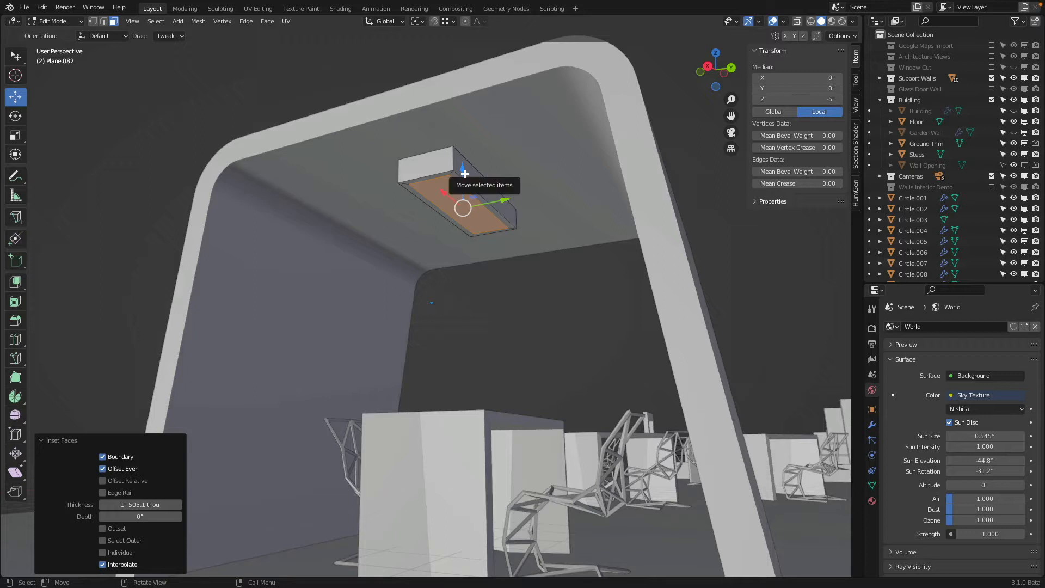
- Extrude the inset bottom face about 0.89 inches up into the light box to form a recess
left_click(267, 21)
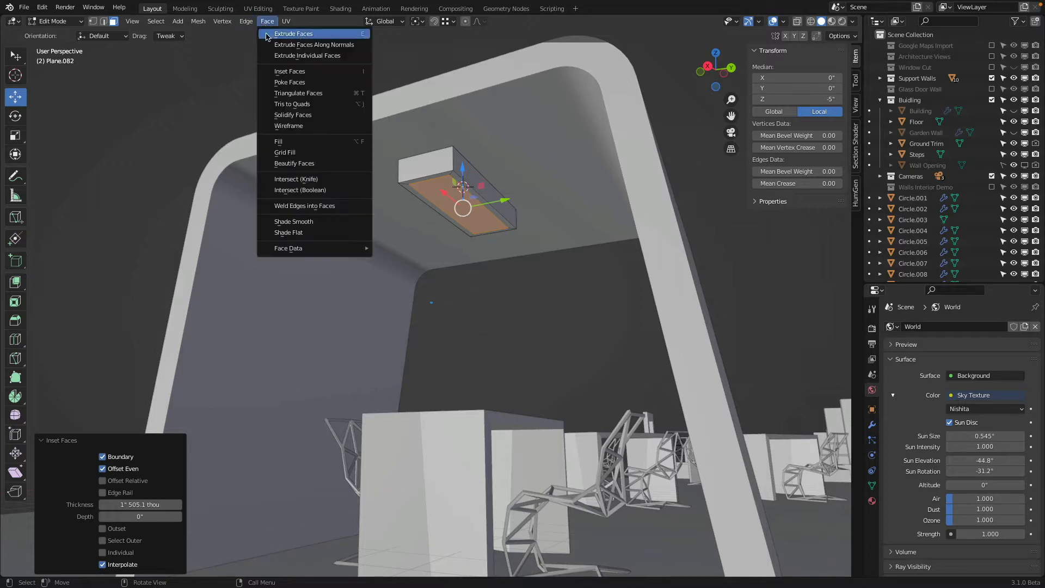
key("e")
left_click(527, 123)
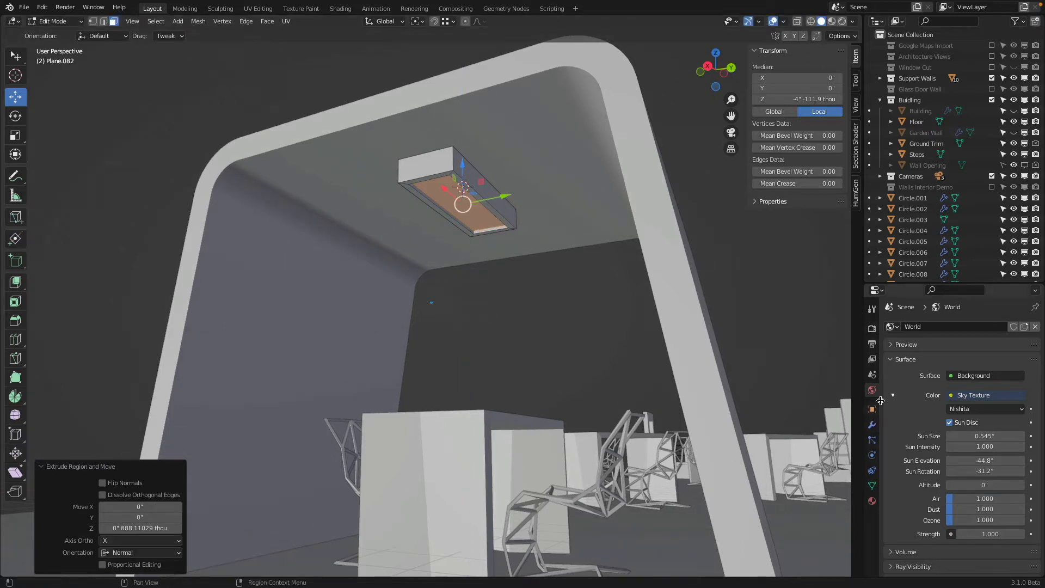
- Add a material slot to the light box and create a new material named Light Body in it
left_click(872, 500)
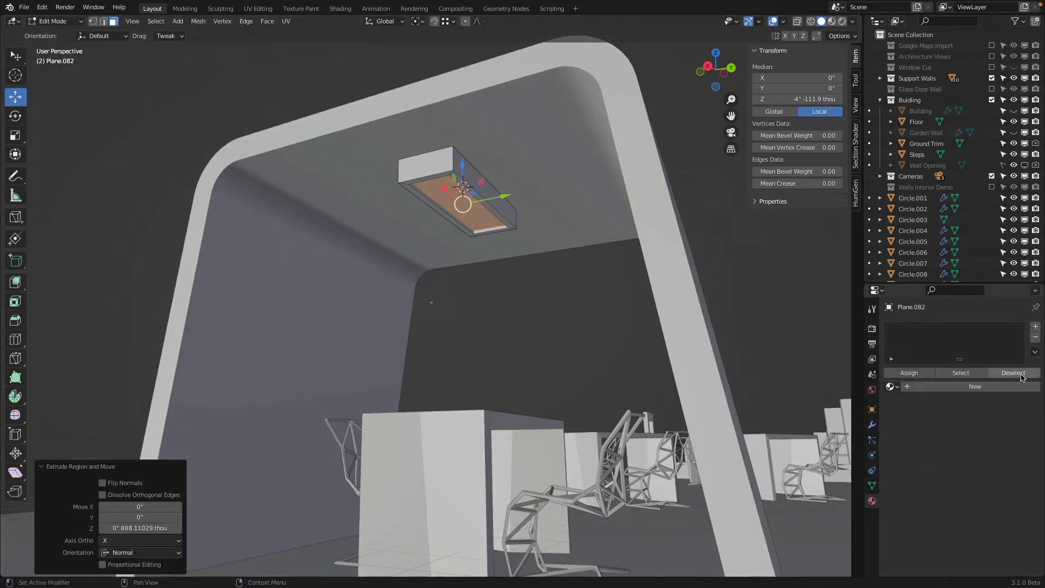
left_click(1036, 327)
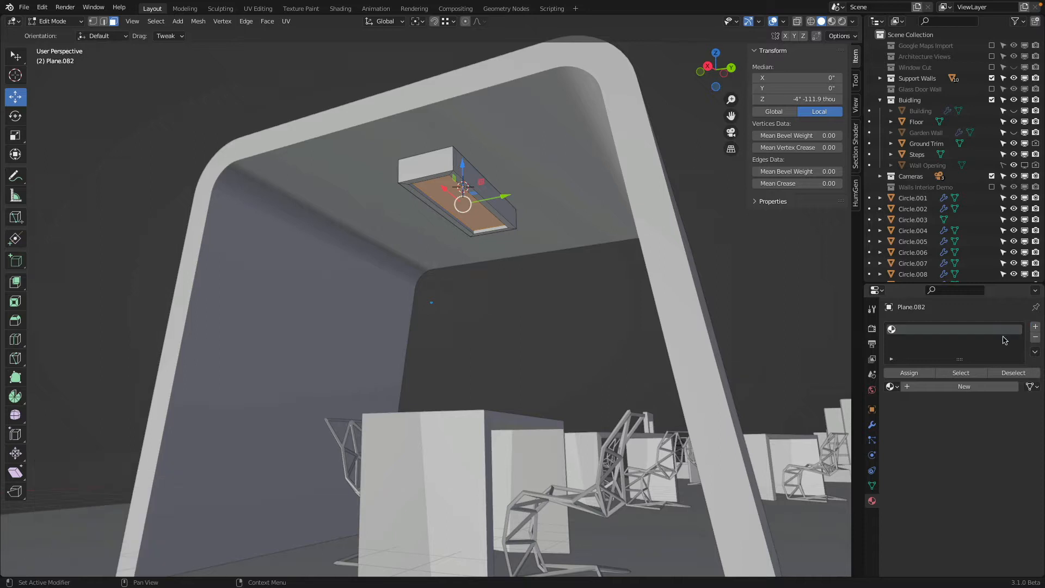
left_click(934, 385)
double_click(935, 387)
type("L")
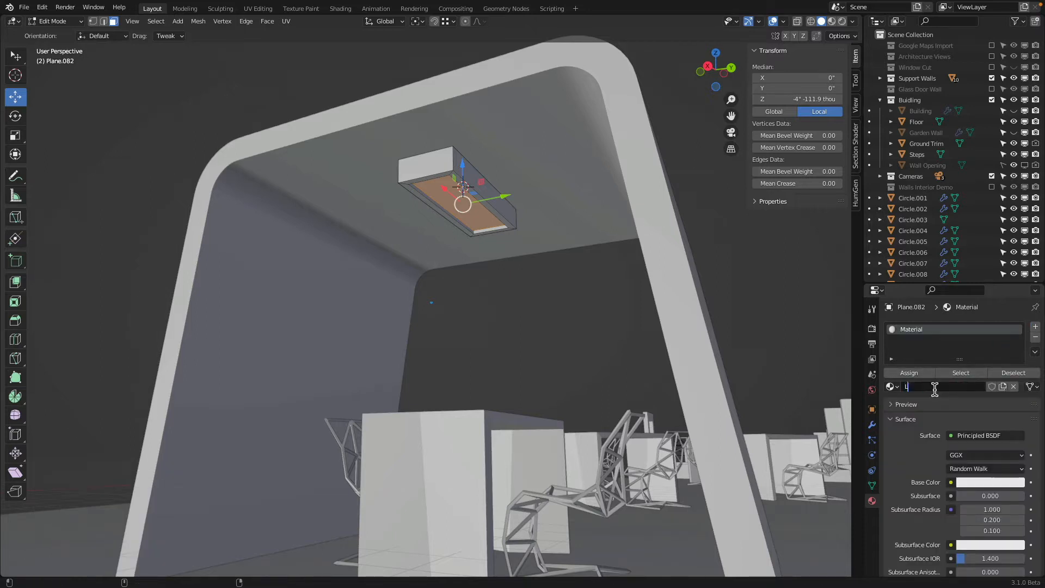
type("ight Body")
key("Return")
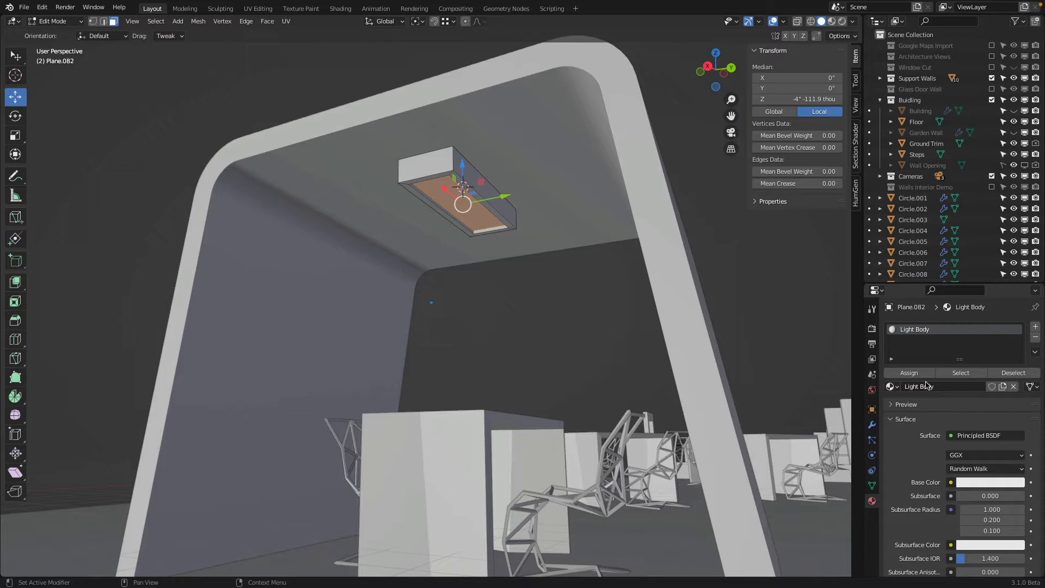
- Darken the base color of the Light Body material to near black
scroll(927, 385, "down", 3)
left_click(988, 416)
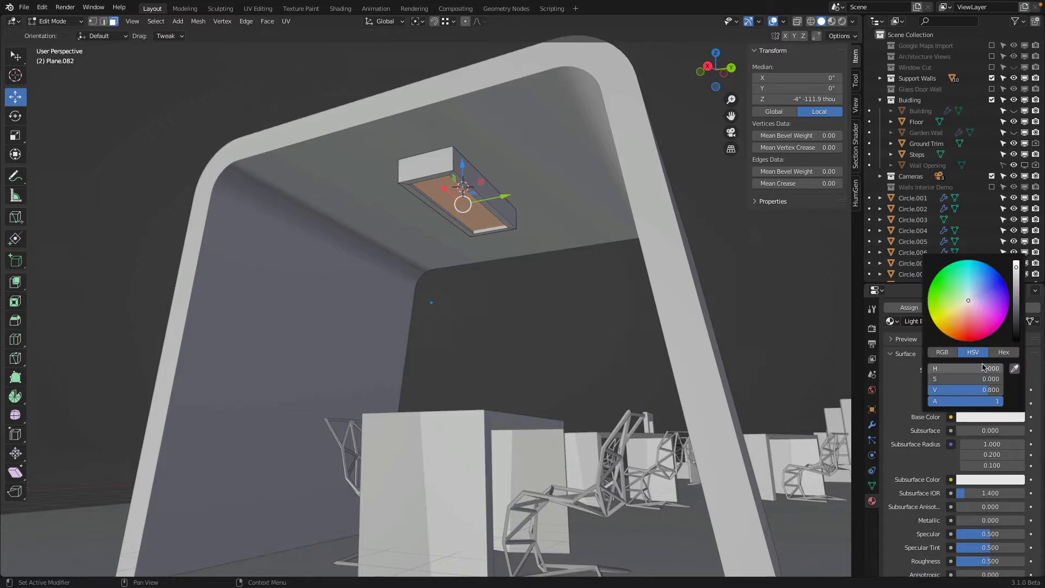
left_click_drag(1016, 309, 1016, 322)
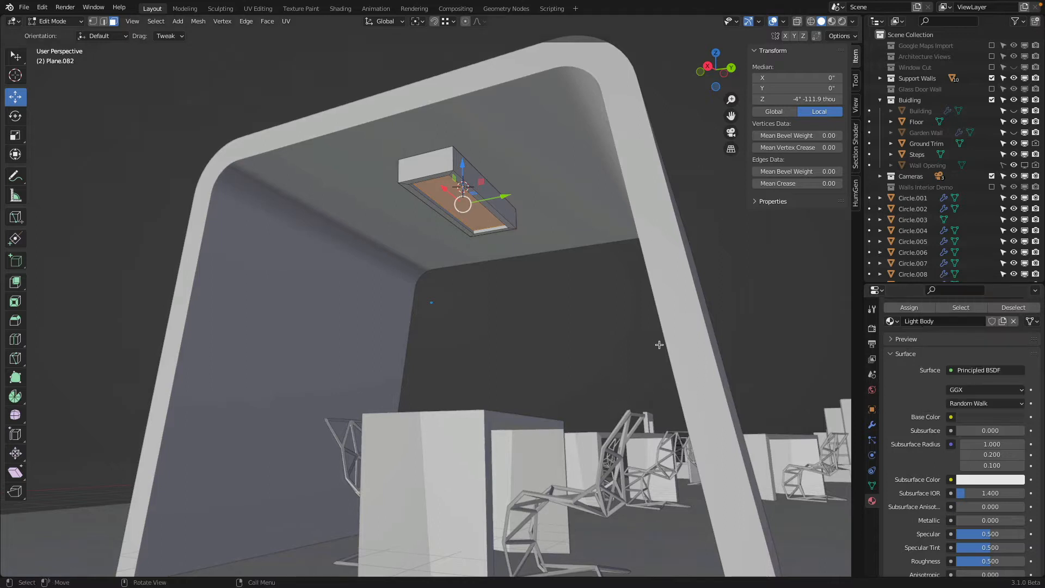
scroll(997, 504, "down", 4)
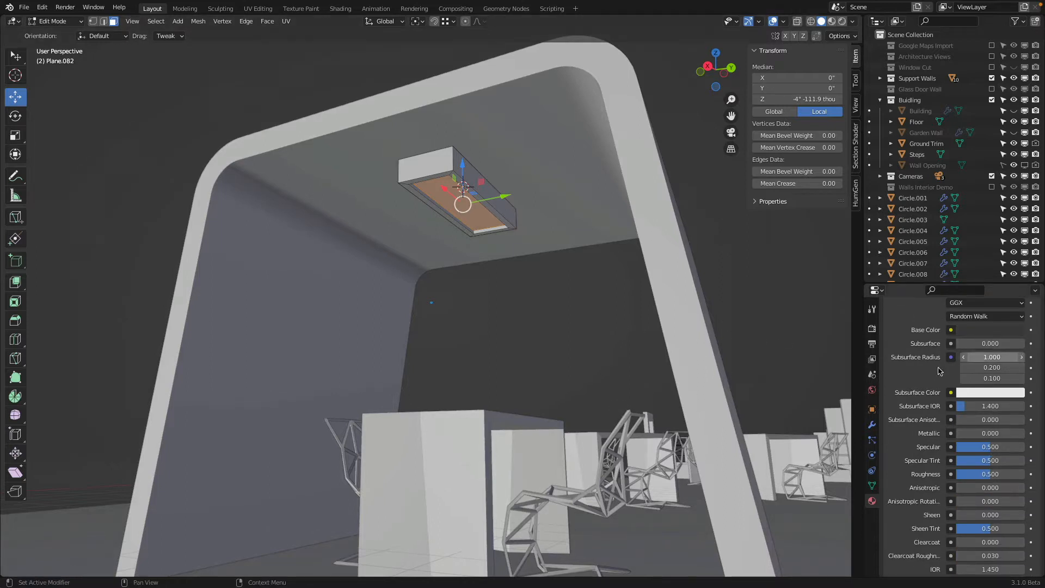
scroll(912, 392, "up", 7)
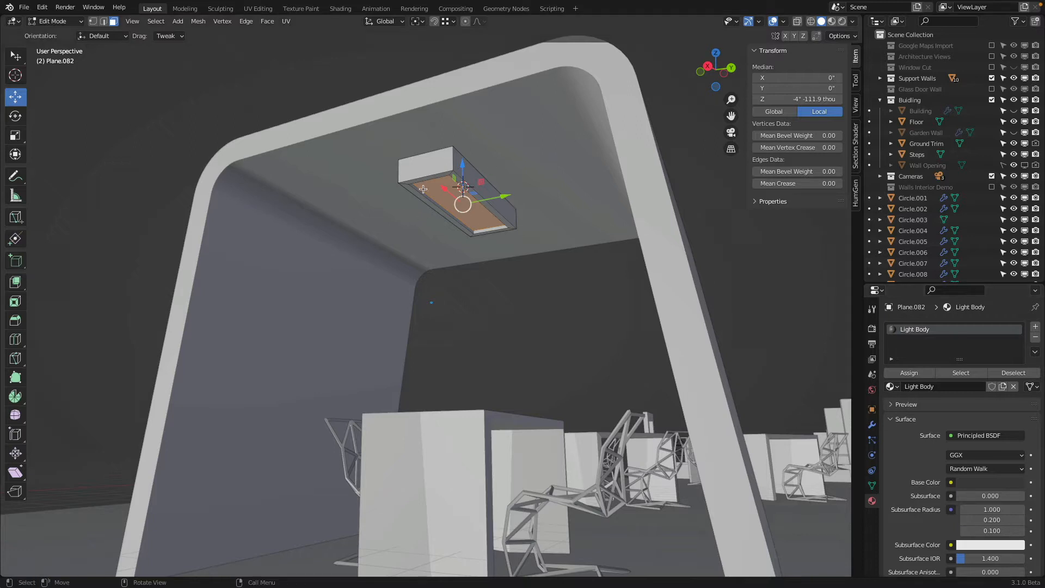
- Set the Light Body material's viewport display color to orange-red, with hue about 0.018 and saturation about 0.909
scroll(917, 425, "down", 17)
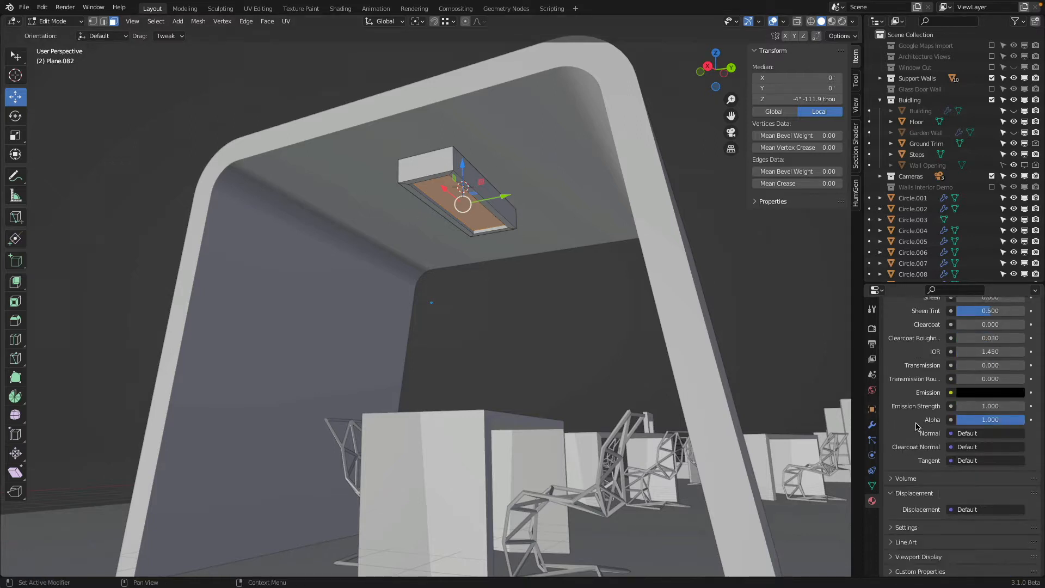
scroll(785, 156, "down", 2)
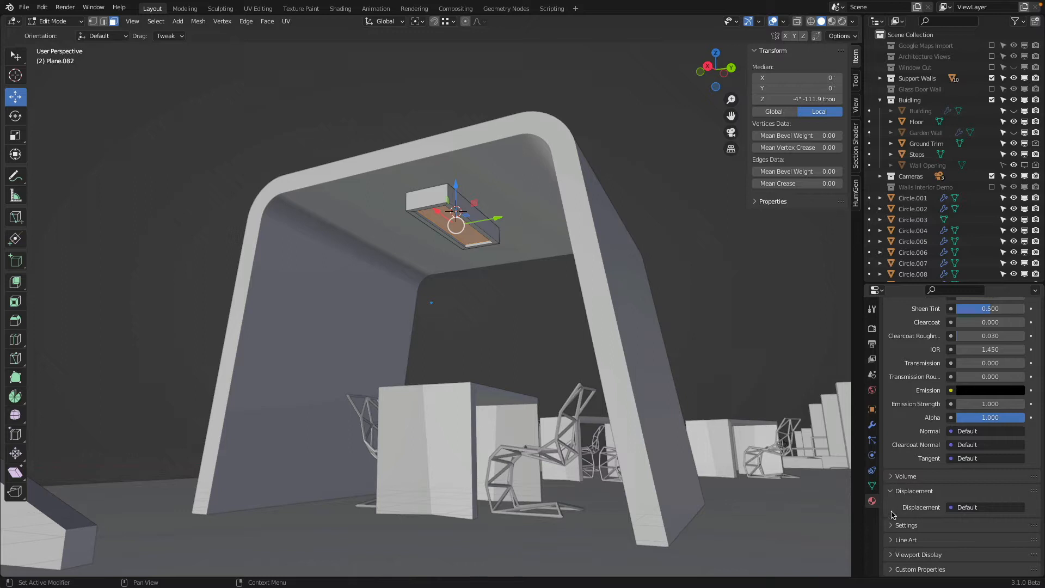
left_click(891, 551)
scroll(952, 518, "down", 5)
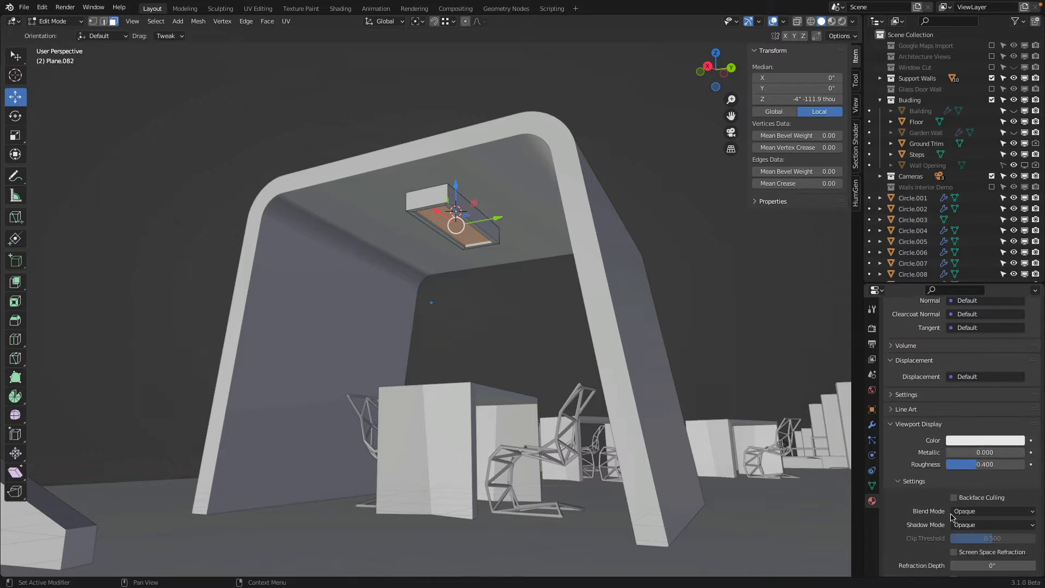
left_click(966, 445)
left_click(963, 350)
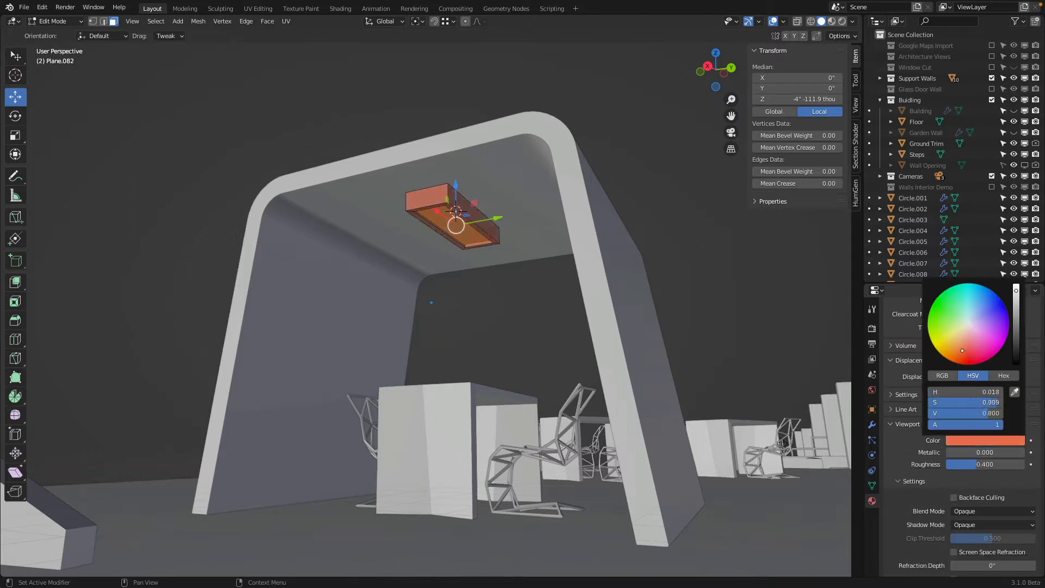
- Set the Light Body viewport display color to pure white by reducing saturation to 0 and raising the value to maximum
left_click(966, 439)
left_click_drag(979, 402, 904, 404)
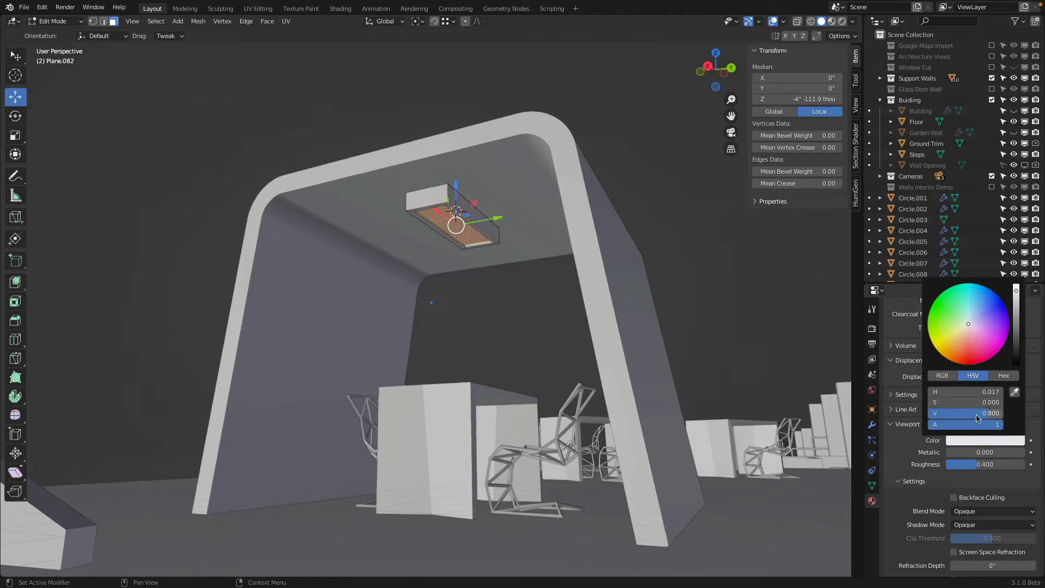
left_click_drag(976, 415, 1007, 414)
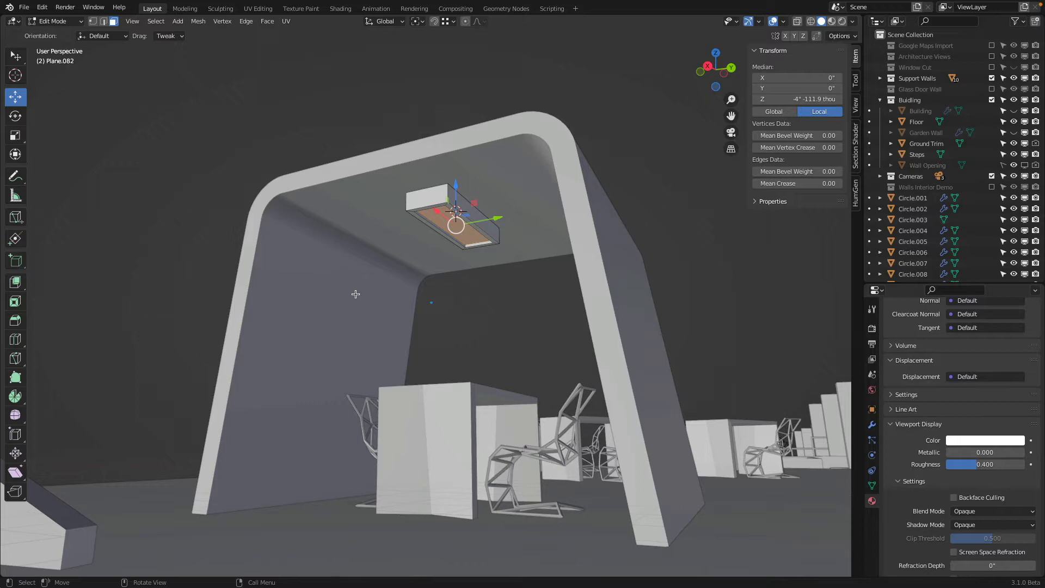
- Color the objects in the solid viewport shading randomly
left_click(853, 21)
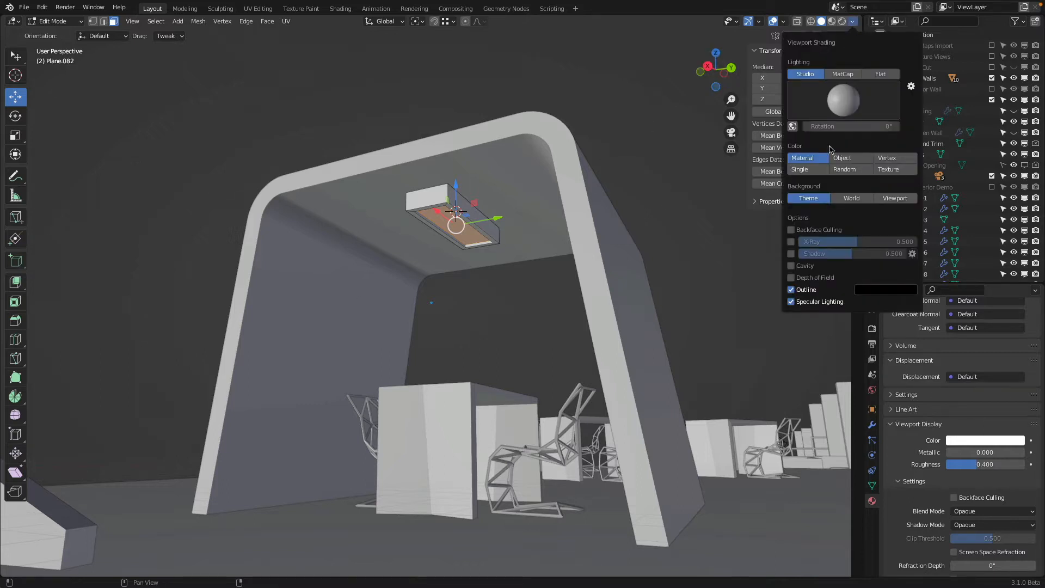
left_click(841, 172)
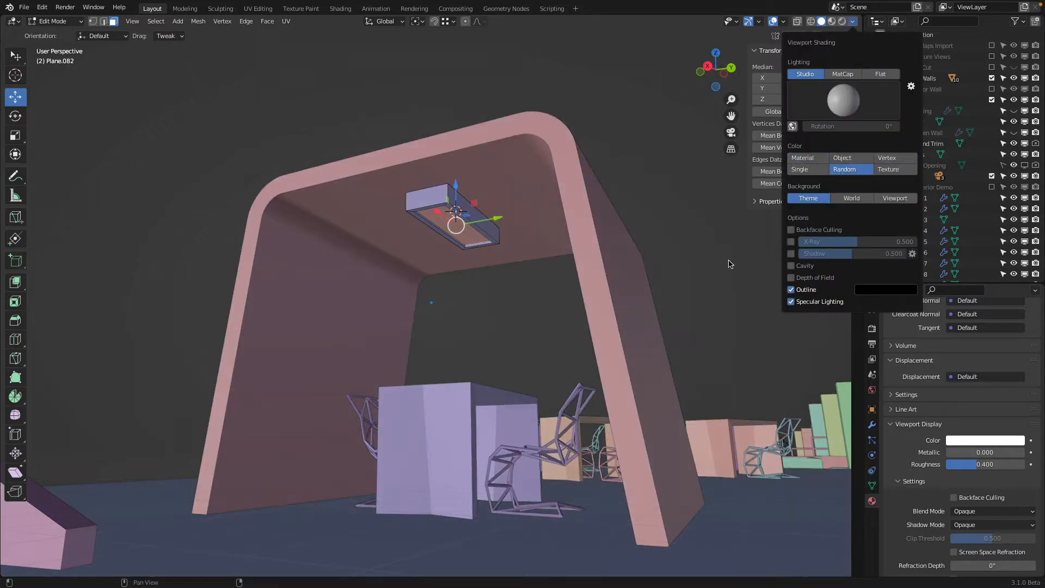
mouse_move(730, 265)
middle_mouse_down()
mouse_move(612, 274)
mouse_move(508, 185)
middle_mouse_up()
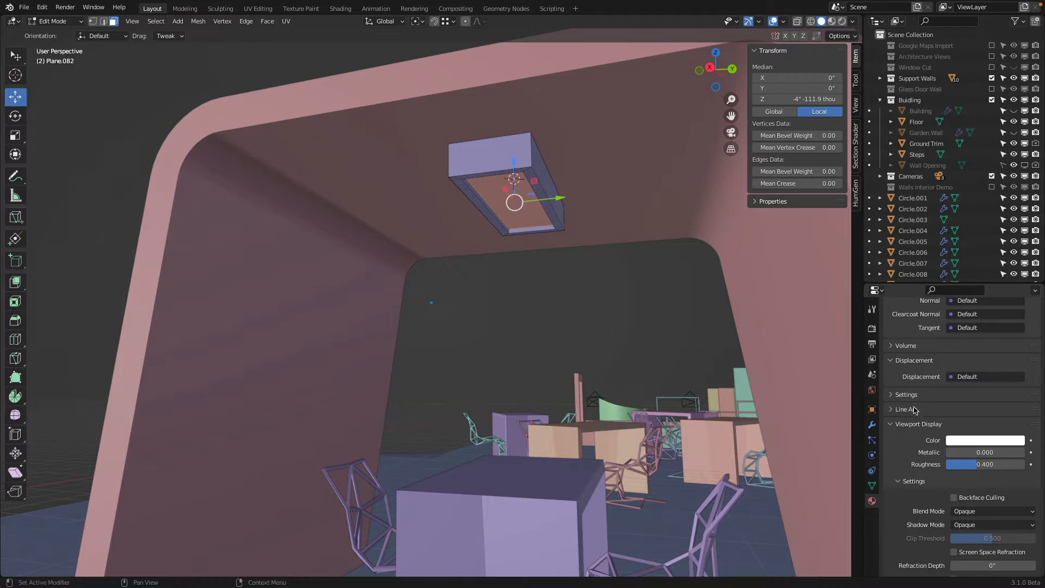
- Add a second material slot to the light box and create a new material named Light Emission in it
scroll(910, 391, "up", 20)
scroll(432, 201, "up", 4)
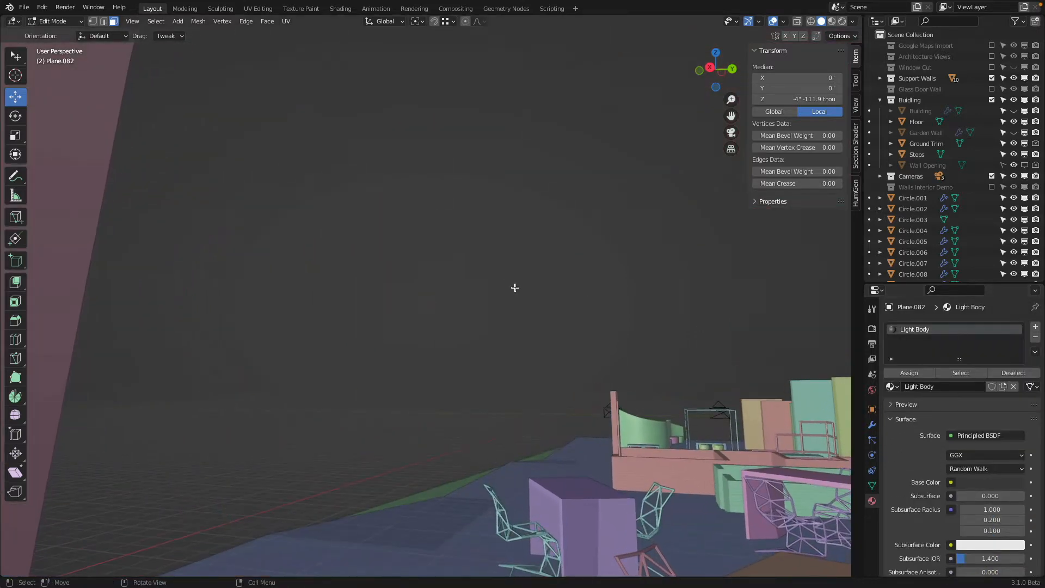
scroll(554, 286, "up", 8)
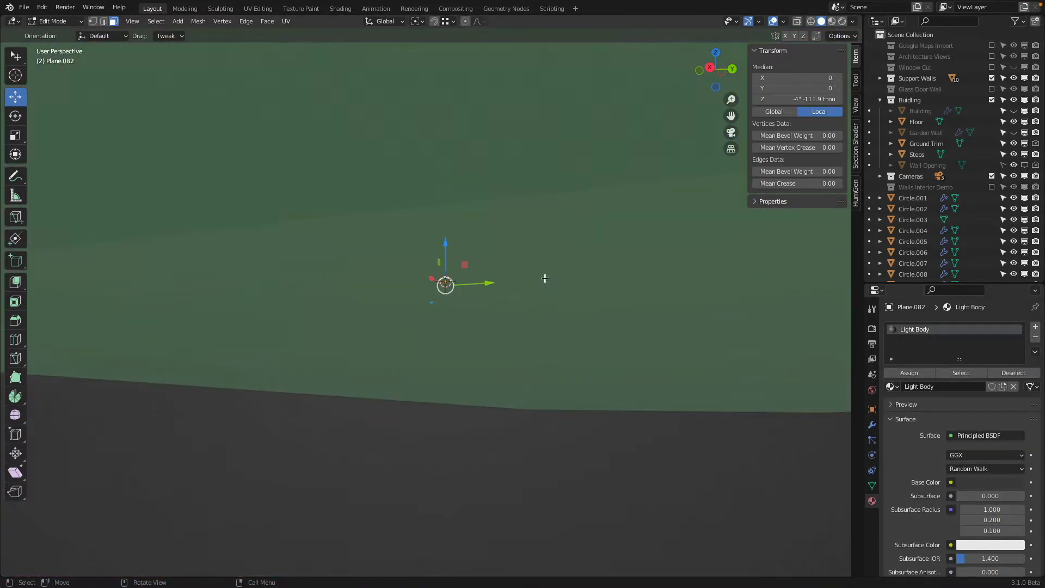
scroll(511, 268, "up", 10)
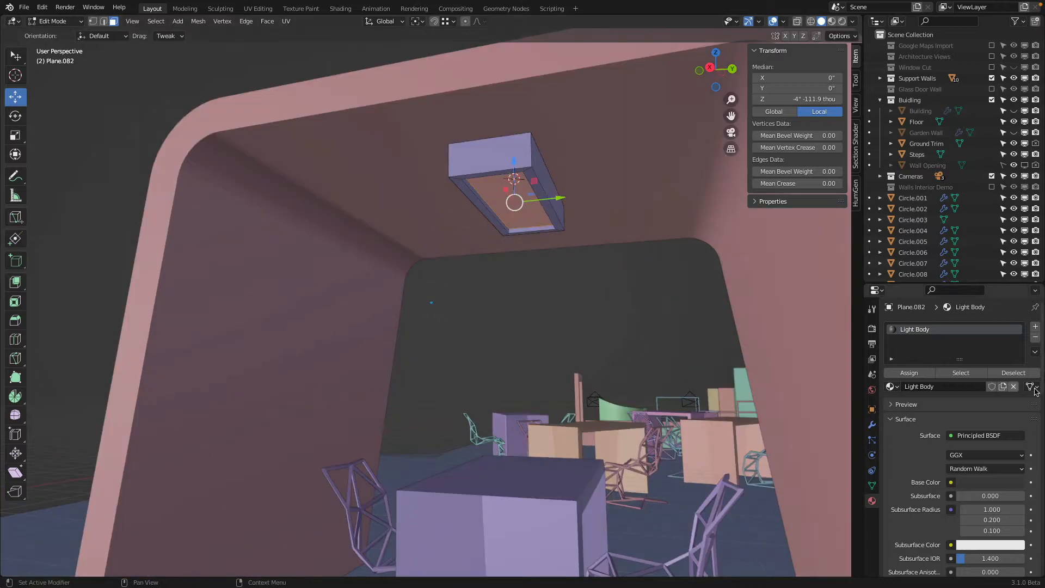
left_click(1036, 326)
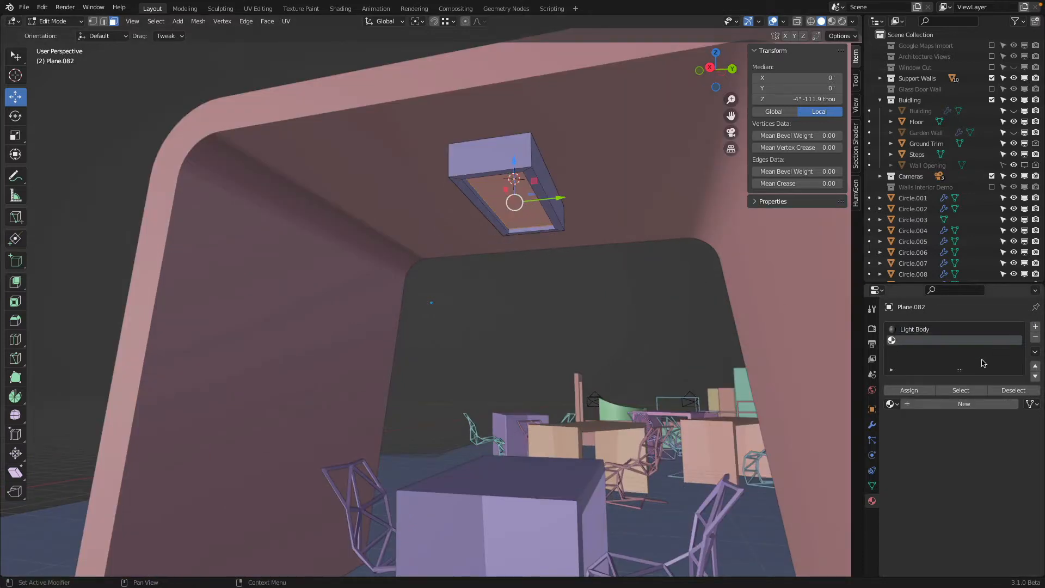
left_click(941, 405)
double_click(934, 404)
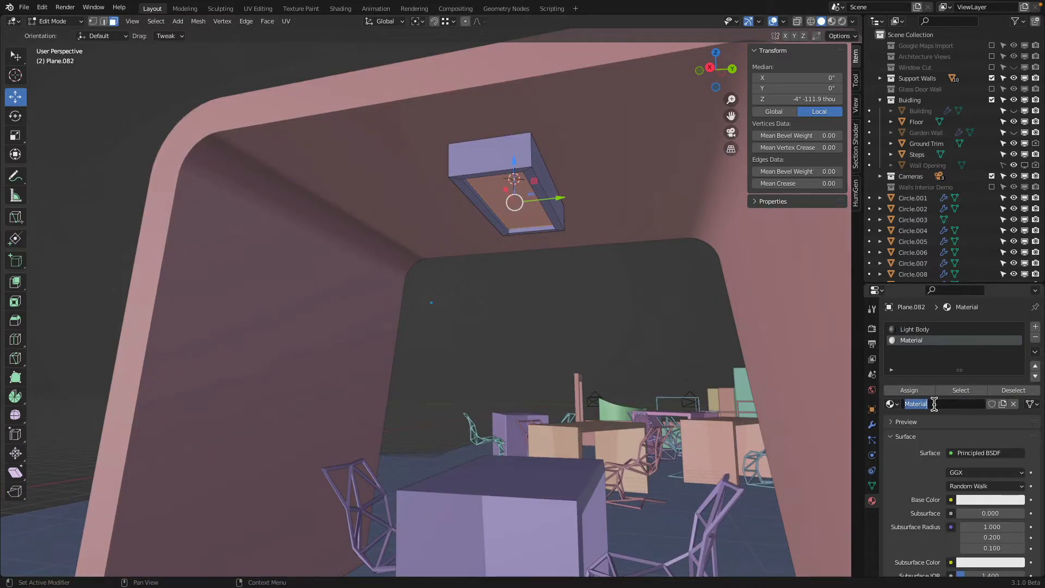
type("Light Emission")
key("Return")
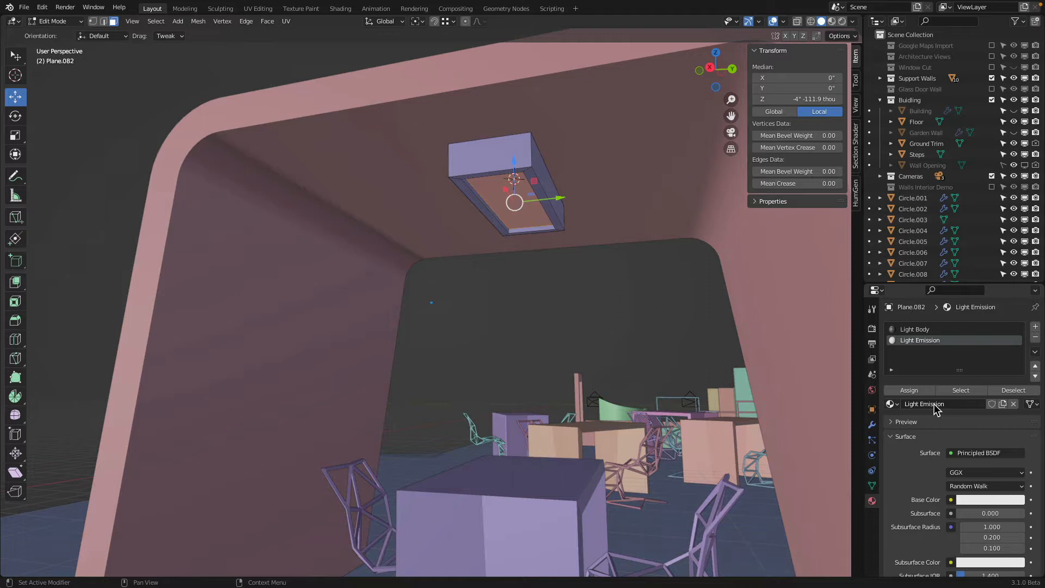
- Give the Light Emission material a white emission color and set its emission strength to 10
scroll(671, 311, "down", 3)
scroll(907, 449, "down", 1)
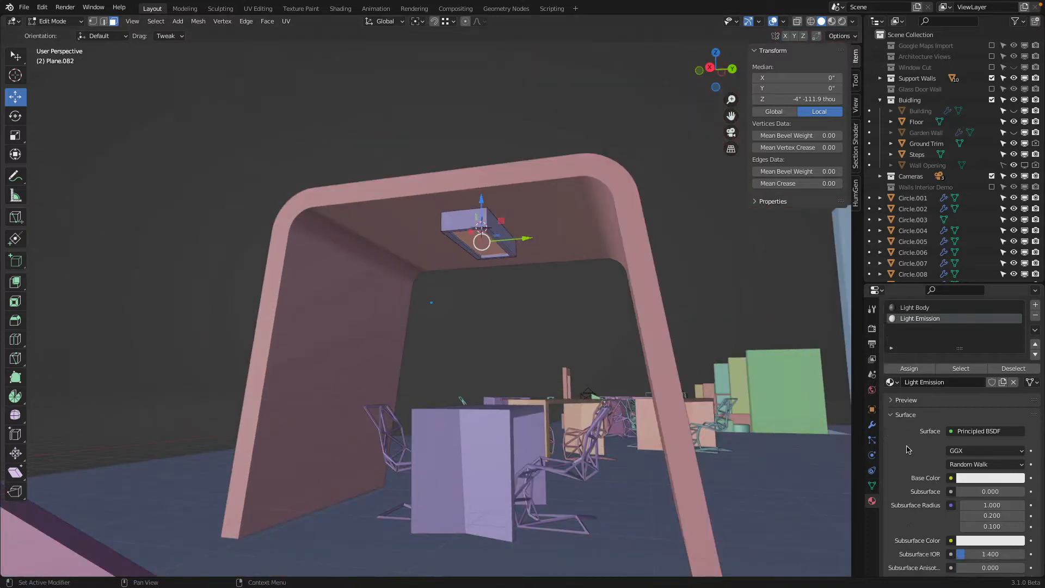
scroll(907, 449, "down", 15)
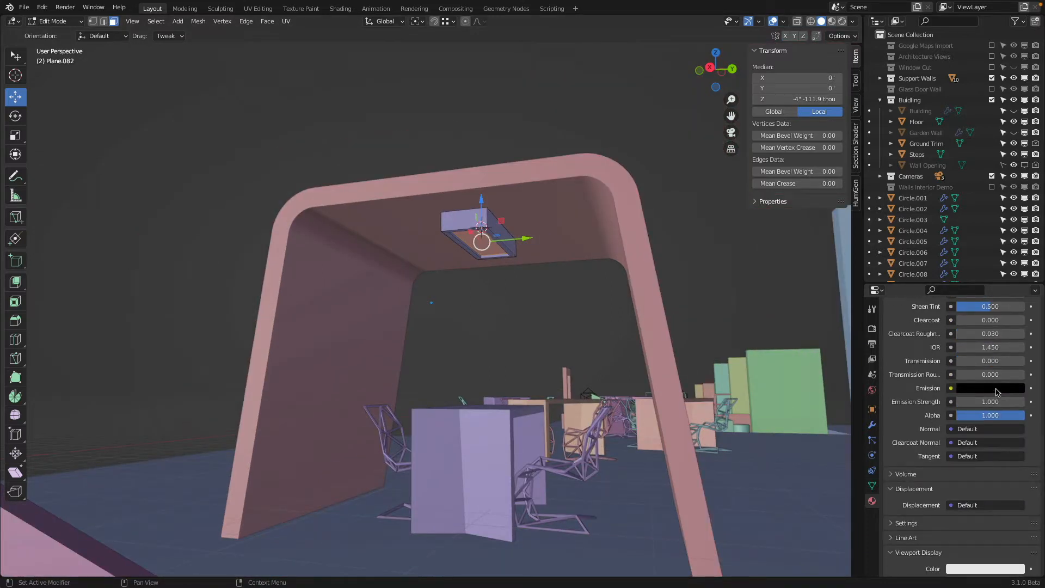
left_click(995, 390)
left_click_drag(1016, 253, 1016, 230)
double_click(989, 401)
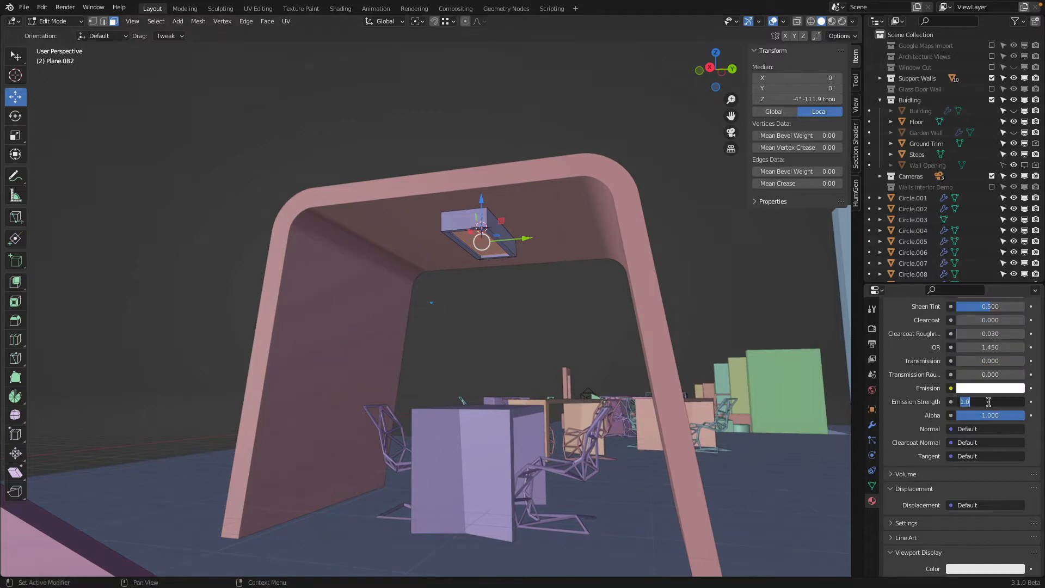
type("10")
key("Return")
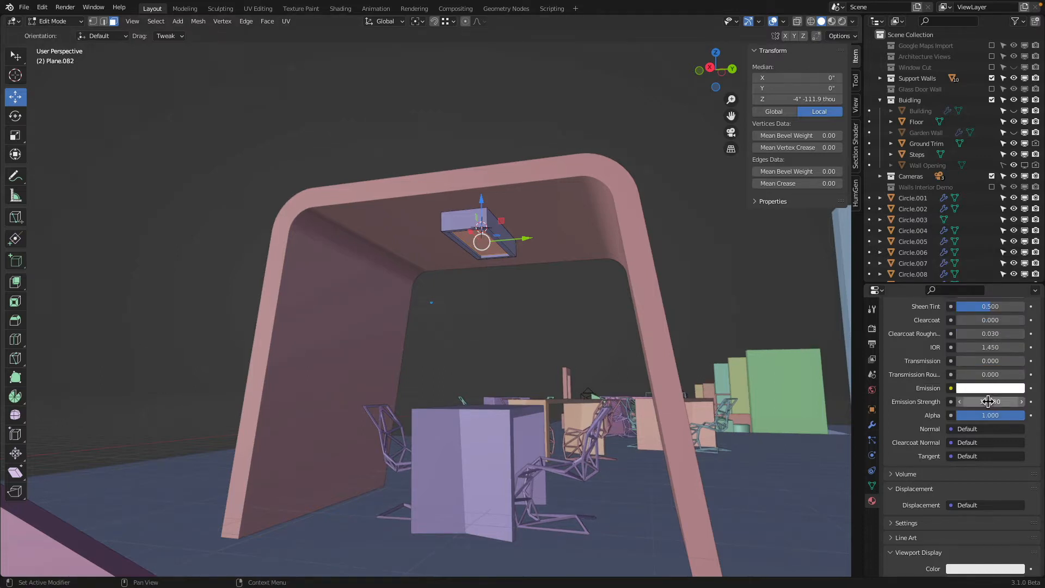
- Assign the Light Emission material to the selected recessed face of the light box and return to Object Mode
scroll(492, 220, "up", 5)
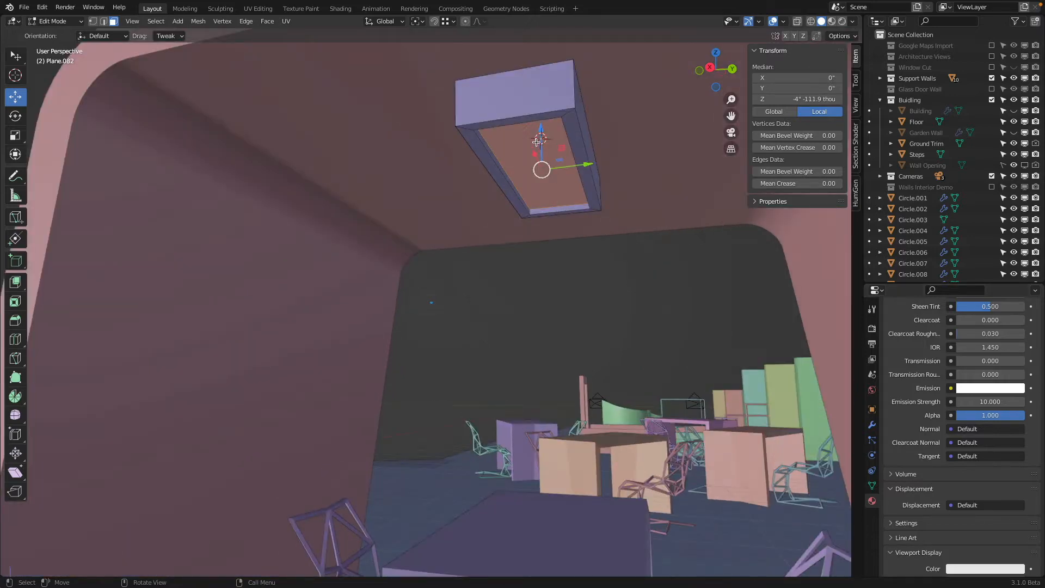
scroll(951, 366, "up", 12)
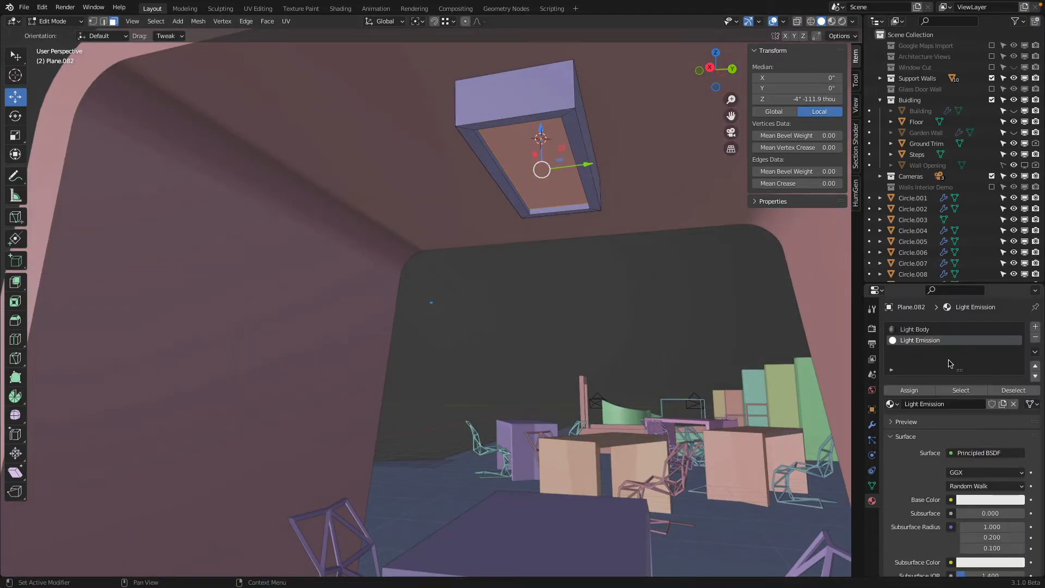
scroll(536, 124, "up", 4)
scroll(562, 229, "down", 6)
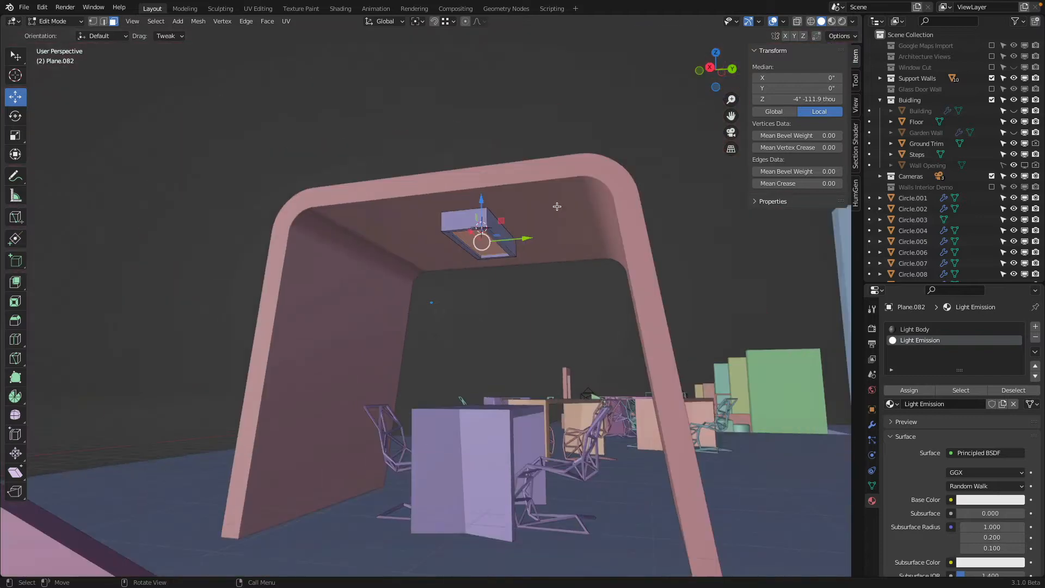
scroll(475, 228, "up", 3)
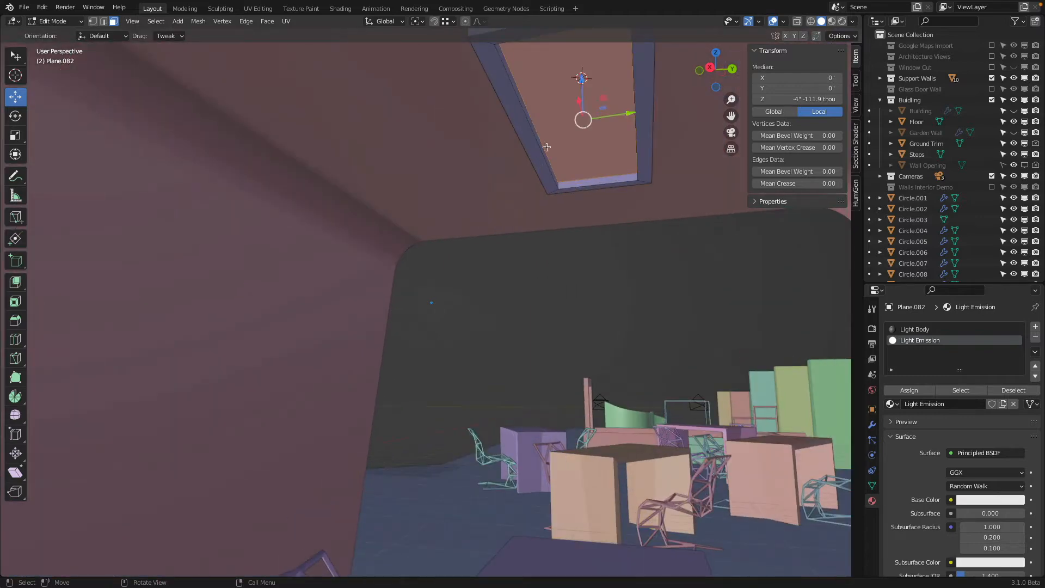
left_click(904, 393)
left_click(60, 22)
left_click(60, 33)
scroll(382, 224, "down", 3)
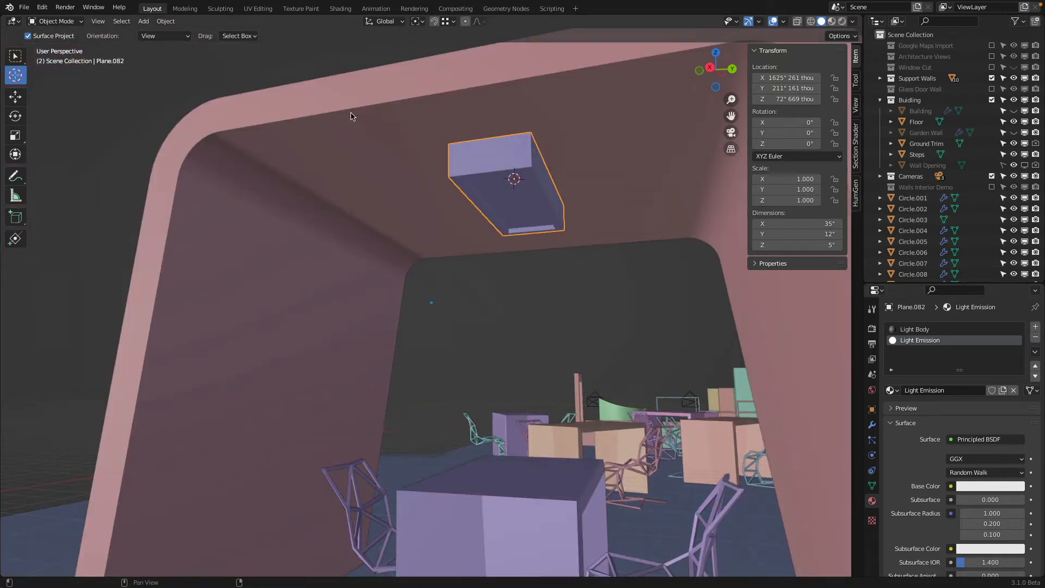
- Preview the light fixture's materials in Material Preview shading, switching to Solid shading and back for comparison
left_click(832, 21)
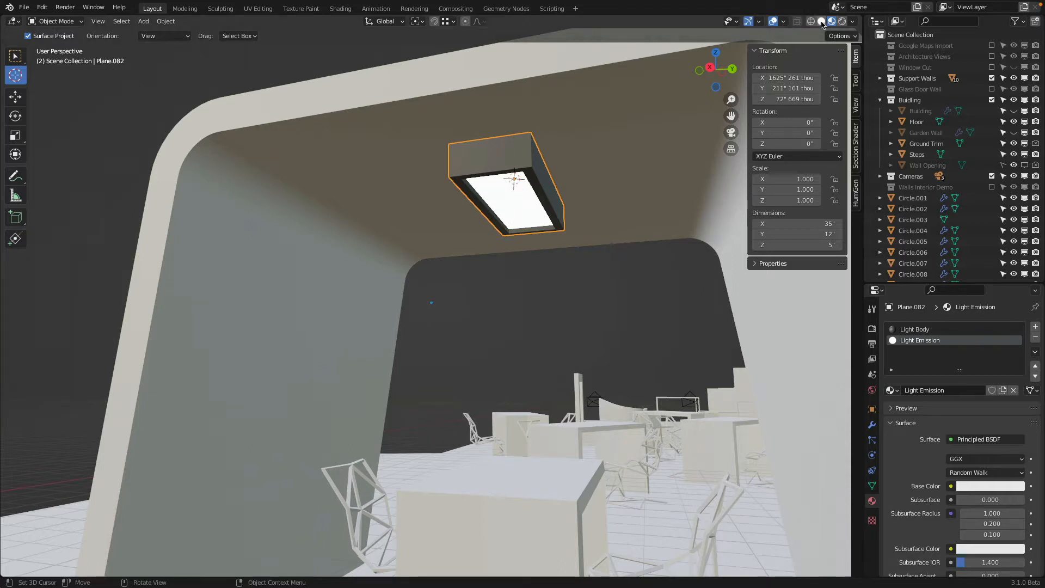
left_click(822, 22)
left_click(832, 21)
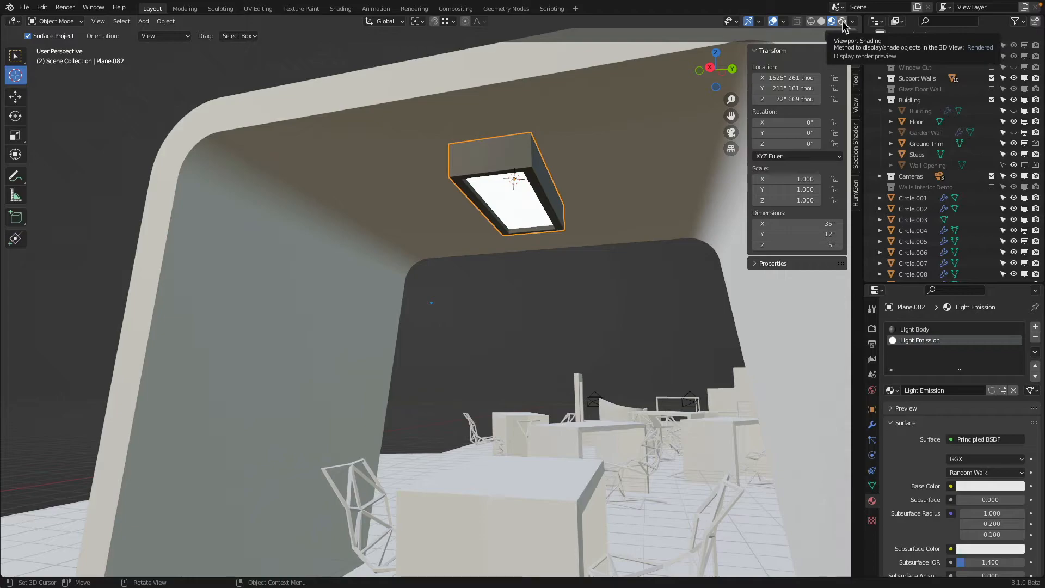
- Examine the fixture's lighting under the arch in Rendered shading from several angles, and return the viewport to Solid shading
left_click(842, 21)
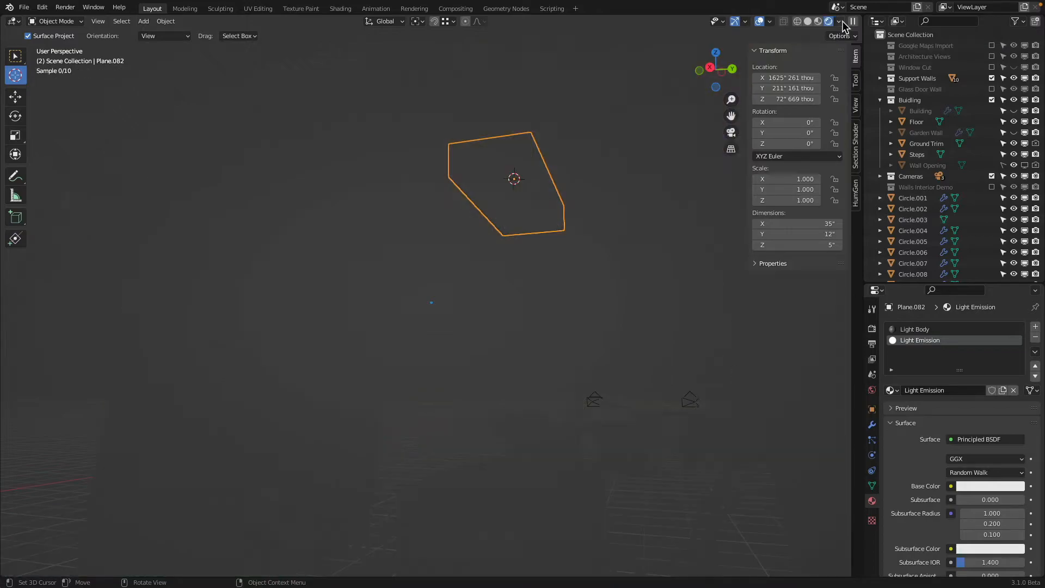
scroll(553, 177, "down", 8)
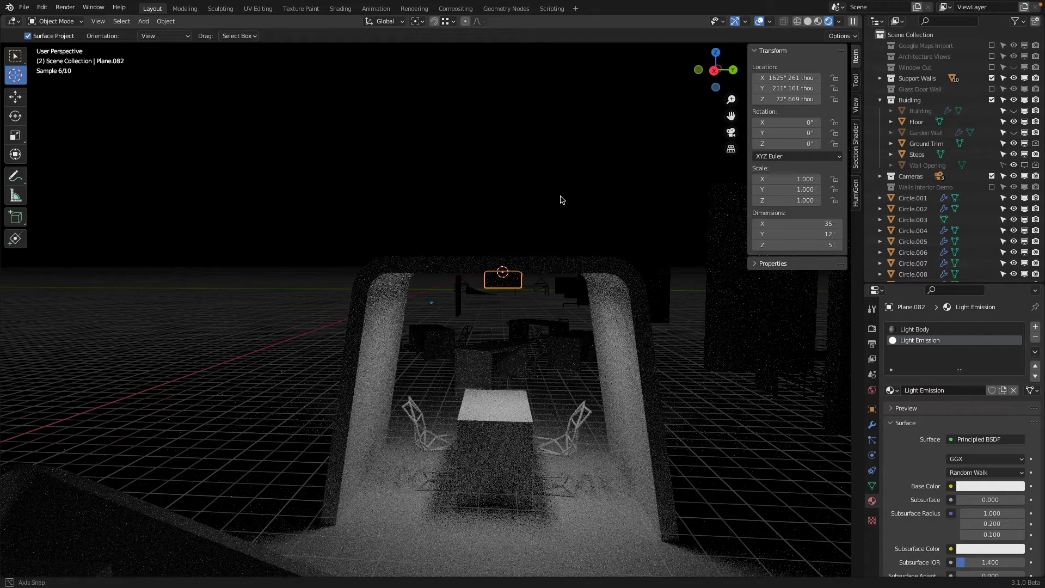
mouse_move(561, 196)
middle_mouse_down()
mouse_move(566, 173)
mouse_move(548, 180)
middle_mouse_up()
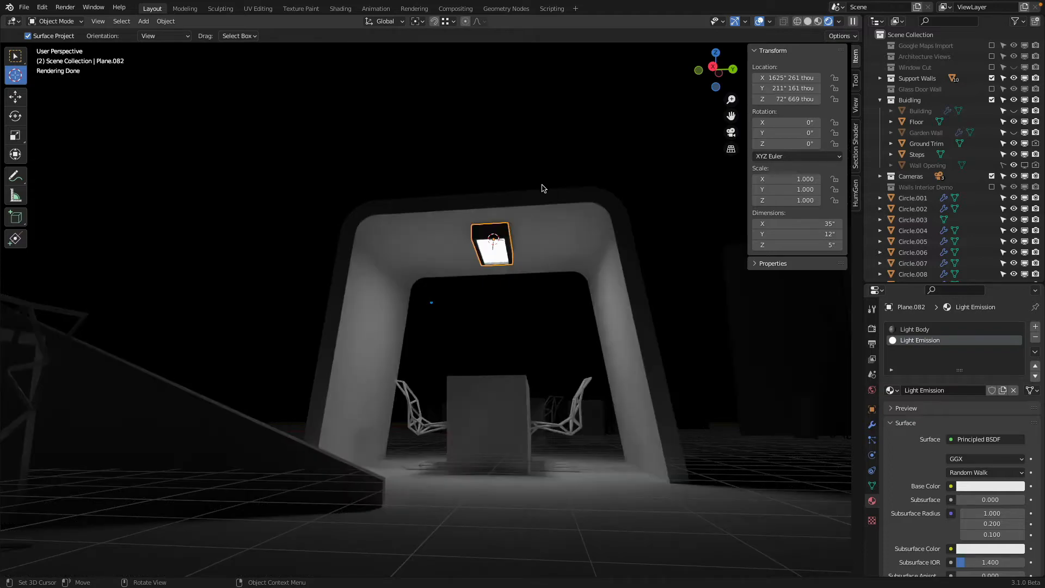
scroll(542, 189, "up", 6)
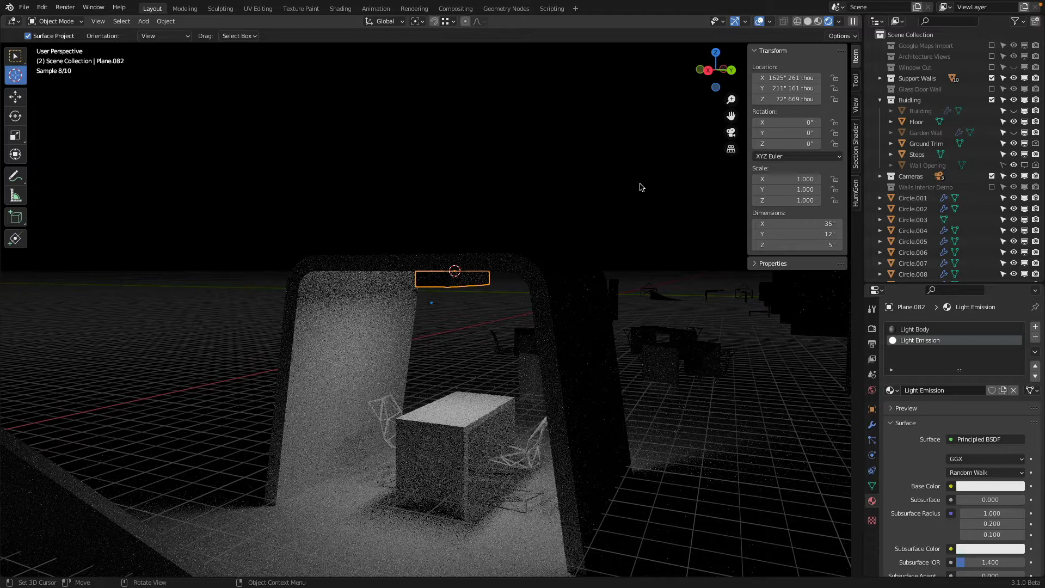
left_click(808, 23)
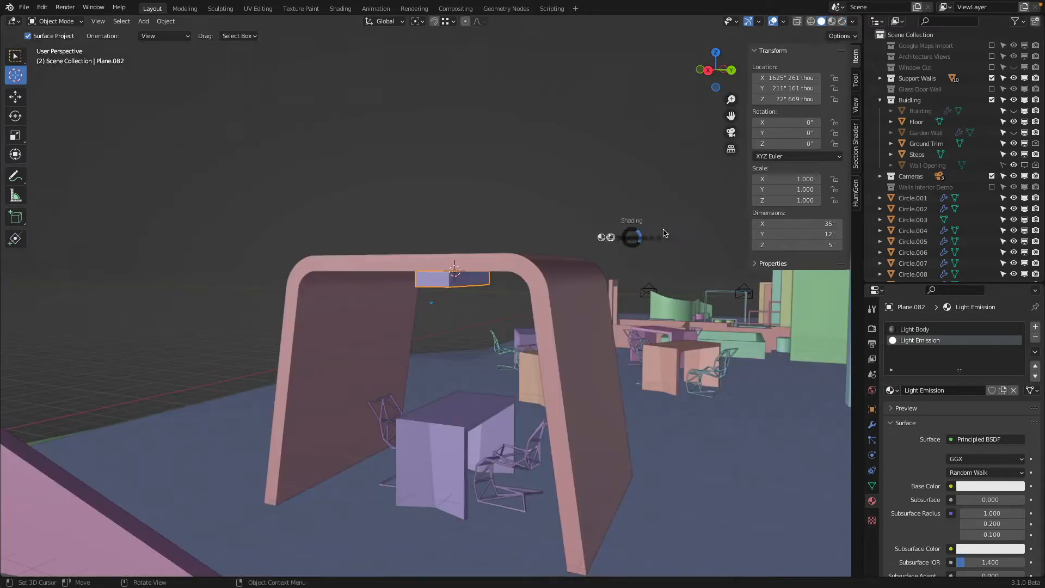
- Set the snap target to Face and place the 3D cursor on the desktop inside the low curved partition
scroll(484, 208, "down", 5)
mouse_move(482, 208)
middle_mouse_down()
mouse_move(518, 225)
mouse_move(455, 223)
mouse_move(397, 339)
middle_mouse_up()
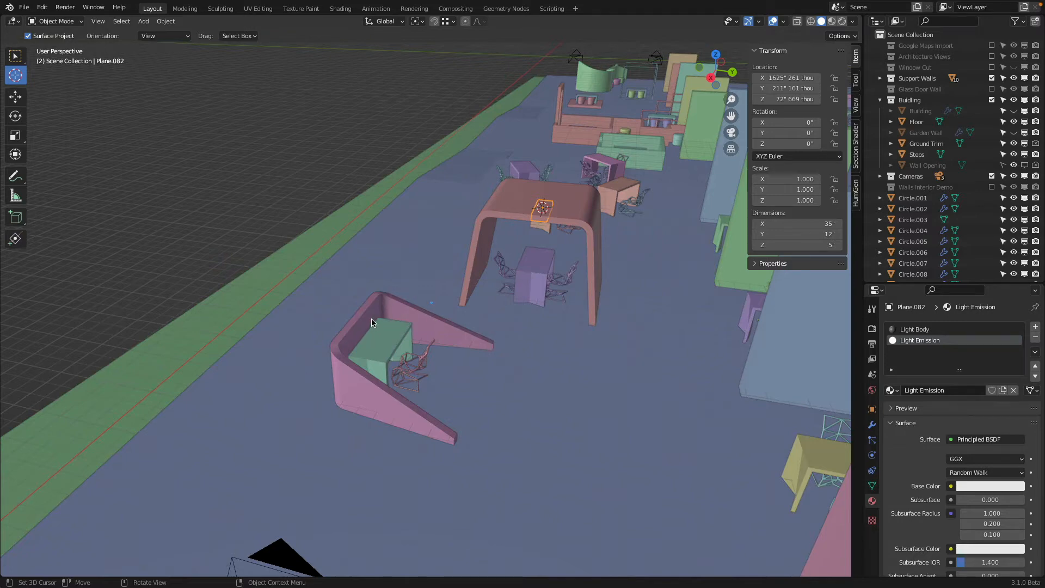
left_click(452, 23)
left_click(450, 21)
left_click(436, 78)
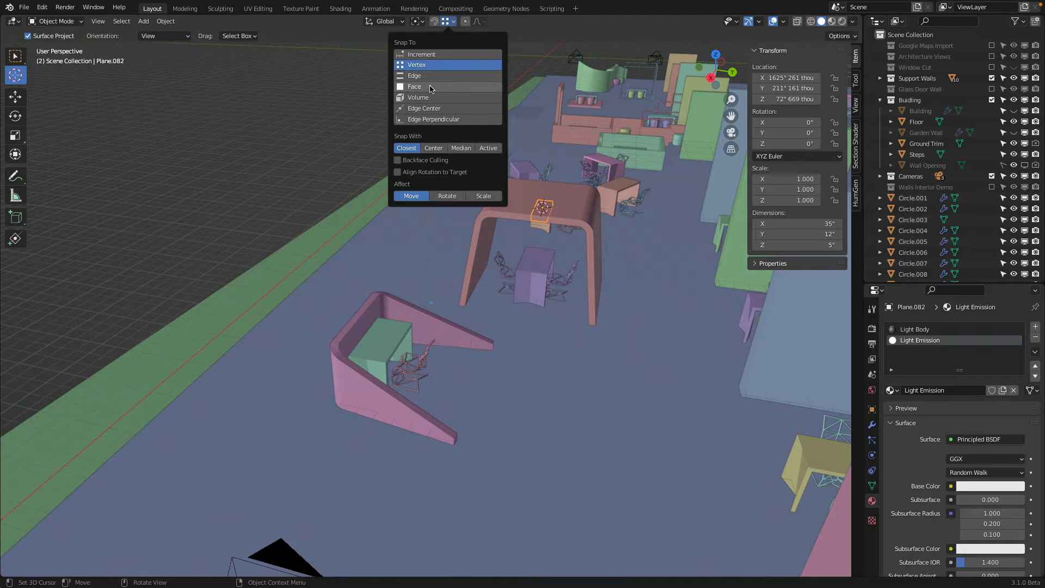
left_click_drag(379, 345, 380, 342)
- Switch the snap target to Vertex and back to Face
left_click(450, 22)
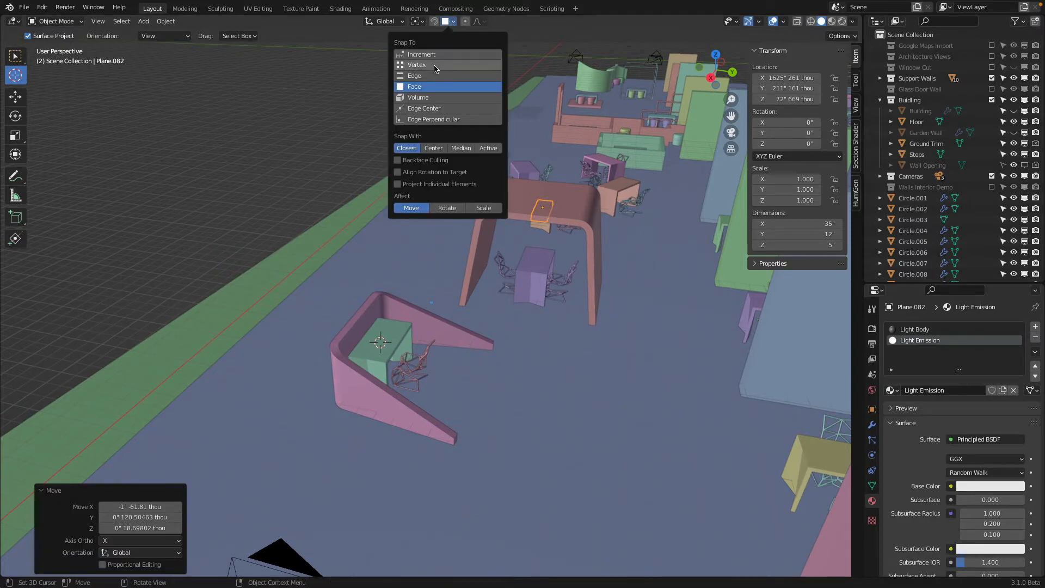
left_click(434, 65)
left_click(445, 23)
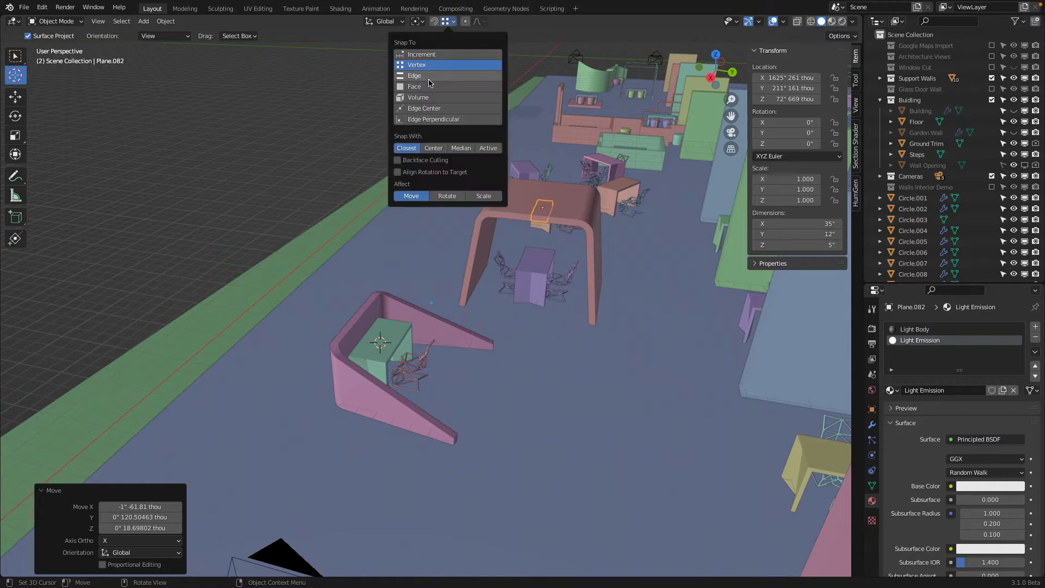
left_click(436, 78)
- Activate the Move tool and add a mesh cylinder at the 3D cursor on the desk
left_click(16, 97)
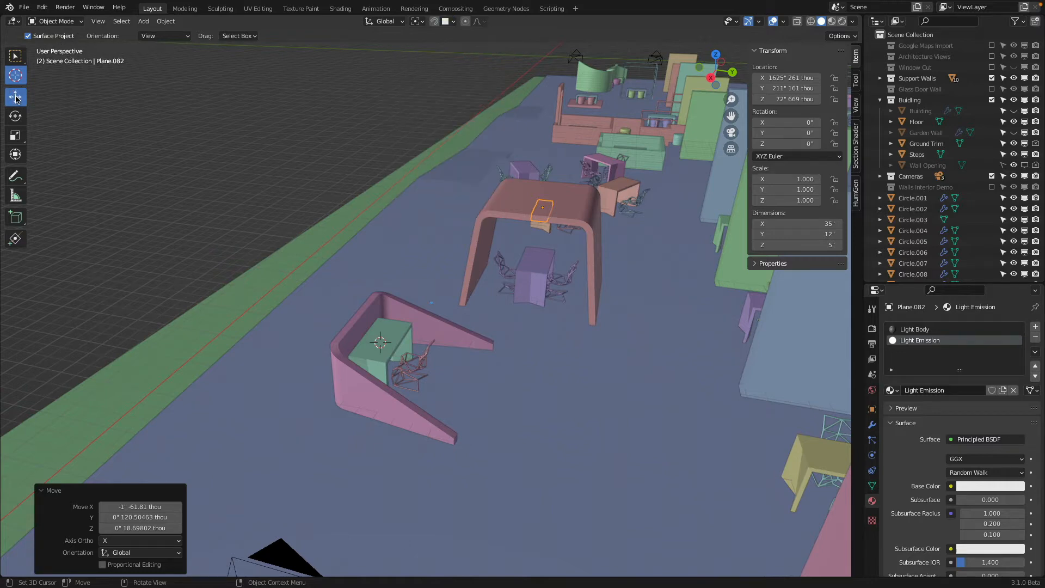
left_click(143, 21)
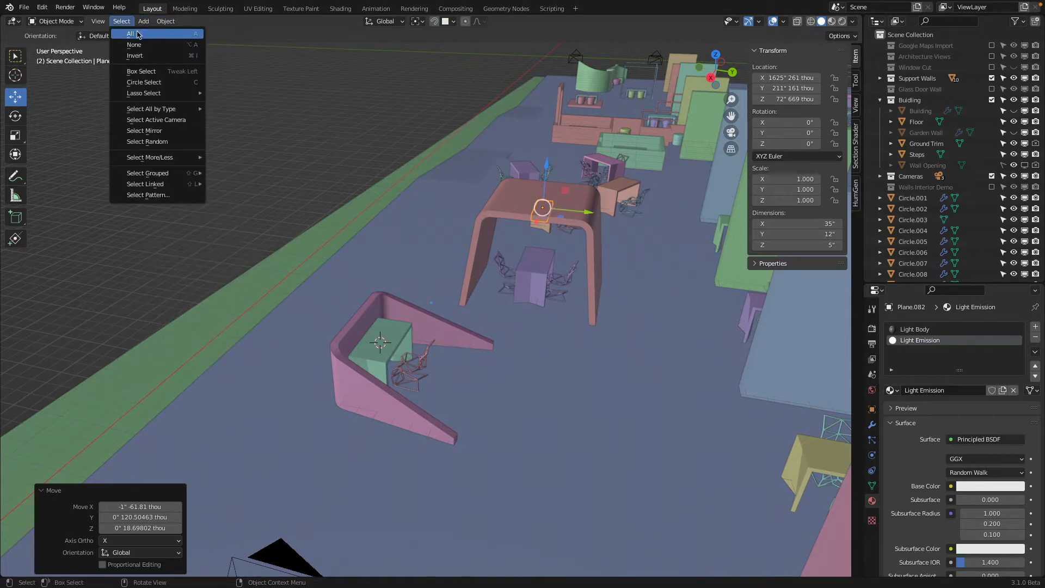
left_click(143, 21)
mouse_move(163, 34)
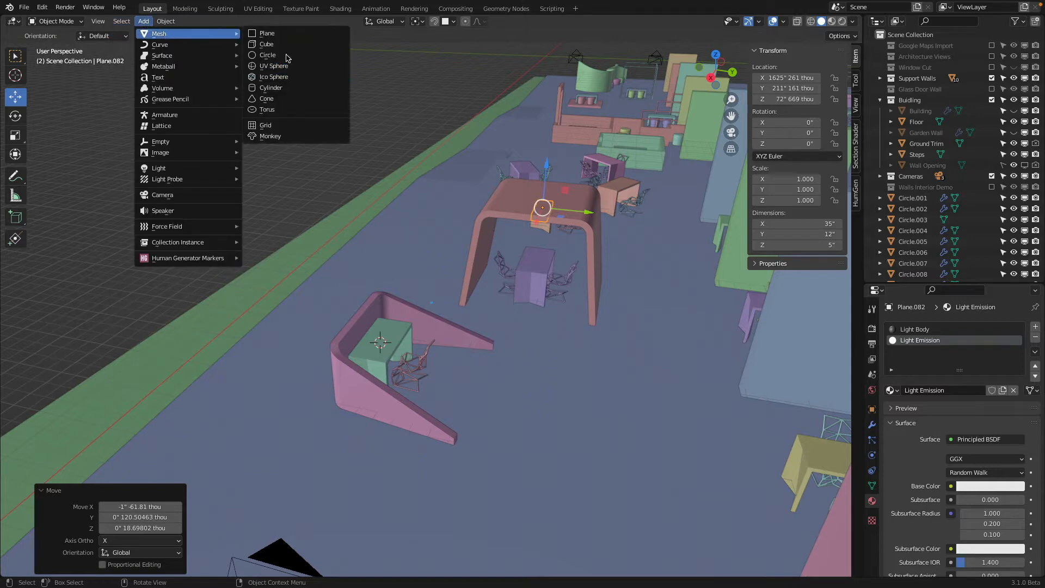
left_click(288, 93)
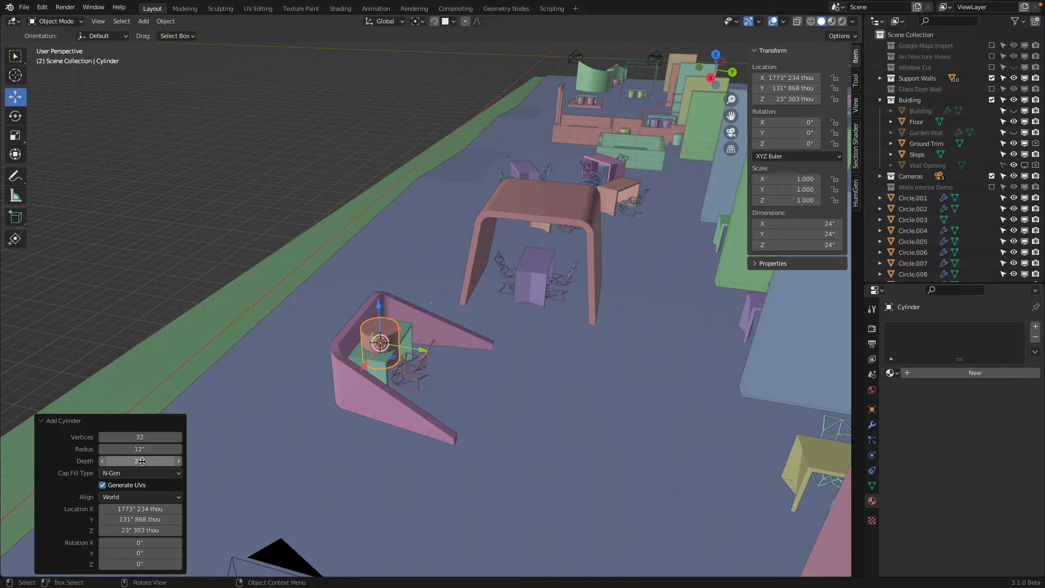
- Try the new cylinder with radii of 2 and 3 inches, return to 2 inches, and set its depth to 10 inches
left_click(152, 449)
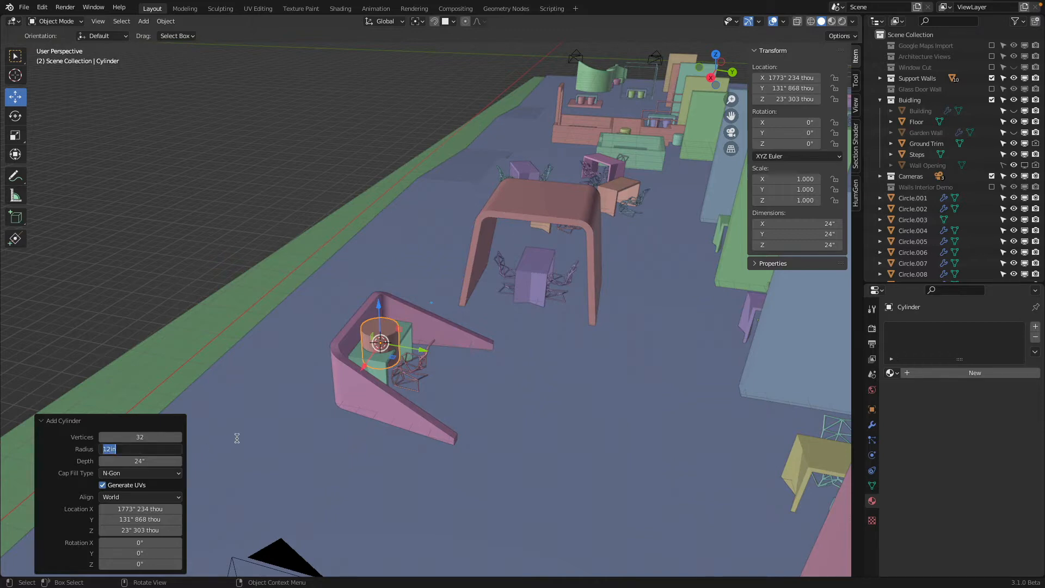
type("2")
key("Tab")
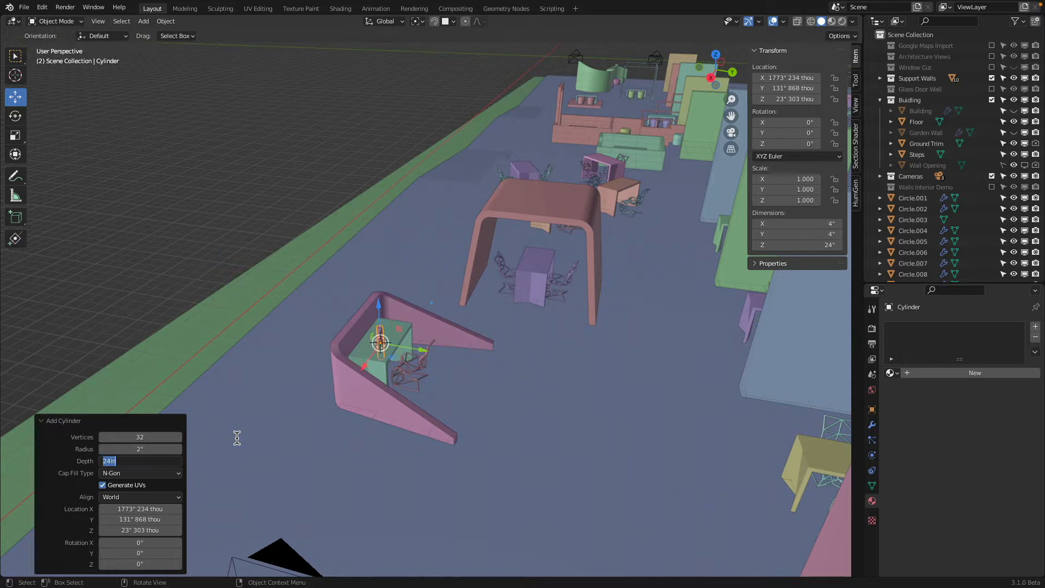
key("Return")
scroll(304, 290, "up", 8)
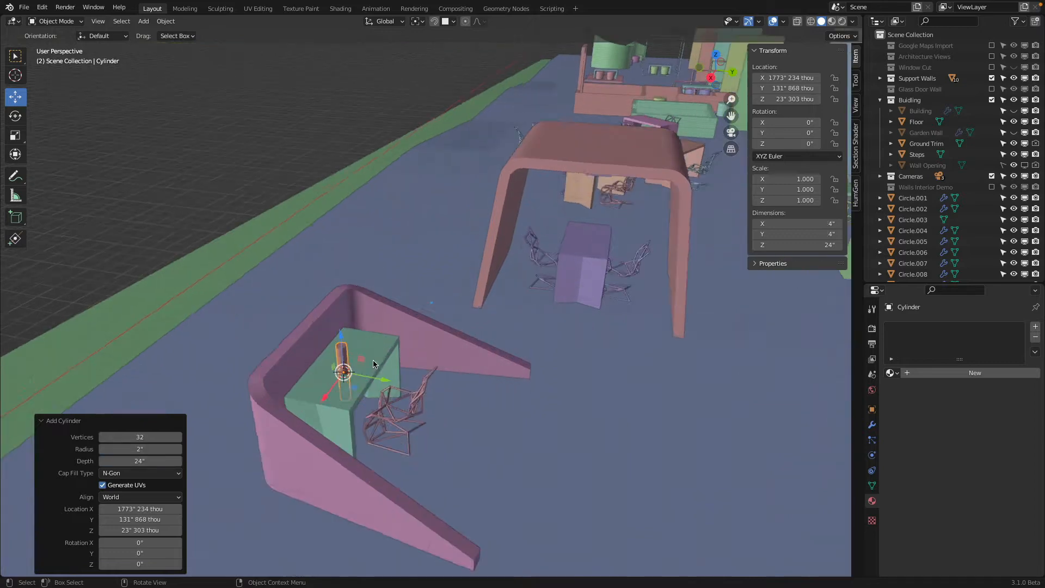
left_click(148, 451)
key("Return")
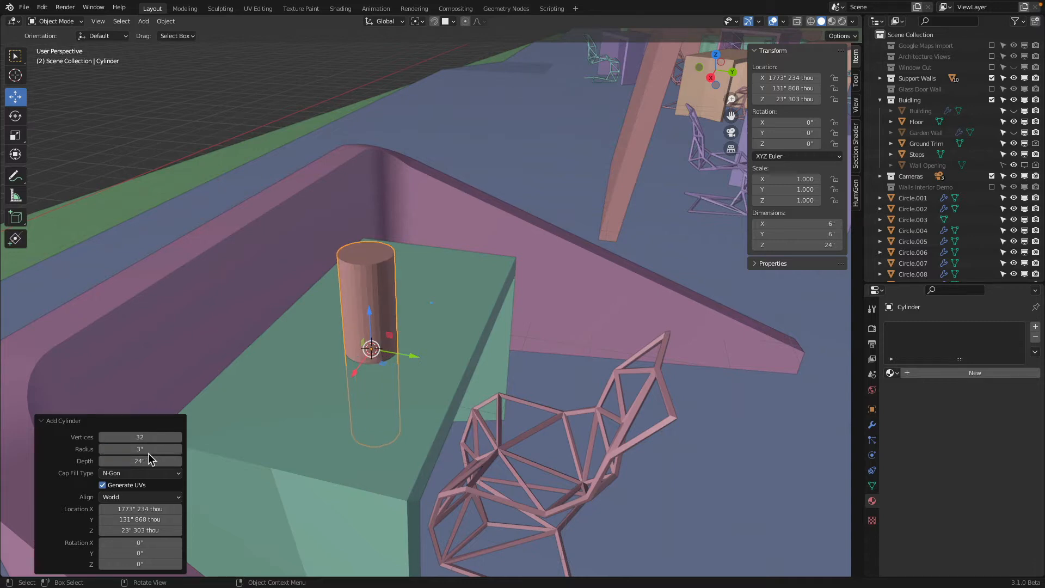
left_click_drag(148, 453, 117, 452)
left_click(147, 461)
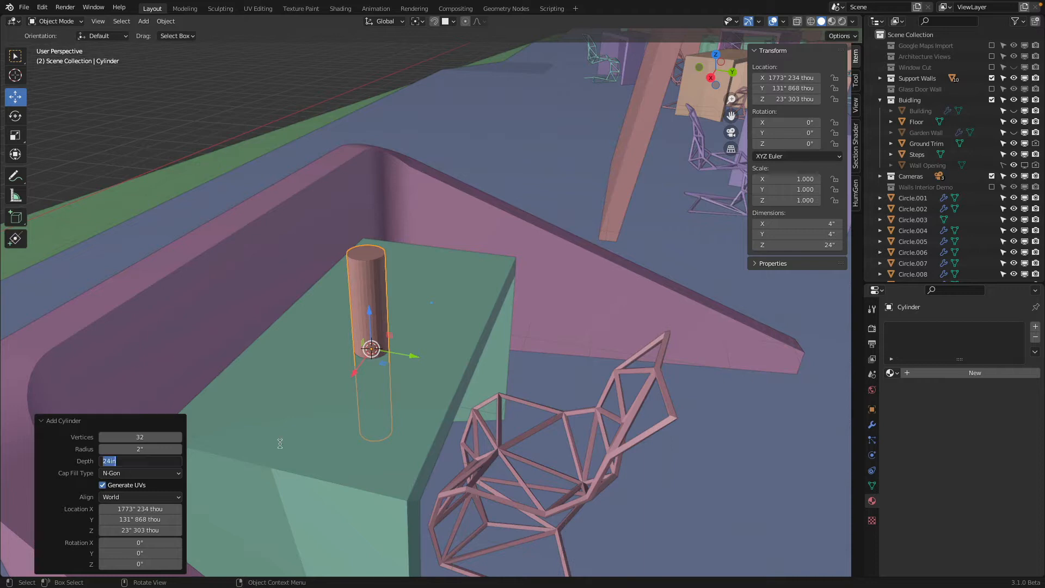
type("10")
key("Return")
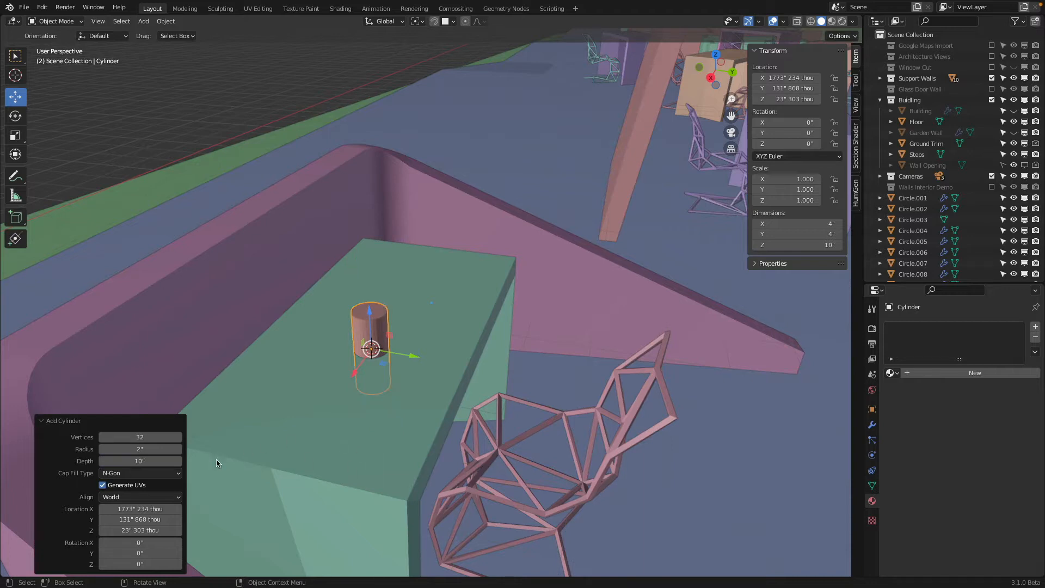
- Set the cylinder's depth to 14 inches and its radius to 1.5 inches
left_click(142, 461)
type("14")
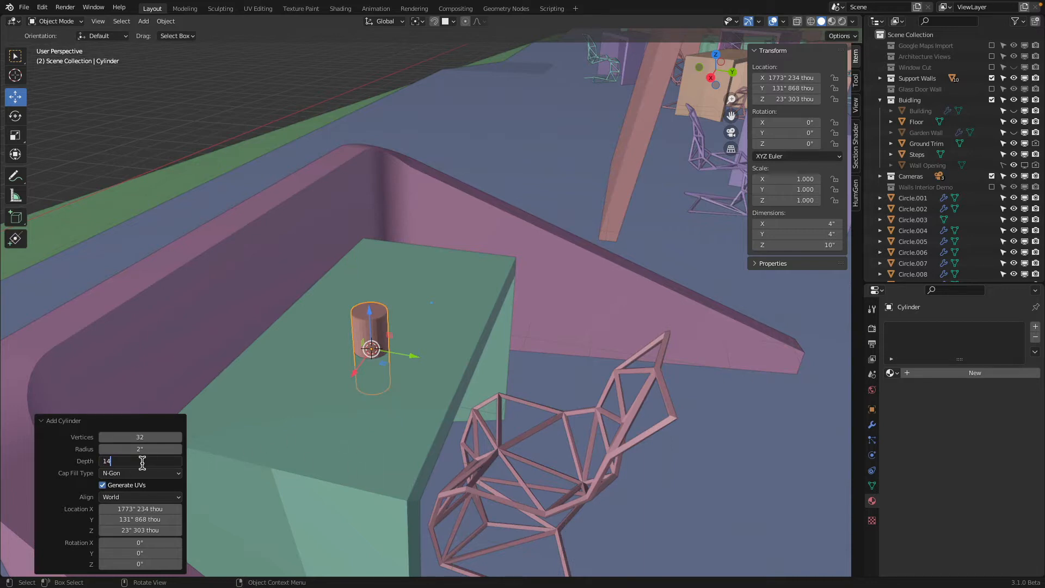
key("Return")
left_click(143, 450)
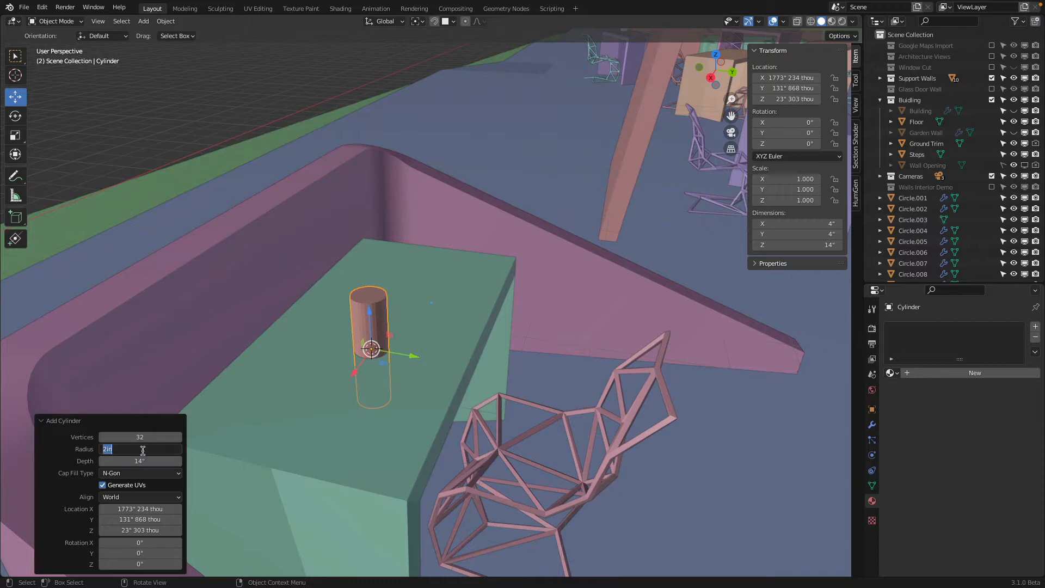
type("1.5")
key("Return")
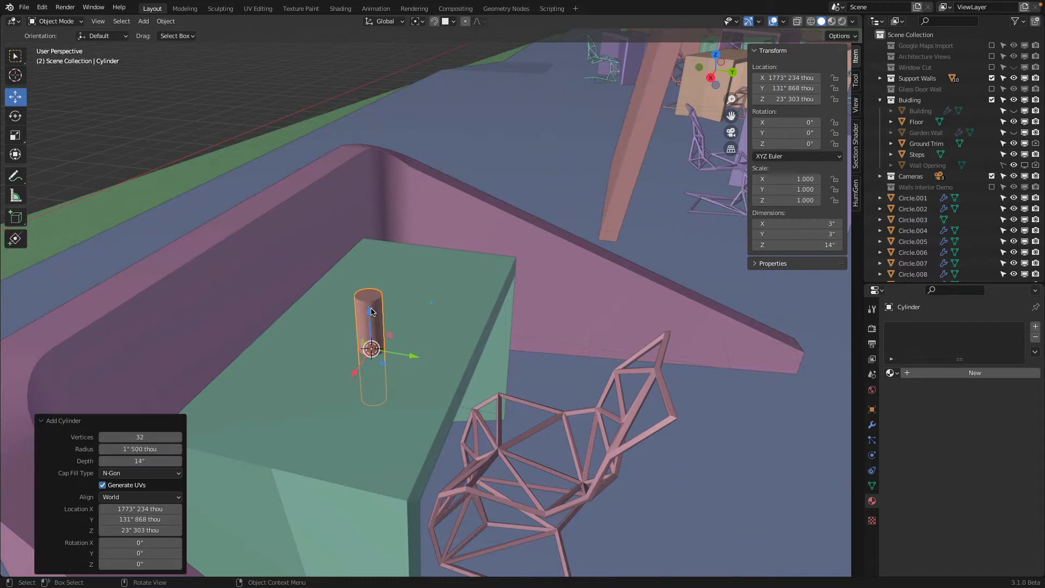
- Raise the cylinder about 13.8 inches along Z so it stands clear above the desktop
left_click_drag(370, 312, 378, 200)
middle_click_drag(382, 200, 376, 224, "shift")
scroll(373, 222, "up", 4)
middle_click_drag(212, 143, 297, 215, "shift")
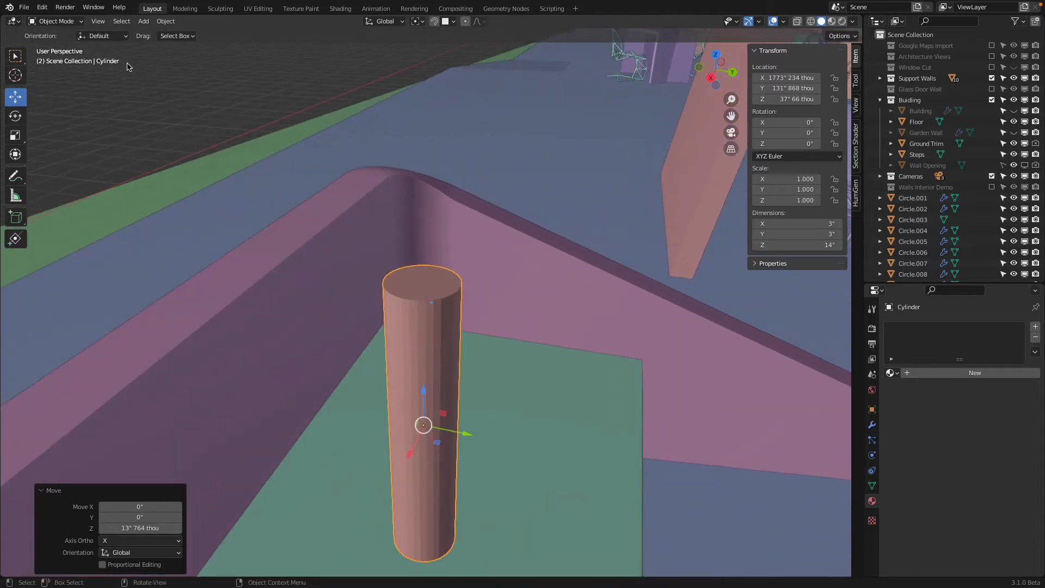
- Isolate the cylinder by hiding all other objects in the viewport
left_click(166, 21)
scroll(435, 214, "down", 5)
key("shift+h")
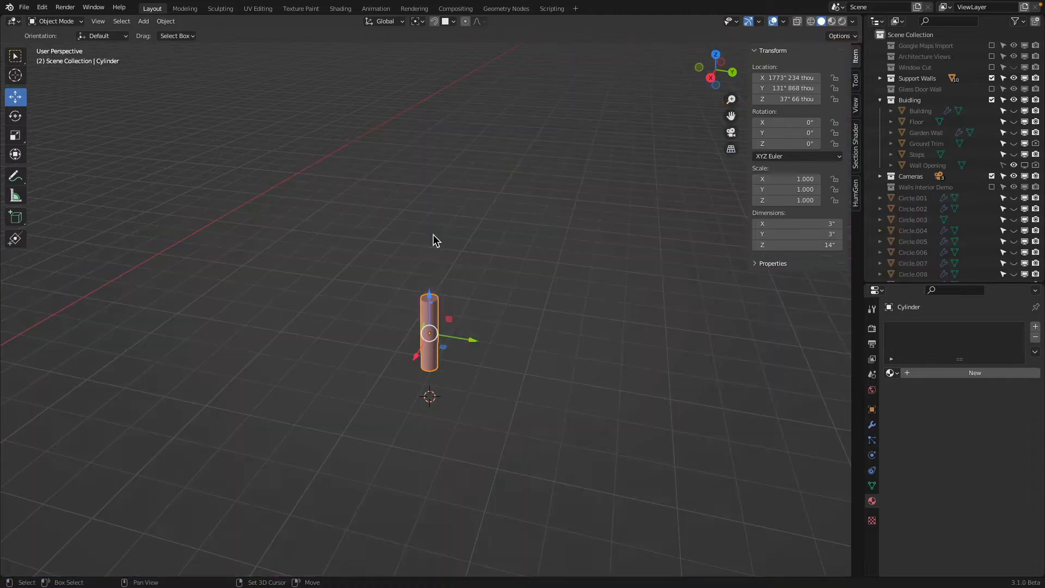
middle_click_drag(458, 349, 436, 279)
scroll(436, 315, "up", 3)
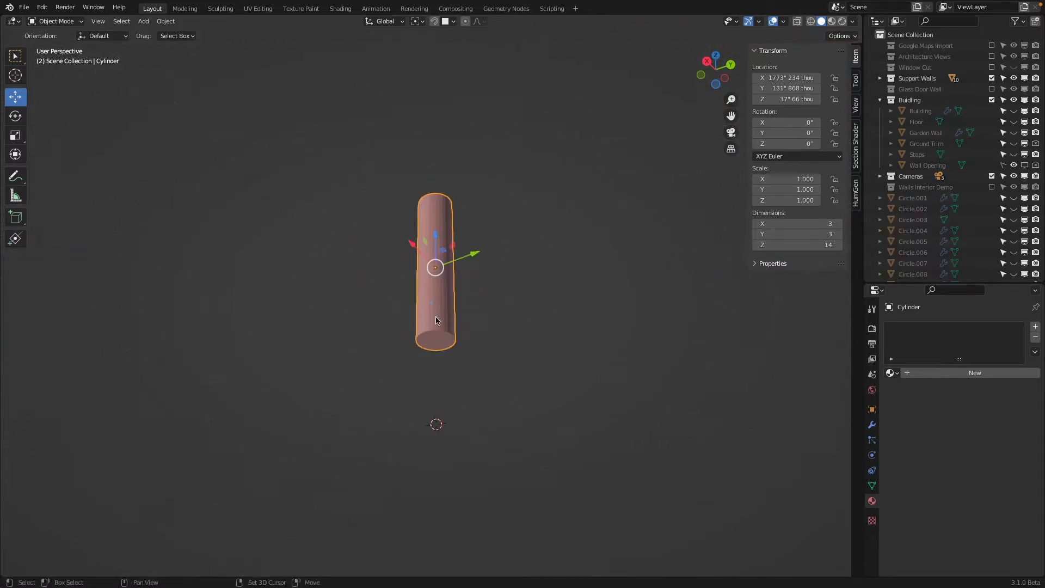
- Find the existing Light Body material and apply it to the cylinder
left_click(891, 373)
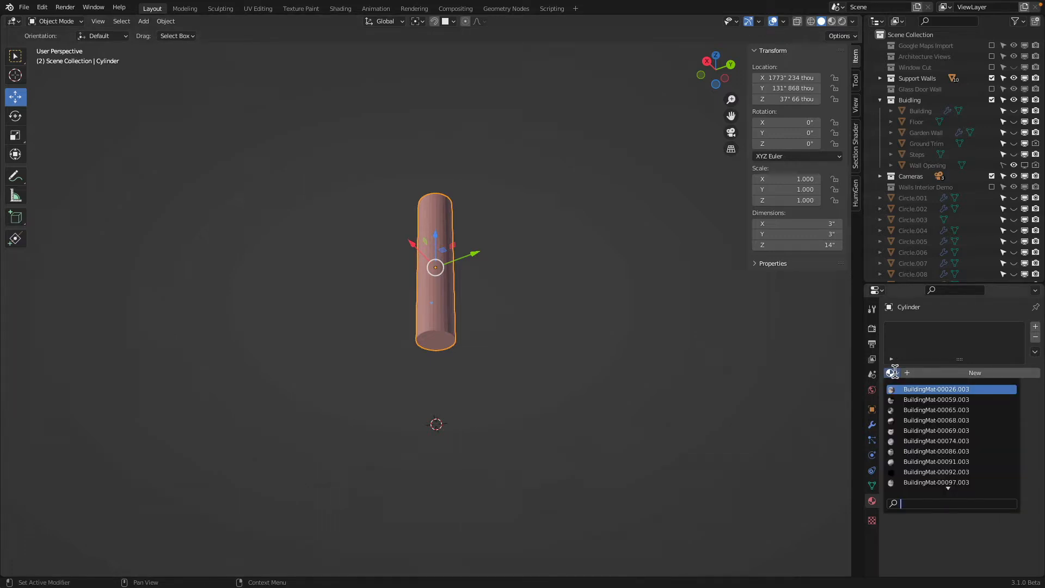
type("lam")
key("BackSpace")
key("BackSpace")
key("BackSpace")
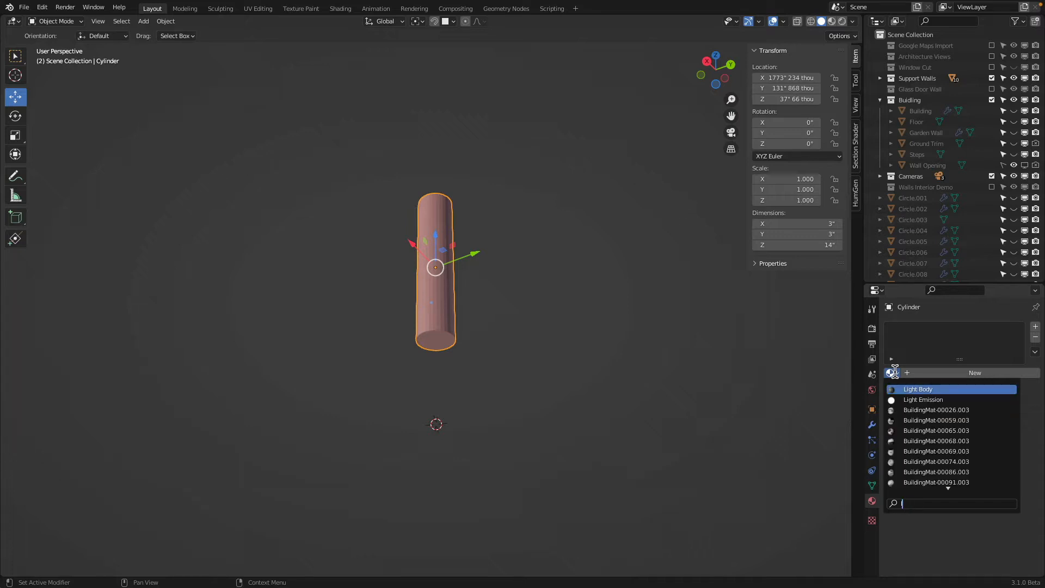
type("ligh")
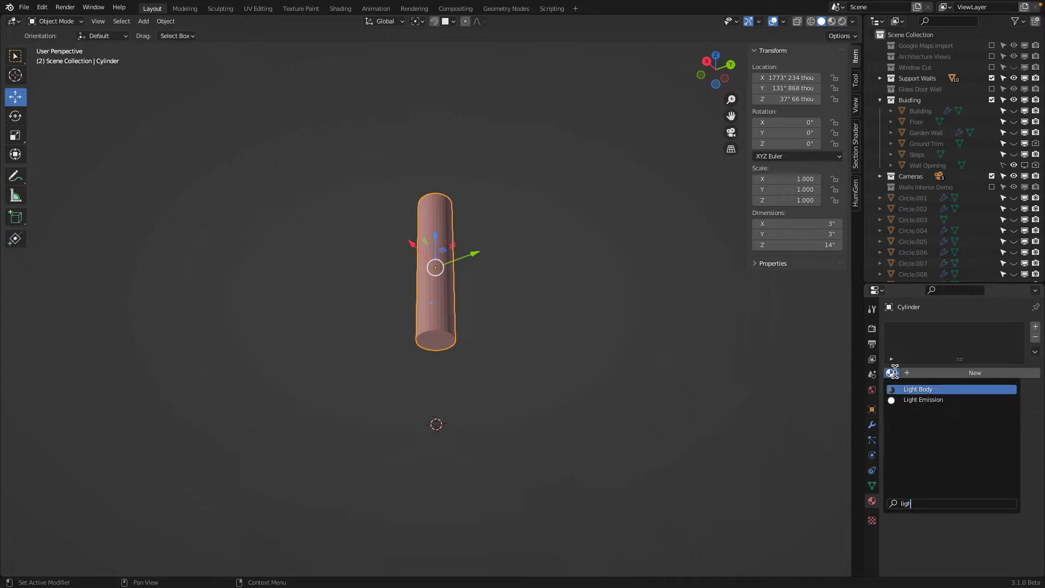
key("Return")
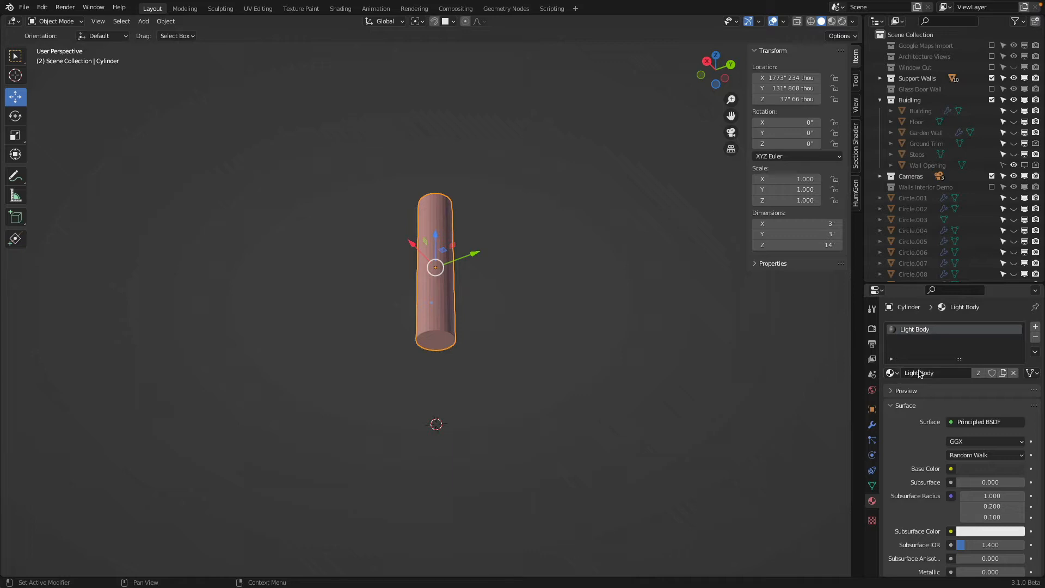
- In Edit Mode, inset the cylinder's bottom face about 0.36 inches and extrude it about 0.24 inches inward to form a recess
key("Tab")
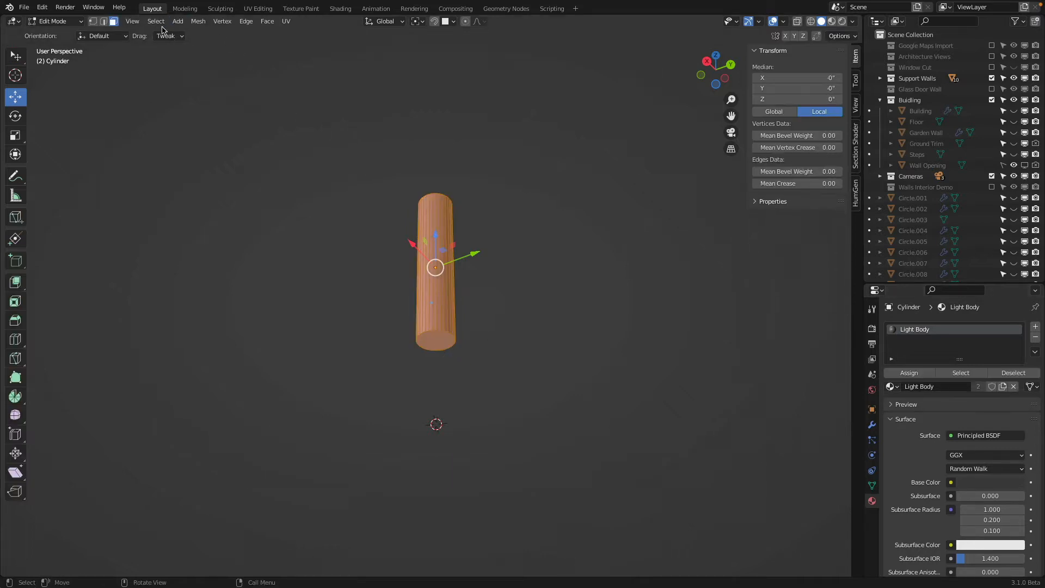
left_click(439, 345)
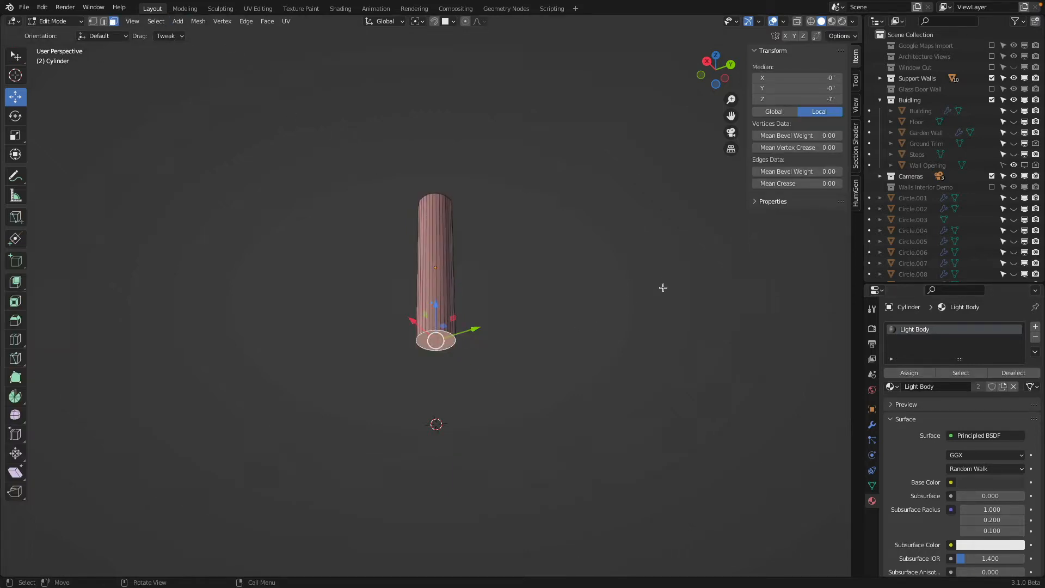
key("i")
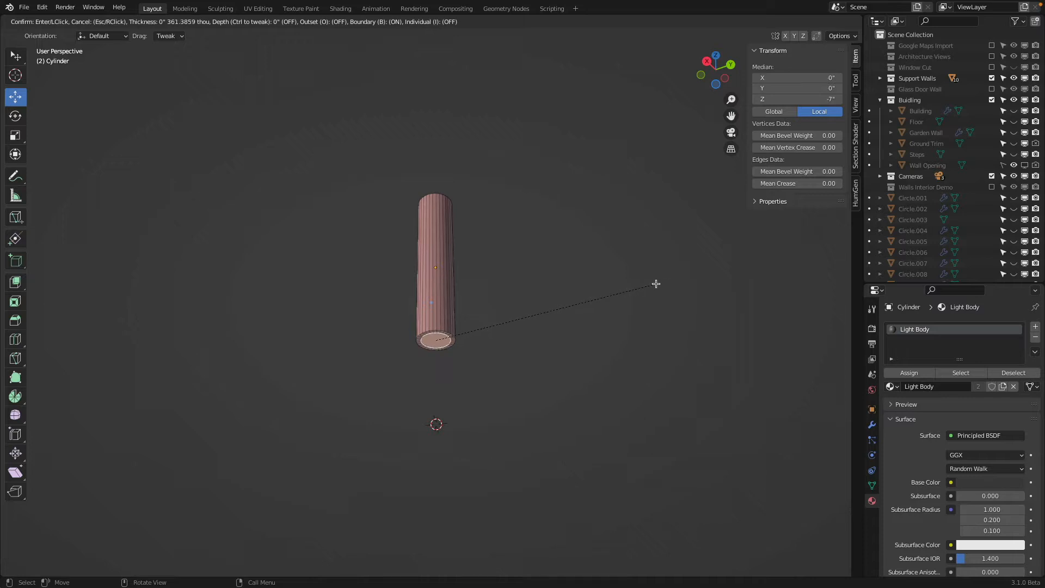
left_click(655, 284)
key("e")
left_click(661, 287)
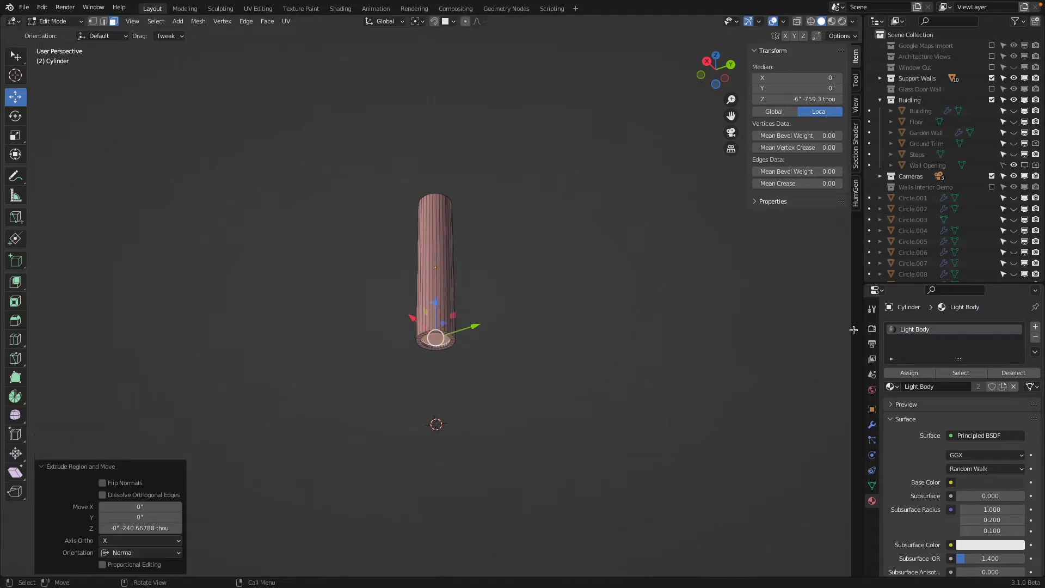
- Add a second material slot with the existing Light Emission material and assign it to the recessed bottom face
left_click(1036, 326)
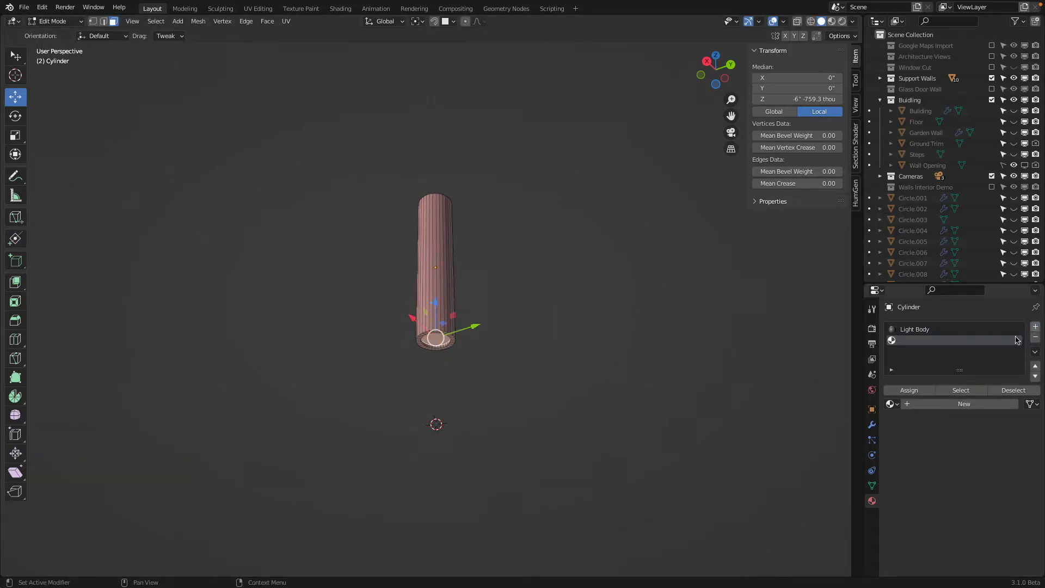
left_click(892, 403)
type("emi")
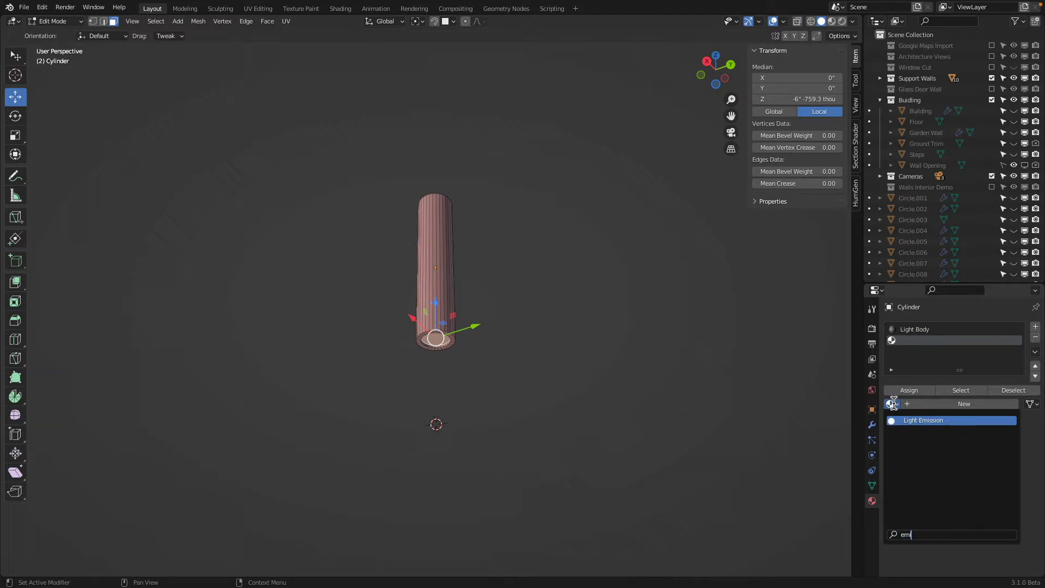
key("Return")
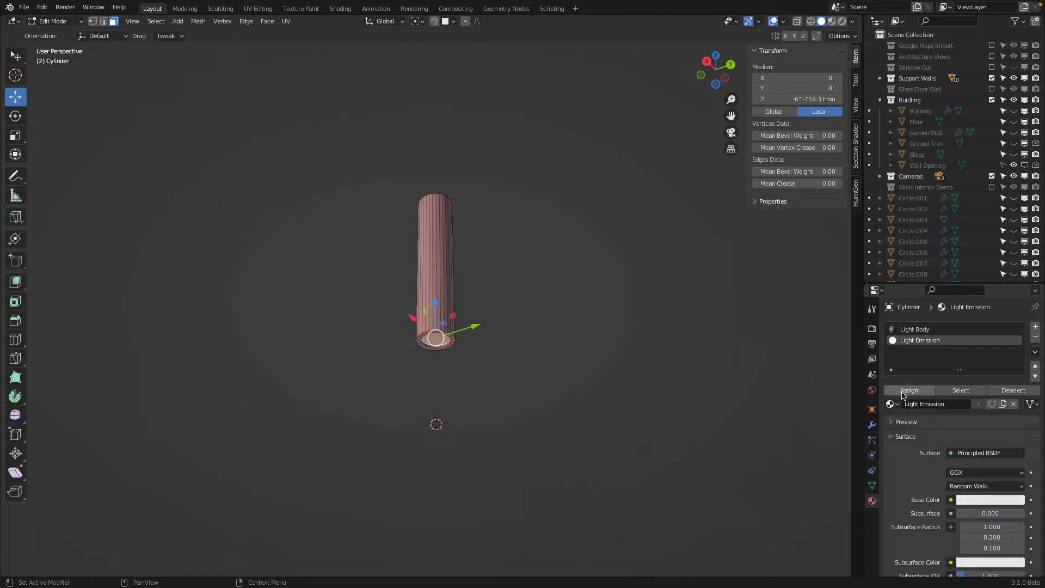
- Extrude the cylinder's top face about 2.25 inches upward and scale it to about 0.307 to form a tapered cap
middle_click_drag(617, 281, 597, 242)
scroll(597, 243, "up", 3)
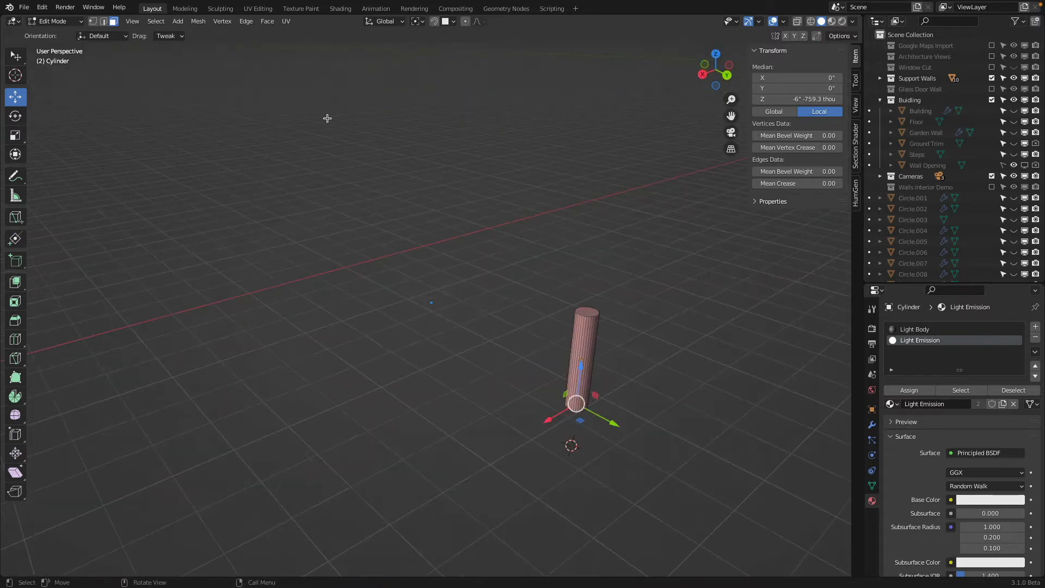
left_click(594, 321)
middle_click_drag(660, 303, 636, 302, "shift")
key("e")
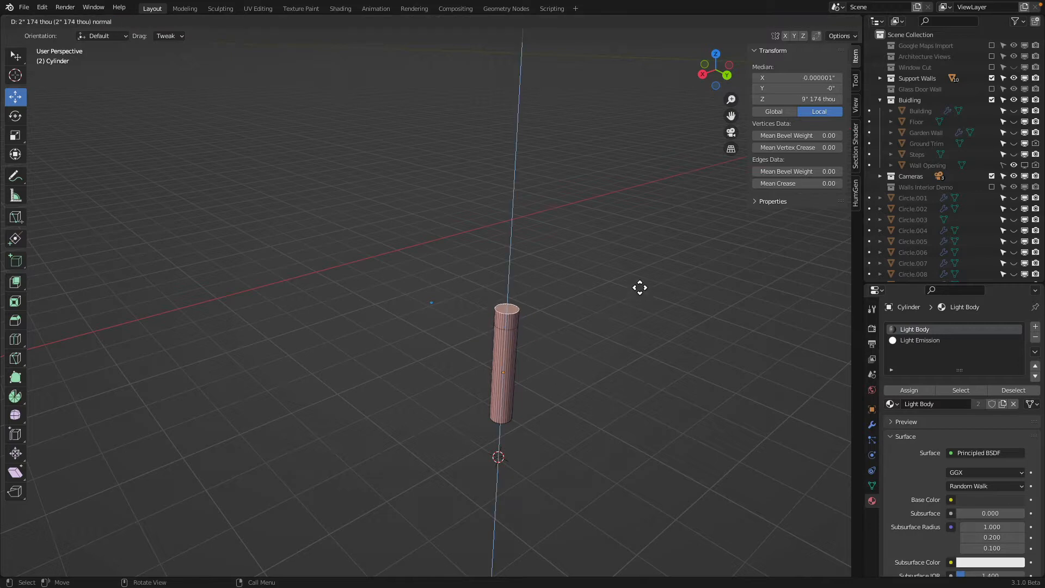
left_click(641, 284)
key("s")
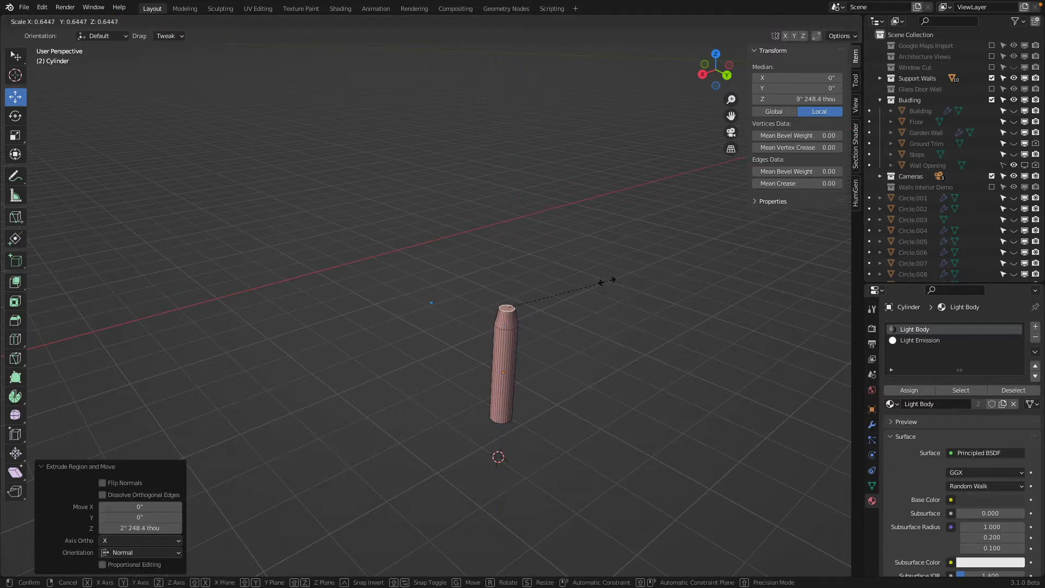
left_click(561, 289)
scroll(552, 302, "up", 7)
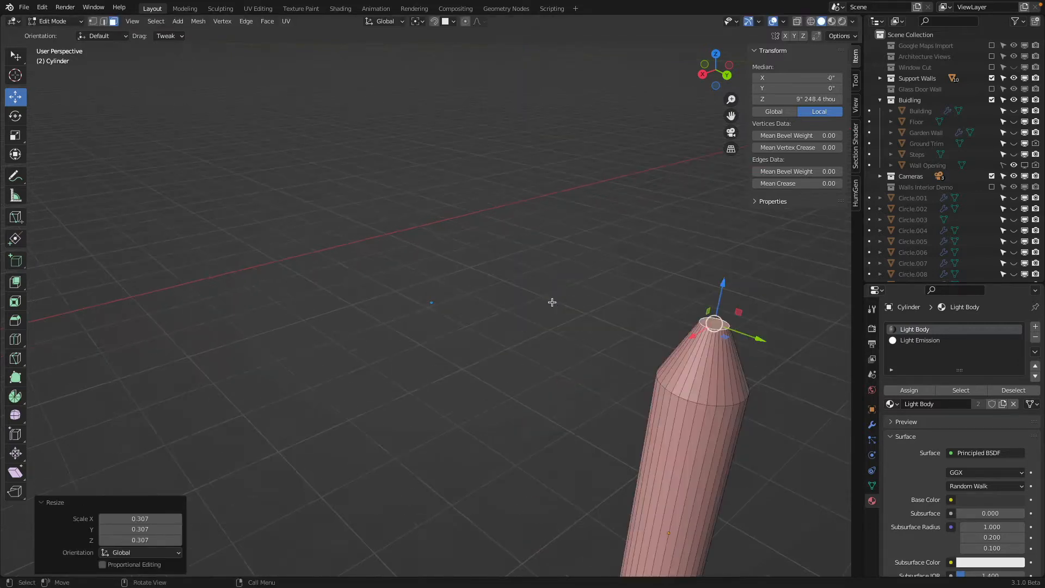
- Extrude the cap's narrow top face about 16.16 inches upward to form the pendant's stem
scroll(572, 317, "down", 6)
key("e")
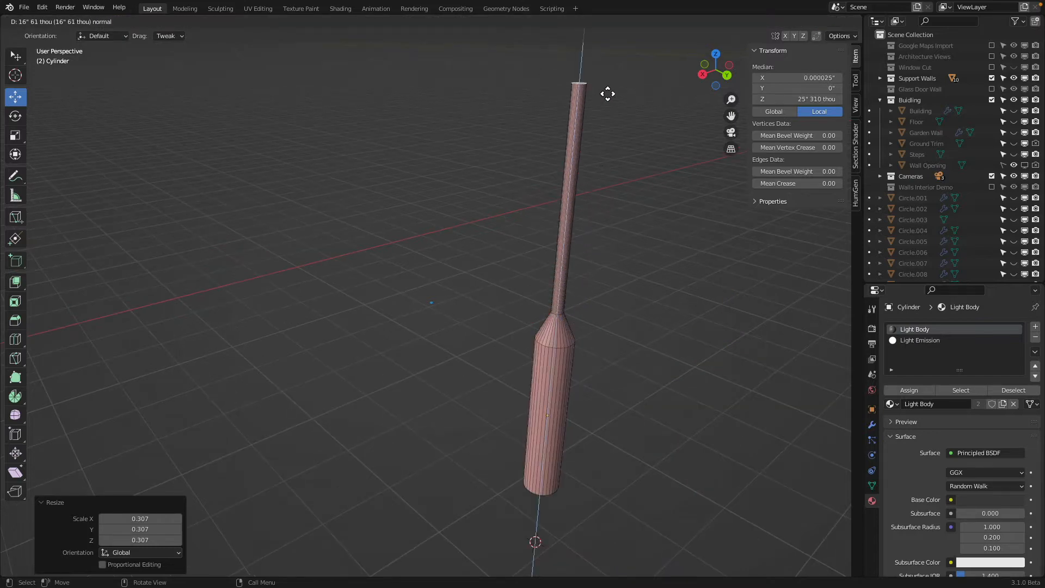
left_click(606, 94)
scroll(639, 200, "down", 4)
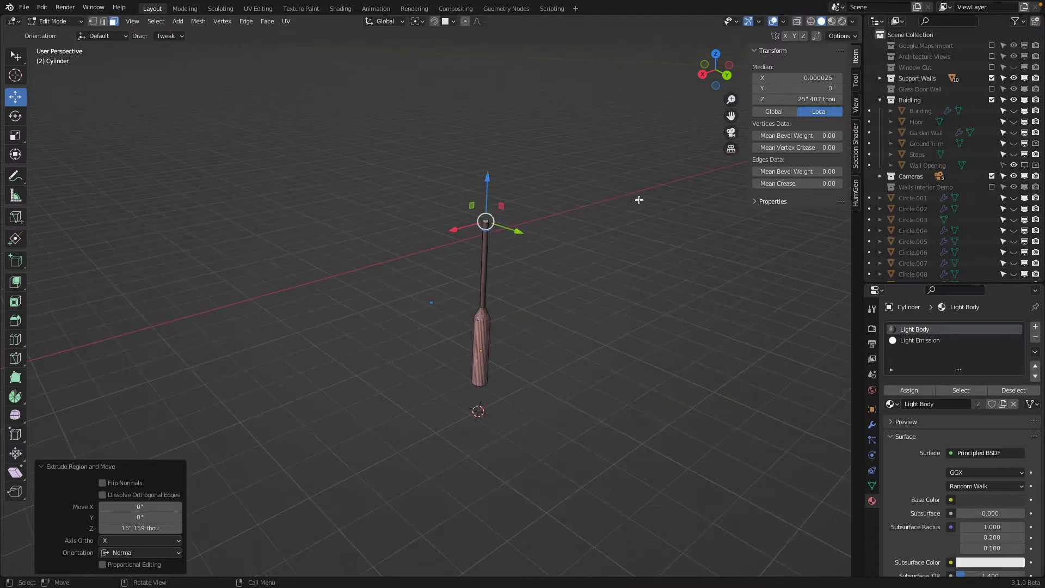
- Unhide the Building object and raise the stem's top face about 25.44 inches along Z to lengthen the stem
left_click(1014, 111)
scroll(537, 245, "down", 4)
middle_click_drag(534, 245, 534, 214)
scroll(588, 215, "down", 2)
scroll(534, 215, "up", 4)
middle_click_drag(539, 144, 497, 215)
left_click_drag(494, 204, 497, 132)
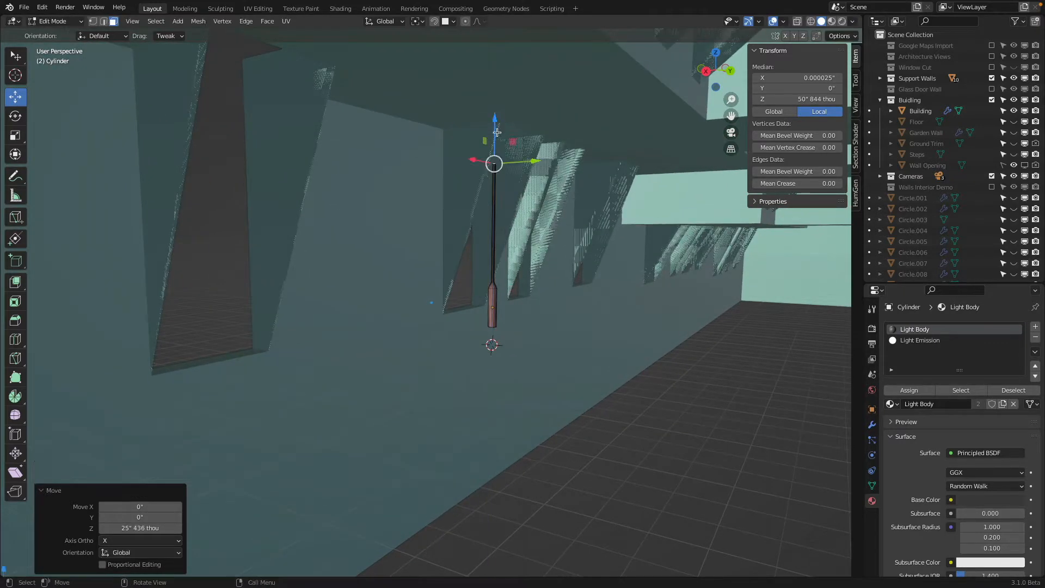
- Return to Object Mode and move the whole pendant up about 43.77 inches along Z
key("Tab")
scroll(510, 160, "down", 2)
middle_click_drag(490, 238, 488, 257, "shift")
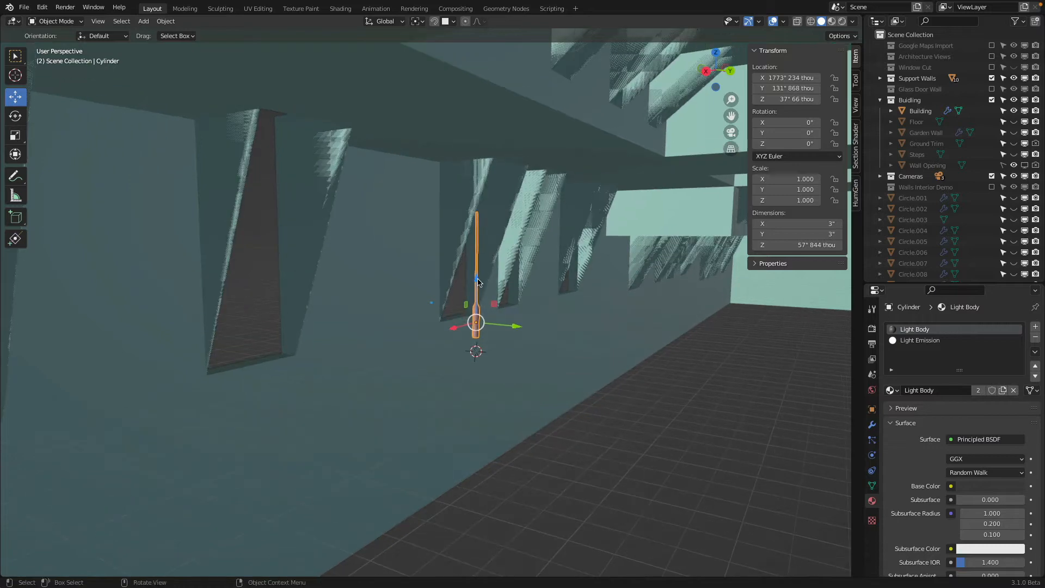
left_click_drag(478, 282, 668, 161)
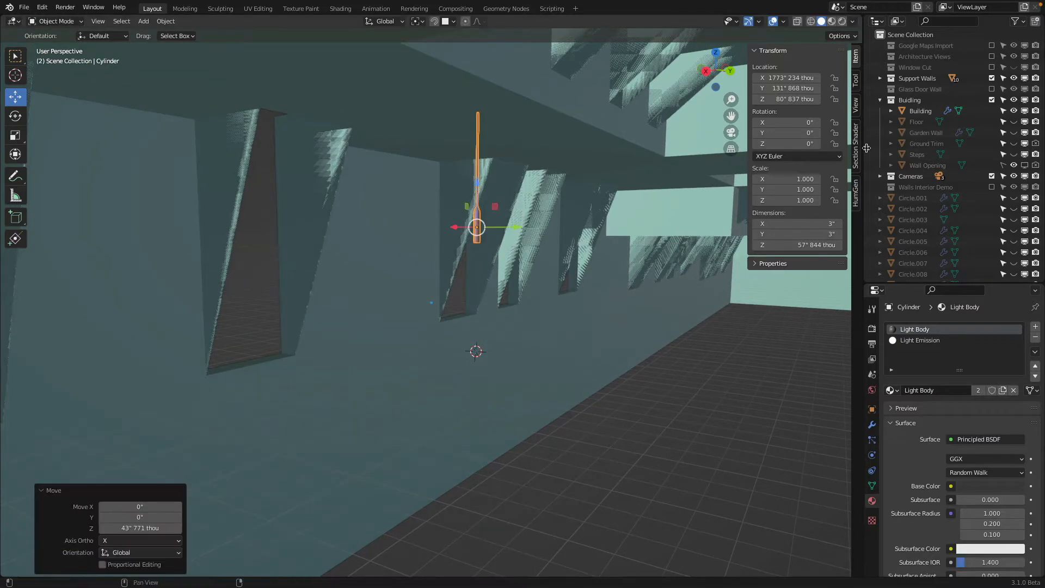
- Reveal all hidden objects and reselect only the pendant above the desk
key("alt+h")
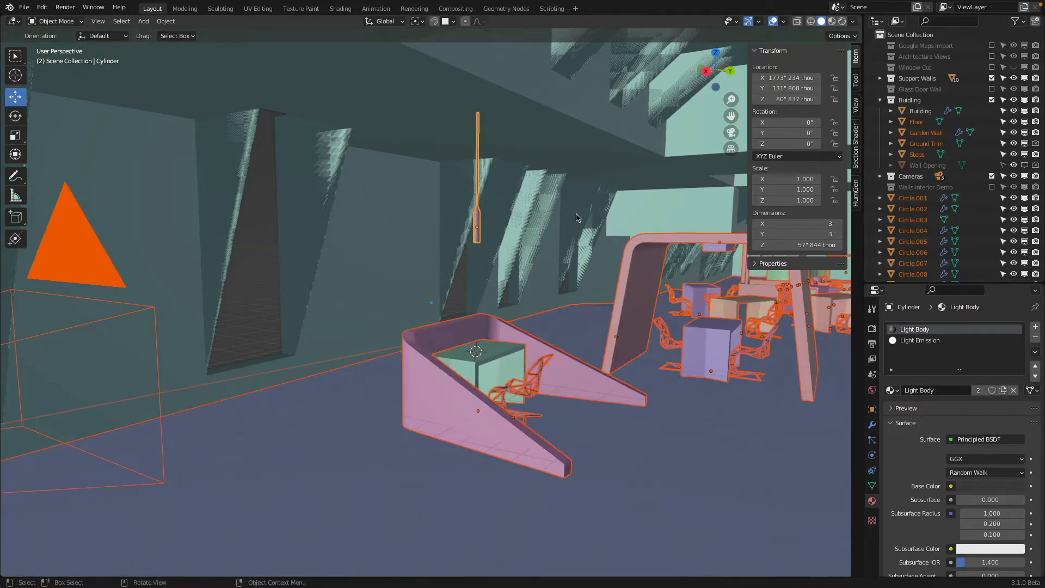
scroll(577, 218, "up", 6)
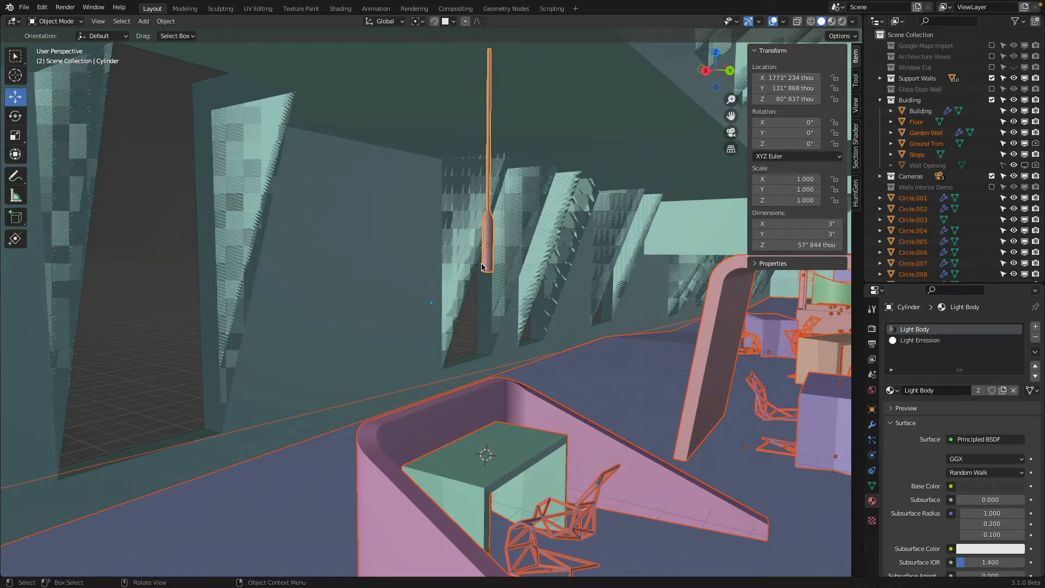
middle_click_drag(481, 267, 465, 286)
left_click(466, 256)
left_click(467, 256)
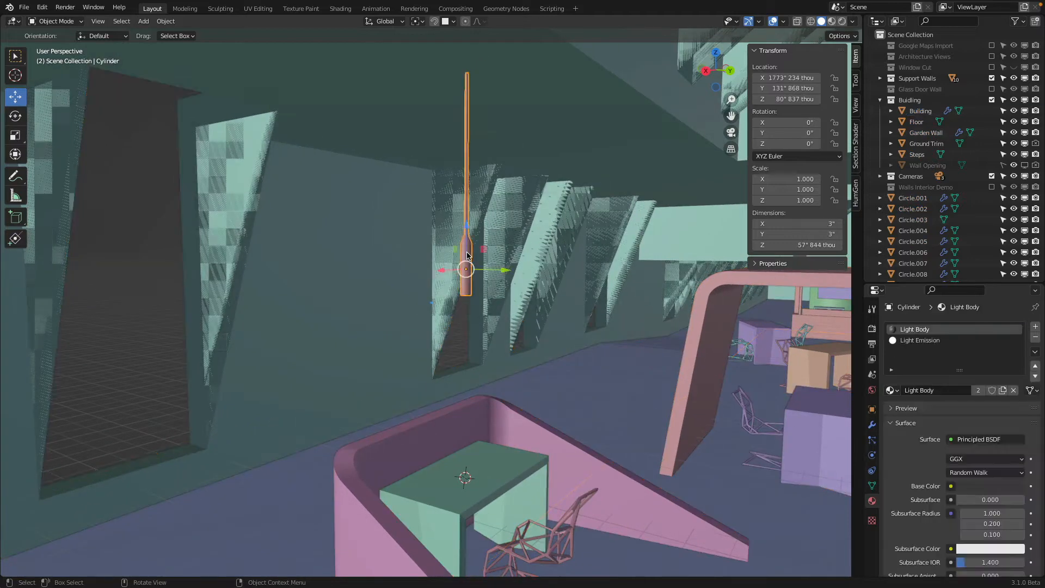
- Hide and reveal the pendant, and isolate it by hiding every unselected object before revealing everything again
key("h")
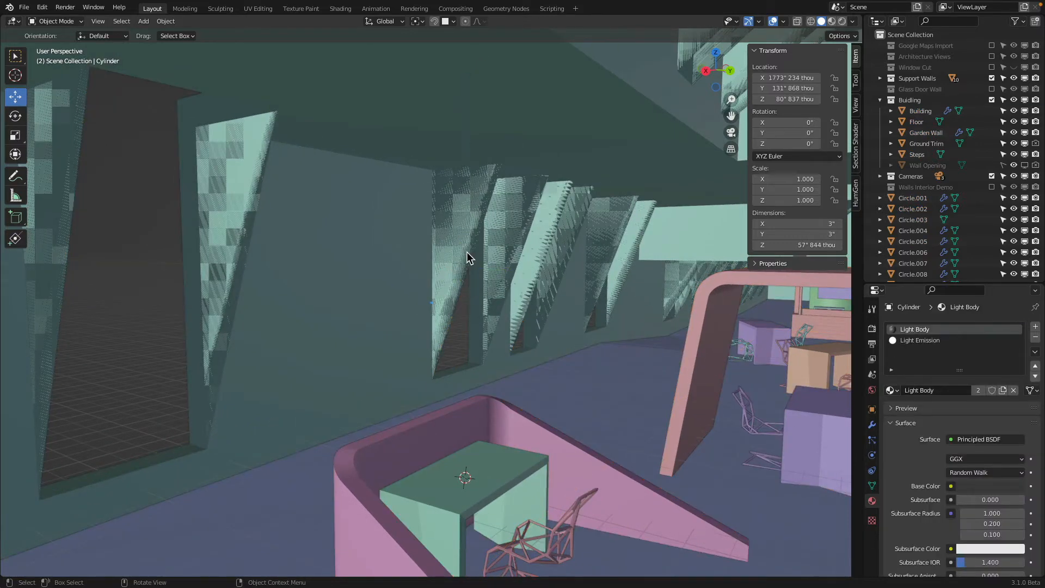
key("alt+h")
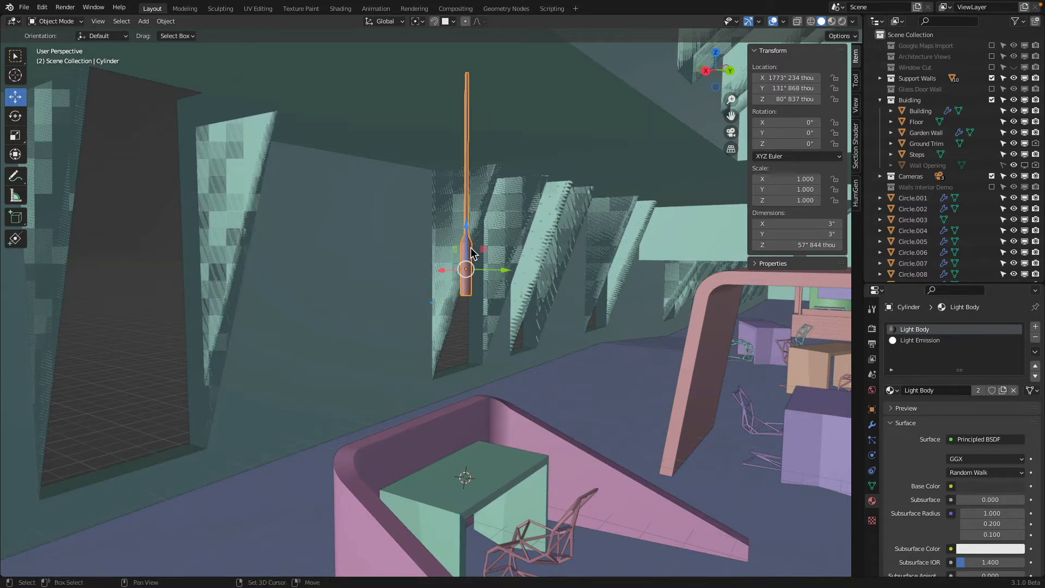
key("shift+h")
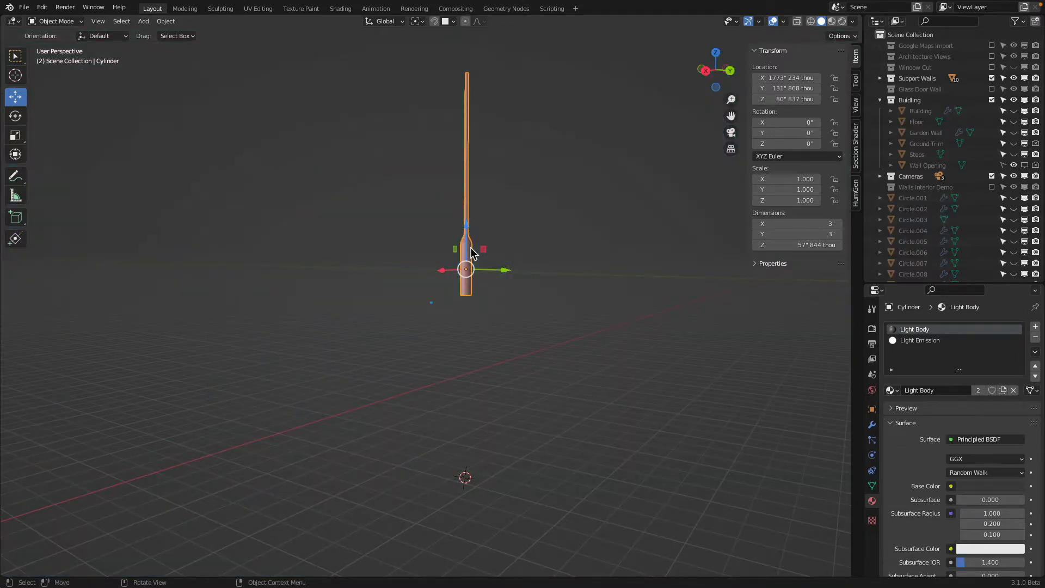
key("alt+h")
- Preview the pendant's light over the desk in rendered viewport shading
left_click(461, 244)
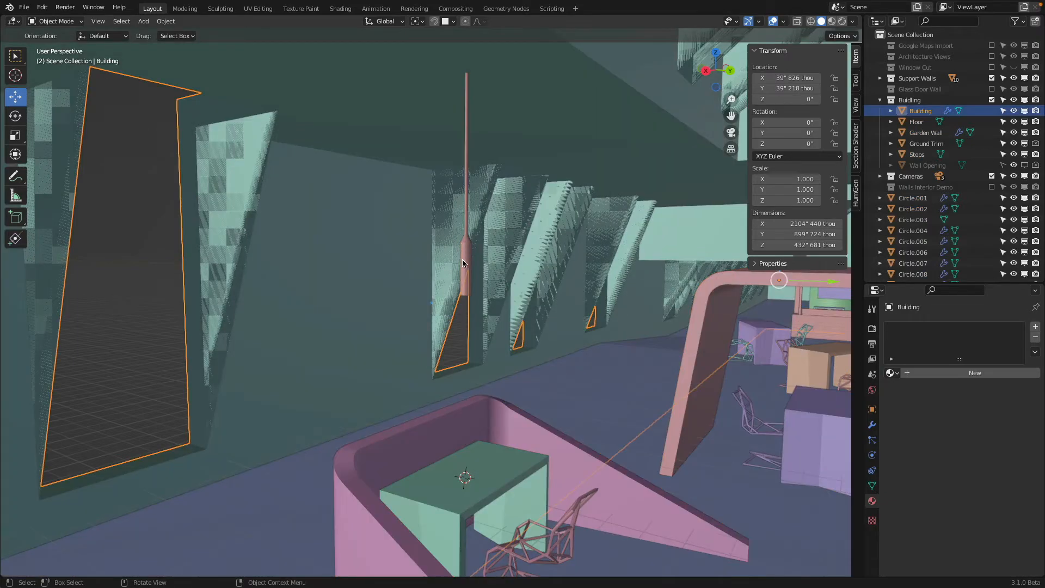
middle_click_drag(464, 300, 458, 298)
key("z")
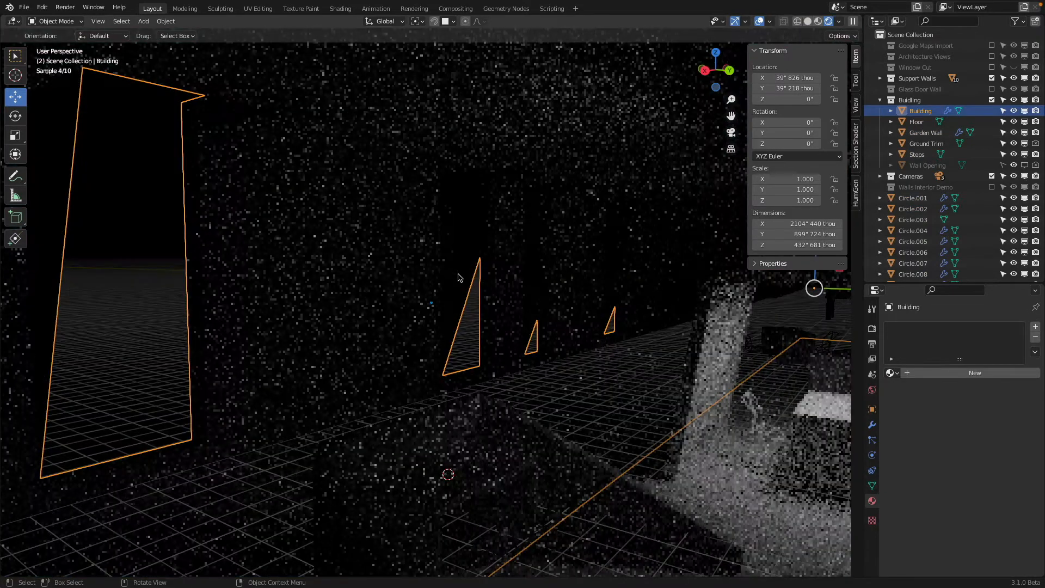
mouse_move(460, 281)
middle_mouse_down()
mouse_move(462, 215)
mouse_move(478, 236)
mouse_move(462, 296)
mouse_move(467, 271)
middle_mouse_up()
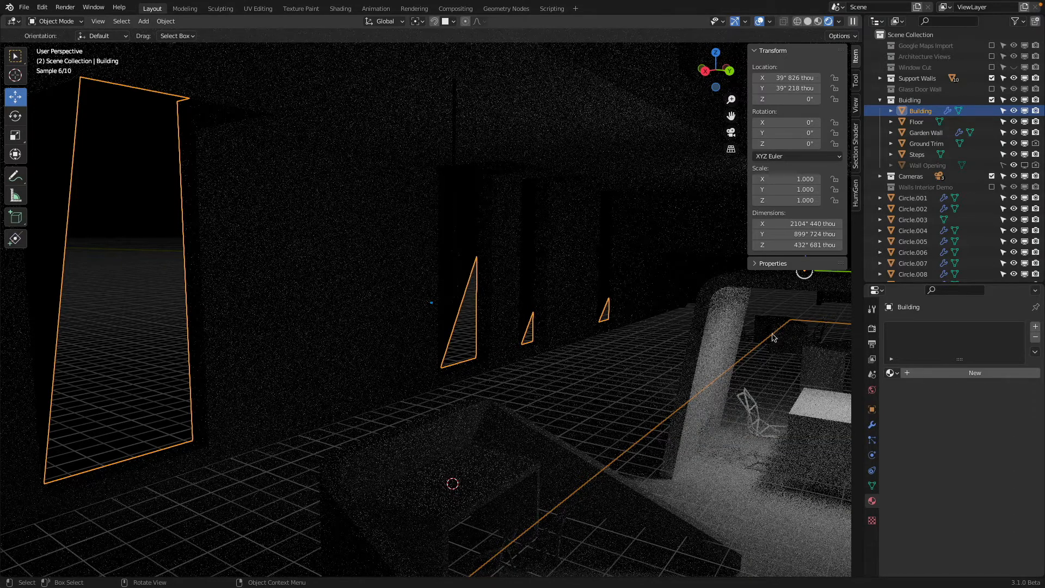
- Select the rectangular light fixture under the neighbouring arch and hide it
left_click(831, 306)
left_click(833, 302)
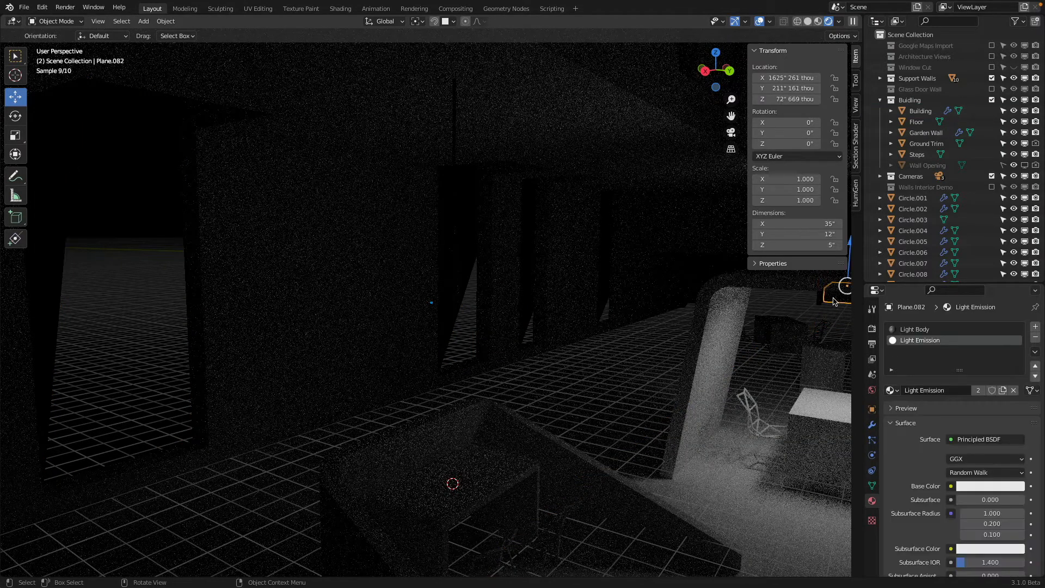
left_click(836, 300)
left_click(837, 303)
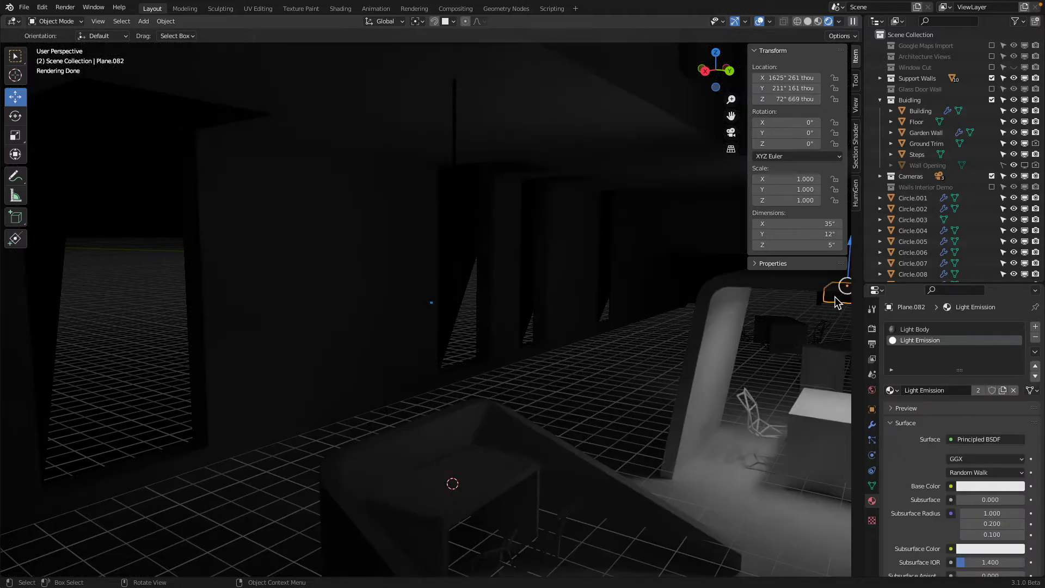
key("h")
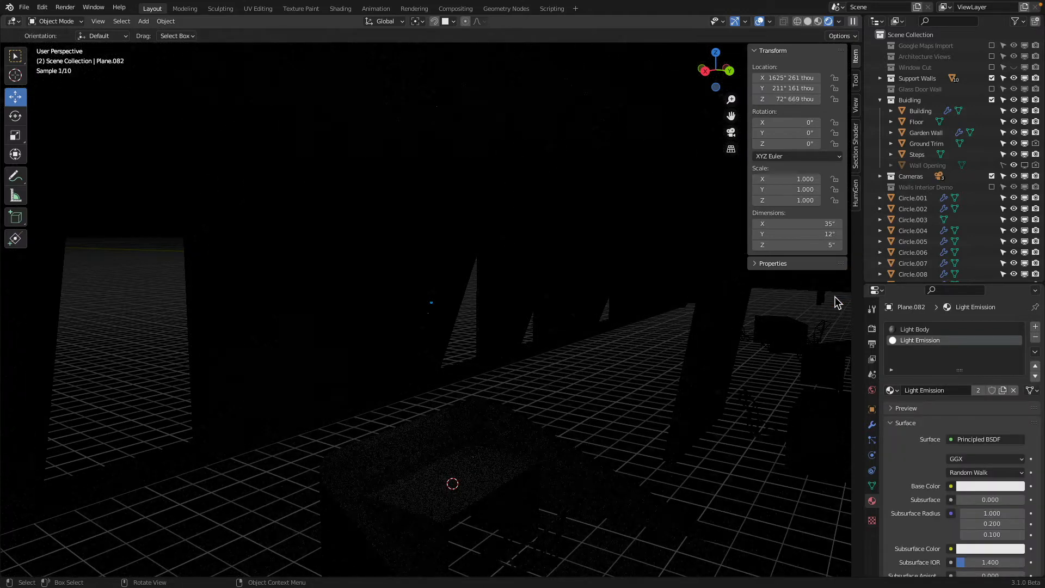
- Switch to solid shading, select the pendant and lower it about 30.4 inches along Z toward the desk
key("z")
left_click(544, 303)
left_click(452, 272)
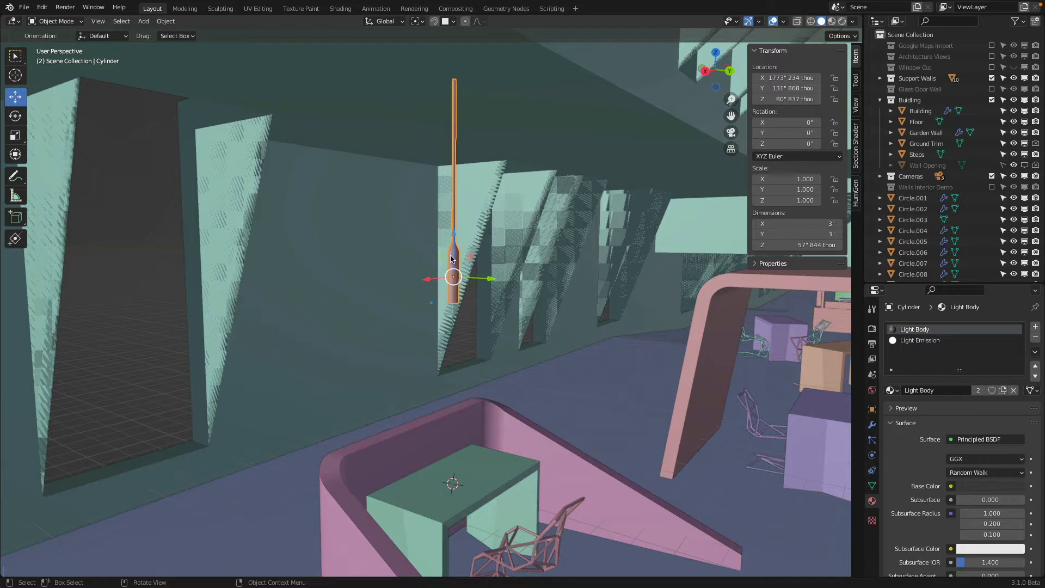
left_click_drag(455, 258, 491, 388)
- Switch to rendered shading and move the pendant about 27.5 inches in the negative X direction toward the desk's end
key("z")
left_click(526, 341)
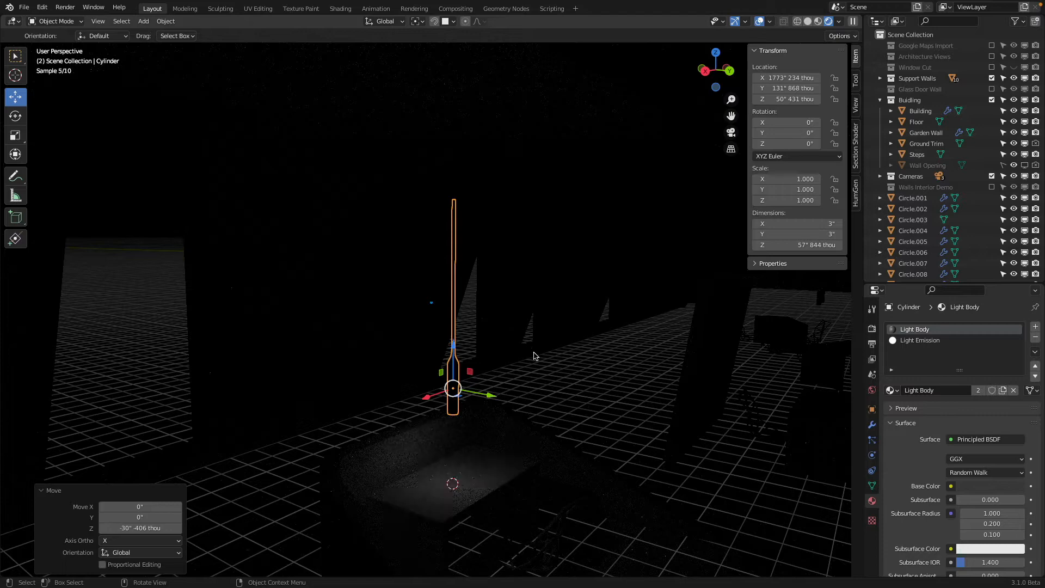
middle_click_drag(501, 366, 424, 384)
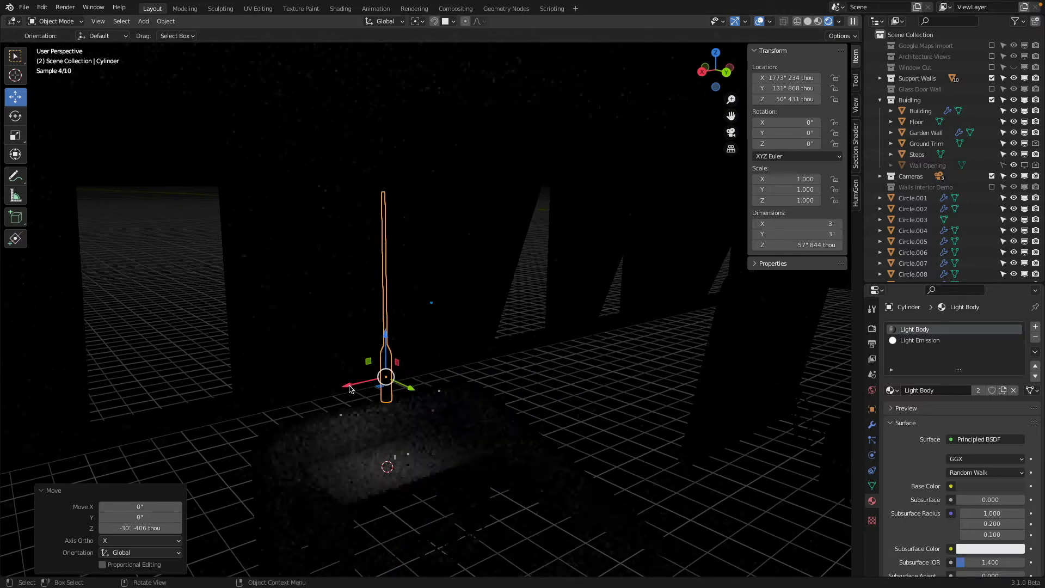
key("g")
key("x")
left_click(435, 378)
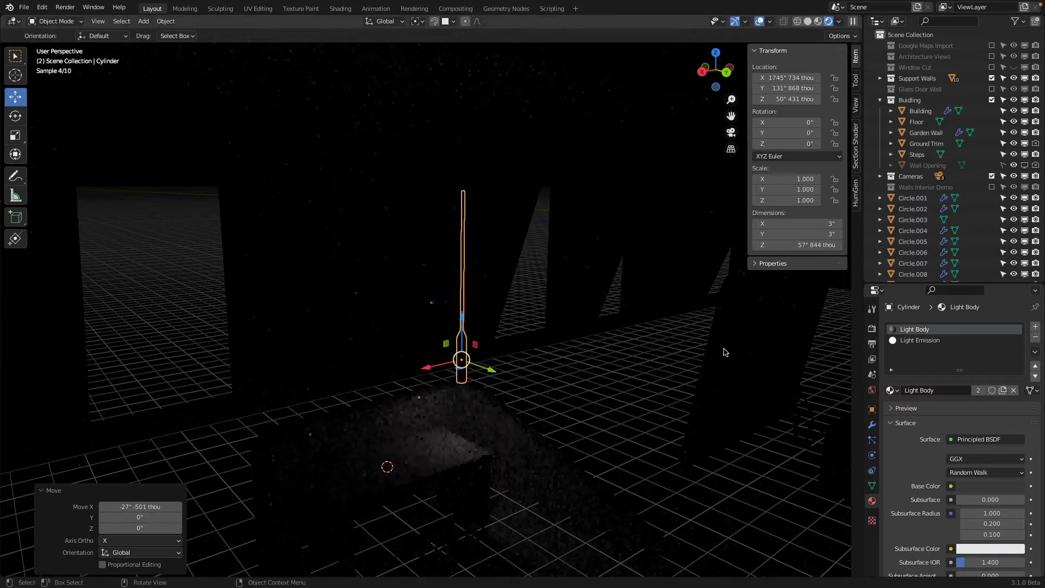
- Add an Array modifier to the pendant with a count of 6 and a relative X offset factor of 3.5
left_click(871, 427)
left_click(925, 327)
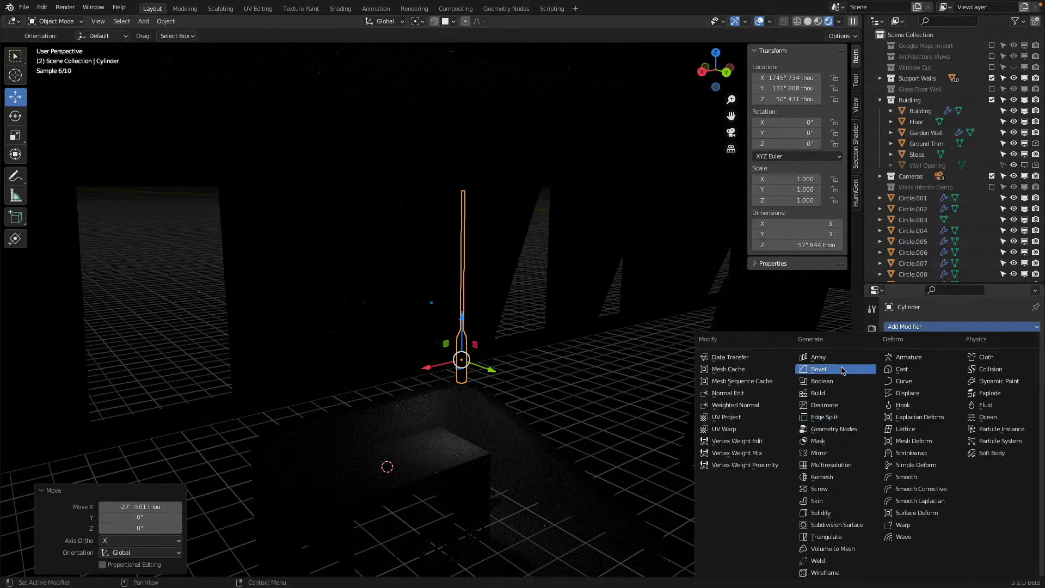
left_click(818, 357)
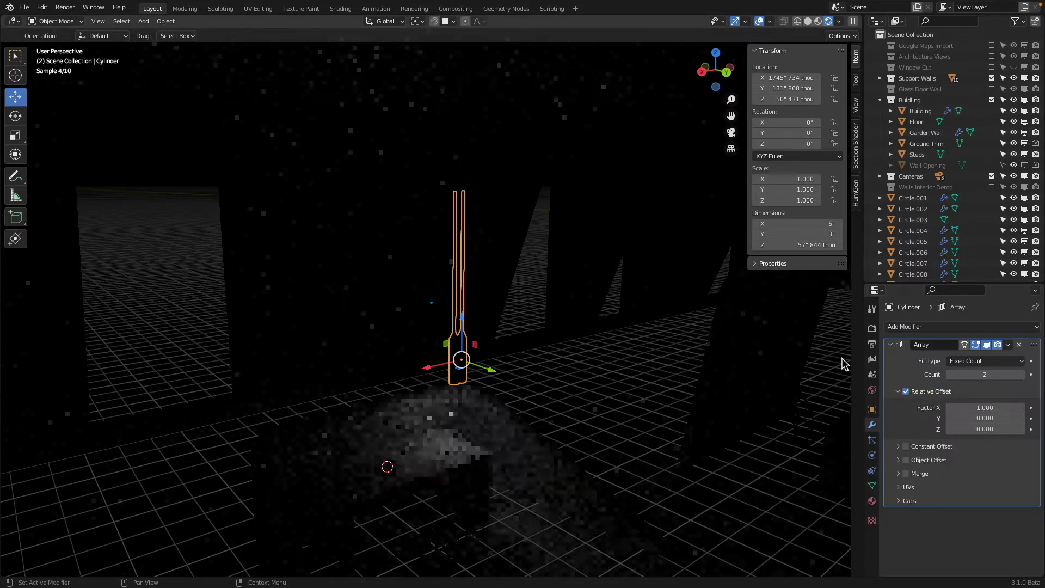
left_click(1022, 374)
left_click(1022, 374)
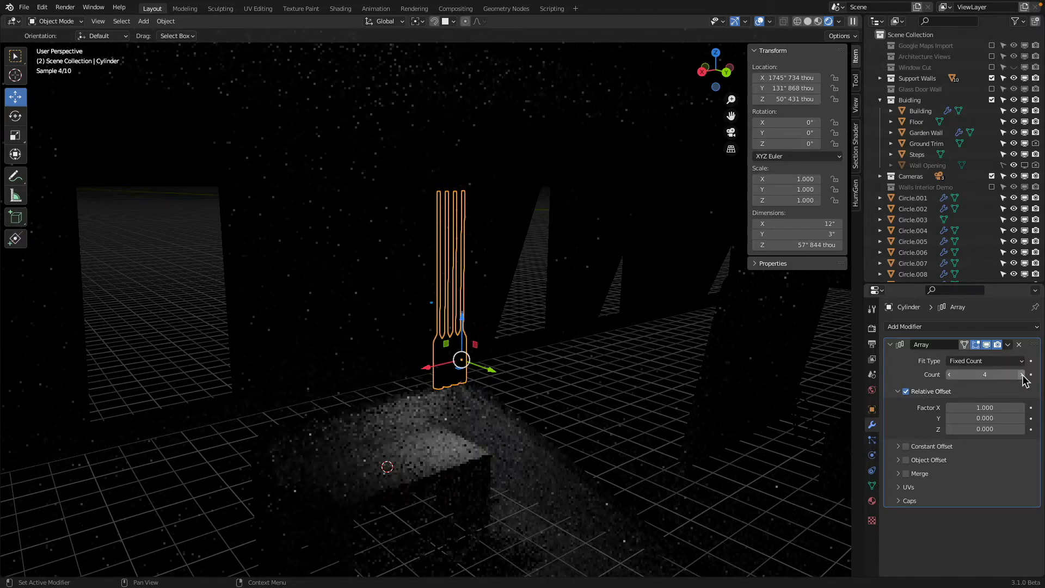
left_click_drag(986, 407, 1029, 408)
left_click(1022, 374)
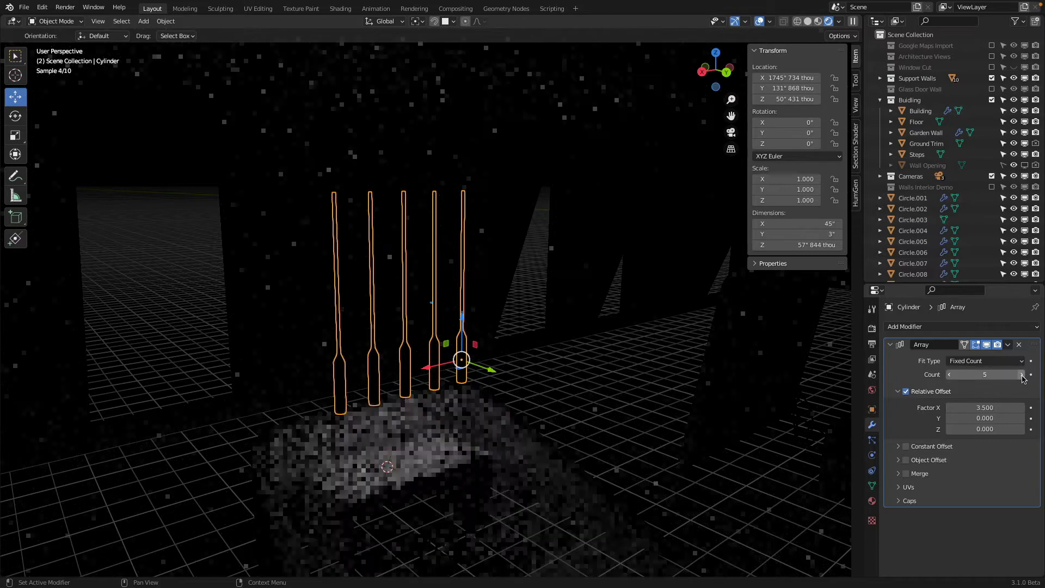
left_click(1022, 375)
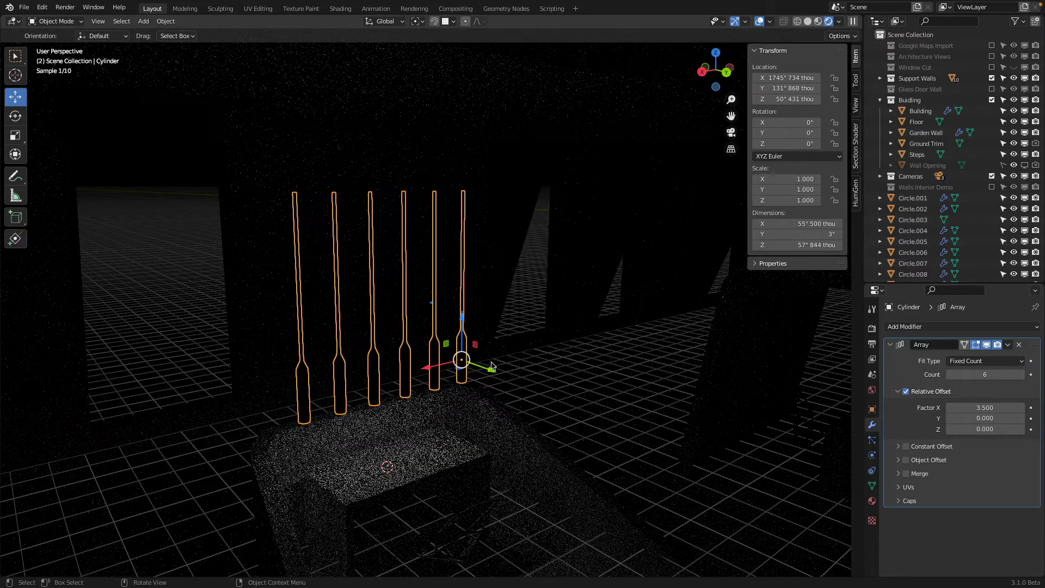
- Move the pendant row about 1.98 inches in the negative Y direction to line it up over the desk
middle_click_drag(556, 377, 545, 351)
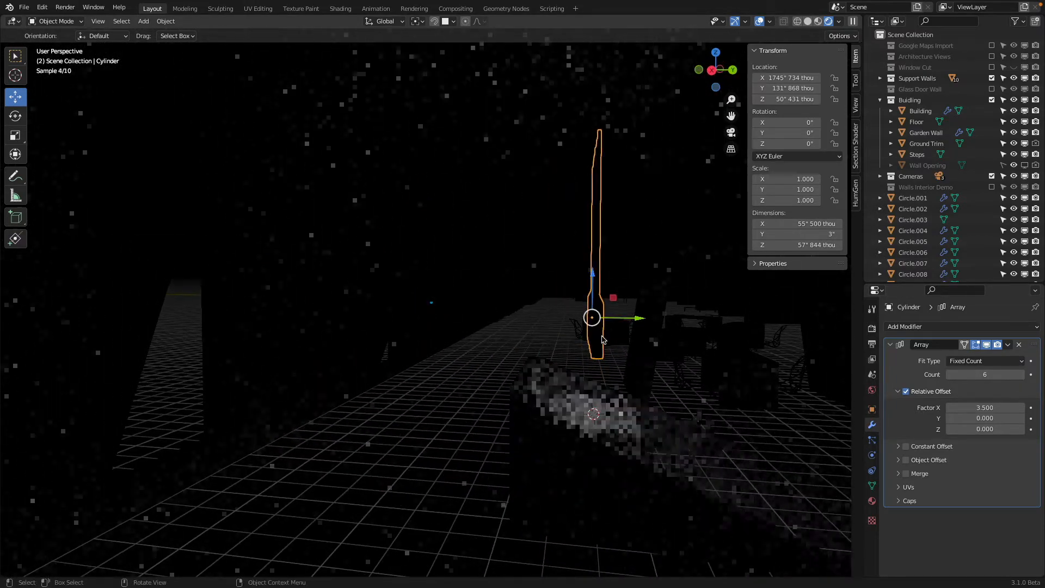
key("g")
key("y")
left_click(629, 320)
middle_click_drag(629, 320, 473, 342)
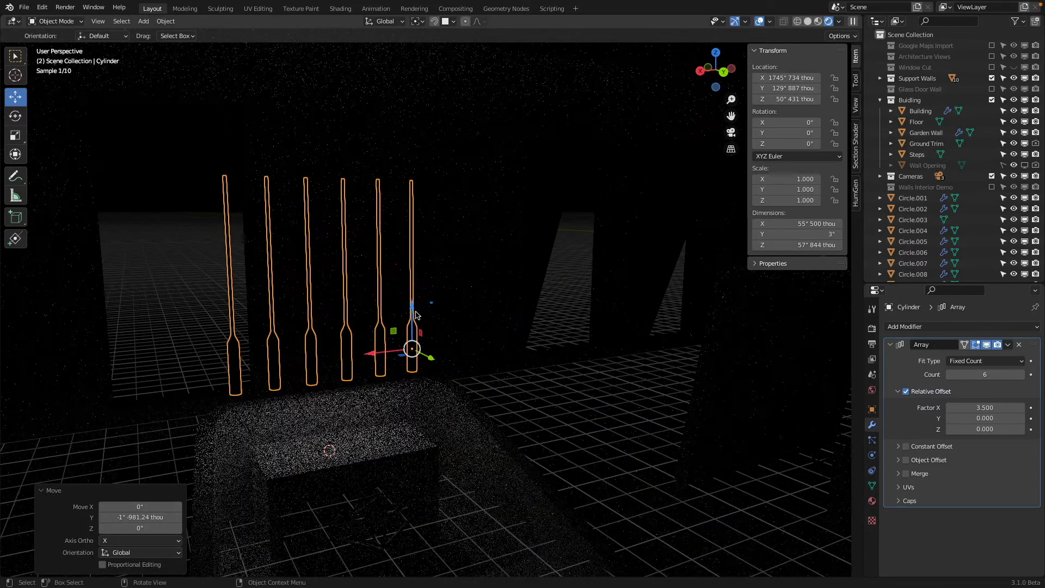
- Switch to solid shading and raise the pendant row along Z to a Z location of about 80.84 inches
left_click(584, 321)
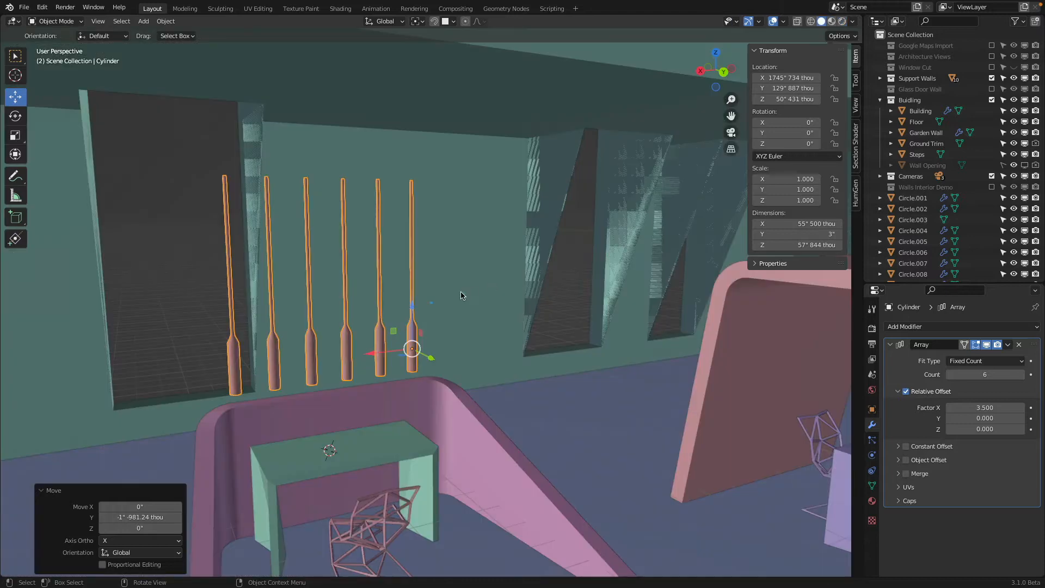
middle_click_drag(460, 295, 494, 300)
scroll(479, 306, "down", 2)
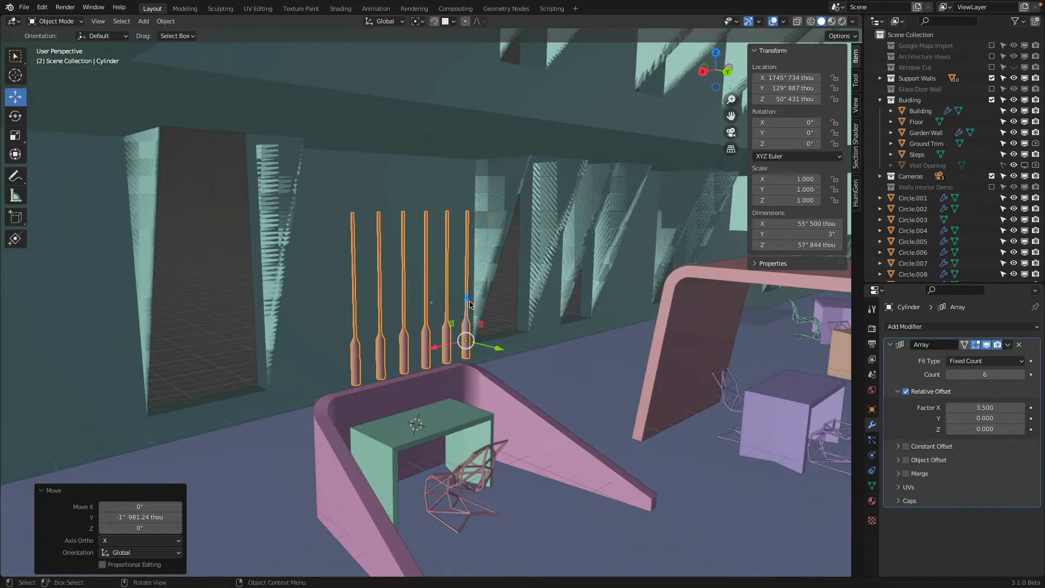
left_click_drag(469, 301, 581, 265)
middle_click_drag(582, 266, 482, 274, "shift")
left_click_drag(369, 267, 688, 162)
middle_click_drag(458, 268, 462, 256)
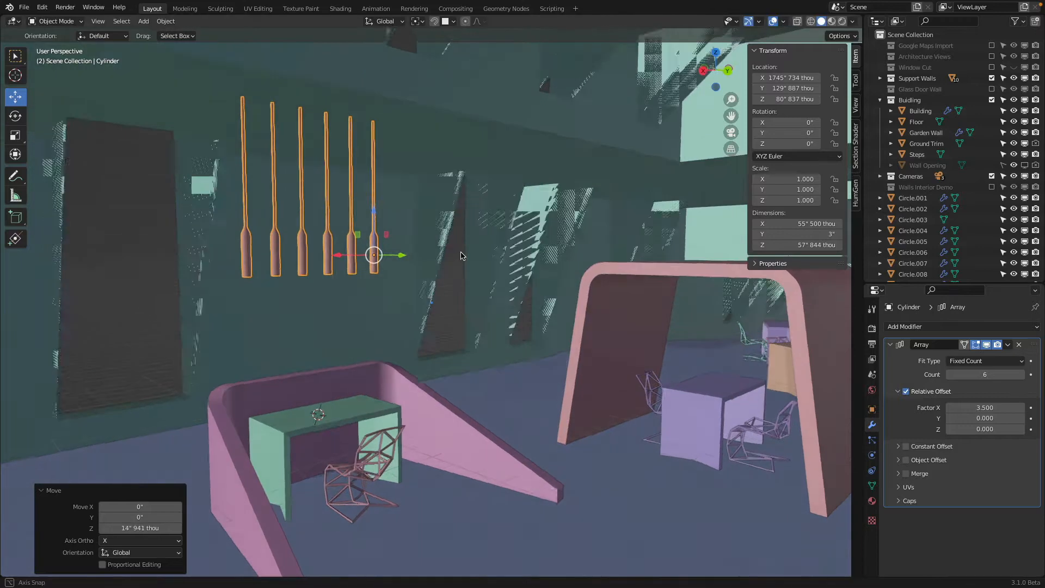
- In Edit Mode, box-select the pendant's body in wireframe and move it down about 19.1 inches, lengthening the stem
key("Tab")
key("shift+z")
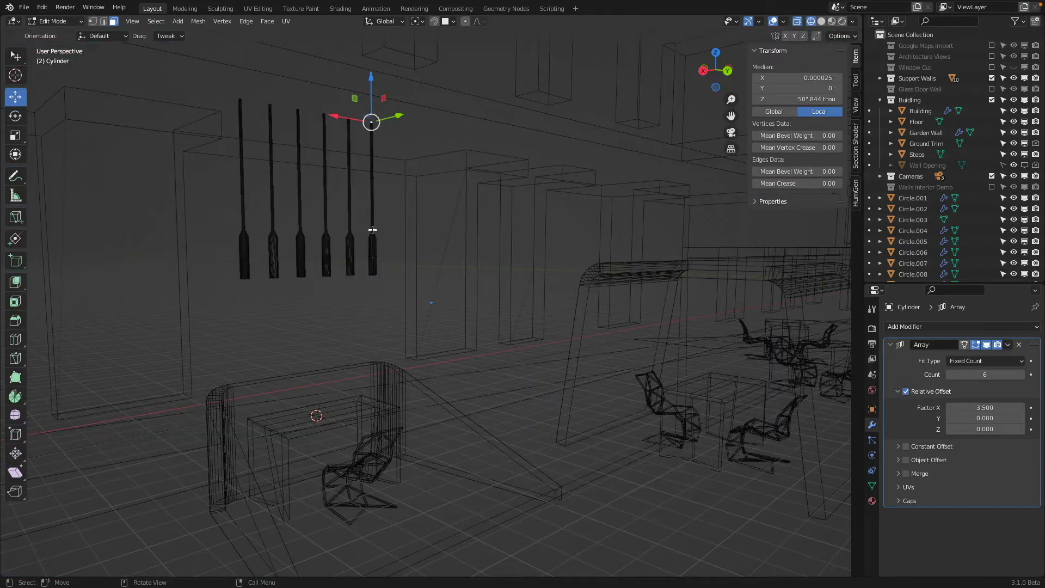
key("alt+a")
key("b")
mouse_move(366, 221)
left_mouse_down()
mouse_move(385, 292)
mouse_move(380, 227)
mouse_move(381, 281)
left_mouse_up()
key("z")
left_click(436, 291)
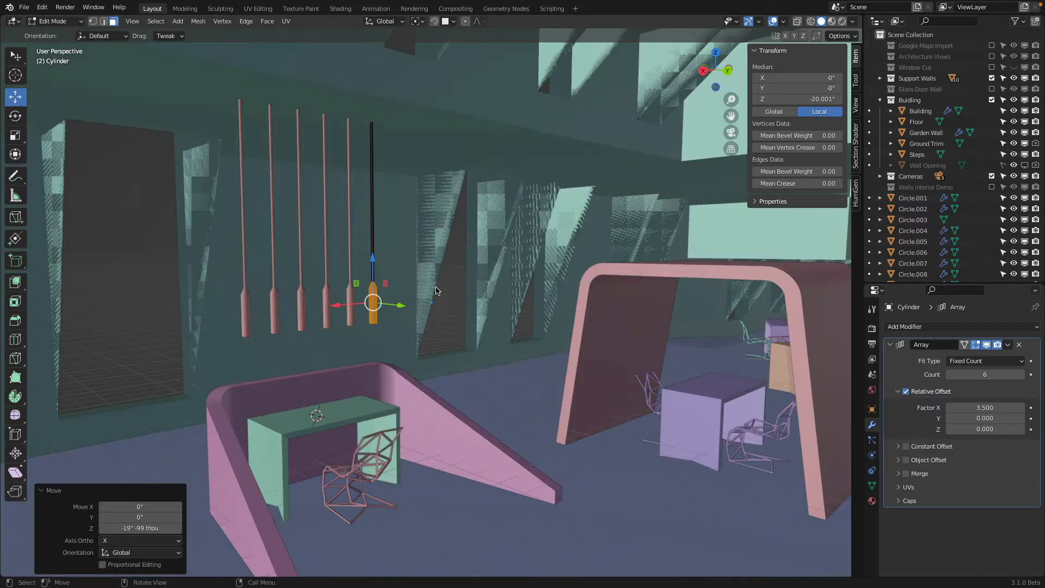
key("Tab")
- Check the pendant row's light in rendered shading, deselect all objects and return to solid shading
key("z")
left_click(528, 272)
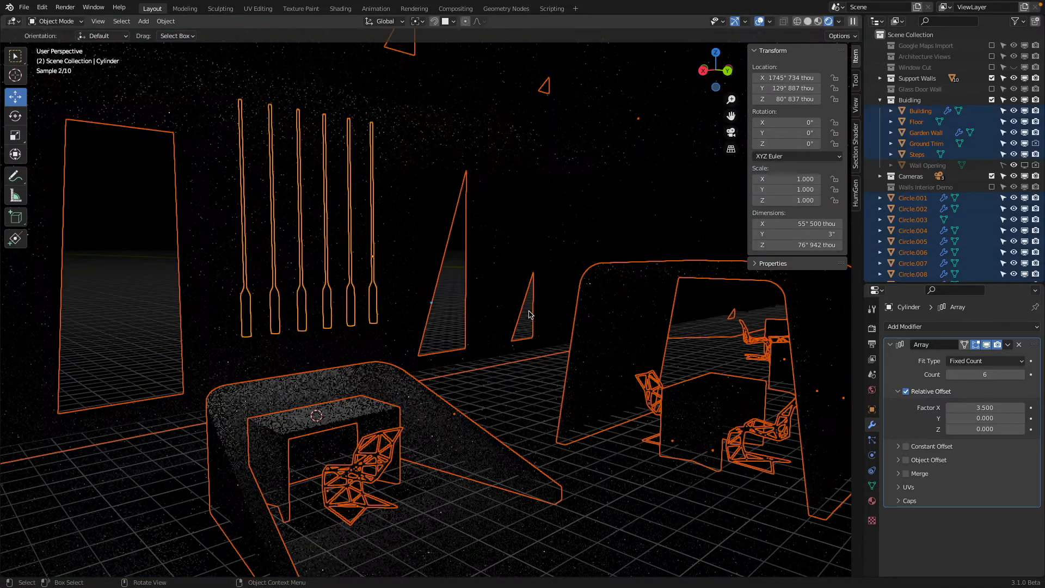
key("alt+a")
key("z")
left_click(518, 339)
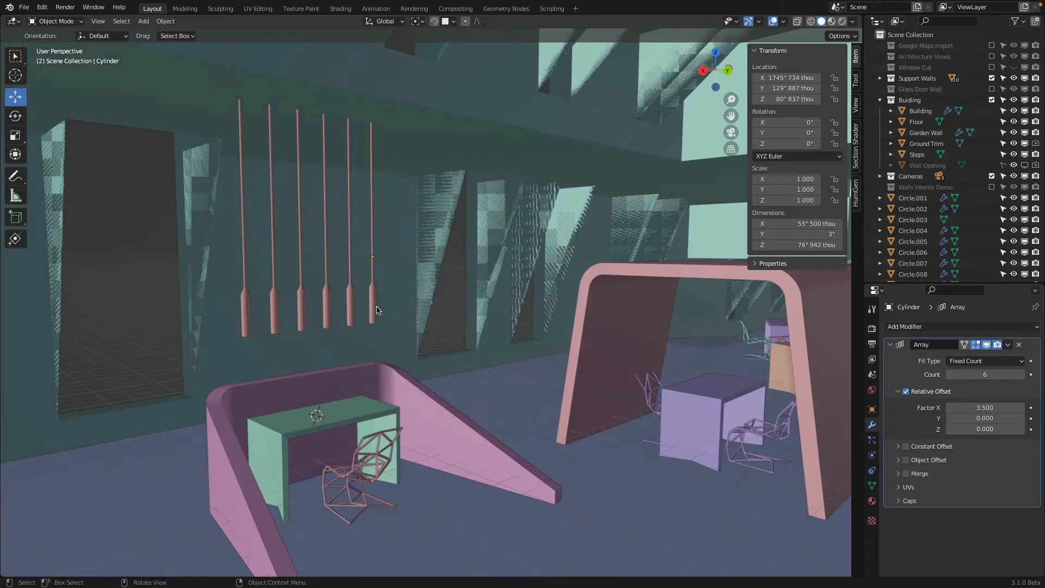
- Make the pendant row's Light Emission material a single-user copy and rename it Light Emission Small
left_click(376, 311)
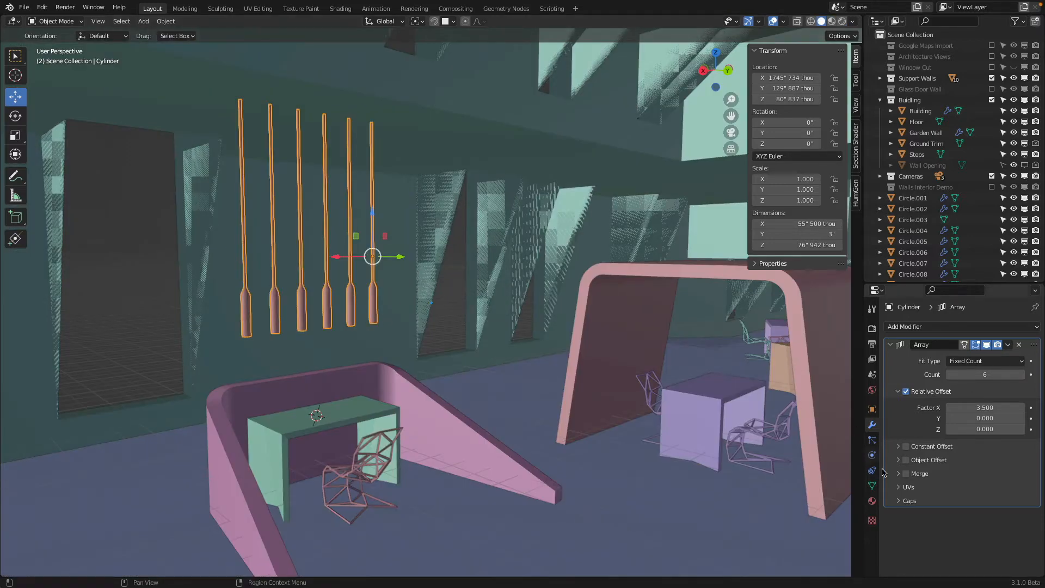
left_click(873, 500)
left_click(936, 343)
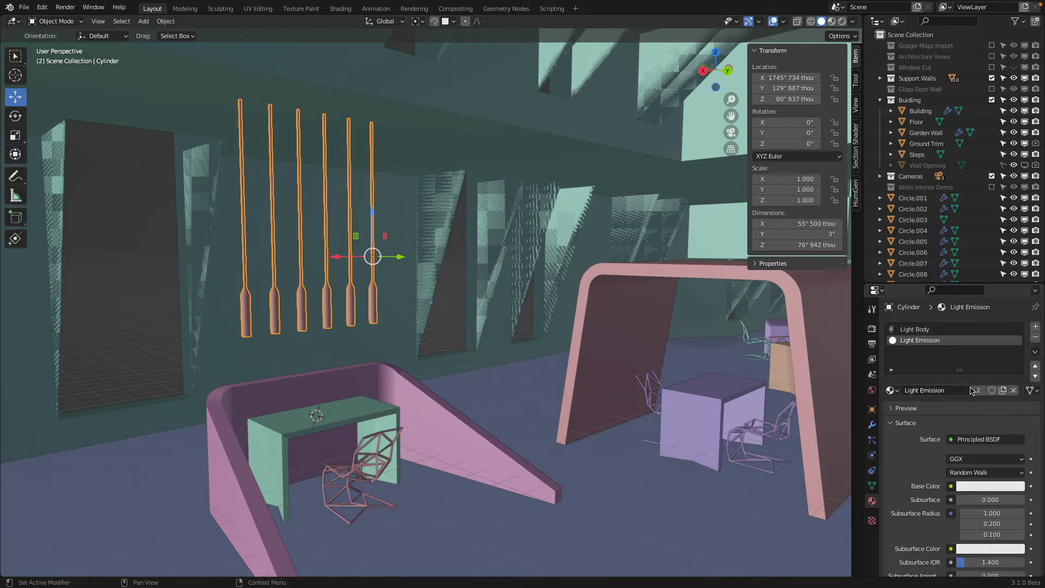
left_click(978, 390)
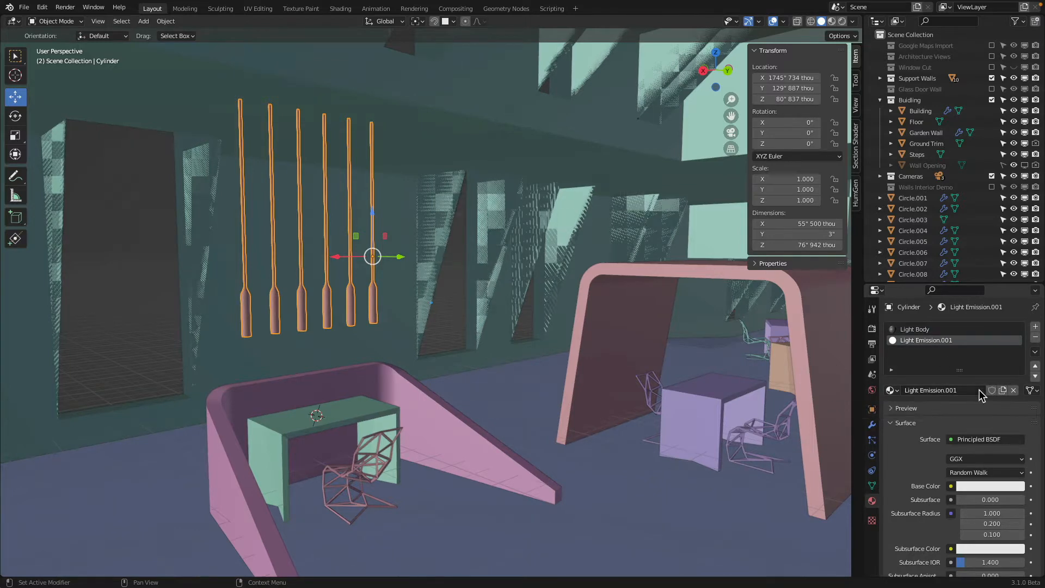
left_click(971, 390)
left_click(971, 390)
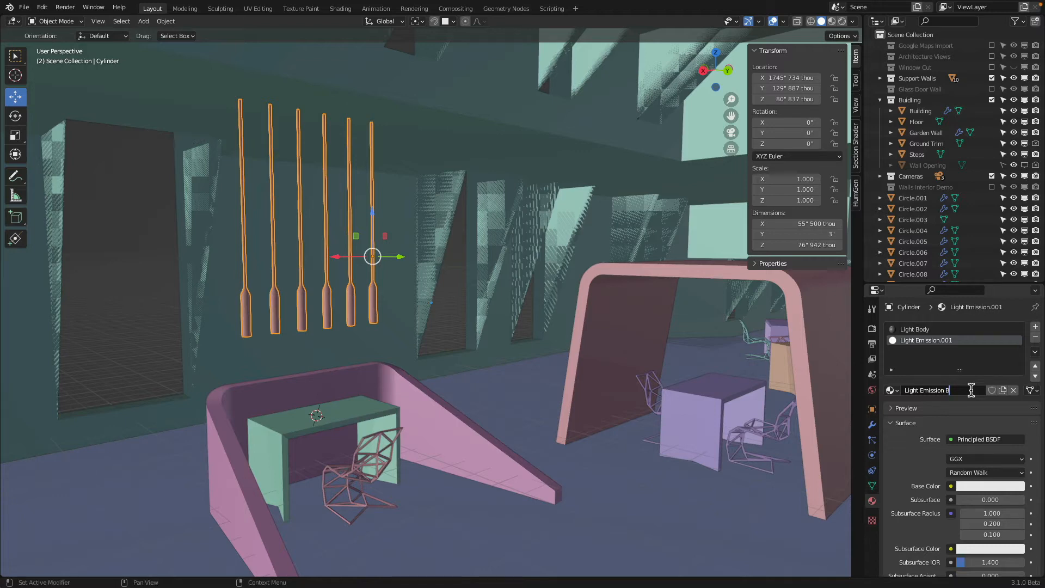
type("Small")
key("Return")
- Set the Emission Strength of the Light Emission Small material to 50
scroll(962, 401, "down", 18)
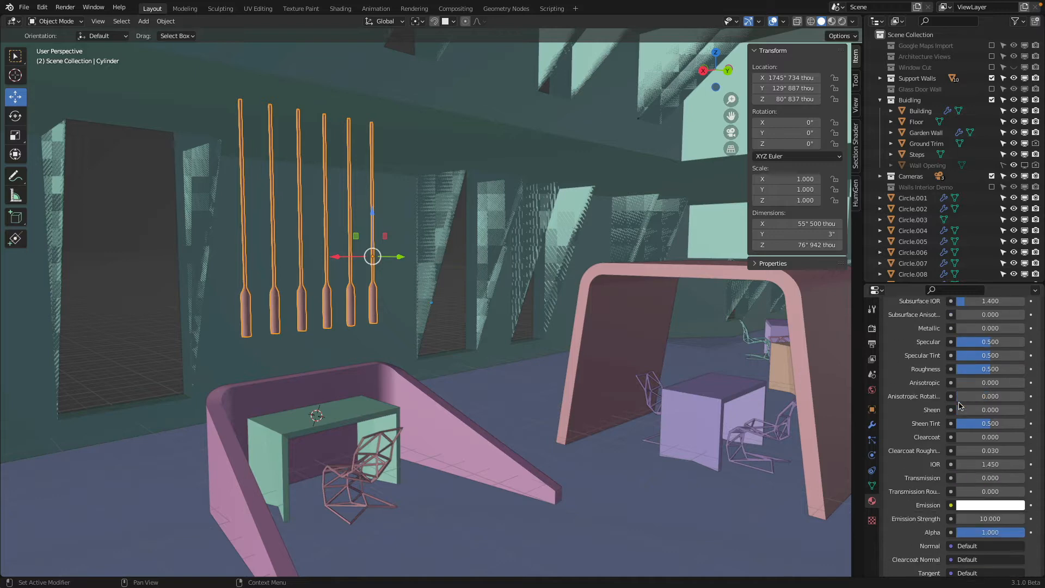
left_click(1006, 388)
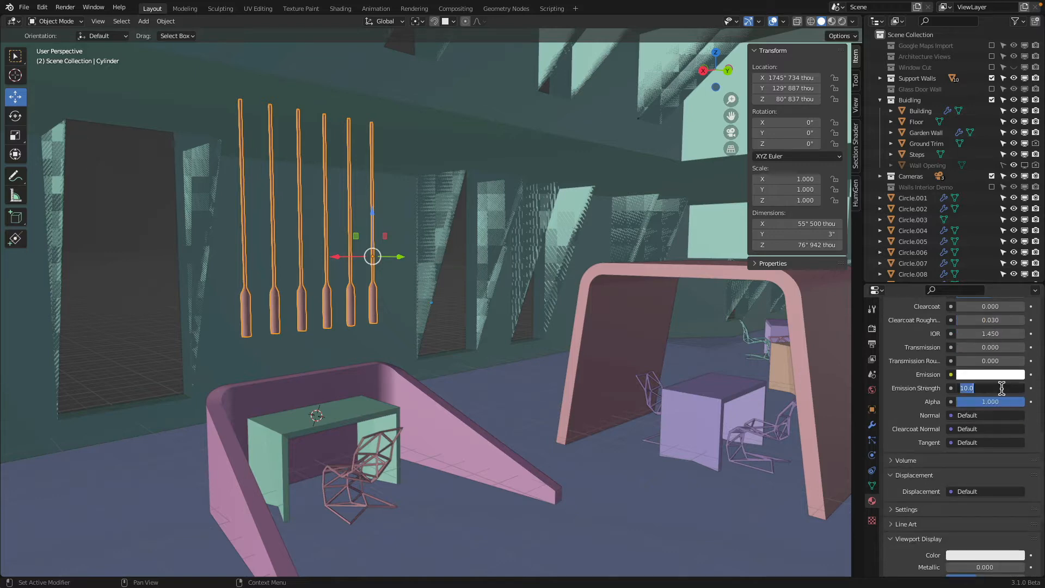
type("50")
key("Return")
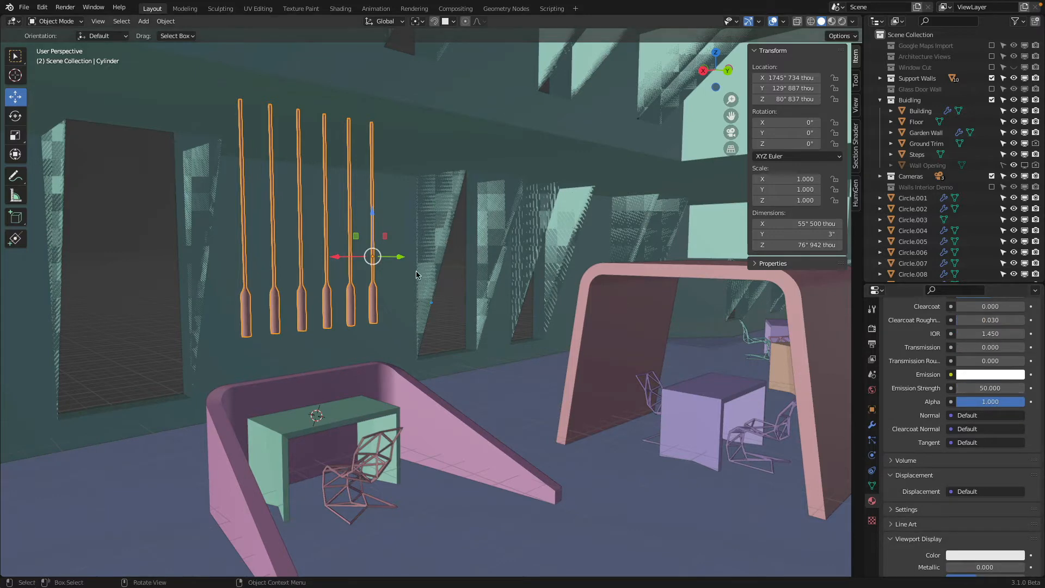
- Check the pendants and the light under the arch in rendered shading, including through the camera view
key("z")
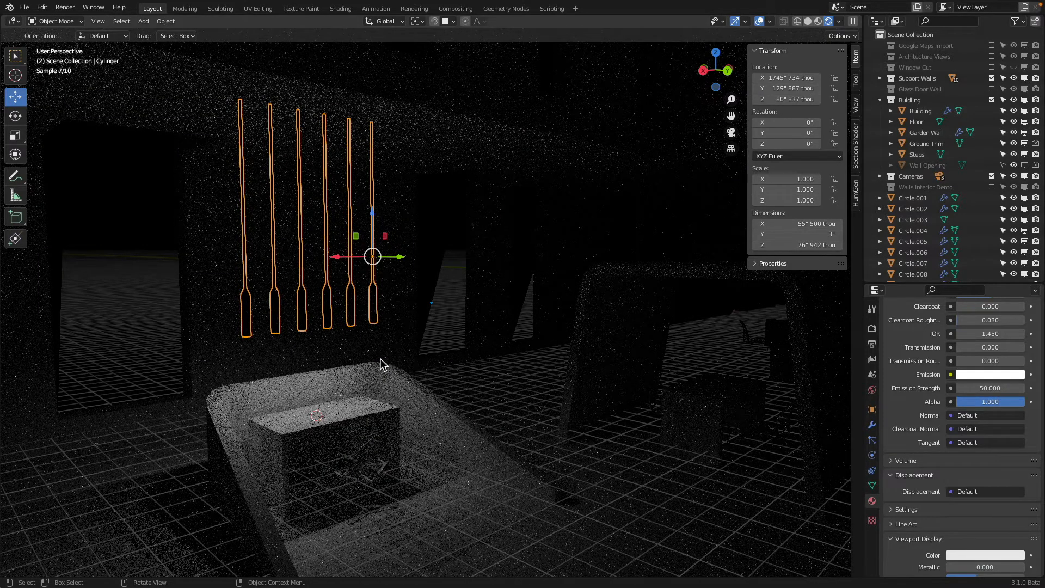
left_click(733, 294)
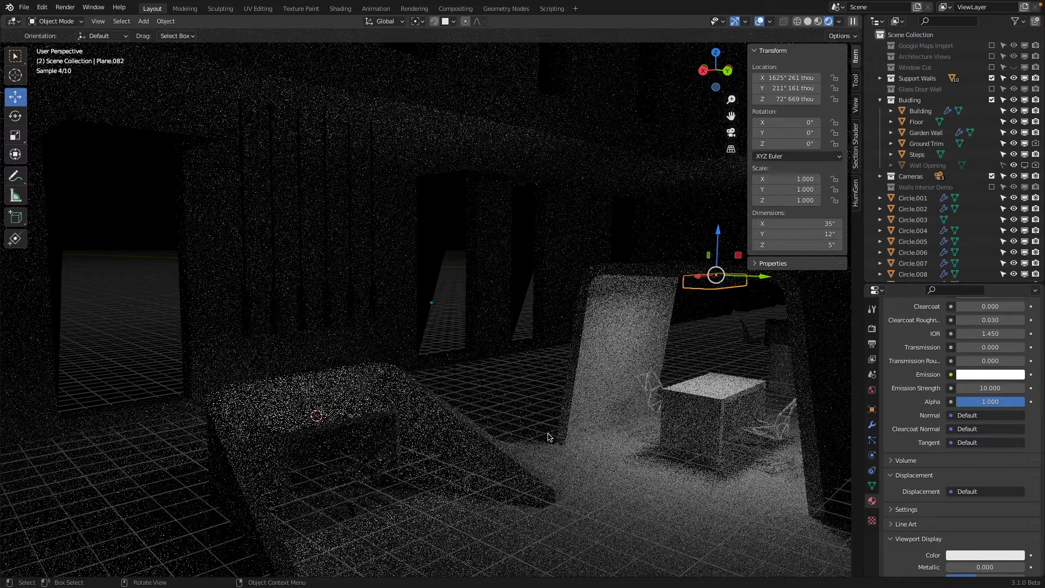
key("KP_0")
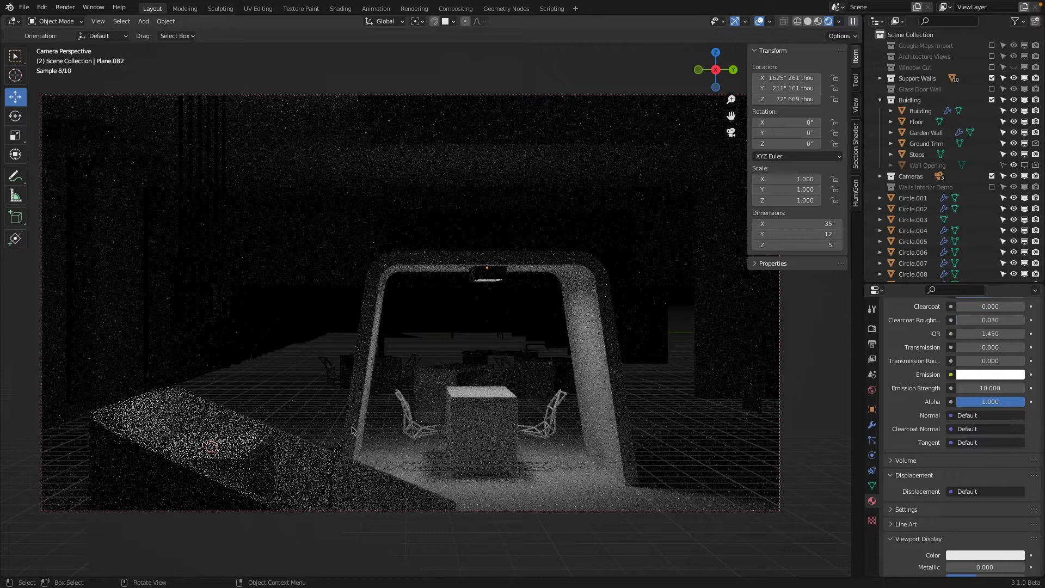
- Return to solid shading and hide the Building object to expose the interior furniture
key("z")
mouse_move(594, 397)
middle_mouse_down()
mouse_move(512, 425)
mouse_move(534, 420)
mouse_move(554, 445)
mouse_move(550, 428)
middle_mouse_up()
left_click(528, 295)
key("h")
- Duplicate a 16-inch cube to the four-desk cluster, about 182 inches in X and -305.6 inches in Y, and raise it to Z about -7.08 inches
middle_click_drag(529, 295, 570, 325)
middle_click_drag(373, 239, 547, 350, "shift")
middle_click_drag(234, 329, 446, 312, "shift")
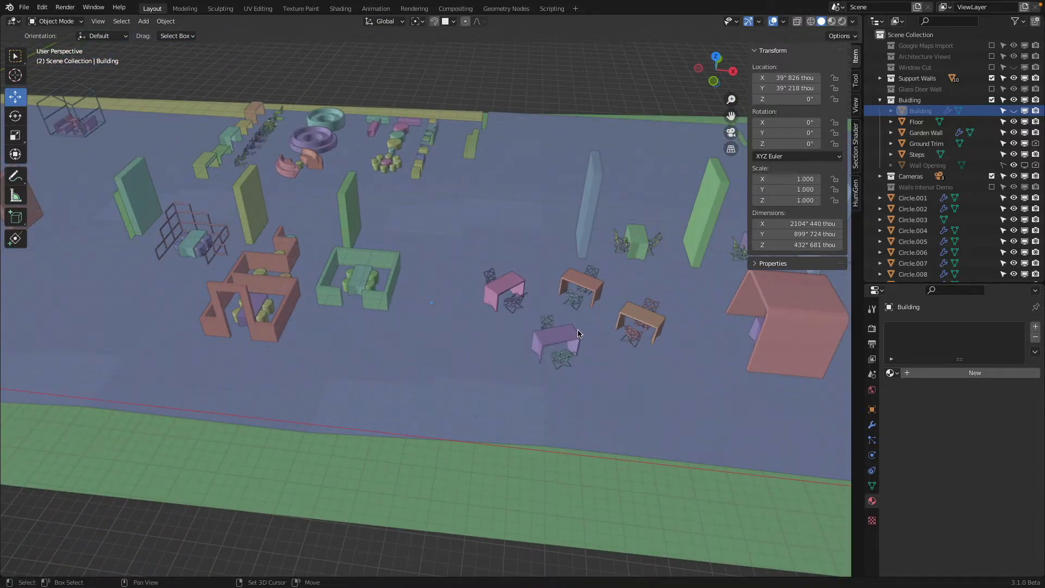
scroll(590, 331, "up", 5)
middle_click_drag(611, 327, 353, 361, "shift")
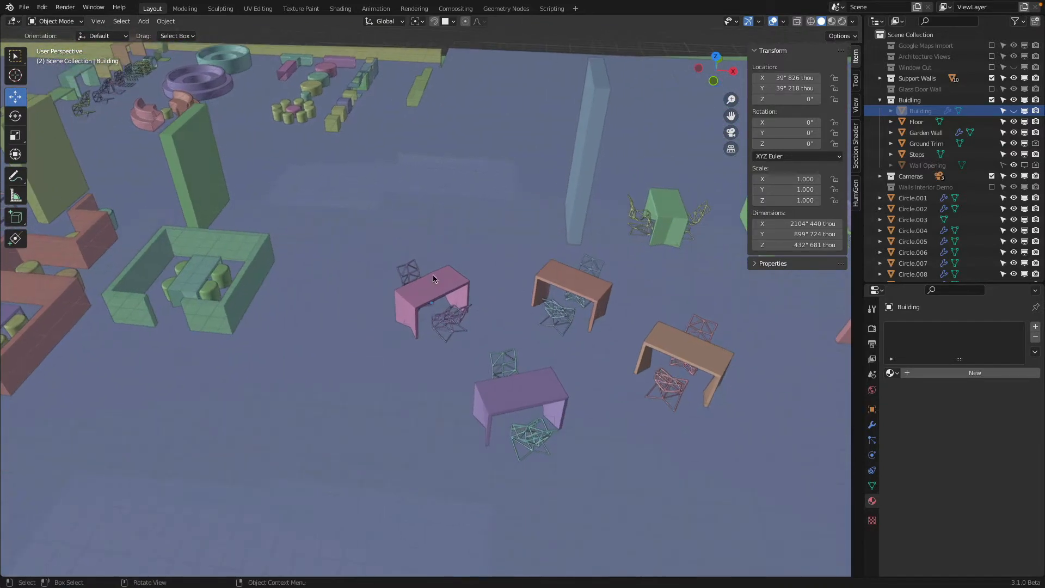
left_click(335, 128)
key("KP_7")
scroll(334, 133, "down", 3)
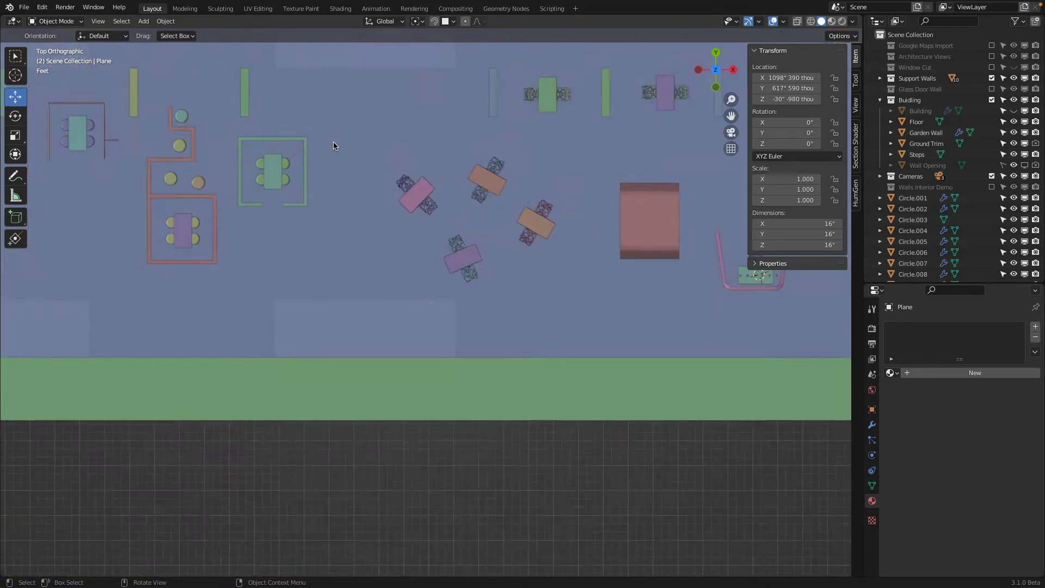
scroll(333, 144, "down", 3)
middle_click_drag(331, 145, 325, 206)
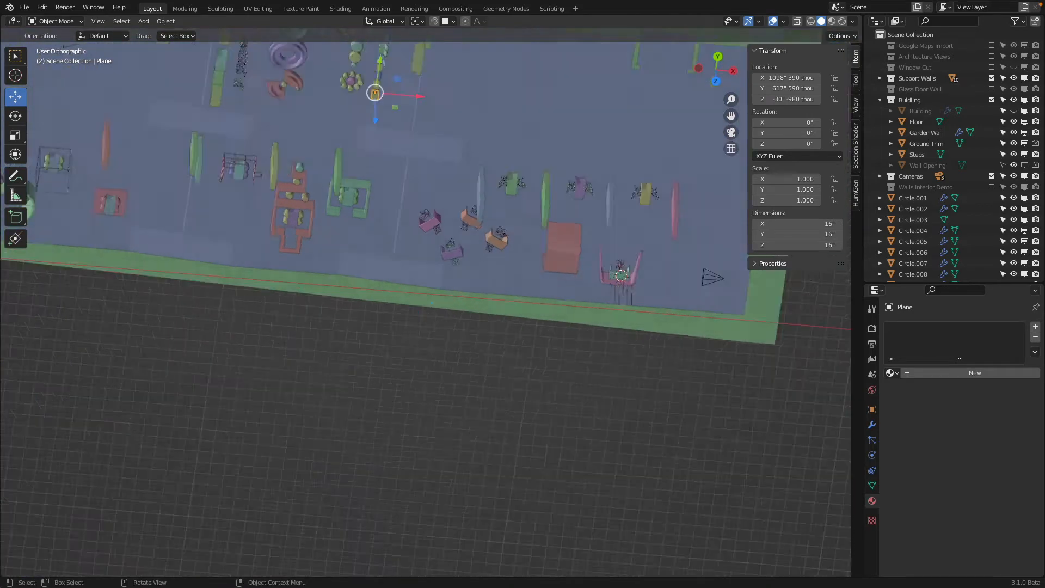
key("KP_7")
key("shift+d")
left_click(424, 266)
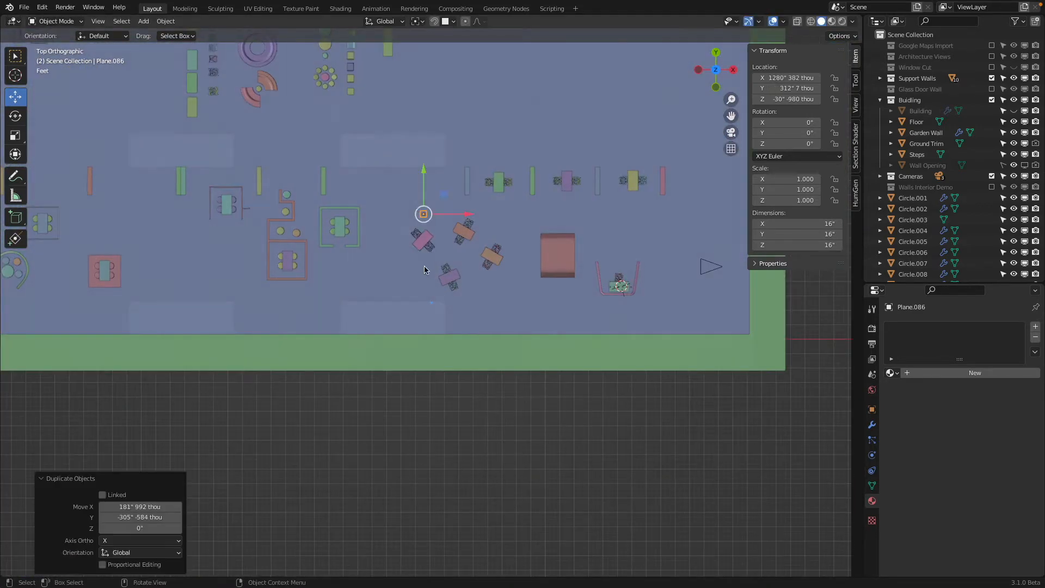
middle_click_drag(423, 266, 351, 327)
left_click_drag(302, 333, 396, 415)
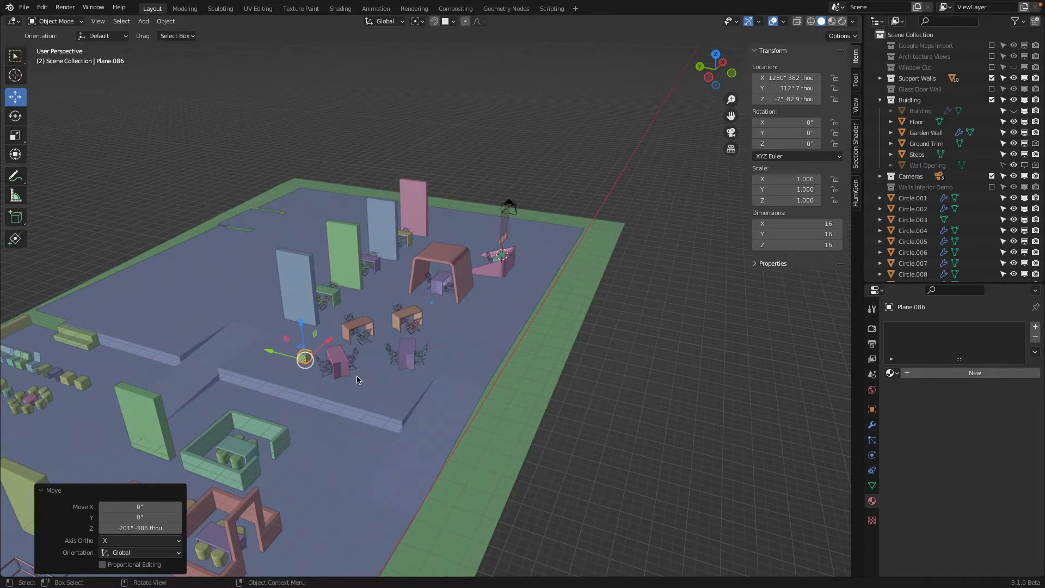
- Duplicate the cube about 43.2 inches in X and -34.6 inches in Y, and rotate the copy to about 15.5° around Z
key("KP_7")
middle_click_drag(454, 183, 436, 252, "shift")
scroll(430, 238, "up", 3)
key("shift+d")
left_click(500, 300)
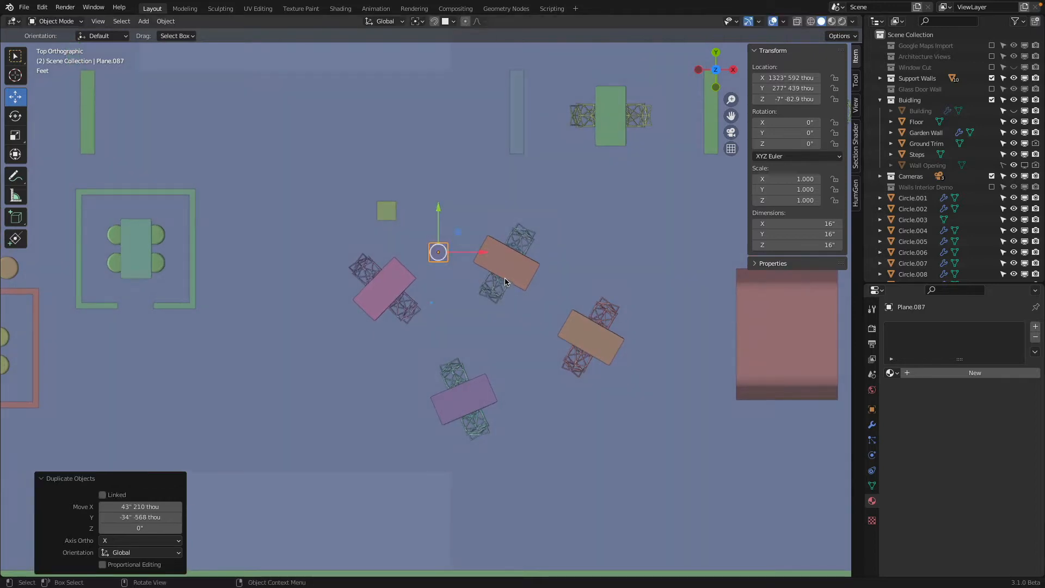
- Move the unrotated cube about -53.7 inches in X and -136 inches in Y, and duplicate it into the desk cluster's centre at -17.8° Z rotation
left_click(386, 212)
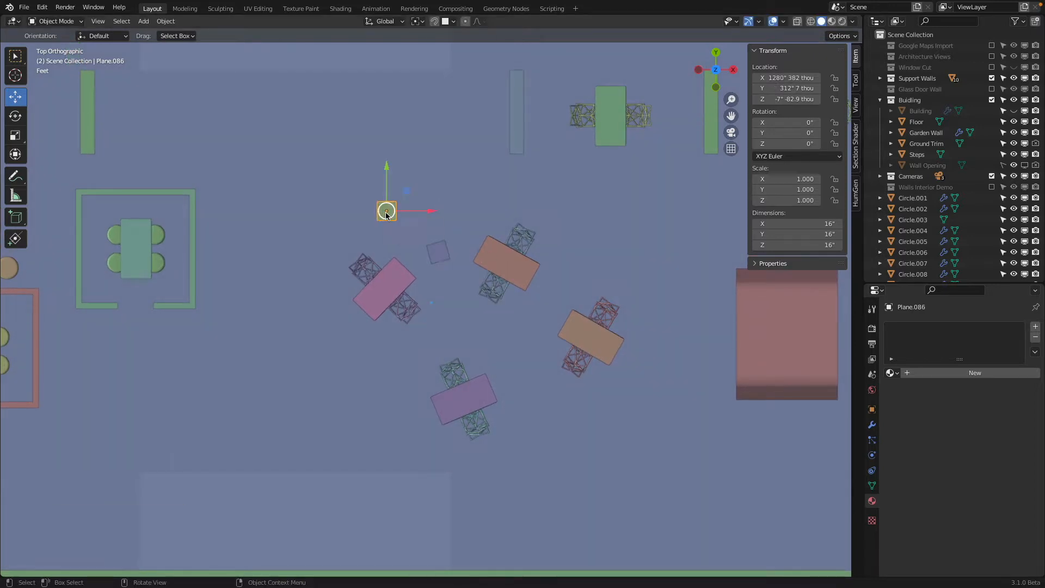
left_click_drag(386, 213, 324, 384)
key("shift+d")
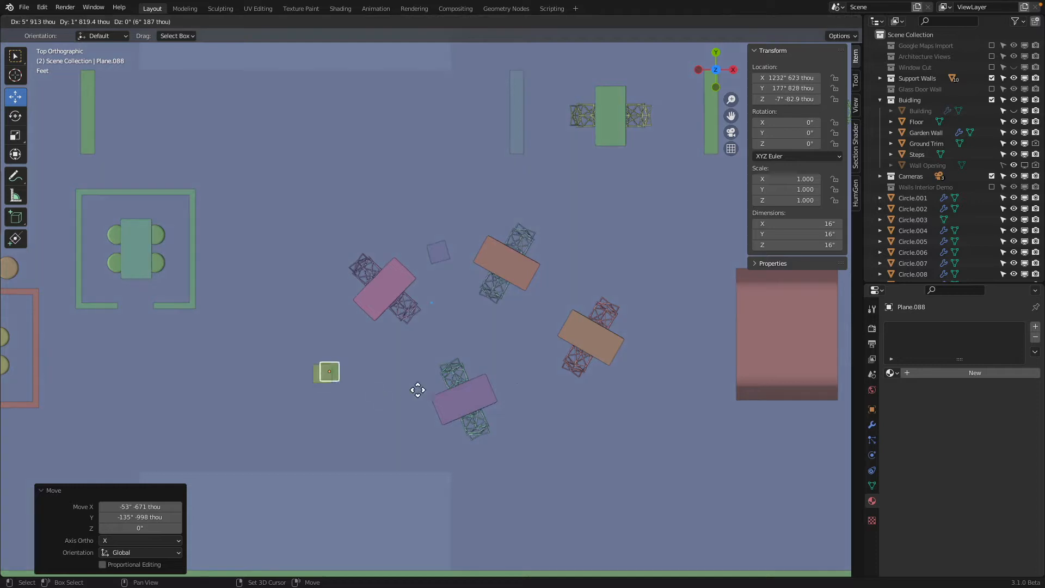
left_click(514, 326)
key("r")
left_click(520, 342)
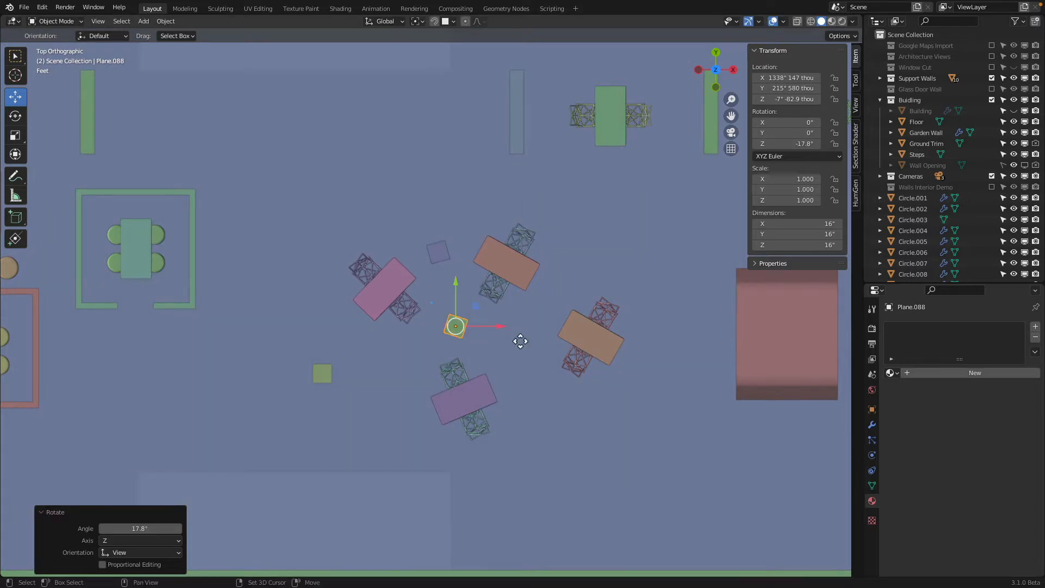
- Duplicate the central cube about 74.6 inches in X and -72.3 inches in Y, and rotate the copy to about 25.8° around Z
key("shift+d")
left_click(613, 430)
key("r")
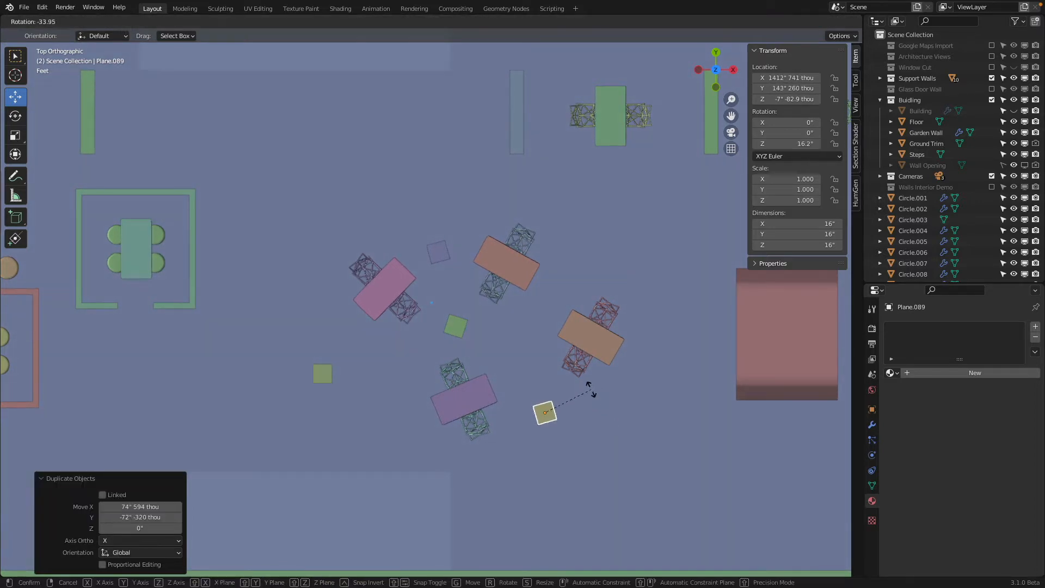
left_click(572, 386)
- Place two more cube copies around the desks, offset about -138.7, -22.7 inches and another -17.7, 218.8 inches in X and Y
key("shift+d")
left_click(378, 424)
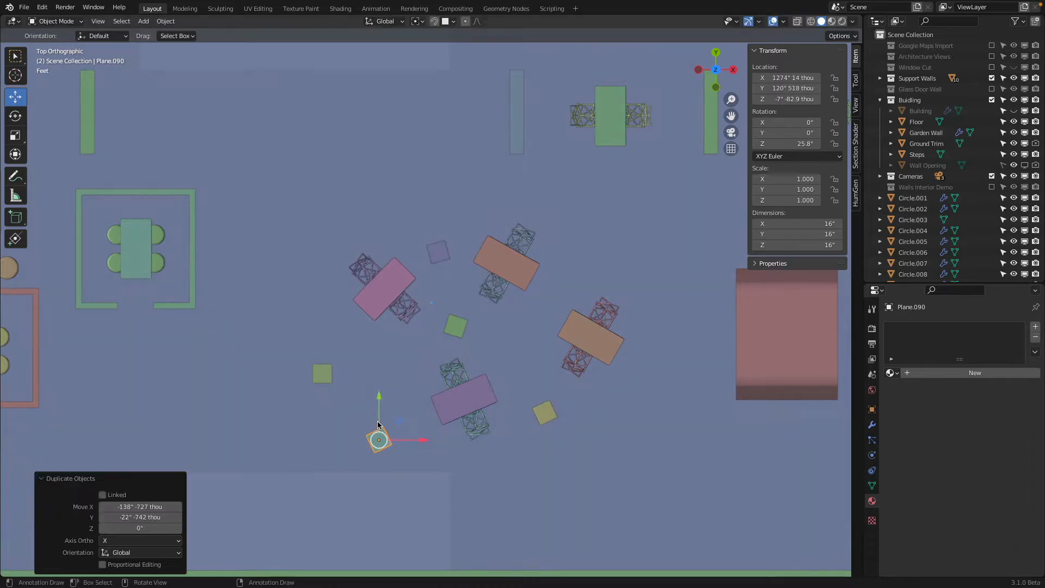
key("shift+d")
left_click(376, 75)
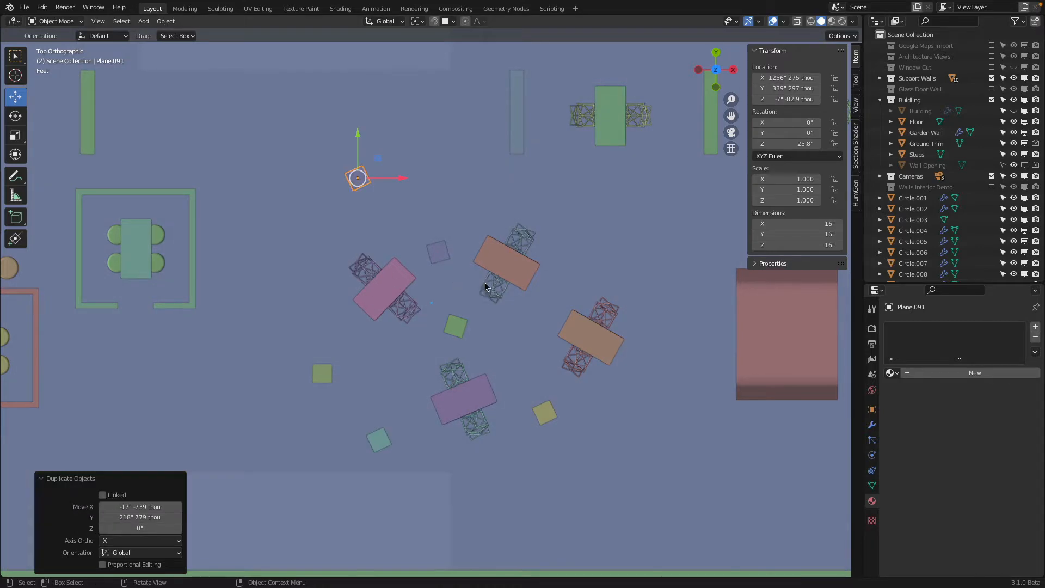
- In Edit Mode, raise the top of the central cube to make it a box about 59.7 inches tall
middle_click_drag(486, 287, 569, 211)
scroll(566, 217, "up", 3)
middle_click_drag(466, 399, 476, 318, "shift")
left_click(469, 343)
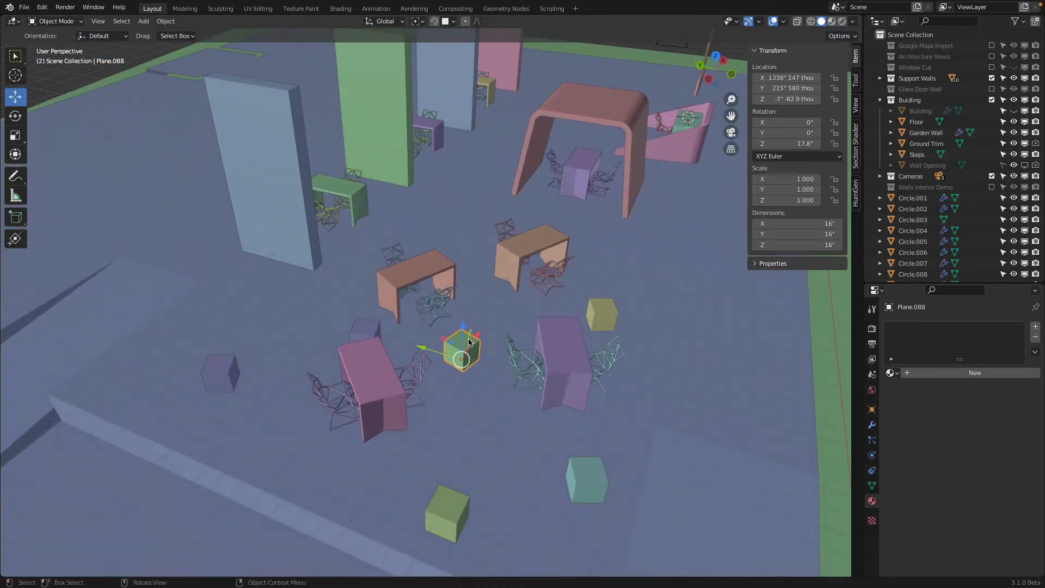
key("Tab")
left_click_drag(468, 317, 477, 251)
key("Tab")
middle_click_drag(506, 281, 472, 270)
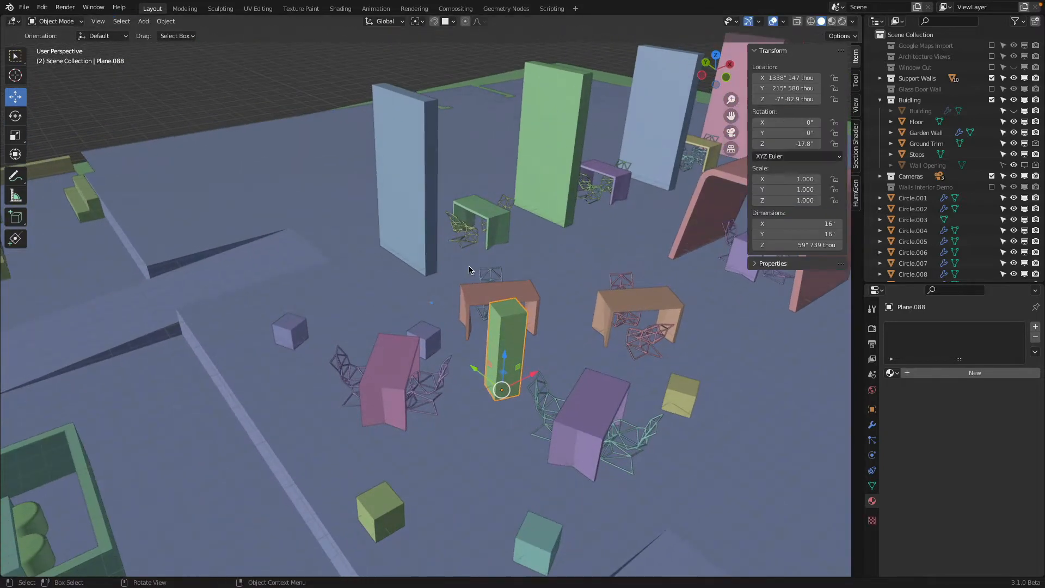
- Assign the existing Light Emission material to the tall central box
left_click(890, 373)
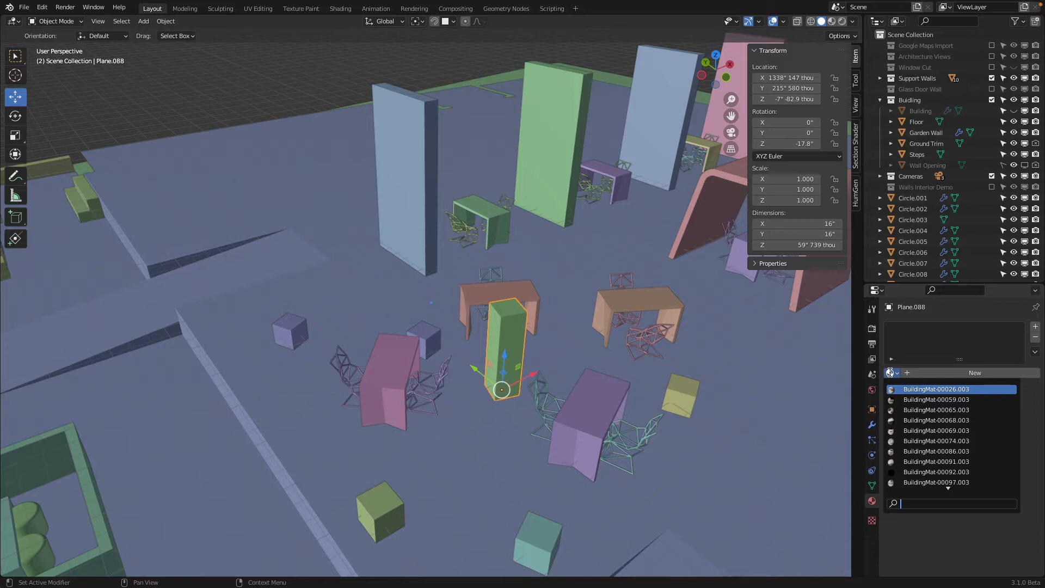
type("emi")
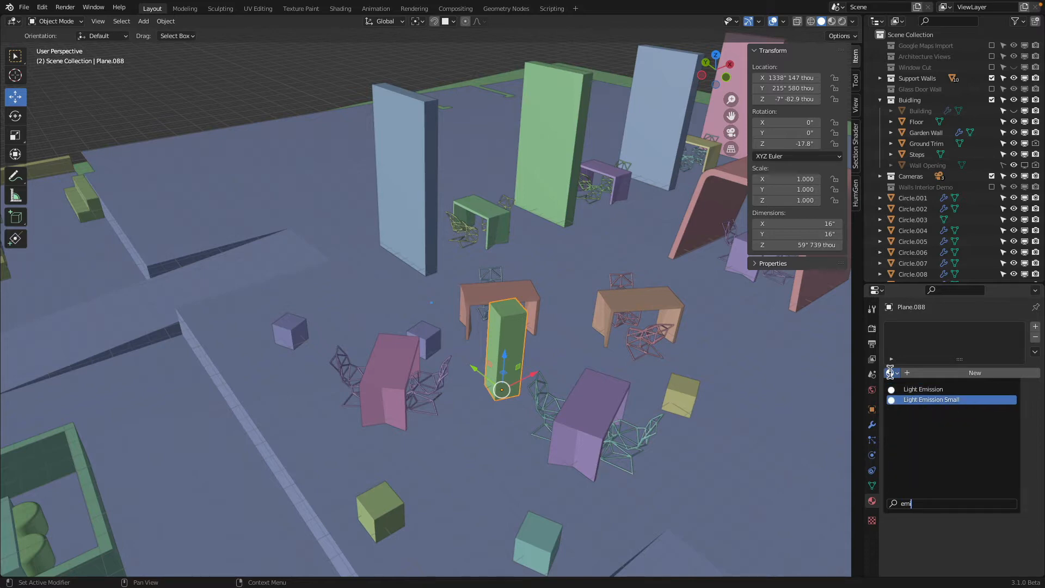
key("Return")
- Select the five small cubes with the tall box active and link its material to all of them
middle_click_drag(735, 394, 631, 368)
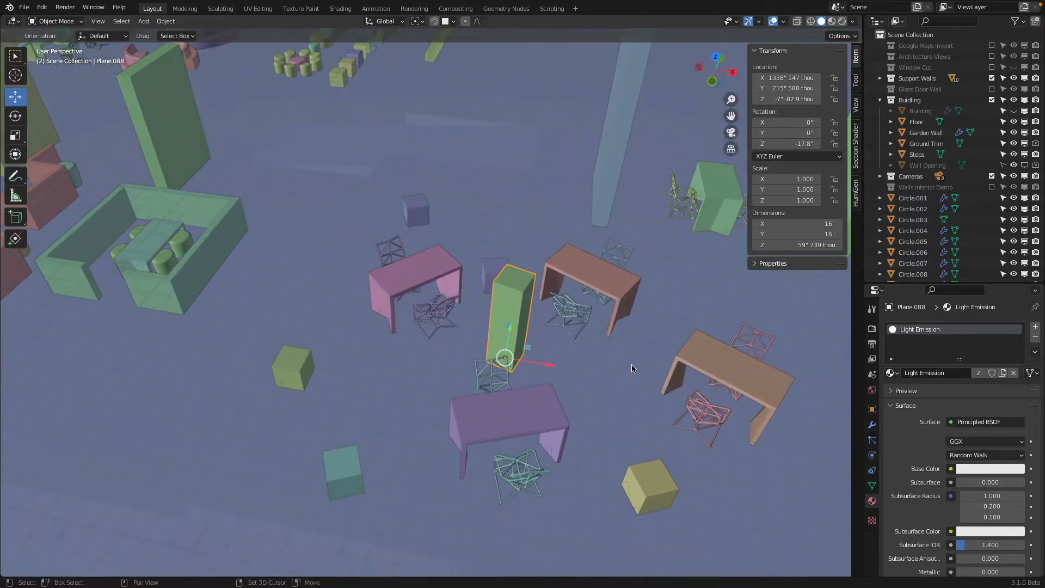
left_click(657, 478)
left_click(340, 462, "shift")
left_click(294, 377, "shift")
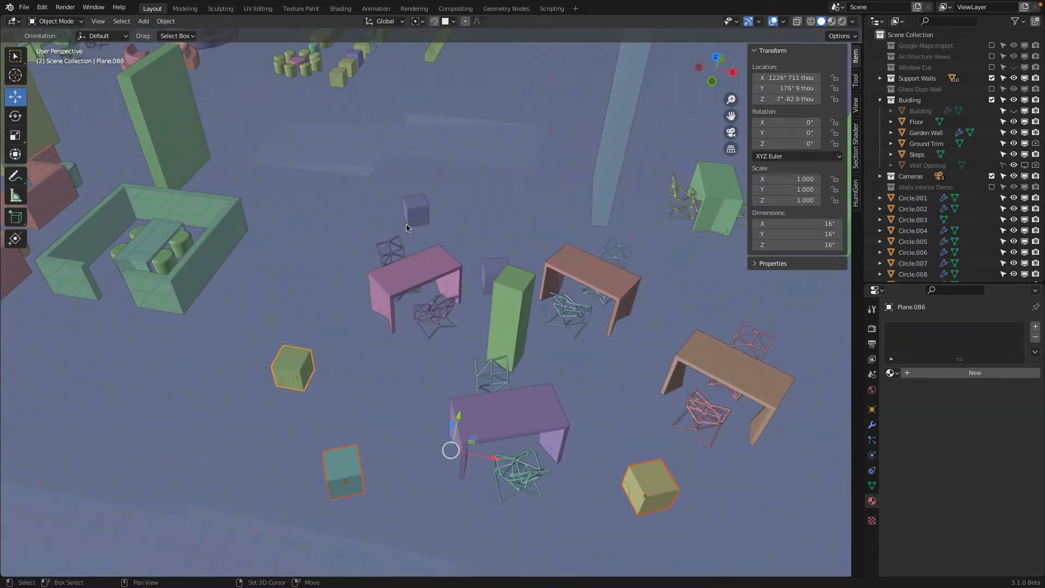
left_click(417, 211, "shift")
left_click(489, 271, "shift")
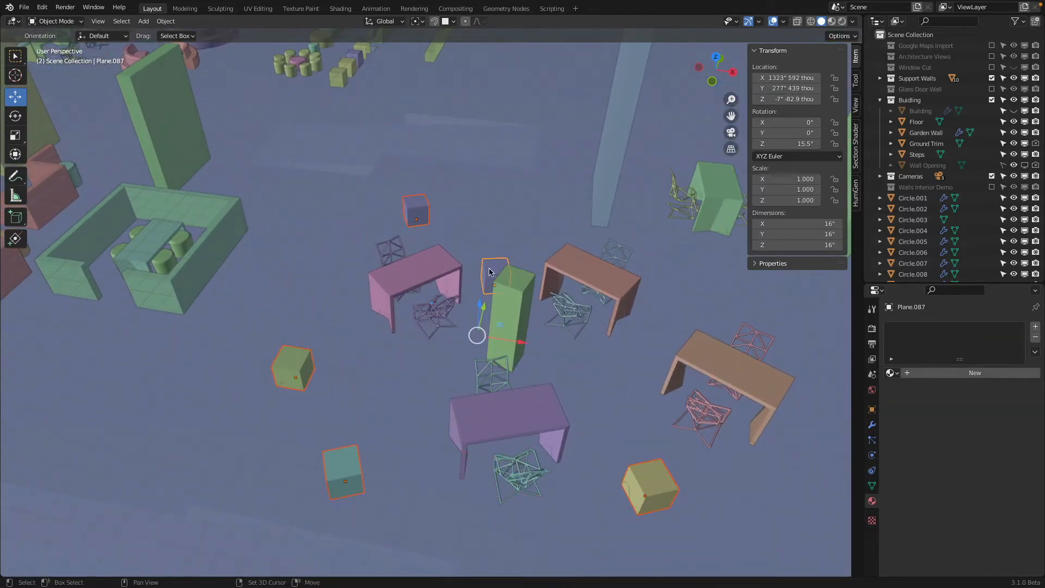
left_click(520, 283, "shift")
key("ctrl+l")
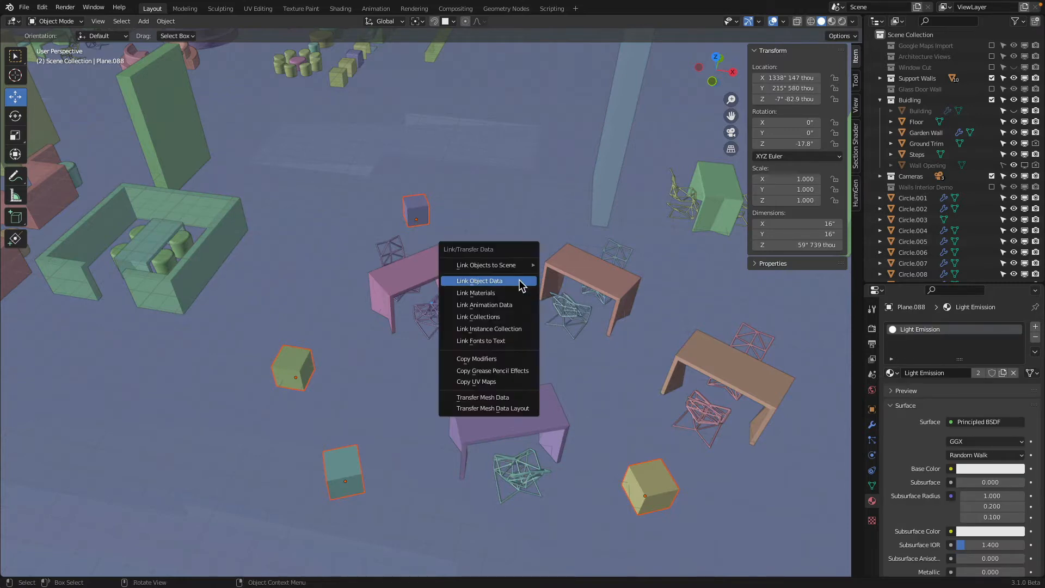
left_click(517, 293)
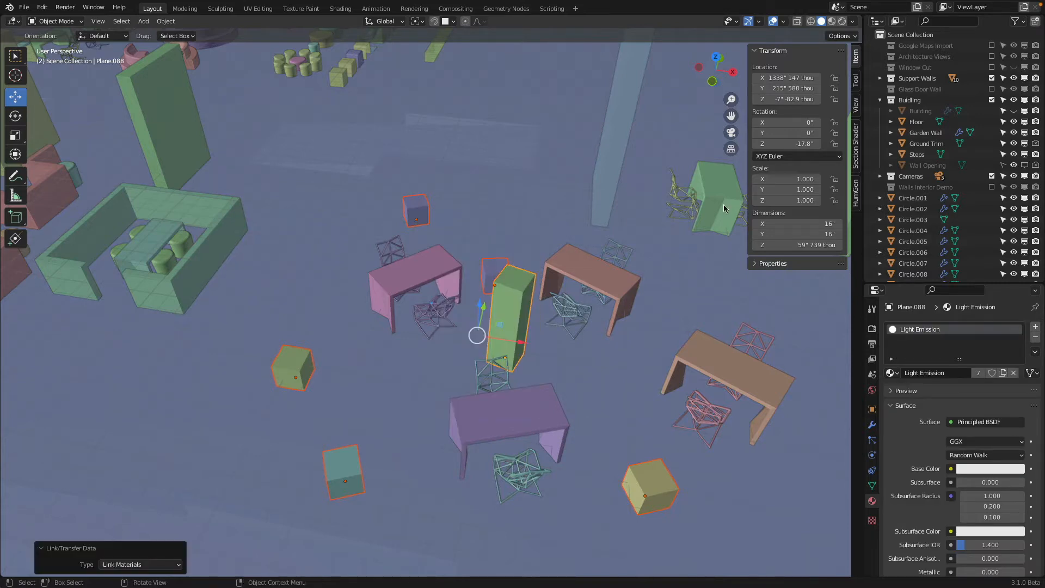
- Check the material on two of the small cubes and view the glowing boxes through the camera in rendered shading
left_click(417, 212)
left_click(497, 275)
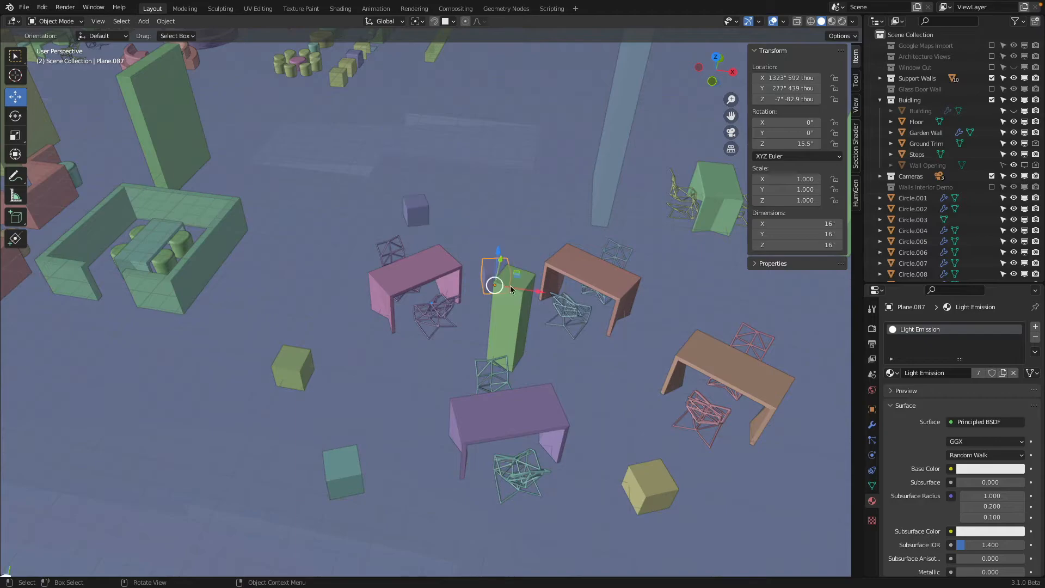
key("KP_0")
key("z")
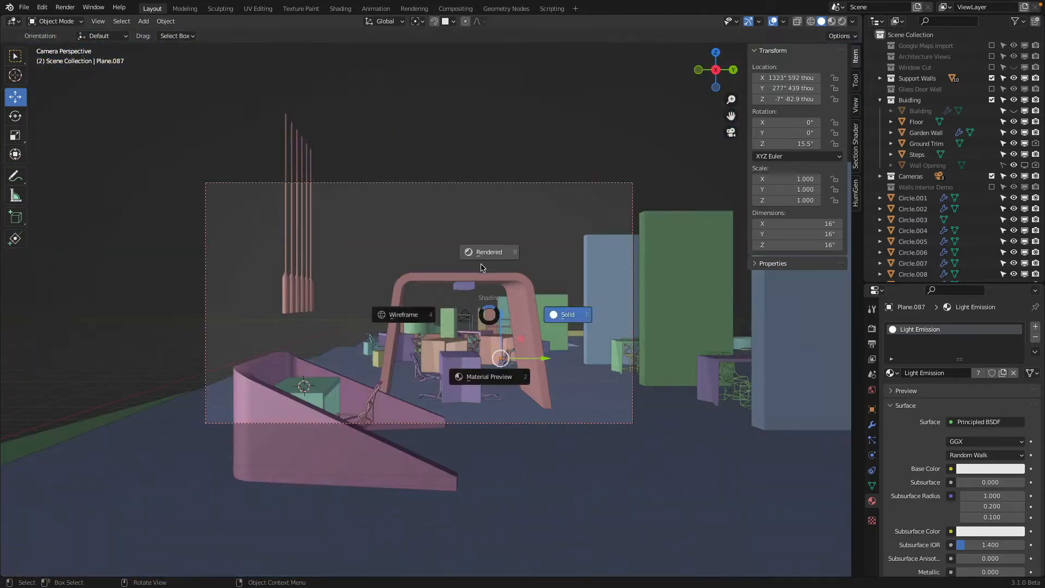
left_click(471, 362)
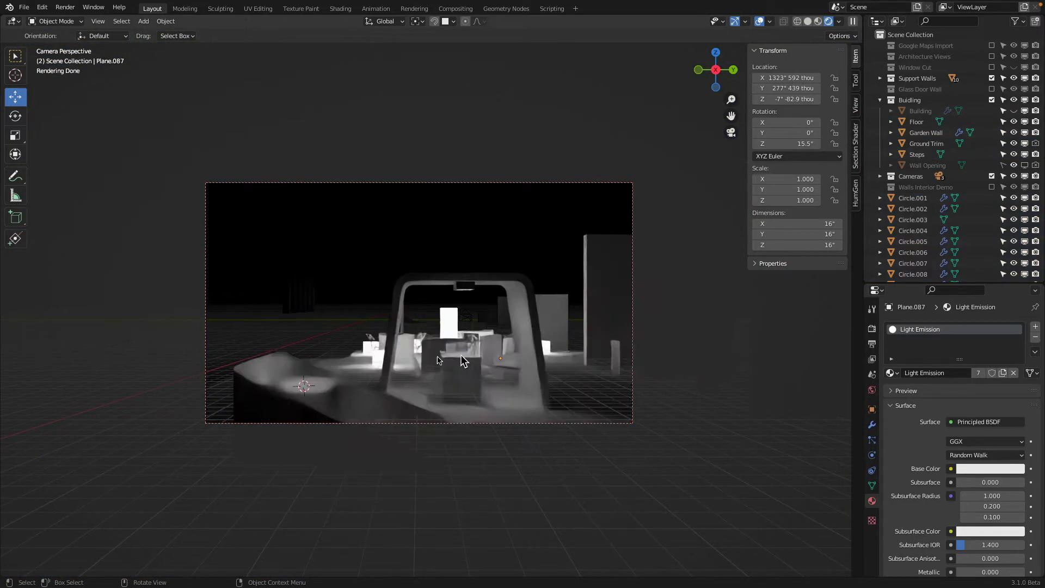
- Switch to solid shading and assign the existing Light Emission Small material to the house-shaped frame at the back of the floor
middle_click_drag(461, 361, 483, 400)
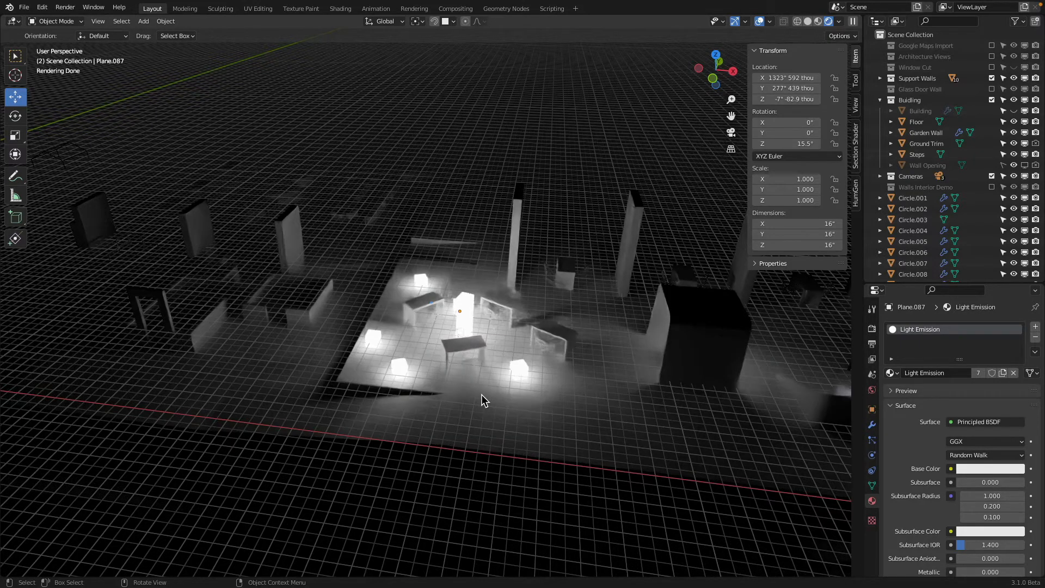
middle_click_drag(487, 366, 542, 367)
key("z")
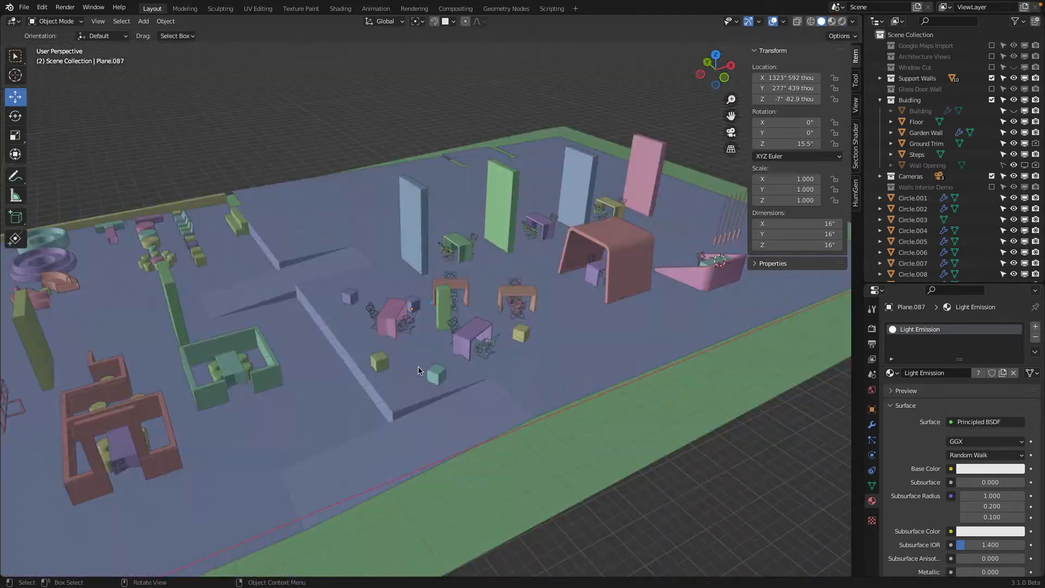
mouse_move(419, 370)
middle_mouse_down()
mouse_move(517, 366)
mouse_move(621, 388)
middle_mouse_up()
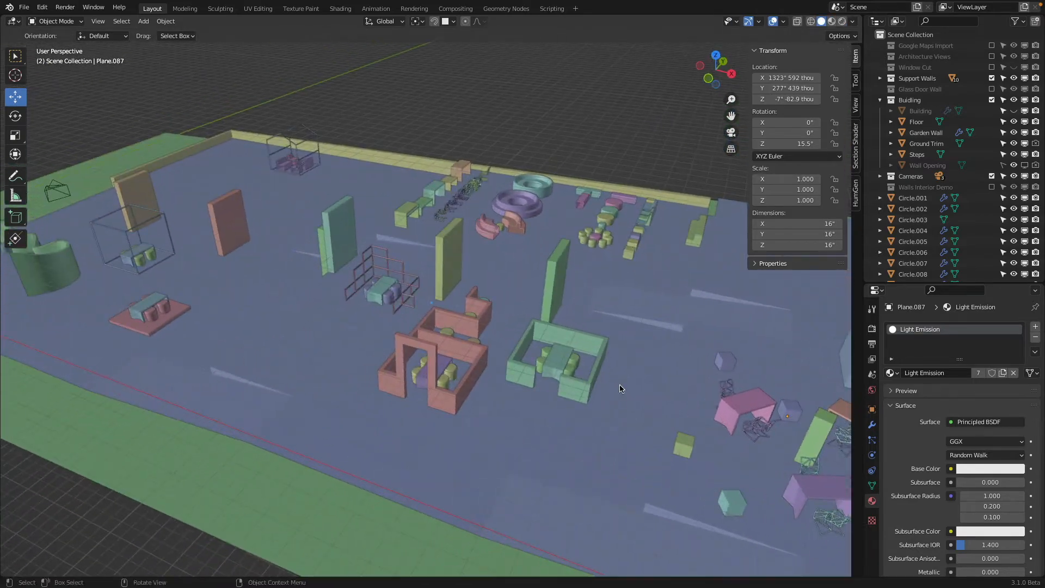
scroll(432, 310, "up", 3)
left_click(436, 275)
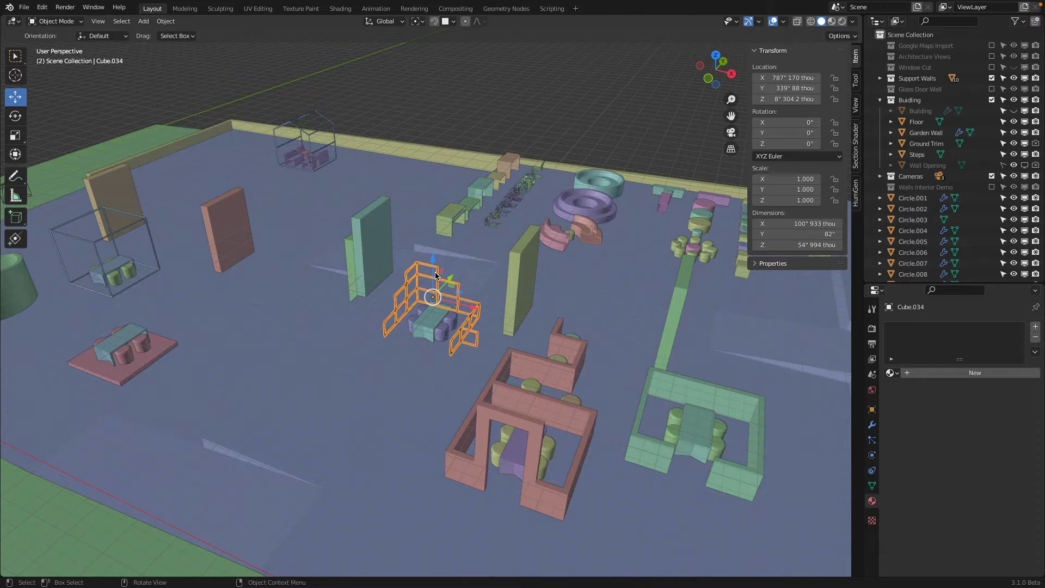
left_click(309, 134)
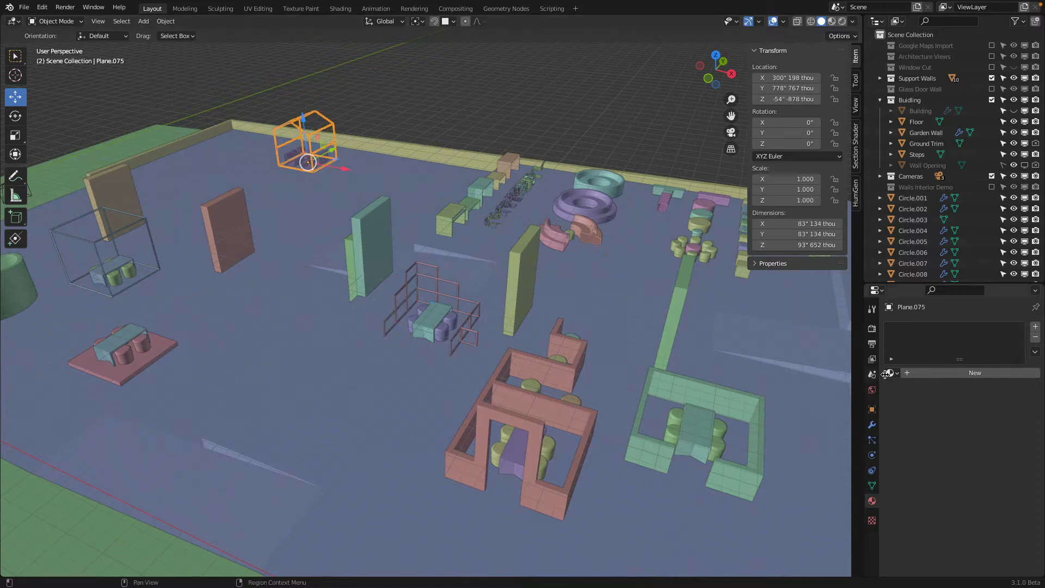
left_click(891, 373)
type("emi")
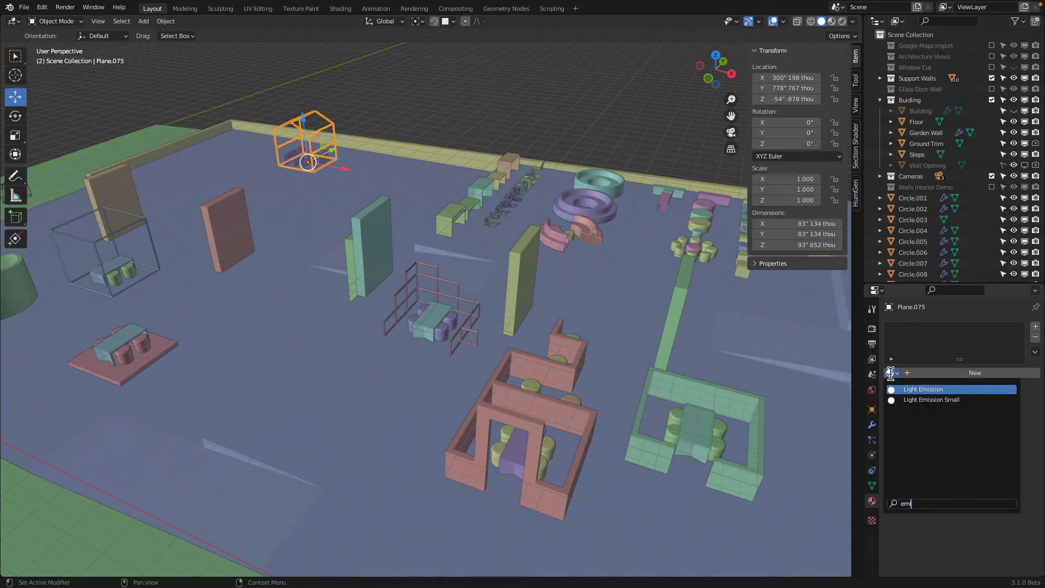
left_click(926, 399)
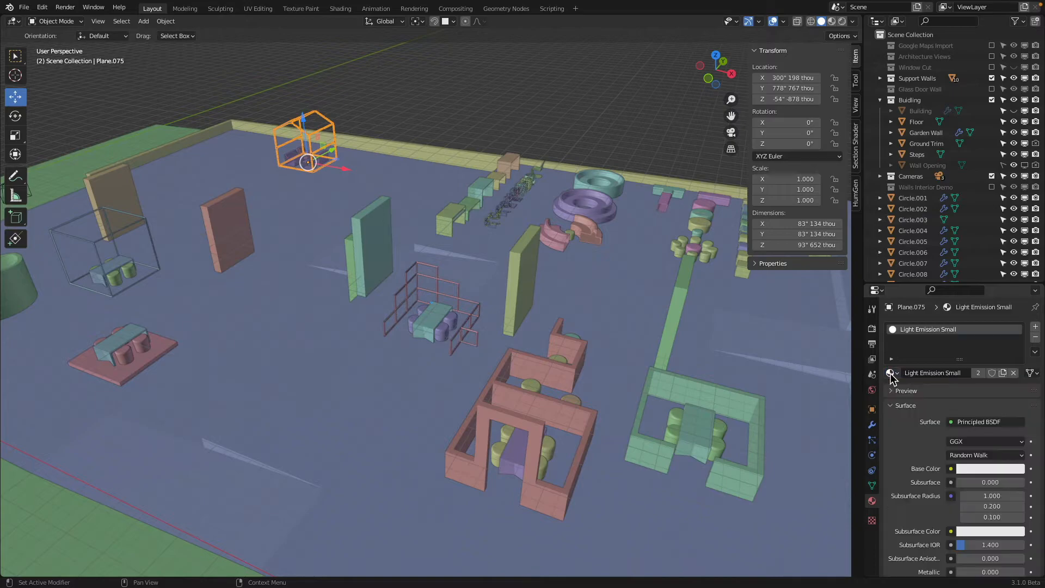
- Check the house-shaped frame's glow in rendered shading with the selection cleared
scroll(409, 205, "up", 3)
key("z")
left_click(411, 149)
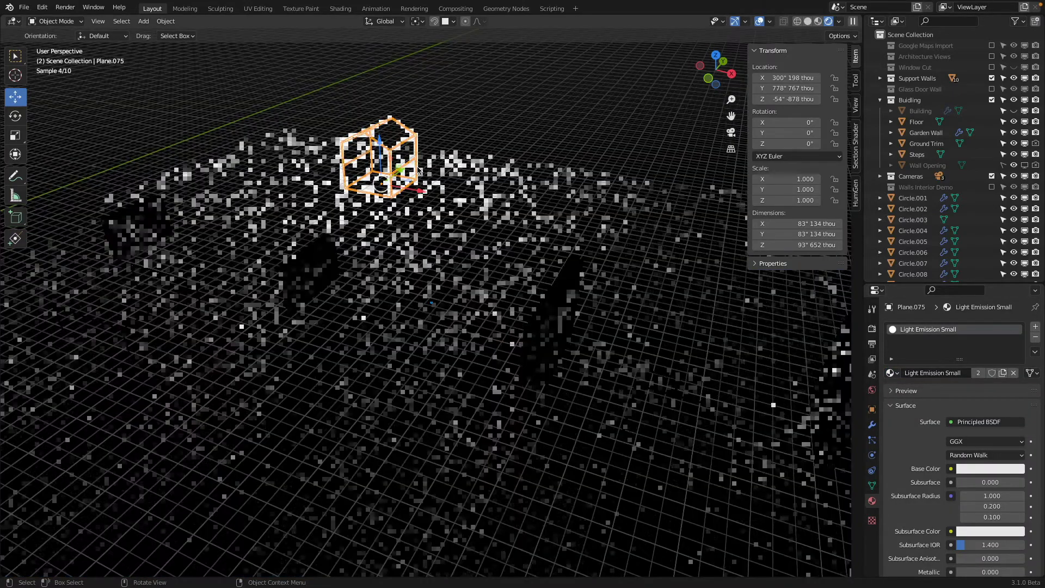
key("alt+a")
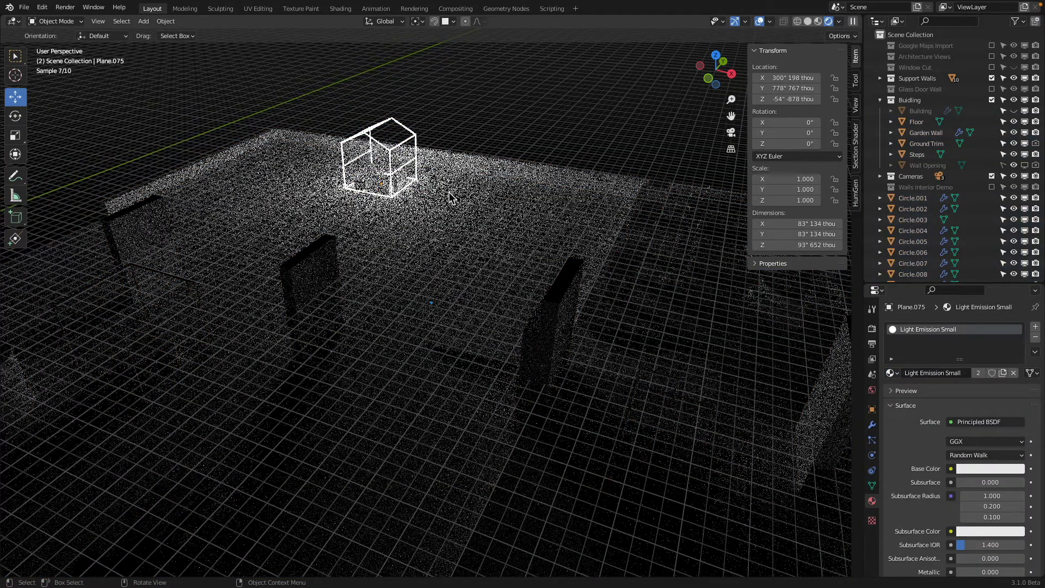
- Replace the house-shaped frame's material with the existing Light Emission material and deselect it
left_click(375, 121)
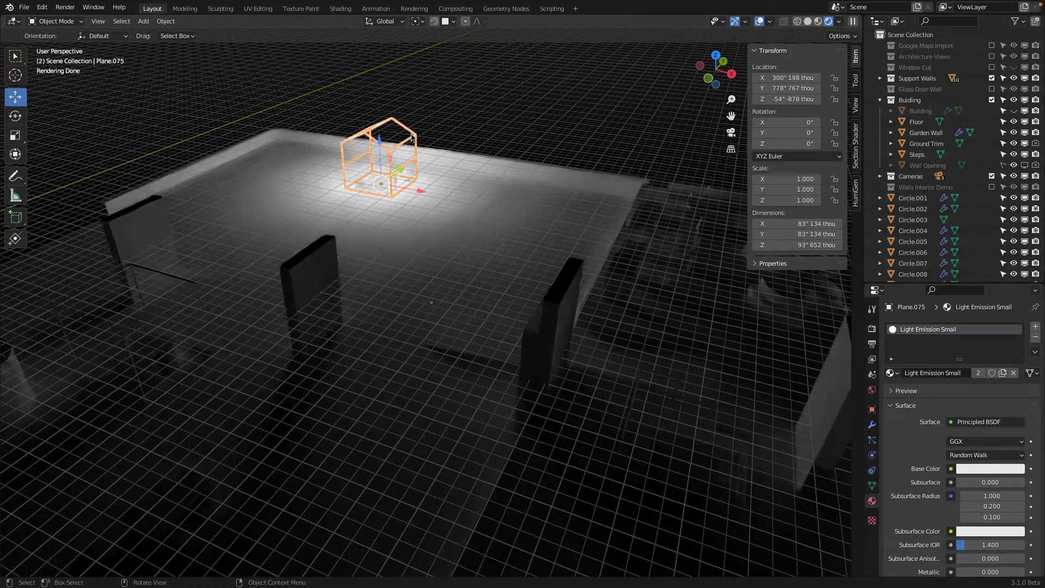
left_click(892, 374)
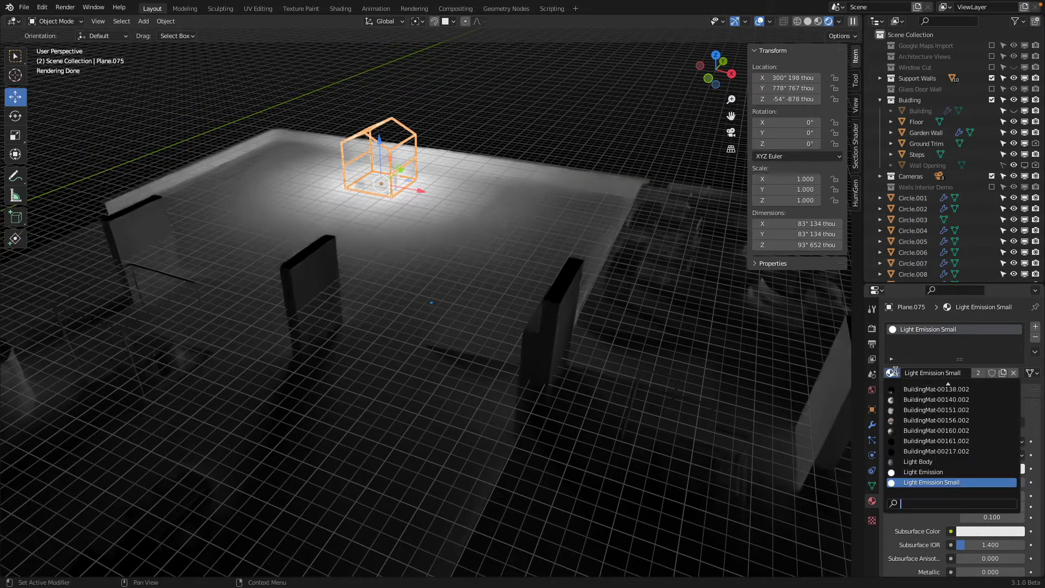
left_click(915, 474)
middle_click_drag(380, 225, 501, 207, "shift")
left_click(487, 207)
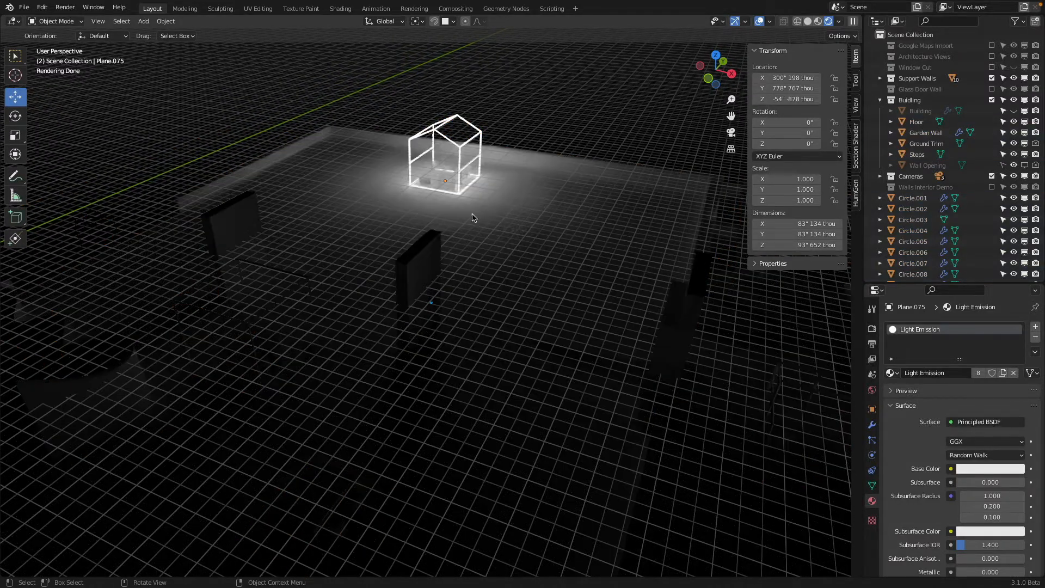
- Return to solid shading and inspect the row of tables, checking the end desk's mesh in Edit Mode
key("z")
left_click(416, 242)
key("shift+z")
mouse_move(164, 292)
middle_mouse_down()
mouse_move(381, 257)
mouse_move(448, 204)
middle_mouse_up()
scroll(457, 212, "down", 5)
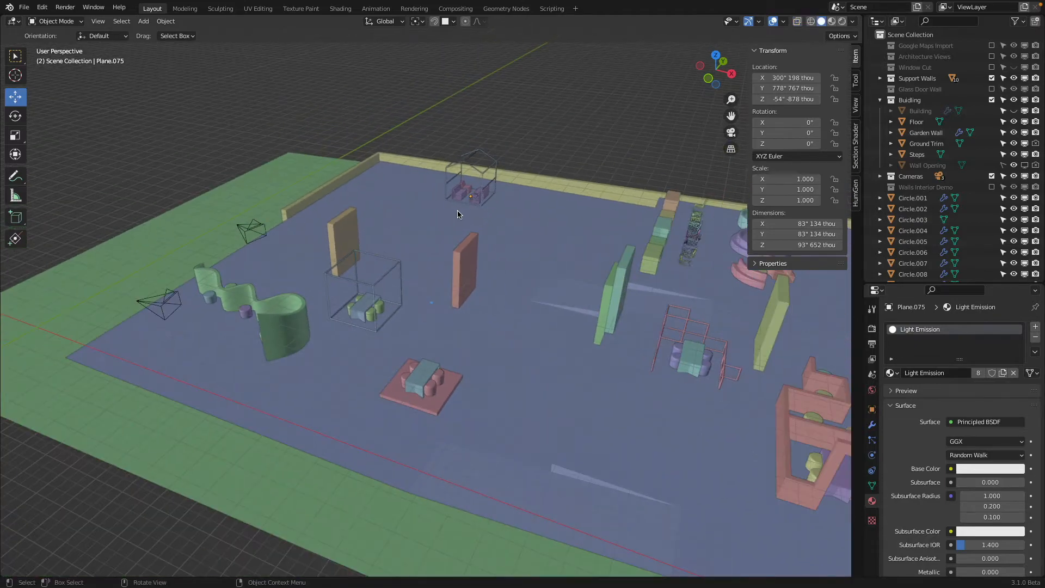
middle_click_drag(735, 305, 537, 394, "shift")
scroll(578, 295, "up", 2)
scroll(506, 357, "up", 5)
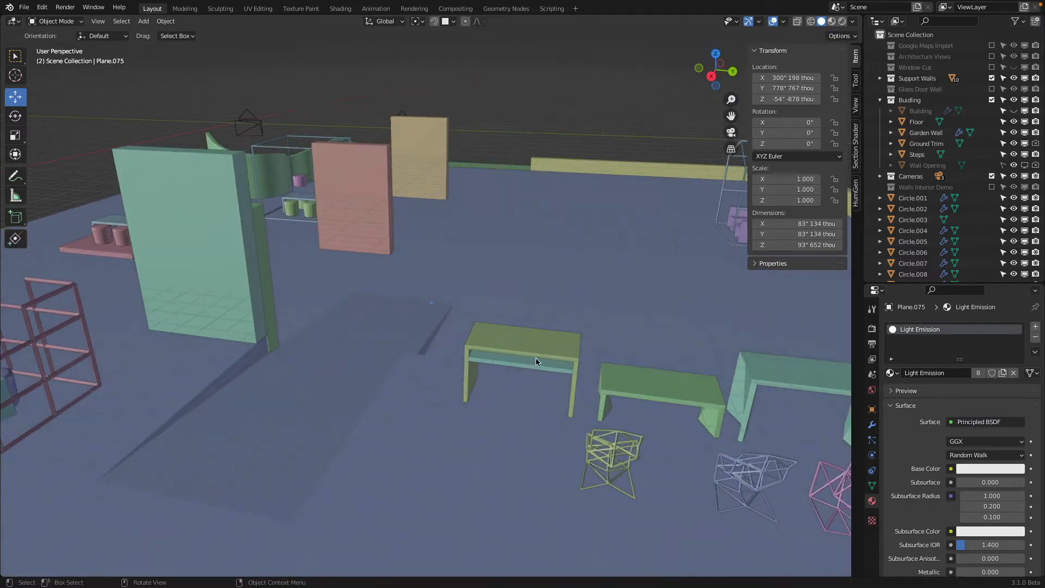
left_click(547, 353)
middle_click_drag(569, 352, 329, 304, "shift")
key("Tab")
key("Tab")
scroll(417, 346, "down", 3)
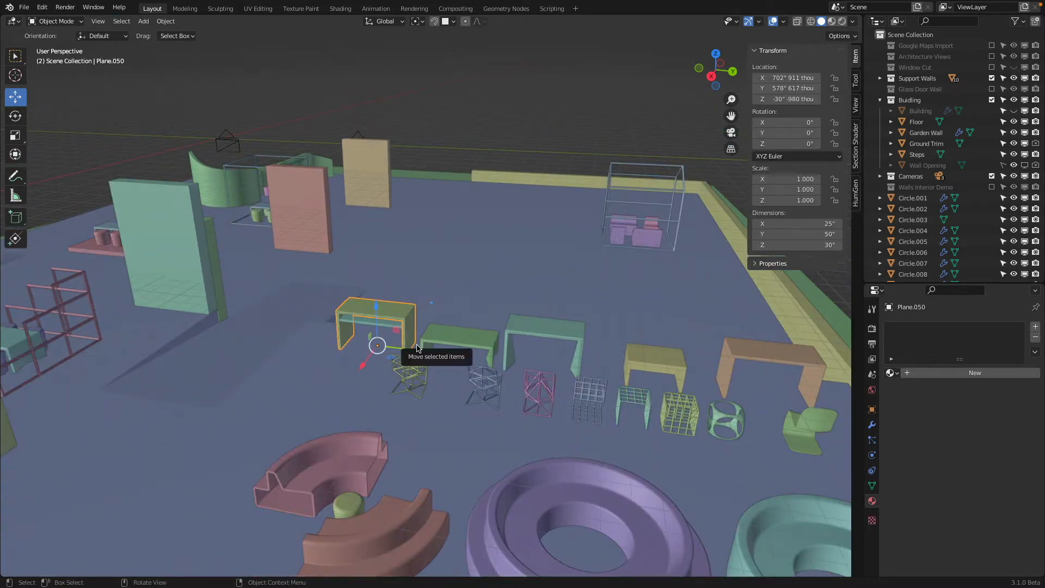
- Duplicate the low table in the table row and place the copy on the open floor, about -54 inches in X and -429 inches in Y
left_click(476, 342)
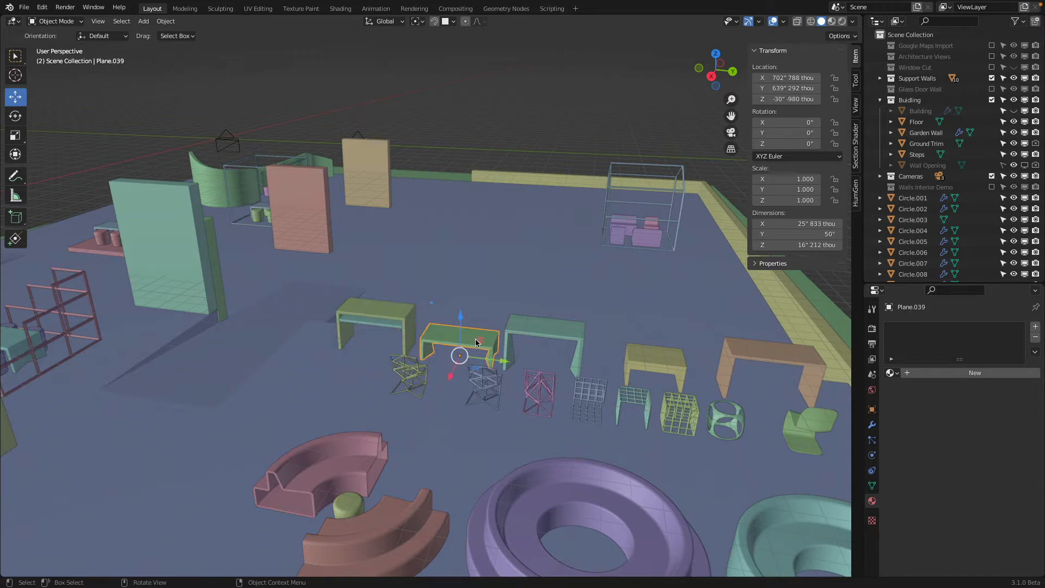
key("KP_7")
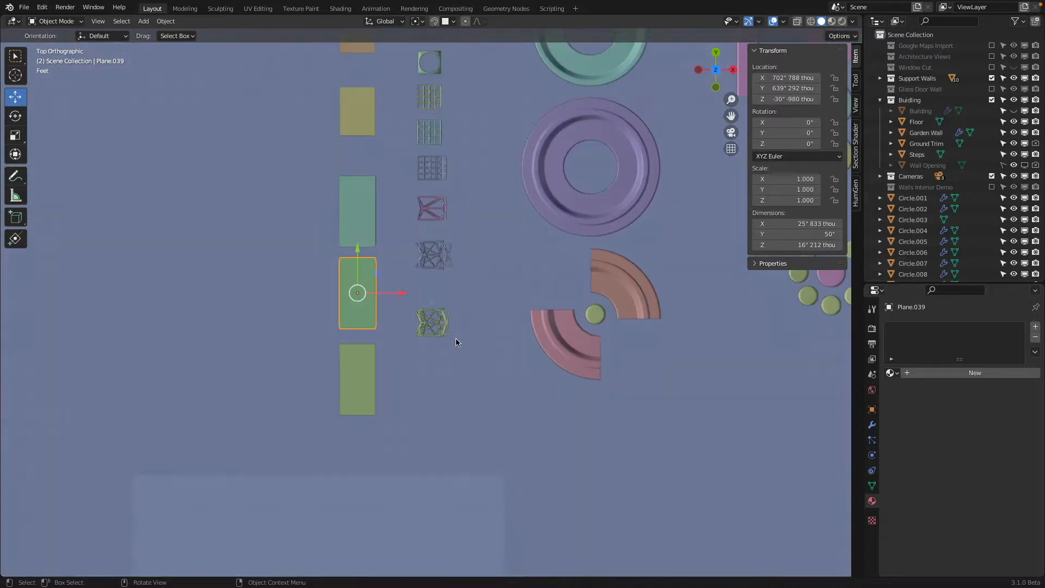
scroll(456, 339, "down", 6)
middle_click_drag(444, 352, 437, 237, "shift")
scroll(434, 233, "up", 1)
key("shift+d")
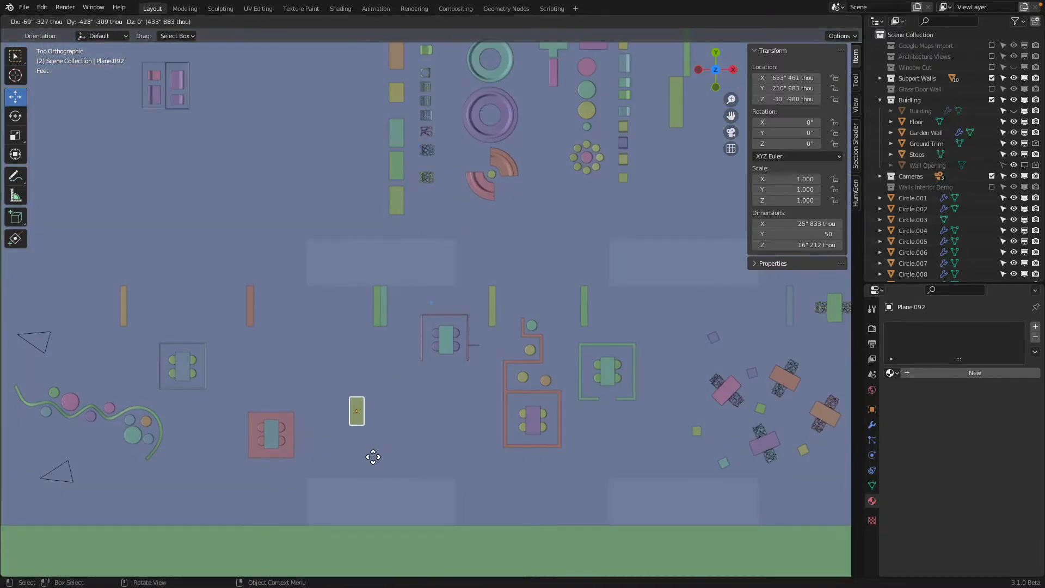
left_click(379, 455)
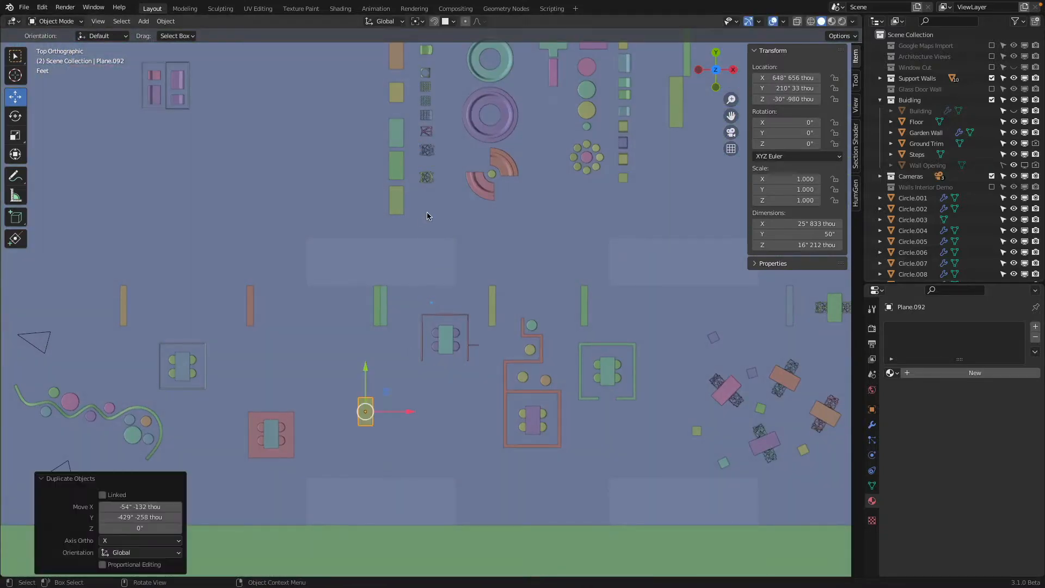
- Duplicate the round stool from the walled seating area and place the copy against the long side of the copied low table
left_click(428, 179)
scroll(467, 348, "up", 3)
middle_click_drag(467, 348, 484, 250, "shift")
left_click(484, 249)
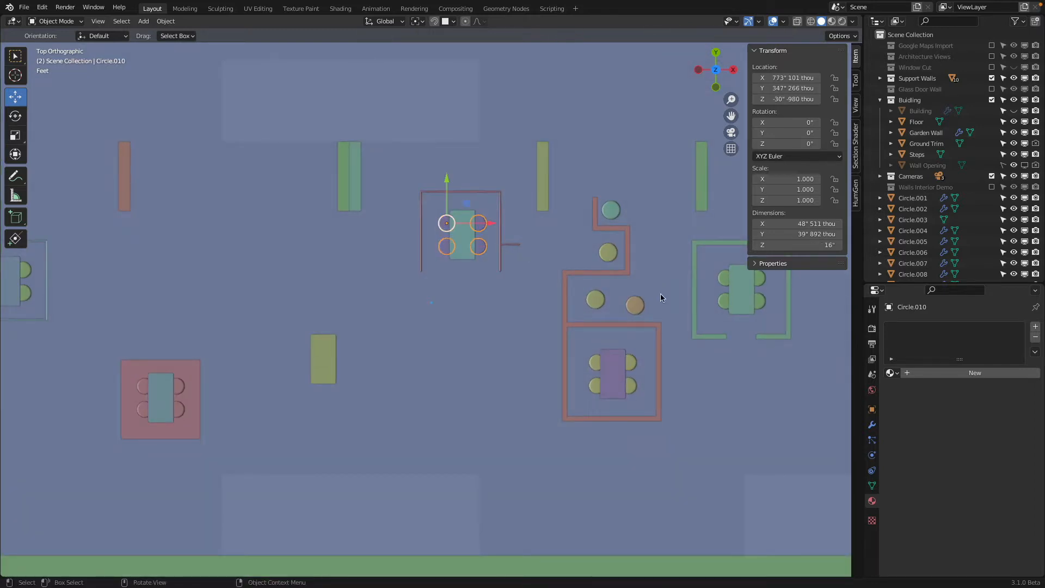
left_click(635, 305)
key("shift+d")
left_click(346, 372)
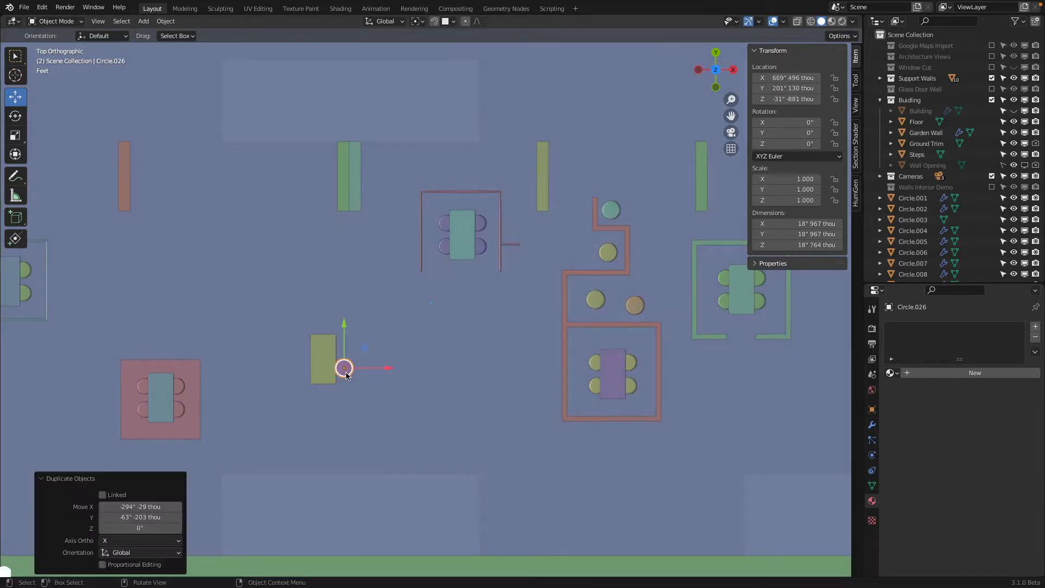
- In Edit Mode, lower the copied stool's top face to make the stool about 12.3 inches tall
middle_click_drag(347, 376, 331, 279)
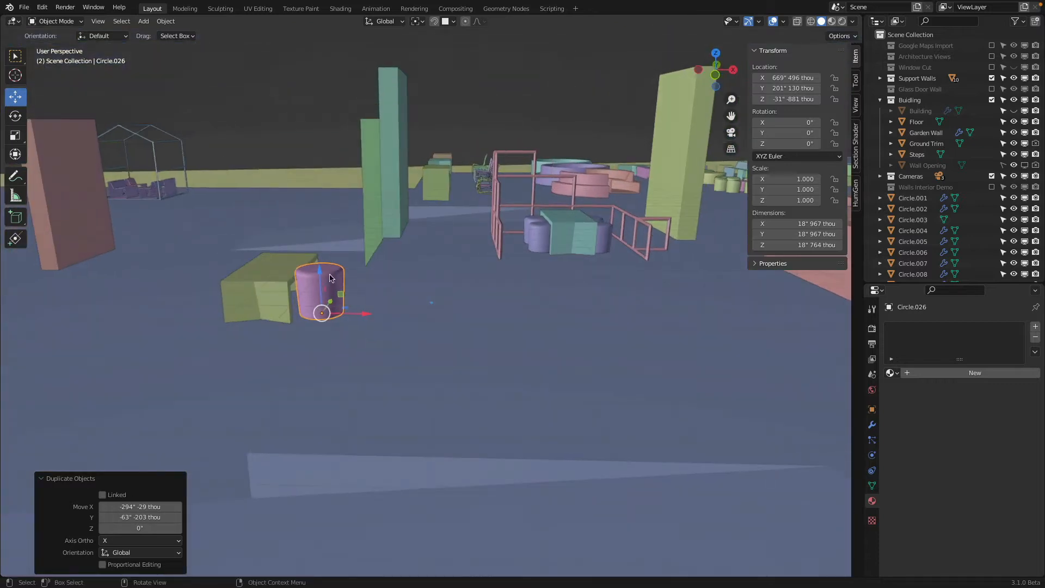
key("Tab")
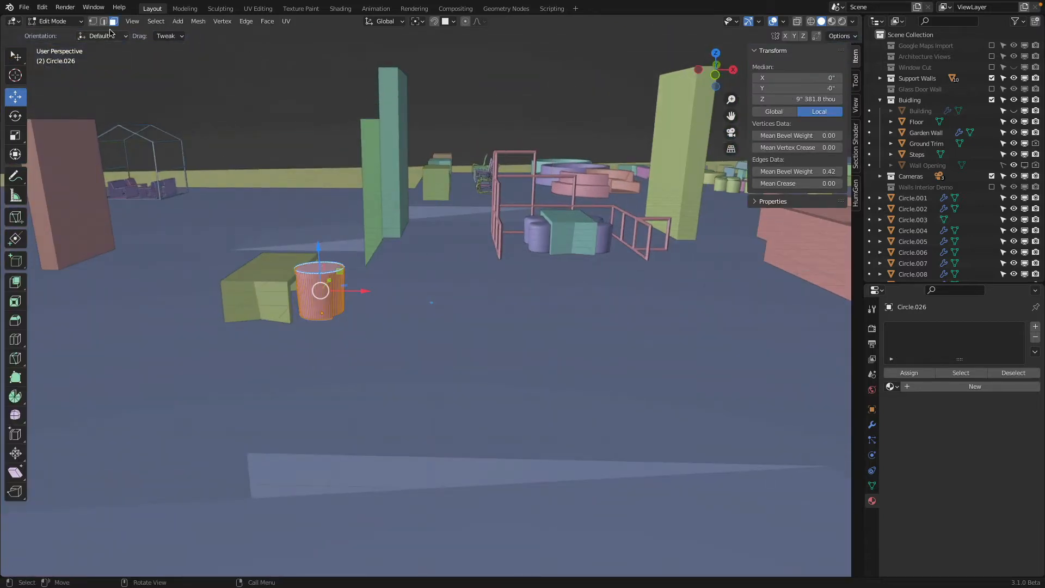
left_click(327, 269)
left_click_drag(322, 233, 328, 249)
key("Tab")
- Select the copied table and stool in top view and move them about -94 inches in X and 114 inches in Y
key("KP_7")
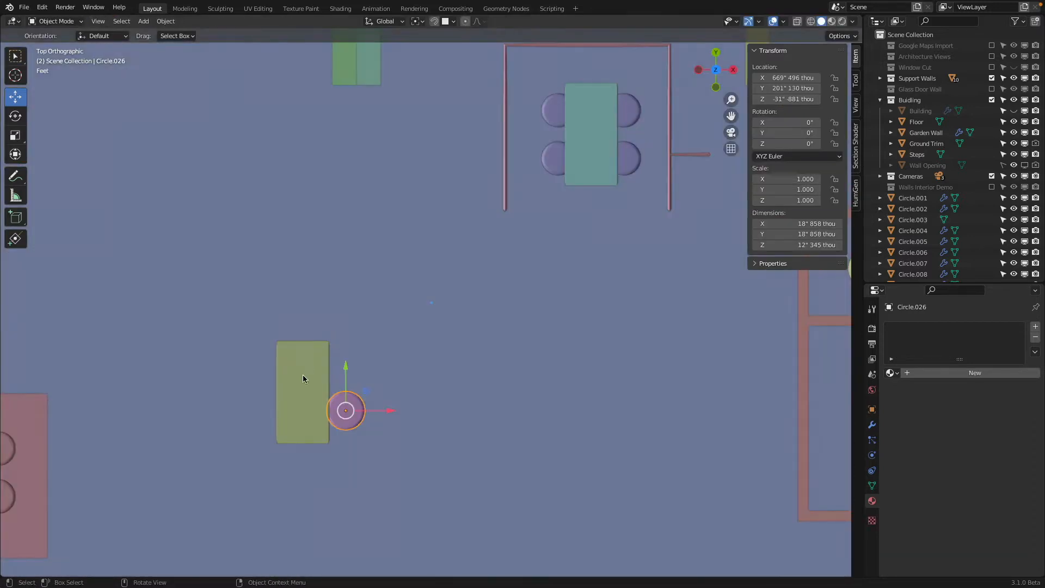
left_click(304, 375)
scroll(326, 402, "down", 4)
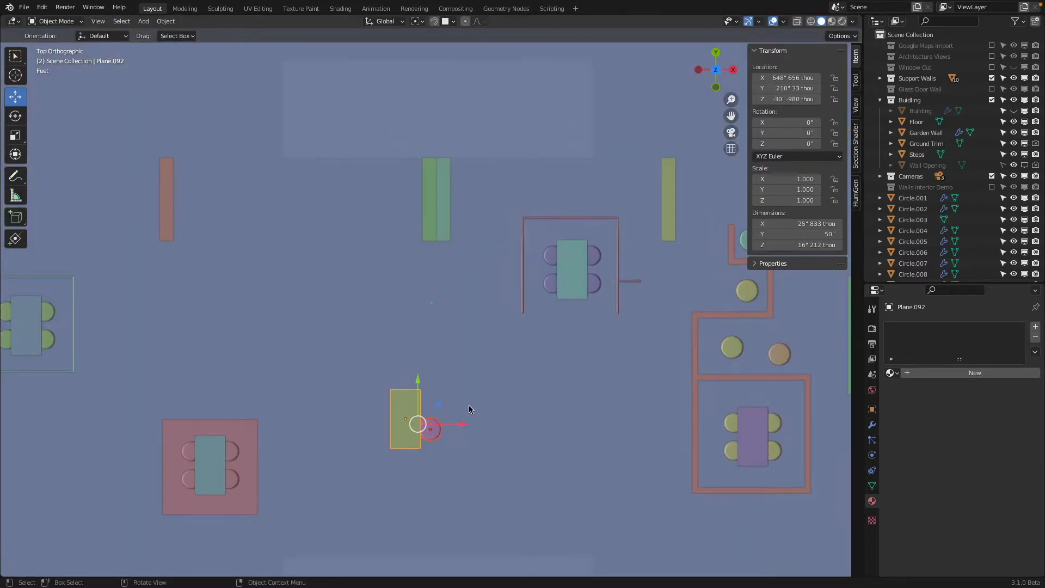
key("g")
left_click(305, 238)
- Lower the copied table and stool about 23 inches along Z onto the sunken floor
middle_click_drag(328, 319, 451, 327)
key("g")
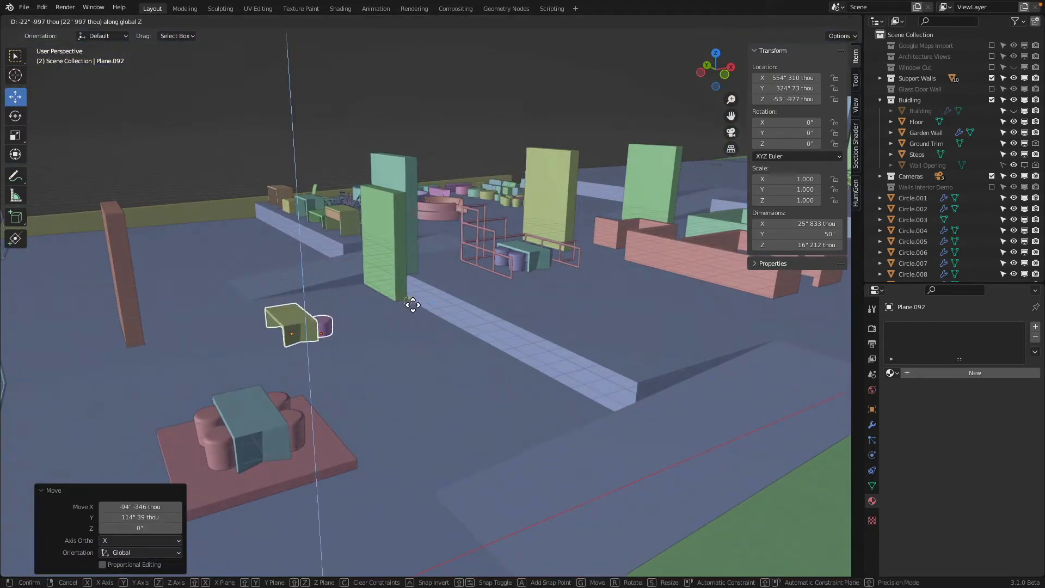
left_click(385, 345)
middle_click_drag(385, 345, 381, 318)
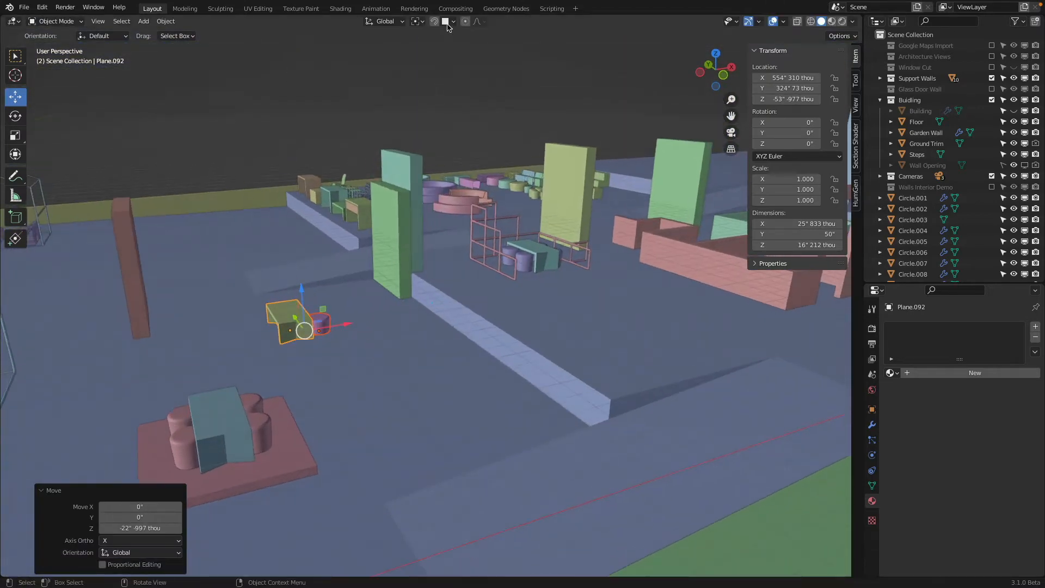
middle_click_drag(317, 356, 354, 373)
- Duplicate the short stool three times in top view, placing two stools on each long side of the low table
key("KP_7")
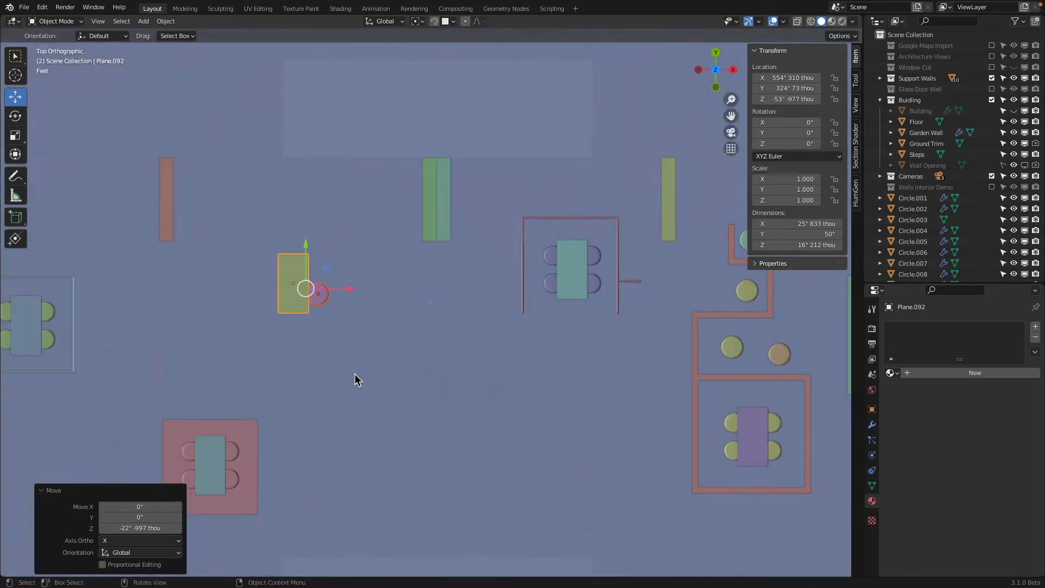
middle_click_drag(341, 296, 367, 375, "shift")
scroll(367, 374, "up", 2)
left_click(305, 400)
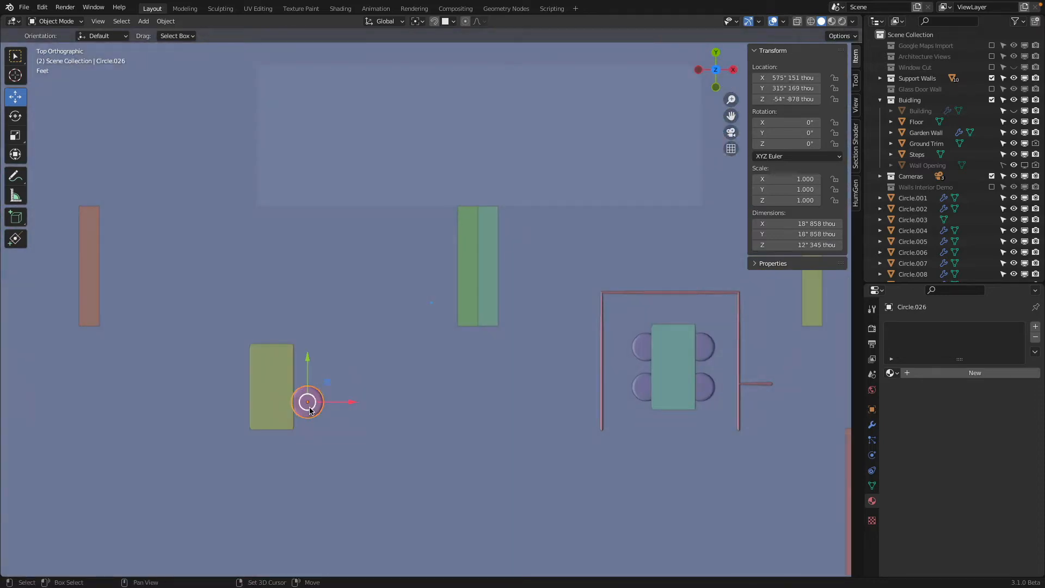
key("shift+d")
left_click(327, 363)
key("shift+d")
left_click(236, 368)
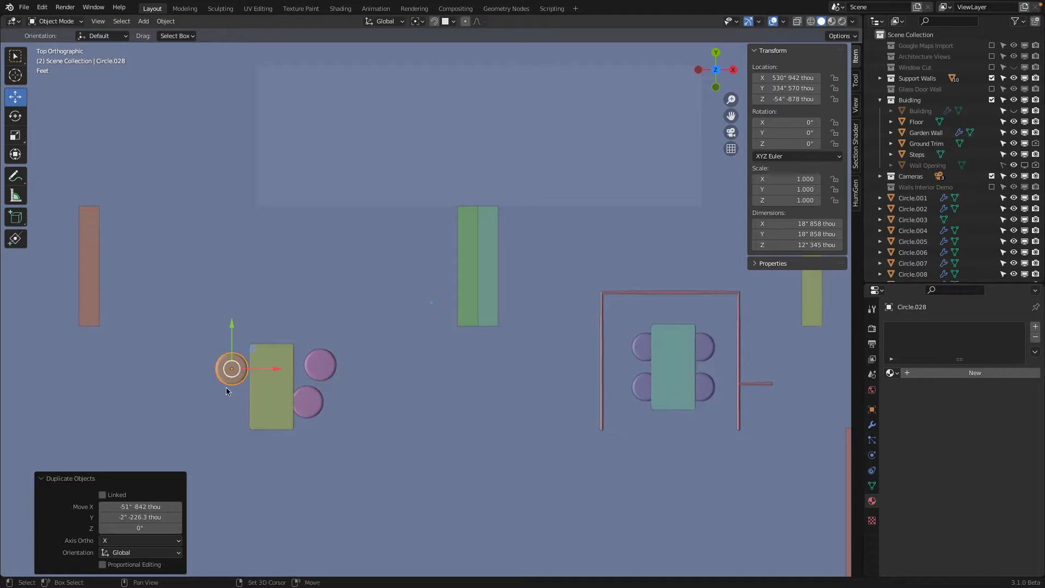
key("shift+d")
left_click(229, 425)
- Create a new material on the low table and name it "Furniture Defualt"
left_click(265, 376)
middle_click_drag(265, 375, 497, 268)
scroll(497, 267, "up", 4)
middle_click_drag(597, 369, 486, 266, "shift")
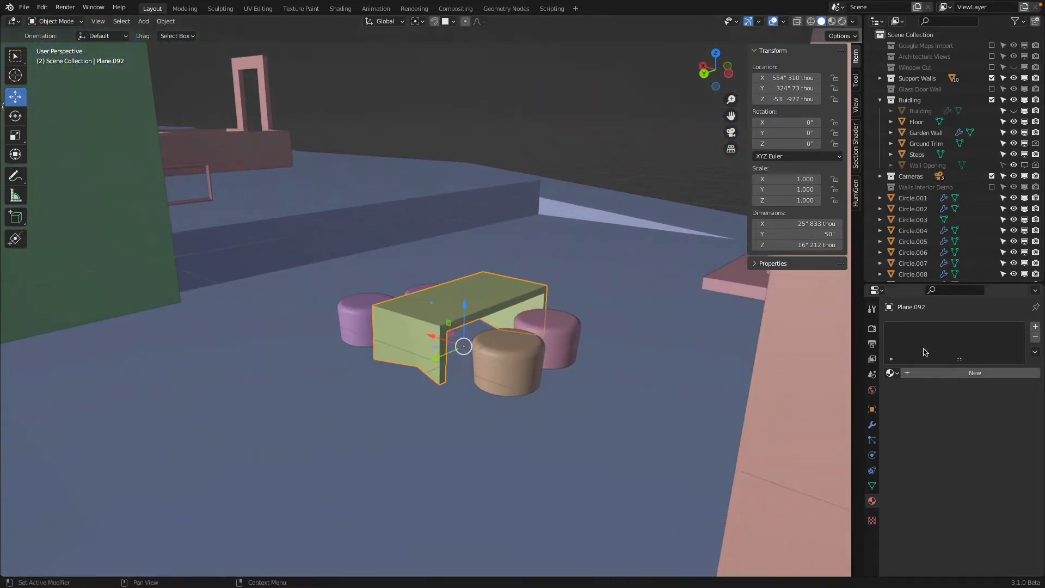
left_click(892, 373)
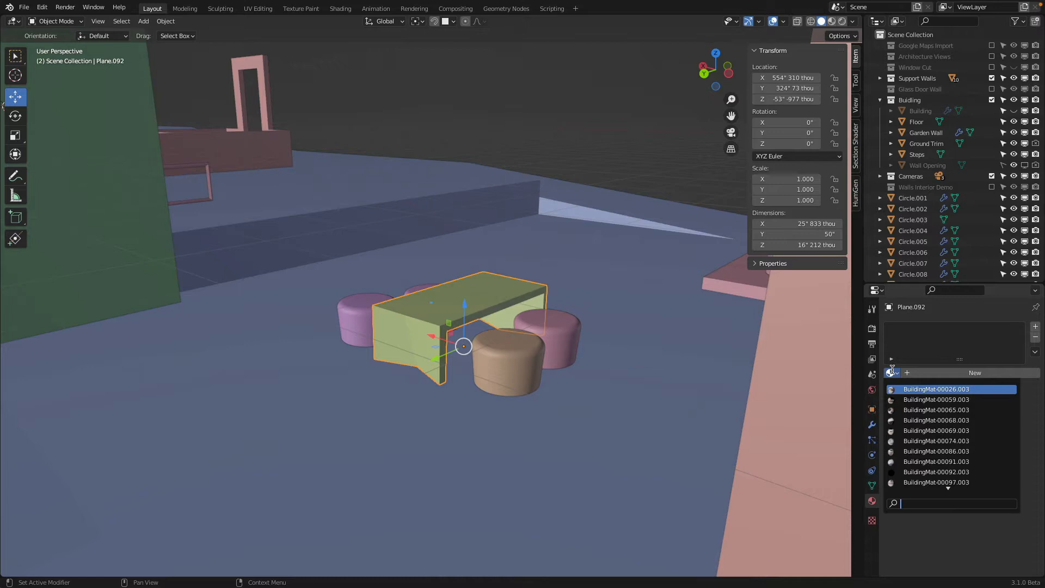
left_click(892, 371)
left_click(943, 374)
double_click(936, 373)
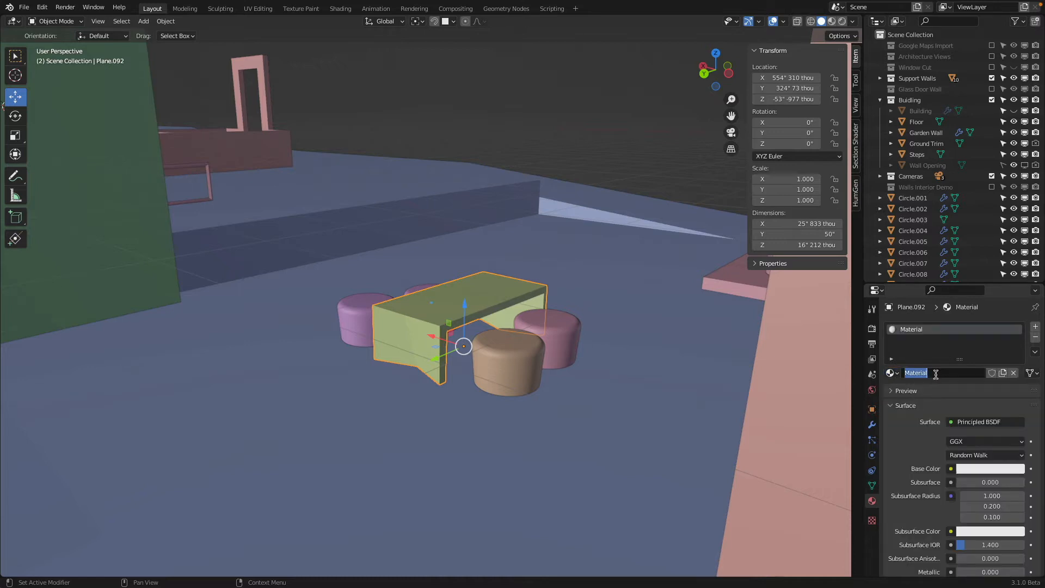
type("Furniture Defualt")
key("Return")
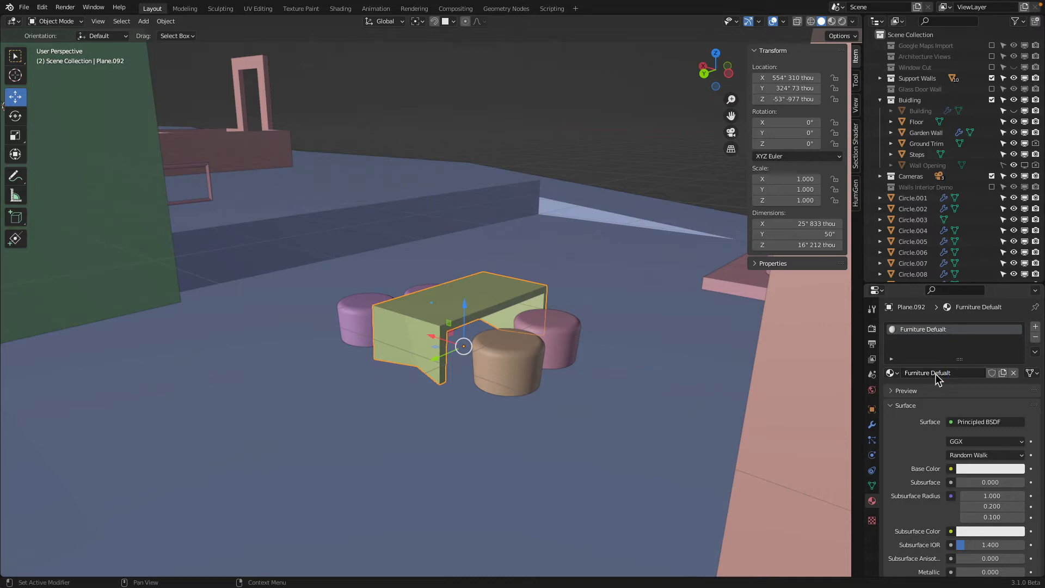
- Apply the low table's Solidify modifier and isolate the table by hiding all other objects
left_click(871, 424)
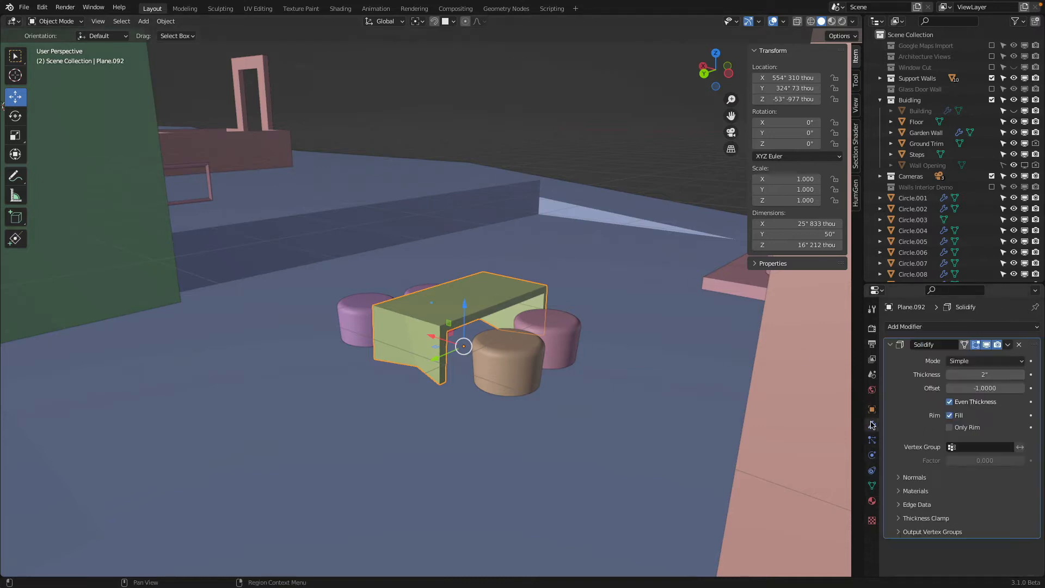
left_click(891, 345)
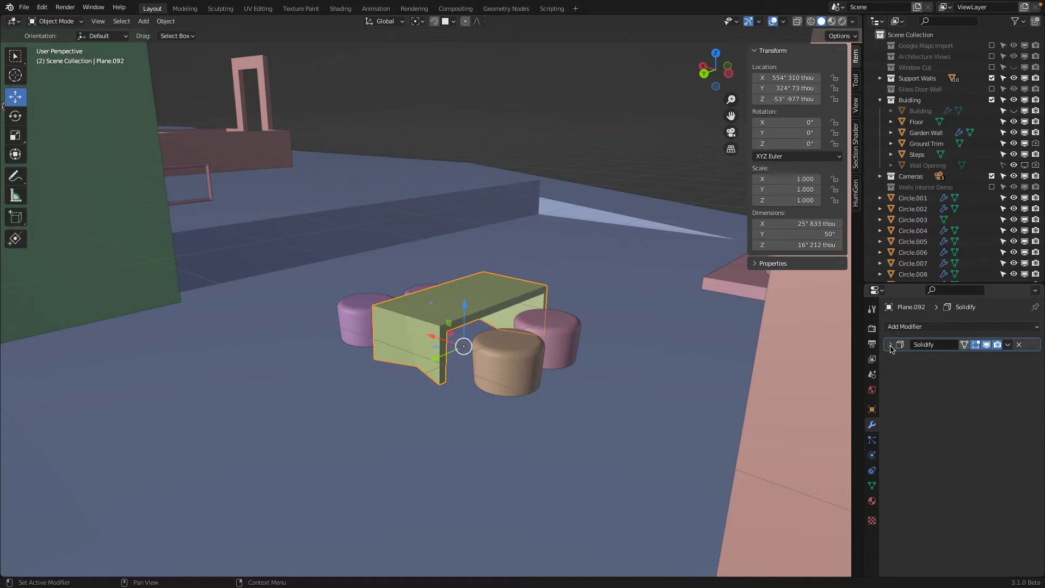
left_click(1008, 345)
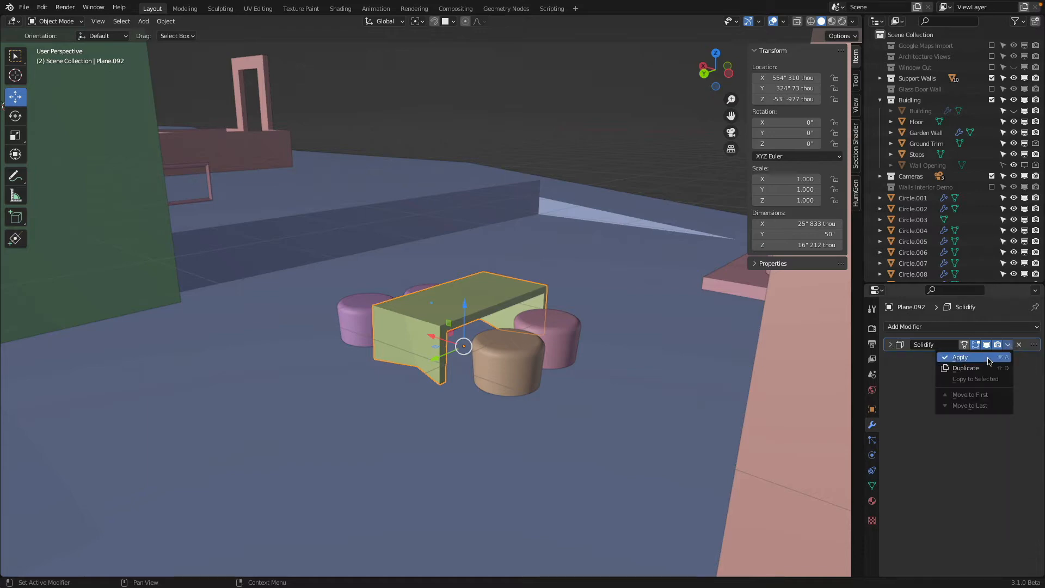
left_click(990, 361)
key("shift+h")
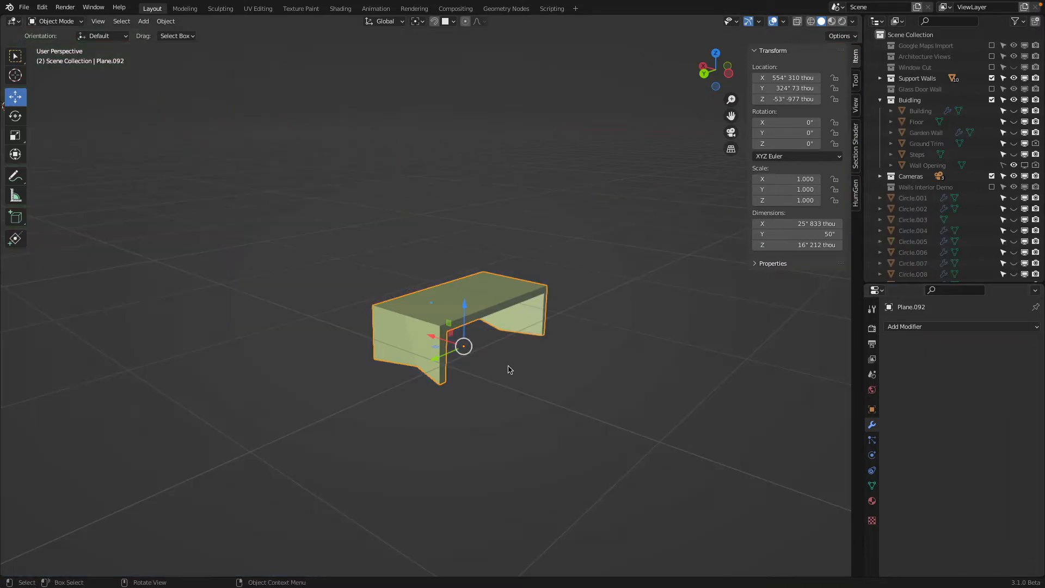
- Assign the Light Emission material in a second slot to the low table's underside and inner leg faces
middle_click_drag(509, 366, 434, 147)
scroll(433, 270, "up", 4)
key("Tab")
middle_click_drag(433, 270, 475, 254)
left_click(355, 294)
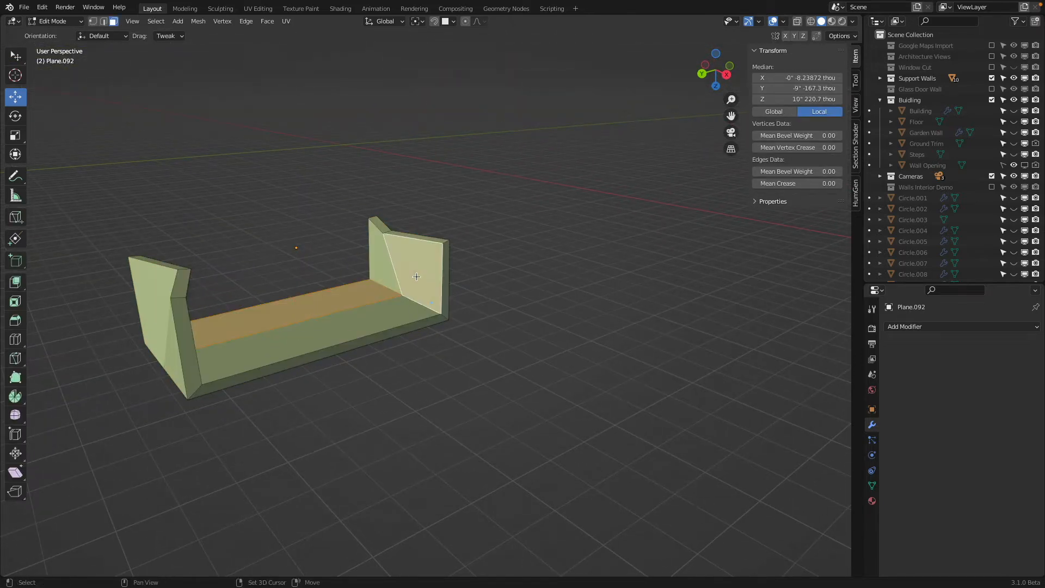
middle_click_drag(327, 283, 353, 242)
left_click(353, 242, "shift")
left_click(394, 236, "shift")
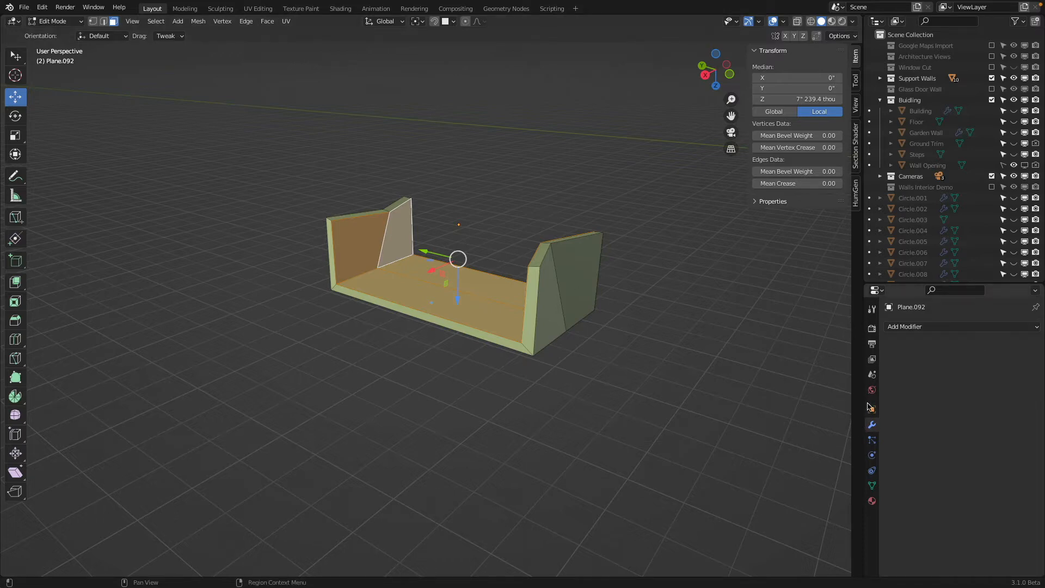
left_click(872, 501)
left_click(1035, 330)
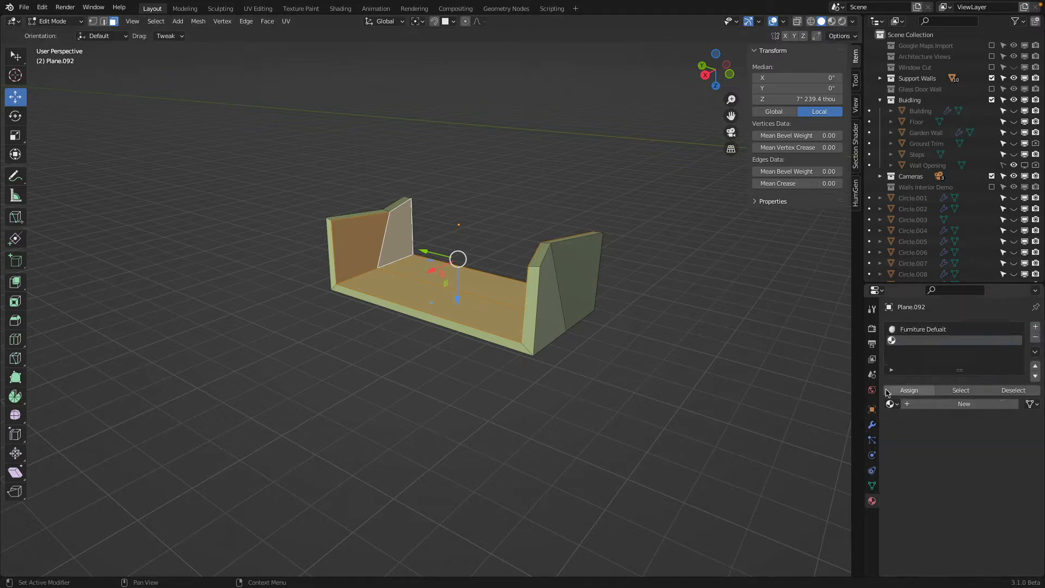
left_click(892, 403)
type("emi")
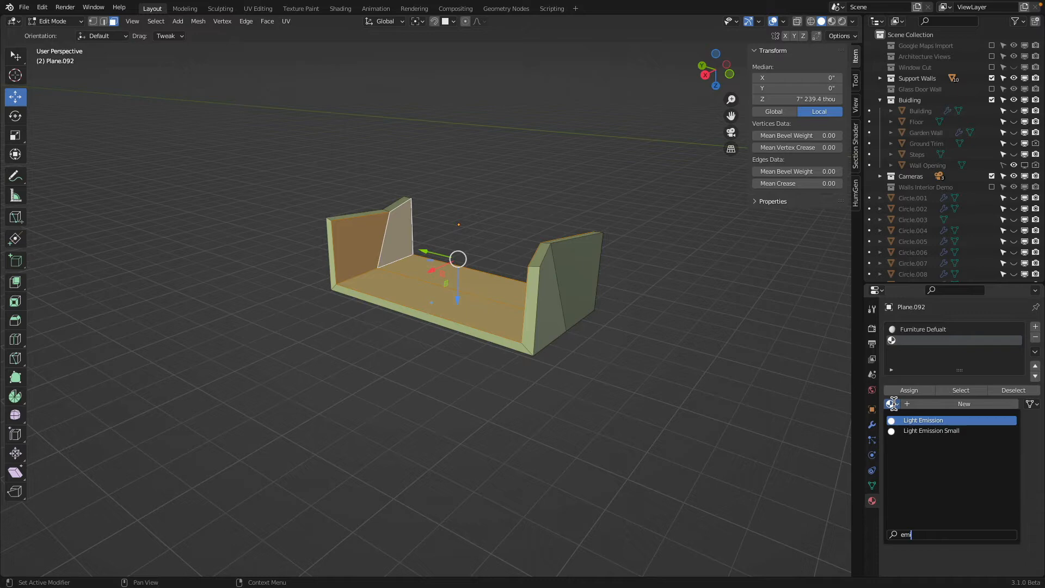
key("Return")
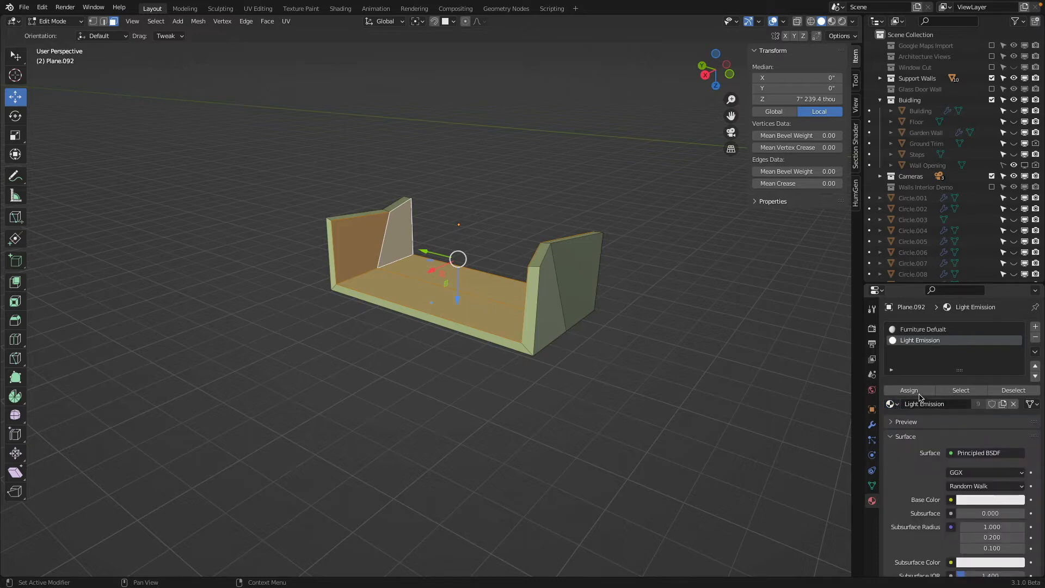
key("Tab")
- Unhide the whole scene, preview the glowing table in rendered shading and deselect everything
key("alt+h")
mouse_move(547, 305)
middle_mouse_down()
mouse_move(519, 272)
mouse_move(485, 432)
mouse_move(479, 322)
mouse_move(496, 320)
mouse_move(463, 324)
middle_mouse_up()
key("z")
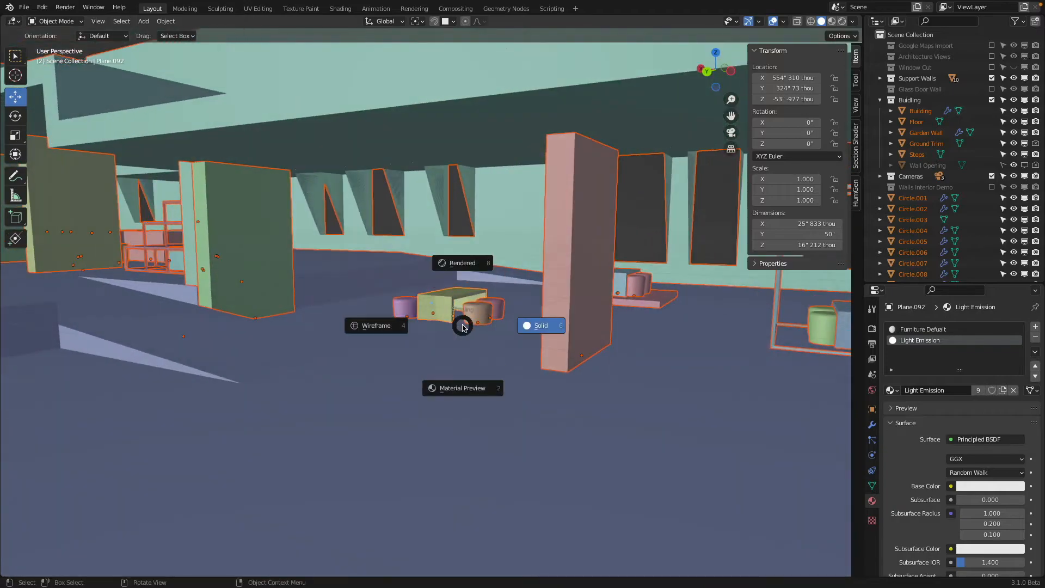
left_click(461, 274)
key("alt+a")
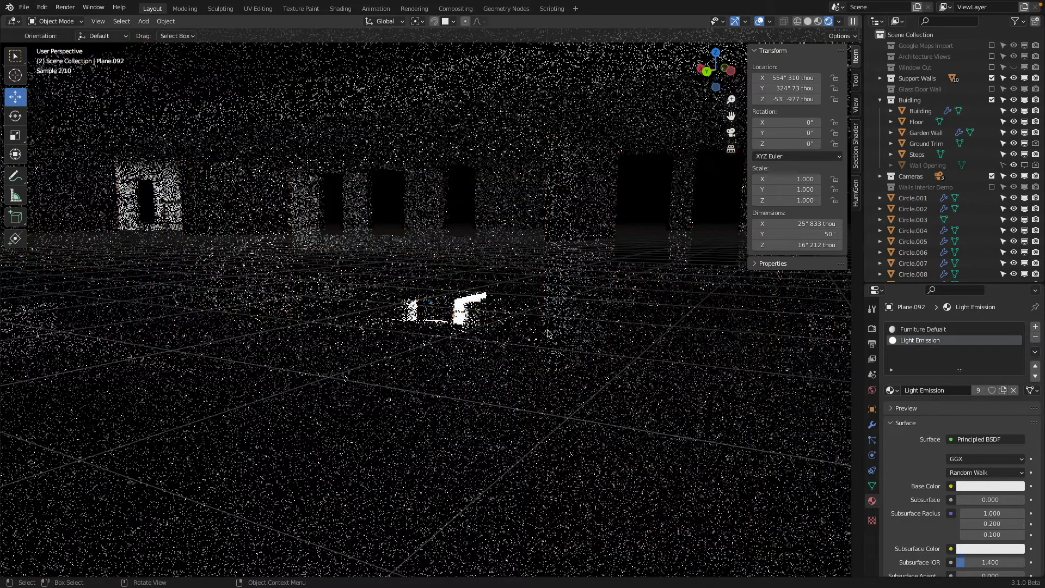
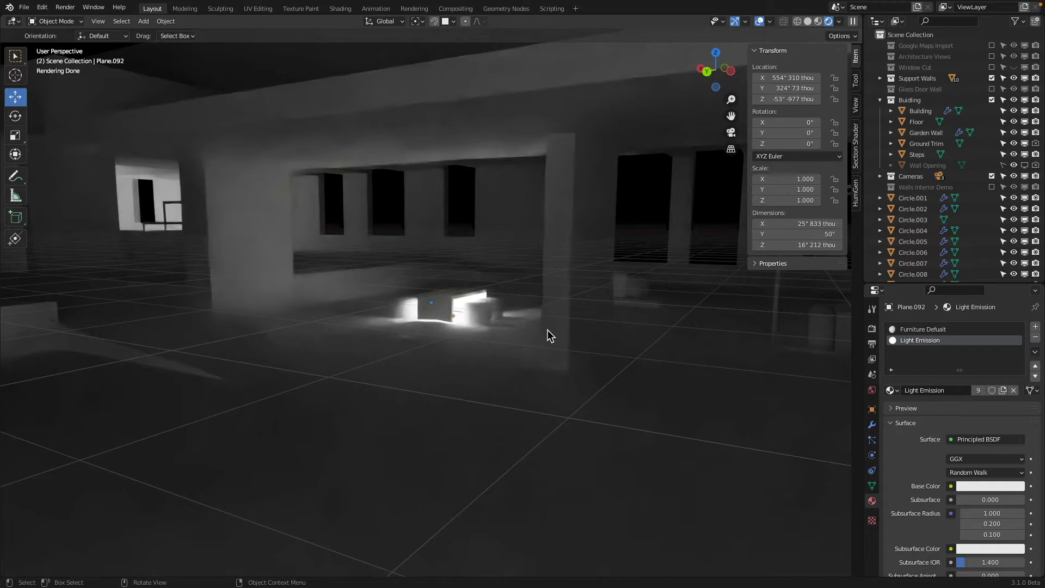
- Return to solid shading and hide the Building shell to expose the interior furniture
key("z")
left_click(429, 249)
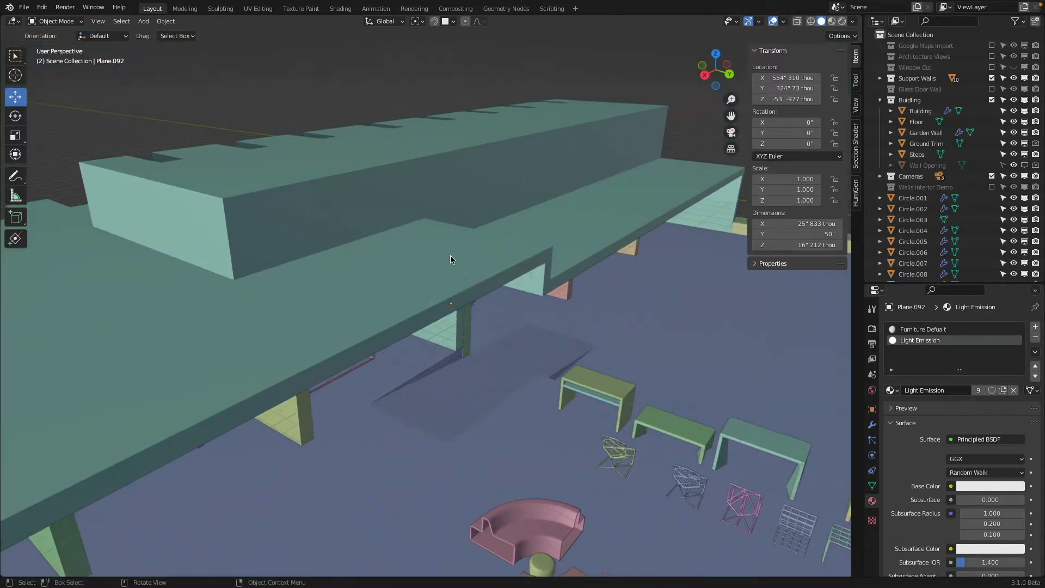
left_click(450, 256)
key("h")
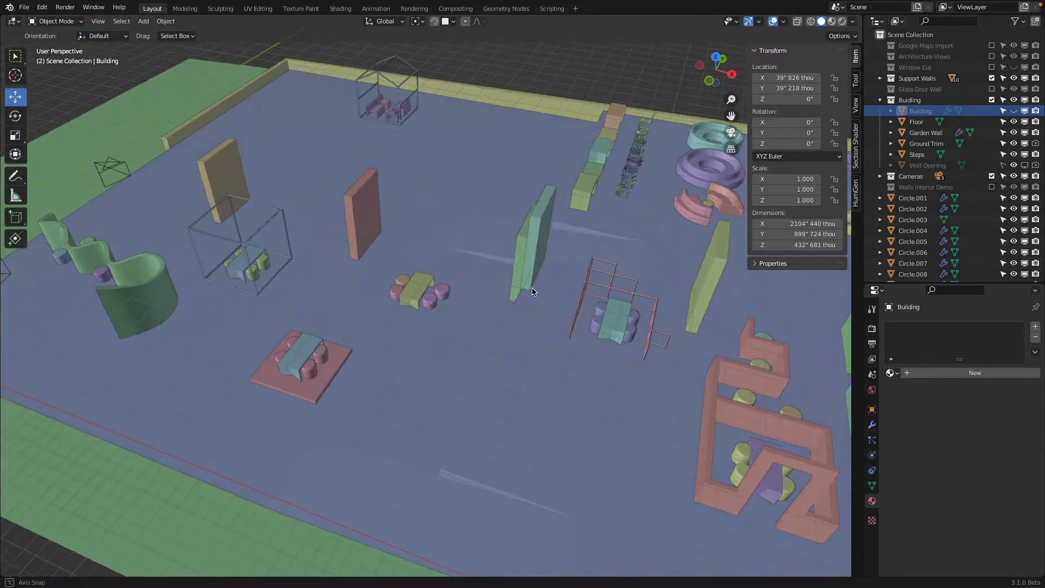
- Add a horizontal loop cut around the square platform and slide it close to the platform's bottom edge
middle_click_drag(532, 291, 420, 297)
scroll(457, 253, "up", 3)
left_click(374, 295)
scroll(329, 319, "up", 3)
key("Tab")
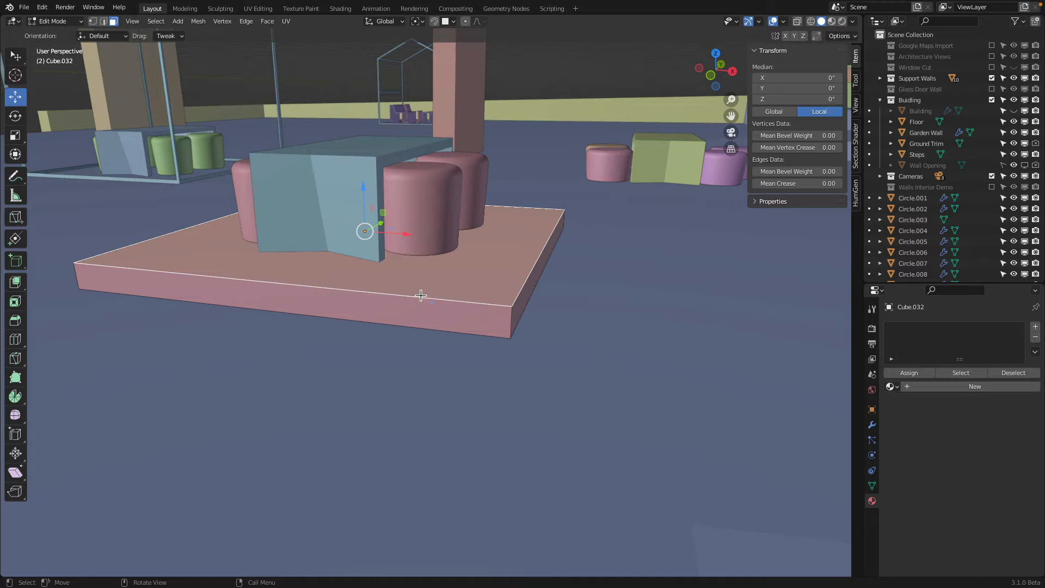
key("ctrl+r")
left_click(515, 320)
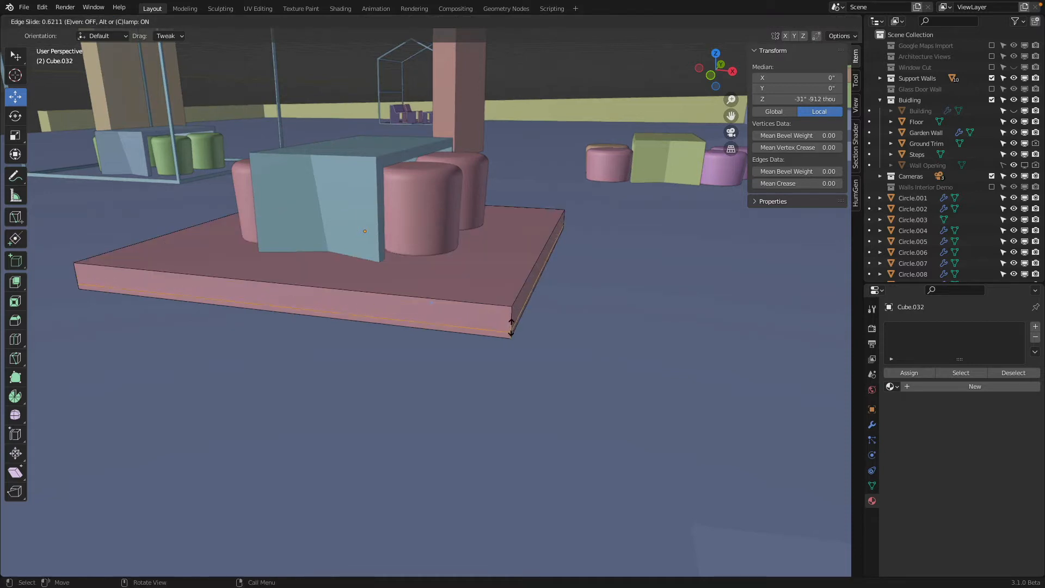
left_click(511, 326)
key("Tab")
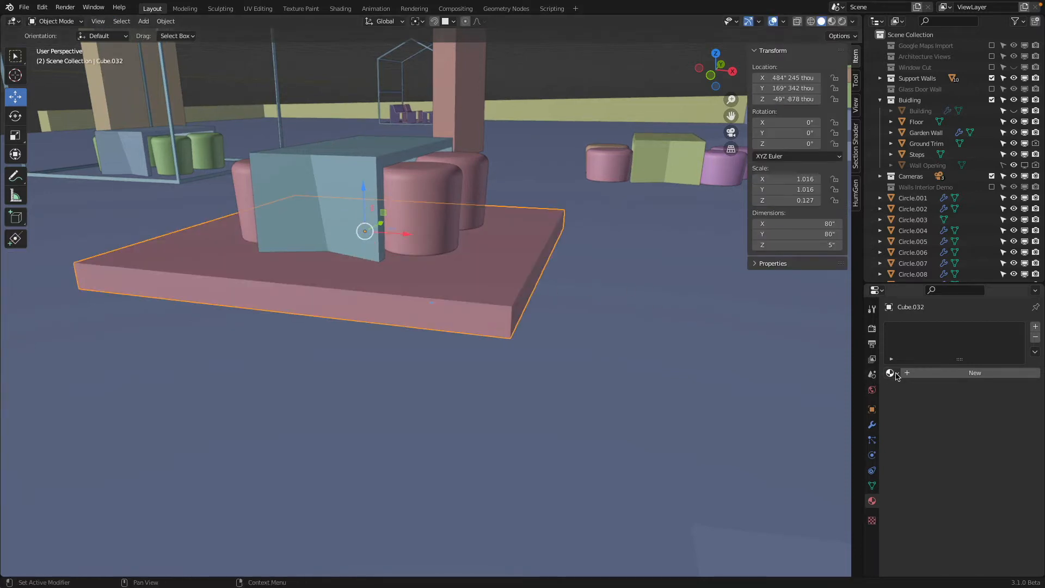
- Apply the existing "Furniture Defualt" material to the square platform
left_click(893, 373)
type("d")
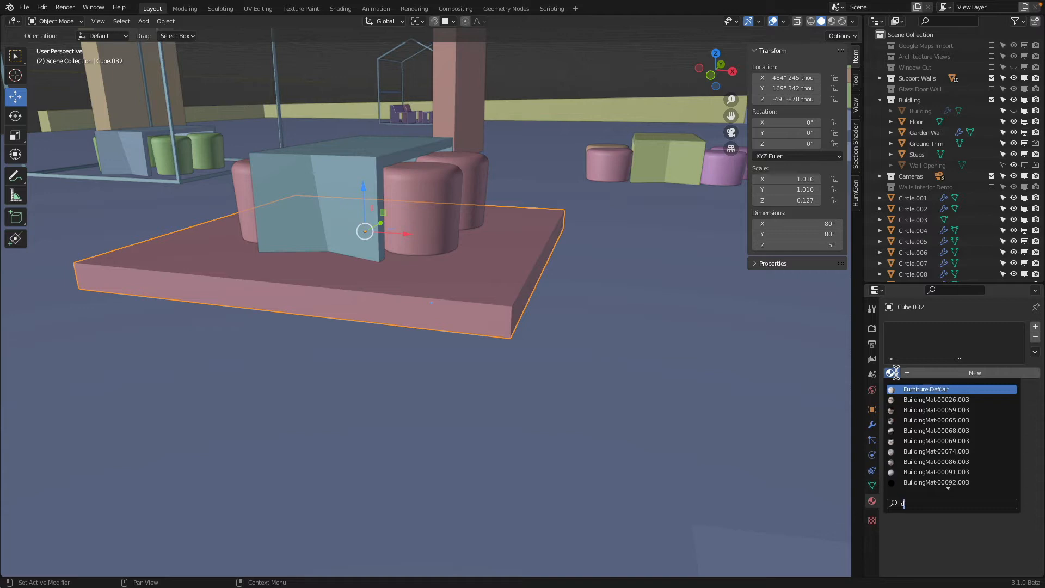
type("efau")
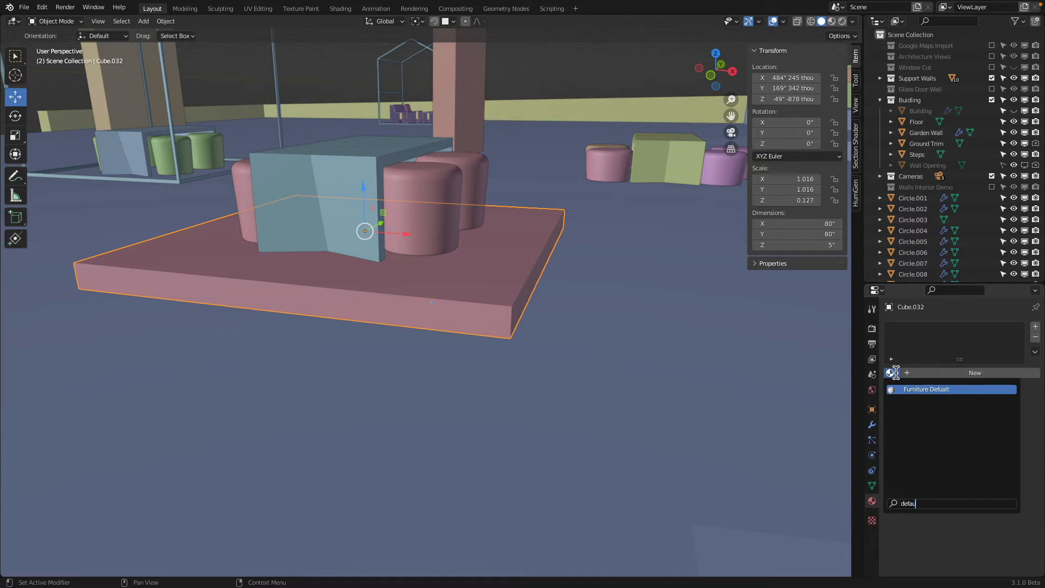
key("Return")
- Assign the Light Emission material in a second slot to the thin face loop around the platform's base
key("Tab")
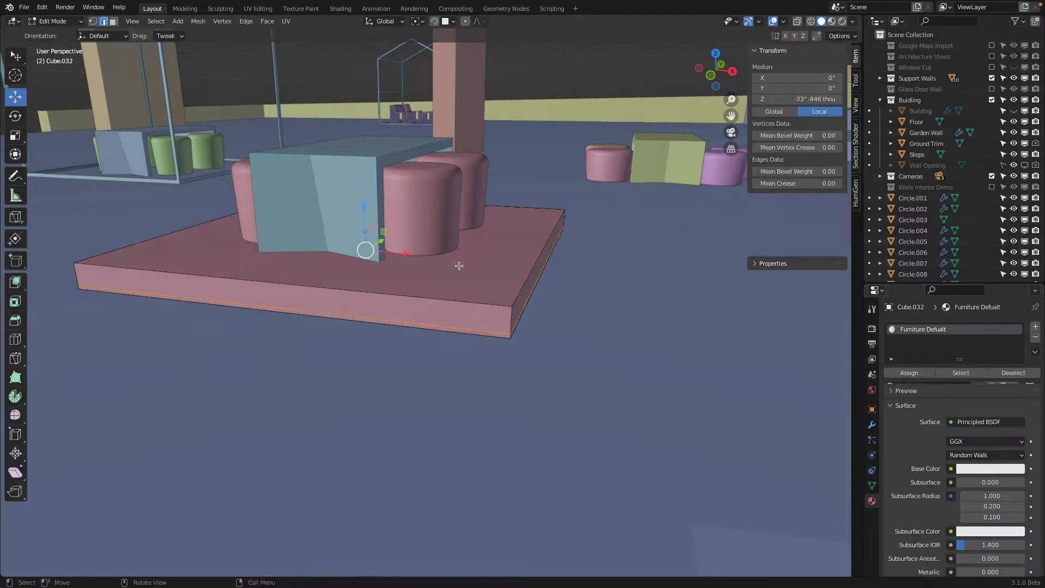
left_click(114, 22)
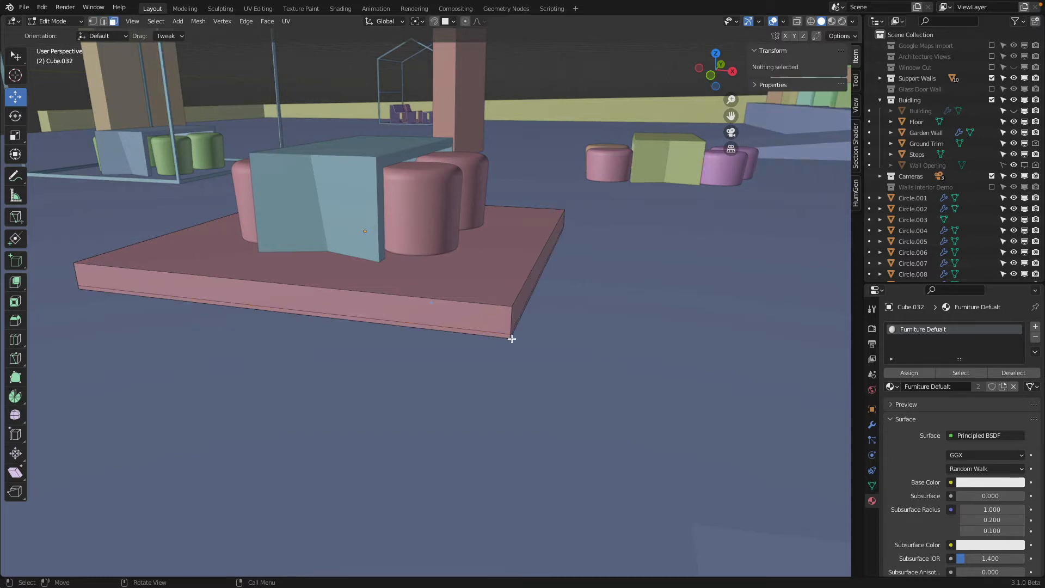
middle_click_drag(511, 338, 362, 299, "shift")
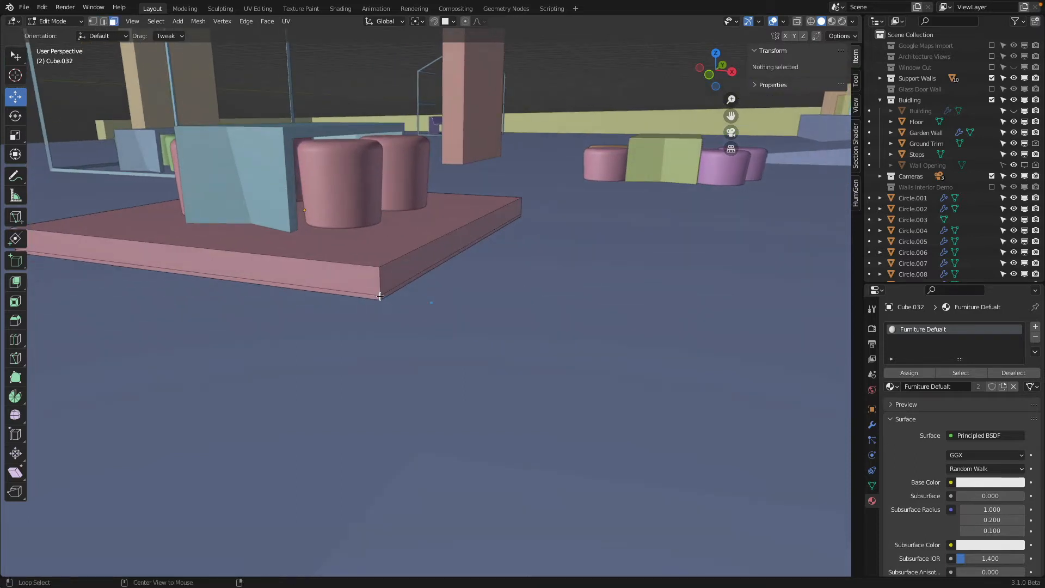
left_click(266, 274, "alt")
scroll(374, 309, "up", 2)
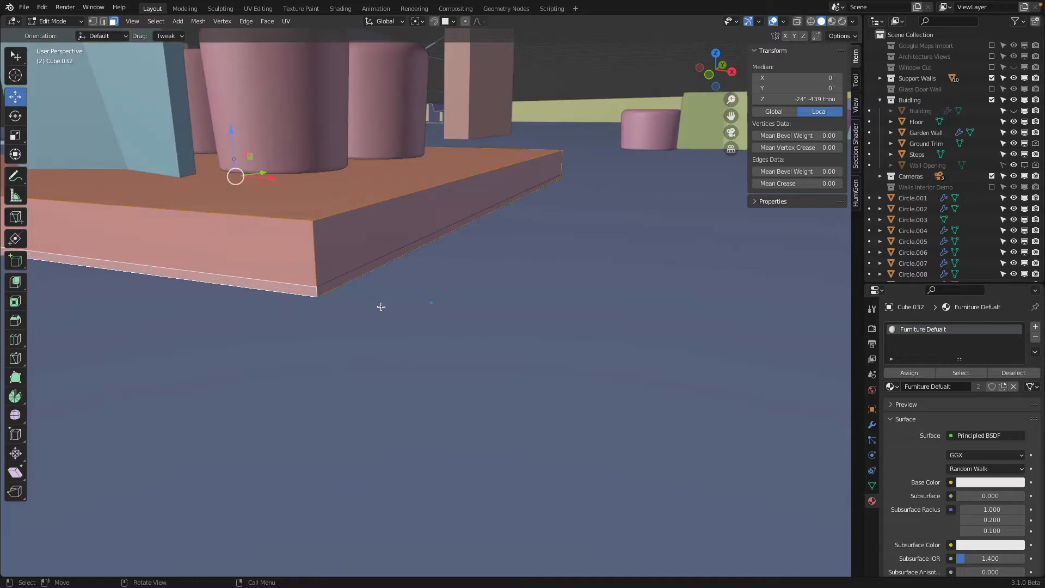
left_click(316, 293, "alt")
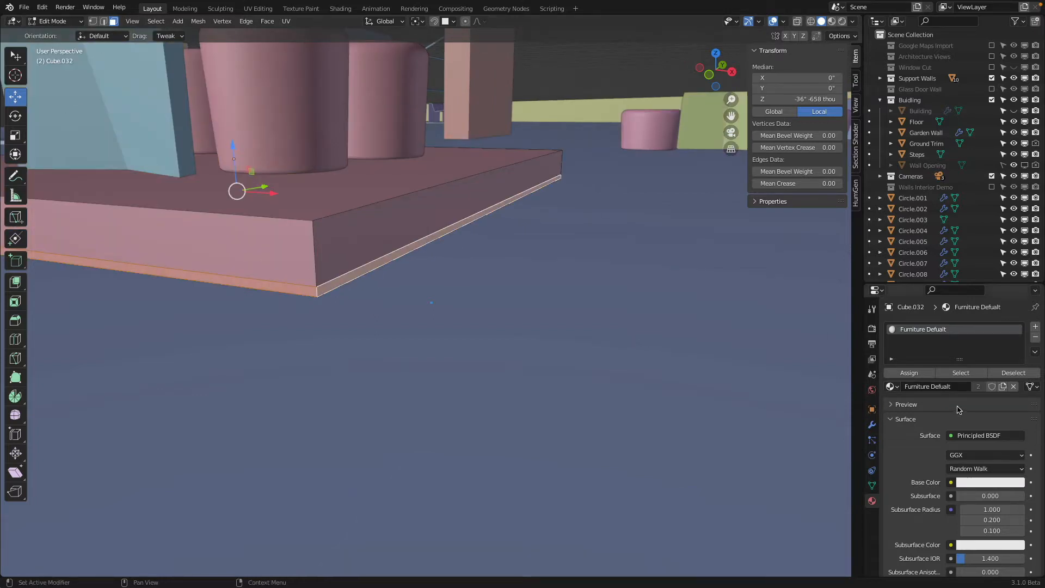
left_click(1036, 327)
left_click(892, 405)
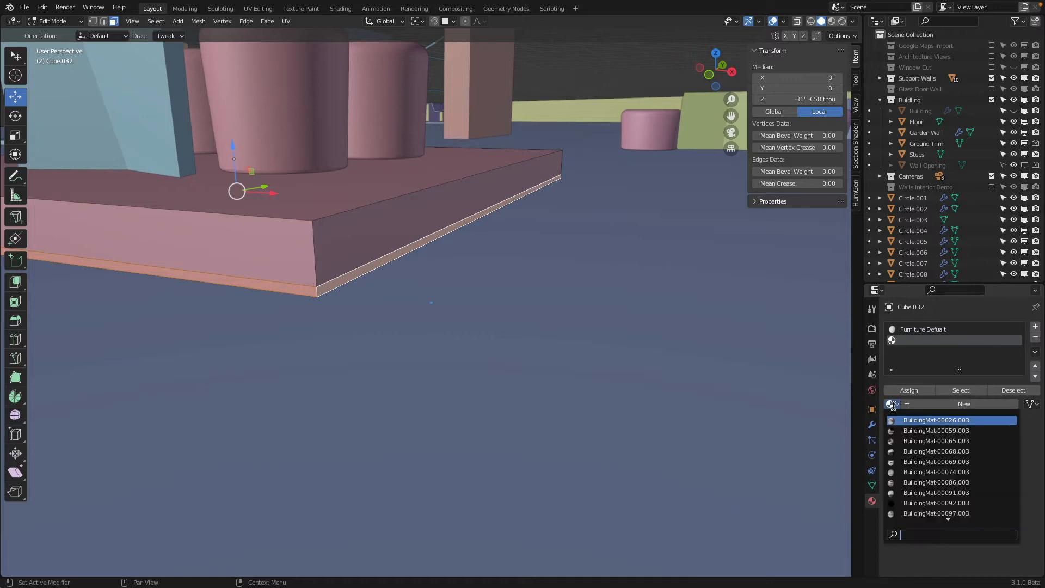
type("emi")
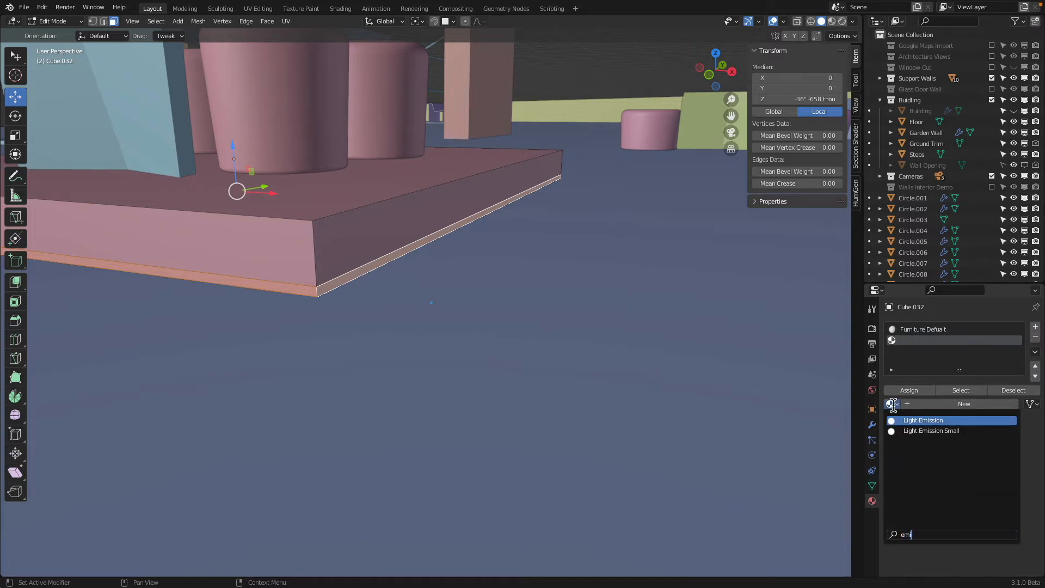
key("Return")
left_click(925, 393)
- Preview the platform's glowing base strip in rendered shading and return to solid shading in Object Mode
scroll(571, 336, "down", 7)
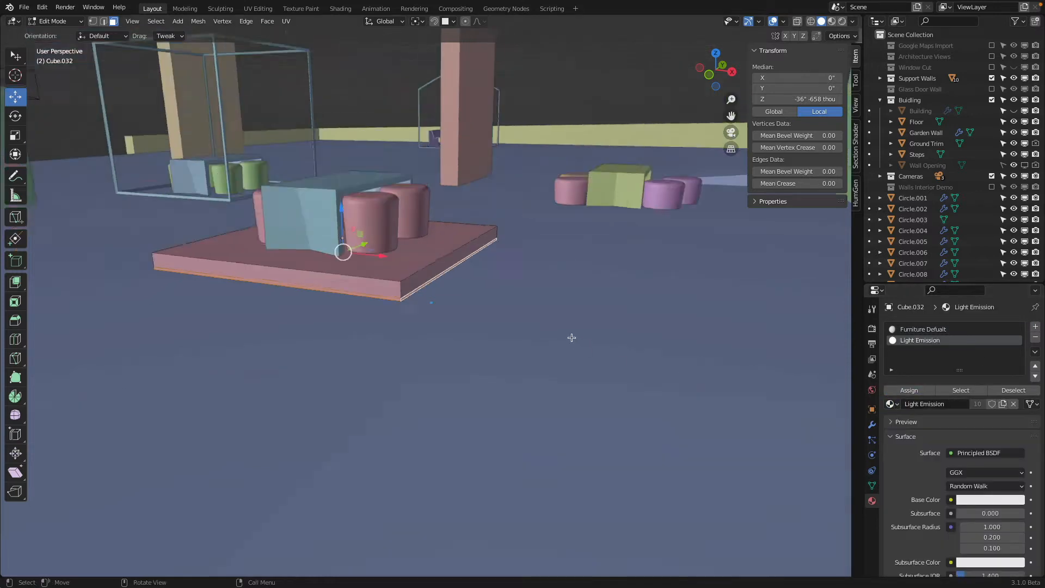
key("Tab")
key("z")
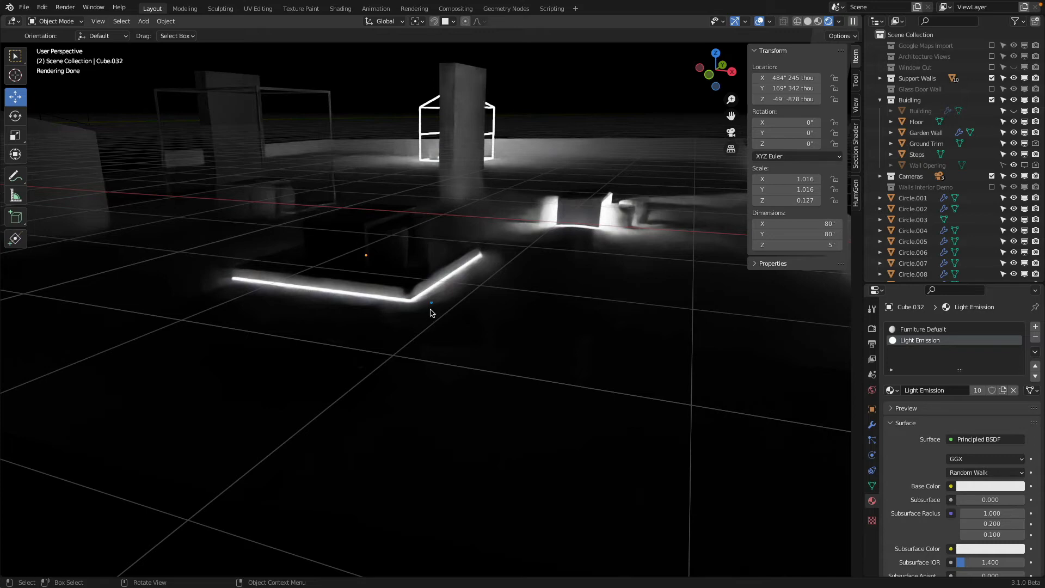
mouse_move(431, 313)
middle_mouse_down()
mouse_move(432, 350)
mouse_move(424, 336)
middle_mouse_up()
key("z")
scroll(413, 336, "up", 3)
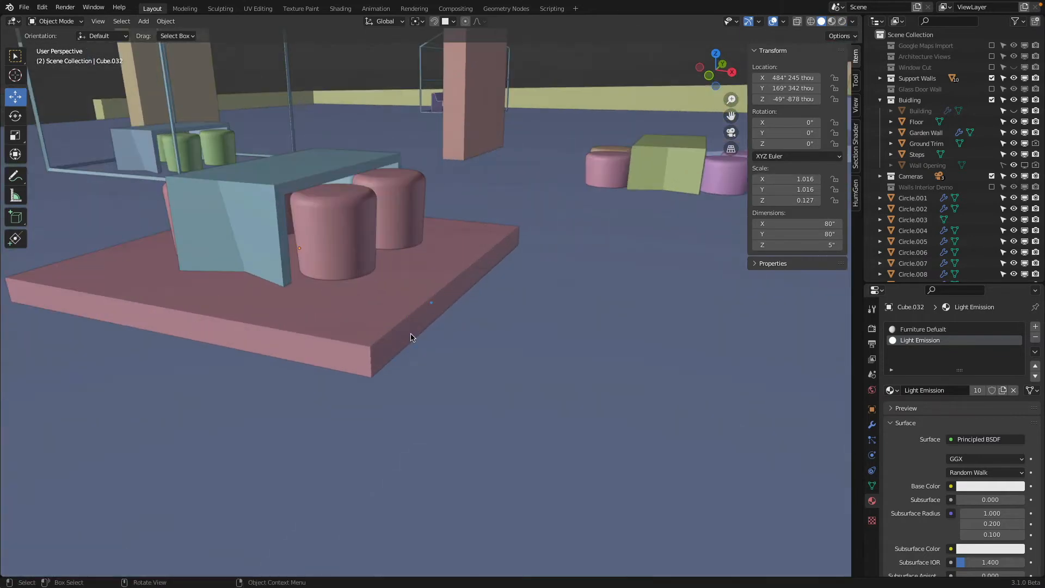
key("Tab")
scroll(412, 338, "down", 8)
key("Tab")
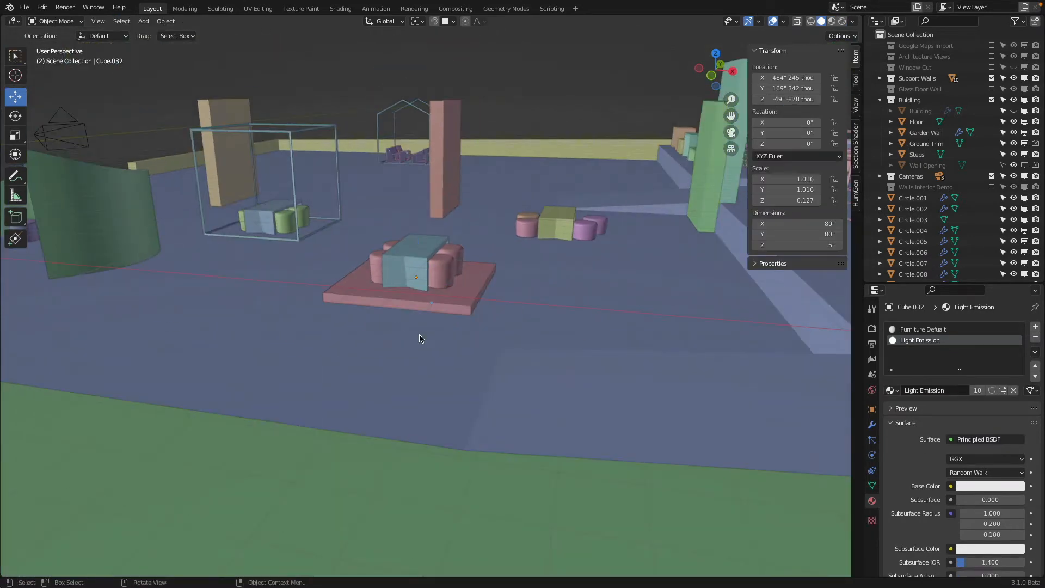
- Duplicate the platform with its table and four stools in top wireframe view, offset about -18 inches in X and 126 inches in Y
key("KP_7")
key("z")
left_click(355, 373)
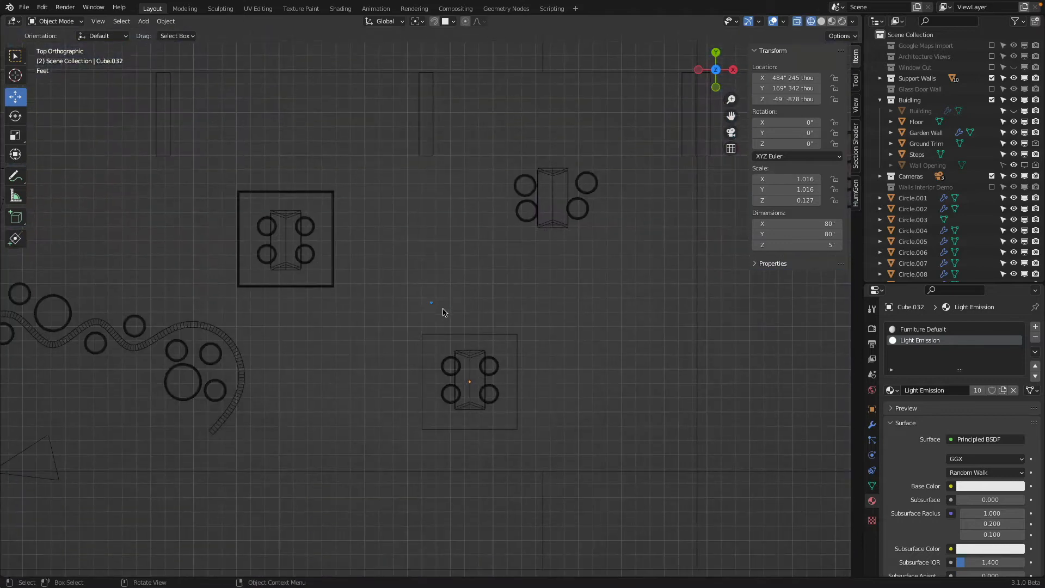
key("b")
left_click_drag(408, 316, 540, 430)
scroll(541, 430, "down", 3)
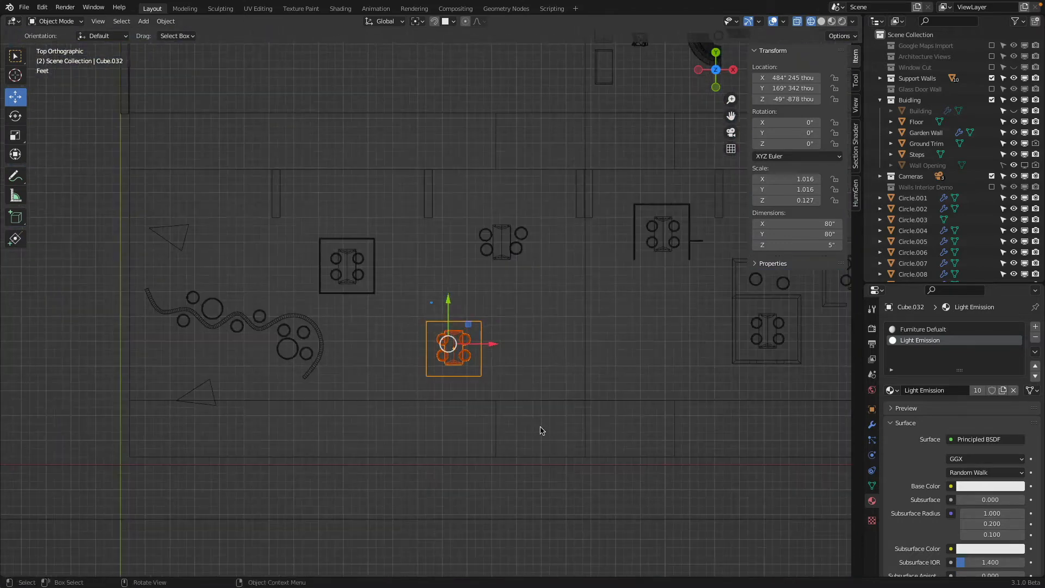
middle_click_drag(472, 295, 558, 469, "shift")
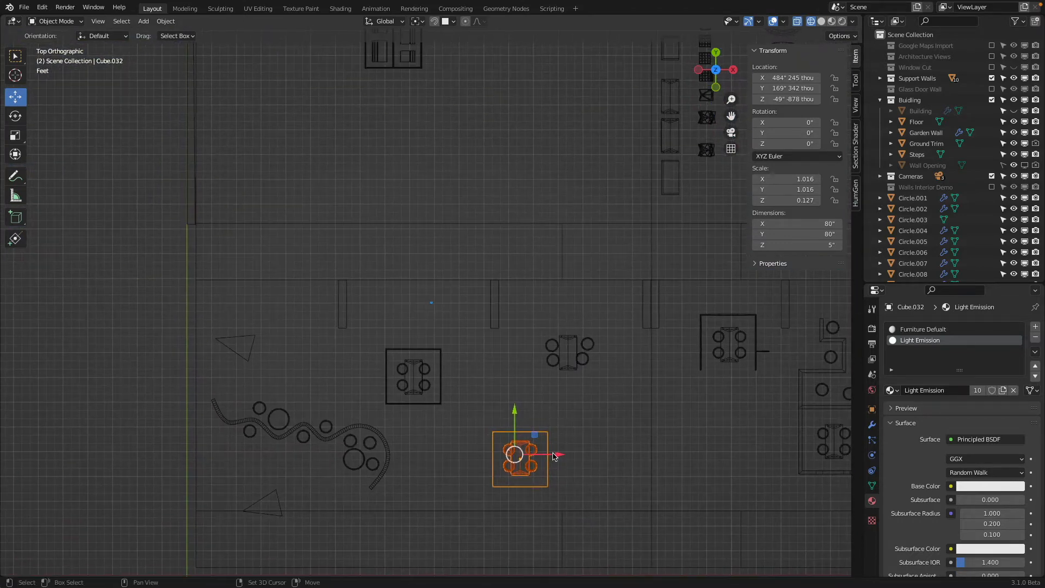
key("shift+d")
left_click(544, 368)
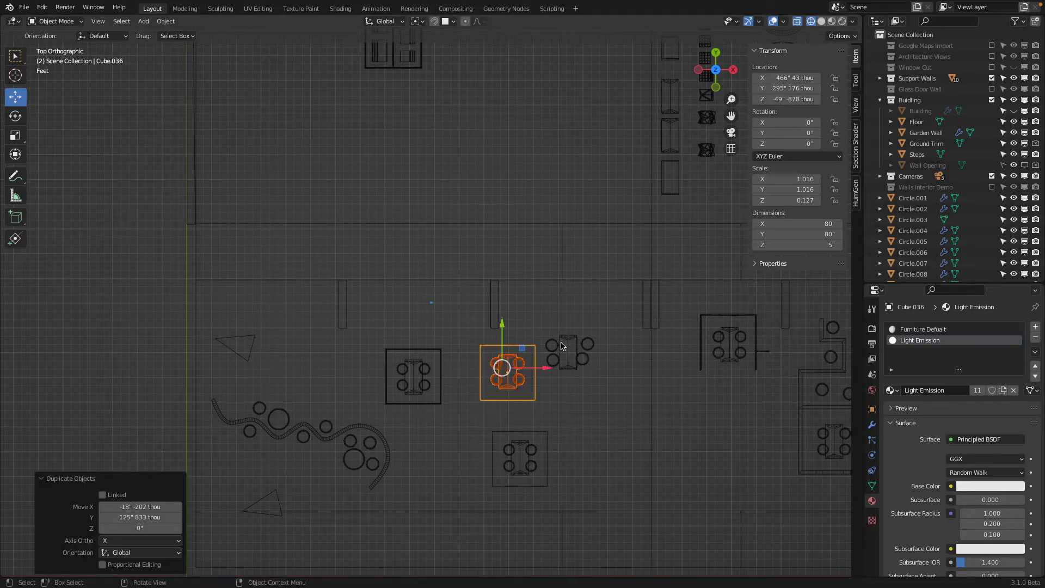
- Move the loose table with four stools that overlaps the copied platform to the open floor on the +Y side of the wavy bench
key("alt+a")
key("b")
left_click_drag(540, 321, 617, 399)
middle_click_drag(620, 408, 532, 379, "shift")
key("g")
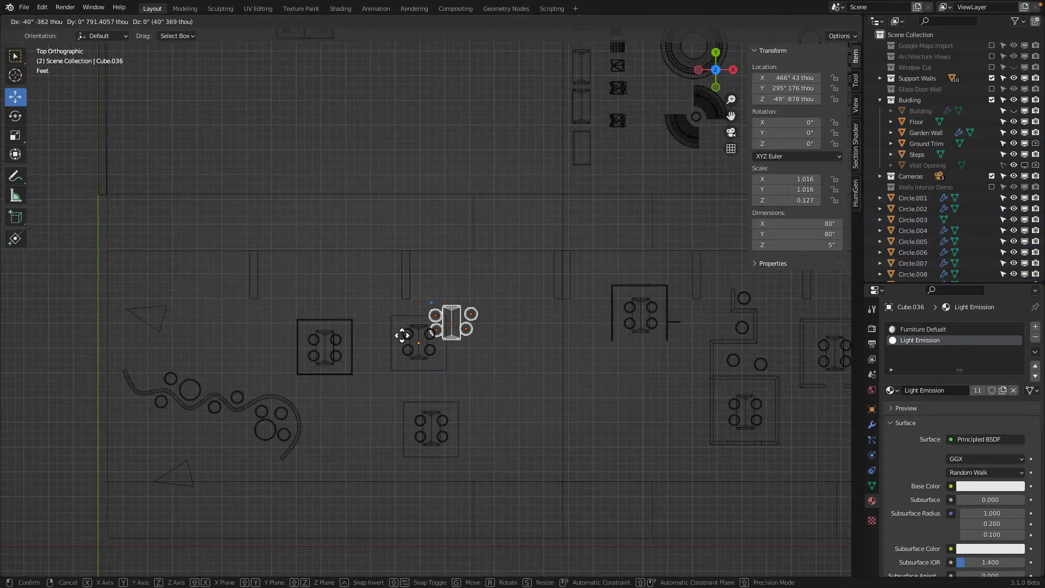
left_click(145, 305)
scroll(403, 335, "up", 2)
- Move the copied platform with its table and stools about 93 inches in X and 44 inches in Y
key("alt+a")
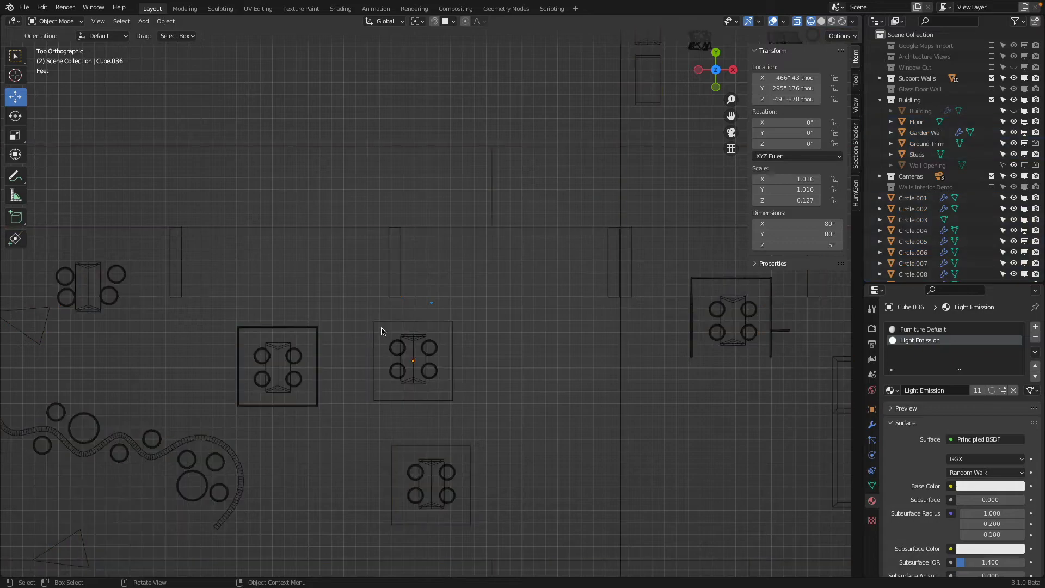
key("b")
left_click_drag(369, 313, 512, 424)
key("g")
left_click(527, 332)
- Isolate the moved platform in solid shading by hiding all other objects, and open its mesh for editing from below
mouse_move(536, 376)
middle_mouse_down()
mouse_move(512, 358)
mouse_move(517, 333)
middle_mouse_up()
scroll(520, 355, "up", 4)
key("shift+z")
middle_click_drag(615, 329, 498, 349, "shift")
middle_click_drag(495, 416, 488, 399)
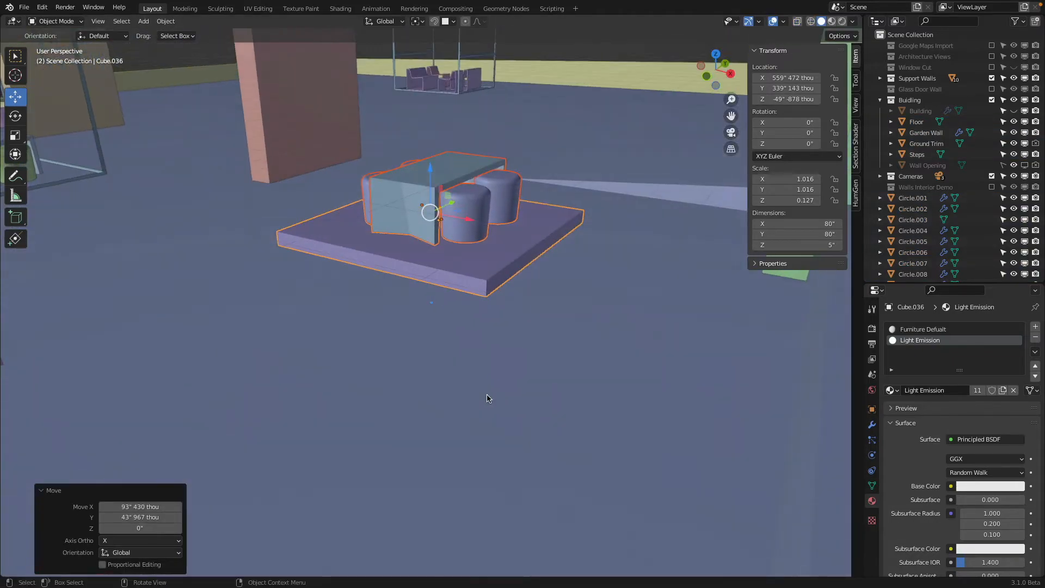
scroll(462, 329, "up", 4)
left_click(481, 308)
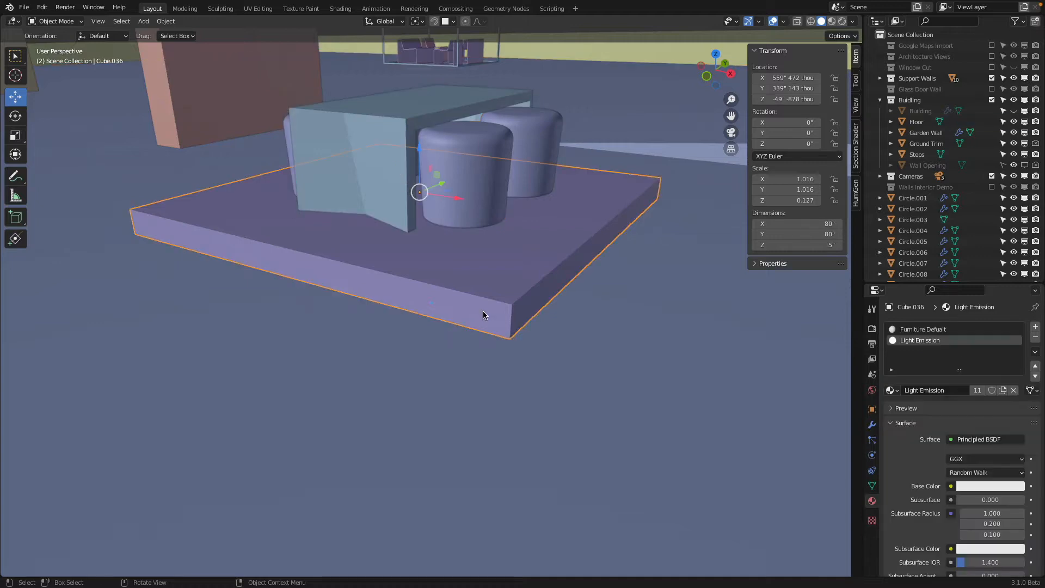
key("Tab")
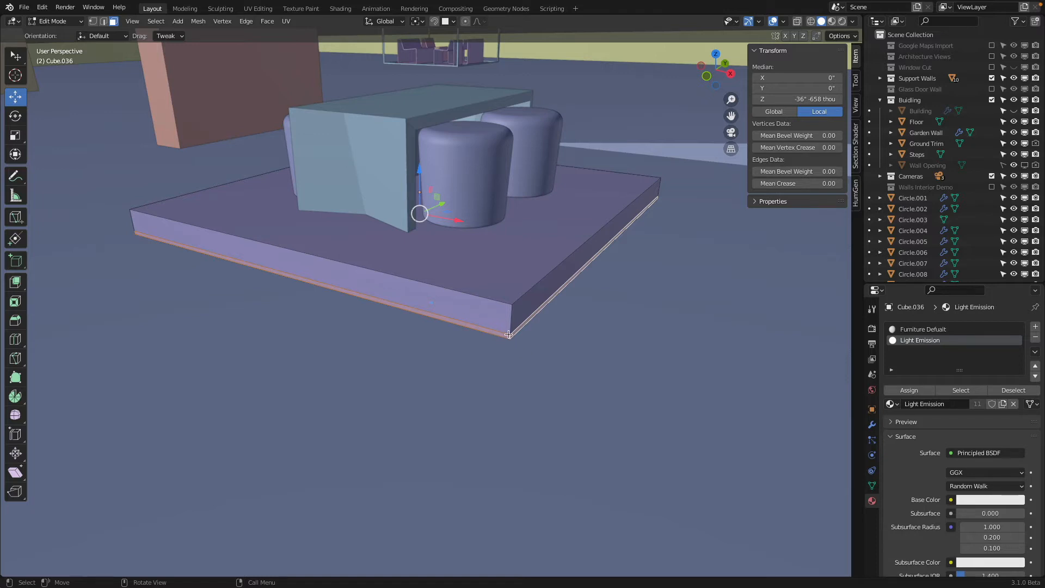
key("Tab")
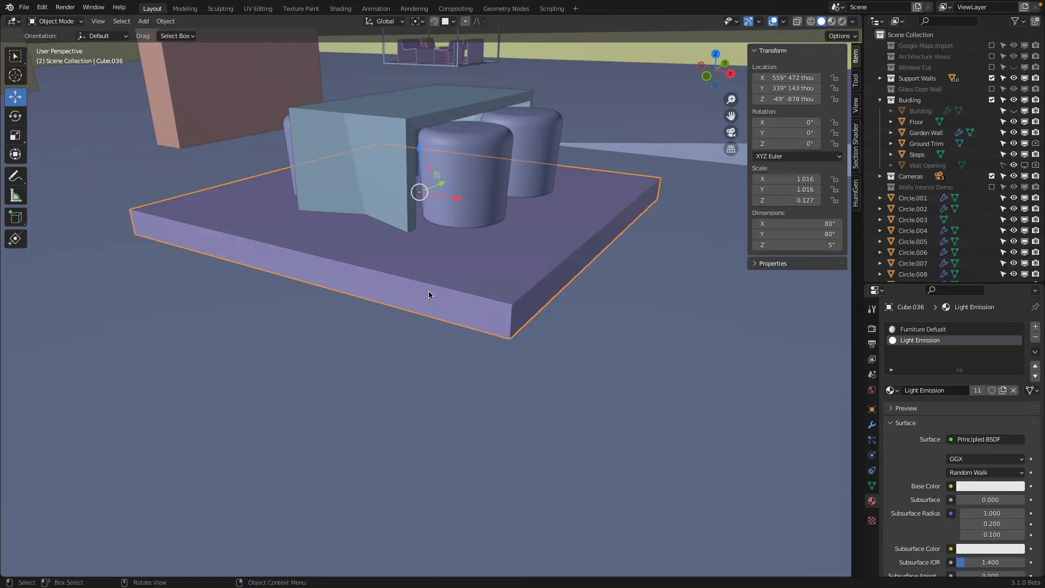
key("shift+h")
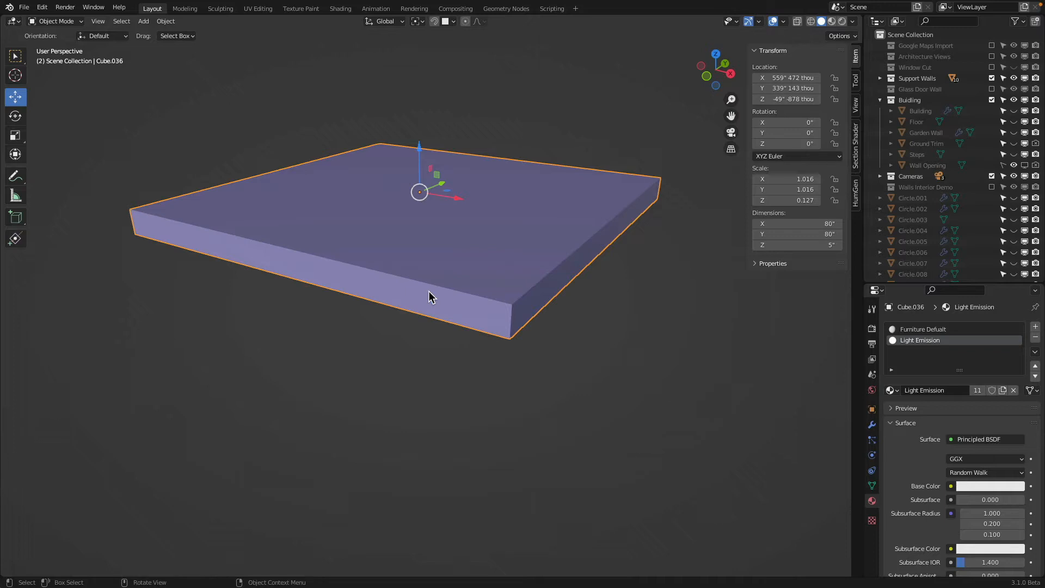
middle_click_drag(405, 276, 414, 328)
key("Tab")
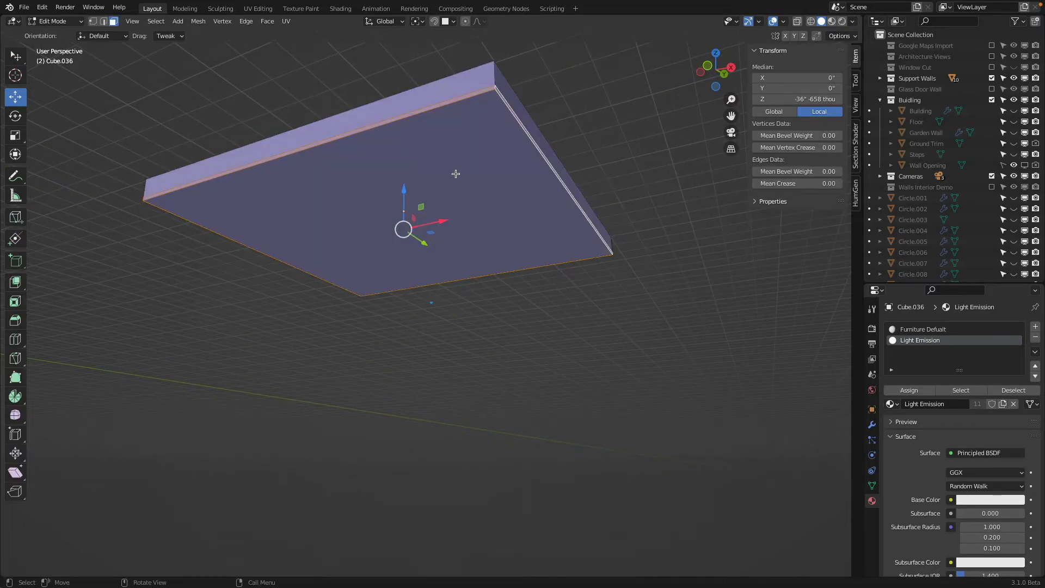
- Try to extrude the thin face loop around the platform's base with Extrude Region, and undo it
scroll(457, 171, "up", 3)
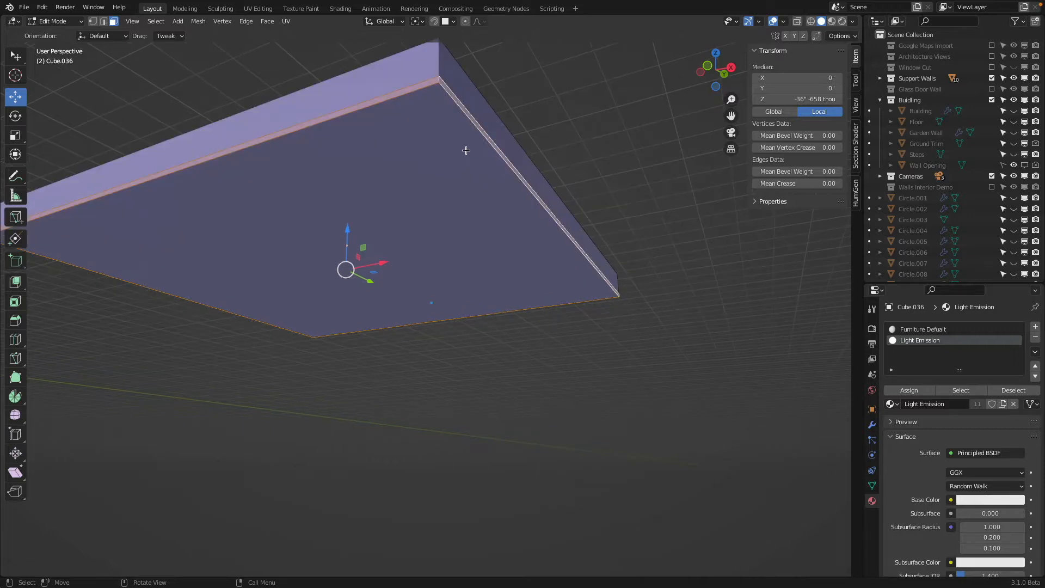
key("e")
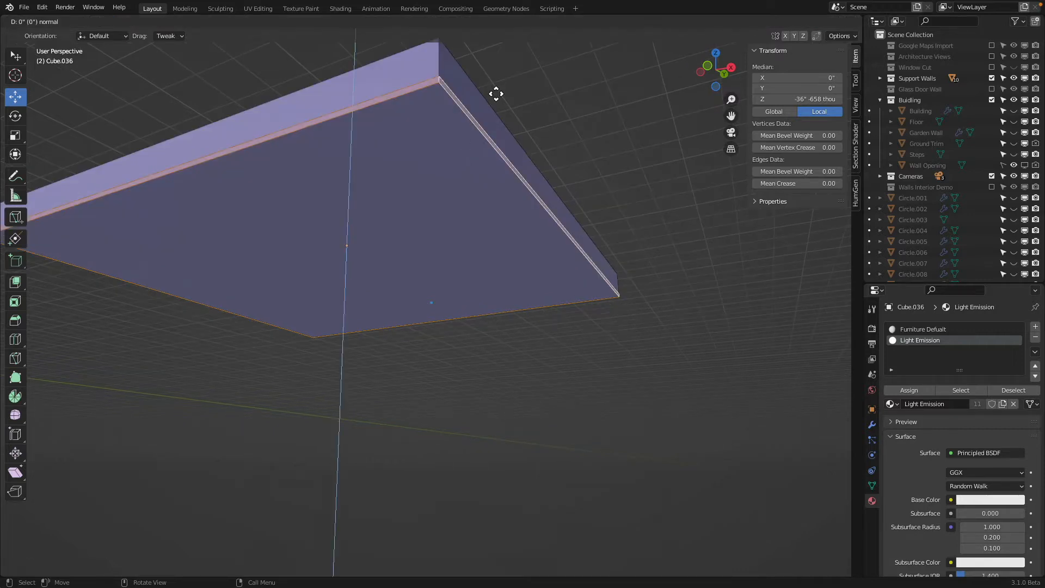
right_click(492, 89)
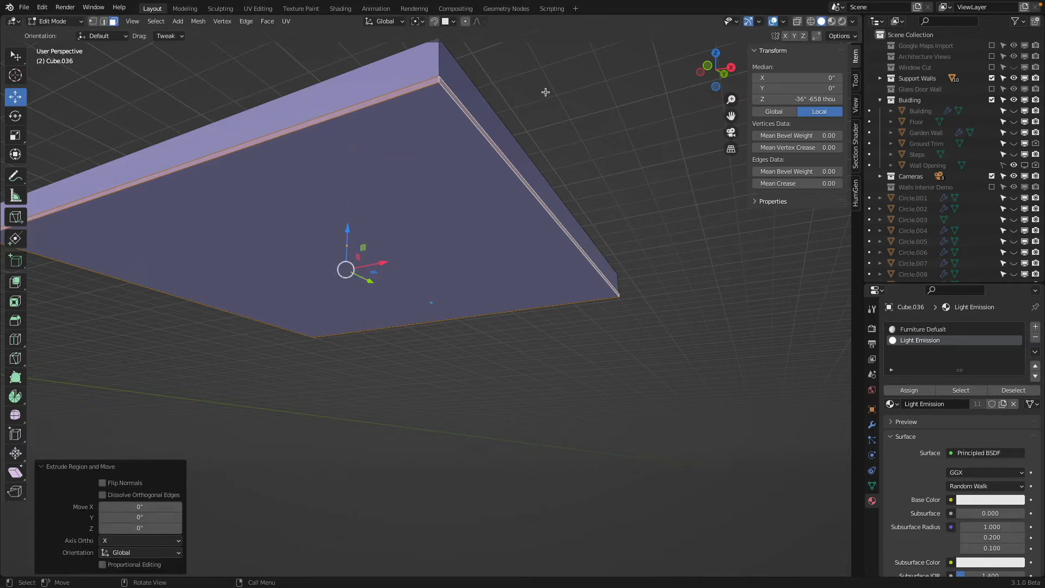
key("ctrl+z")
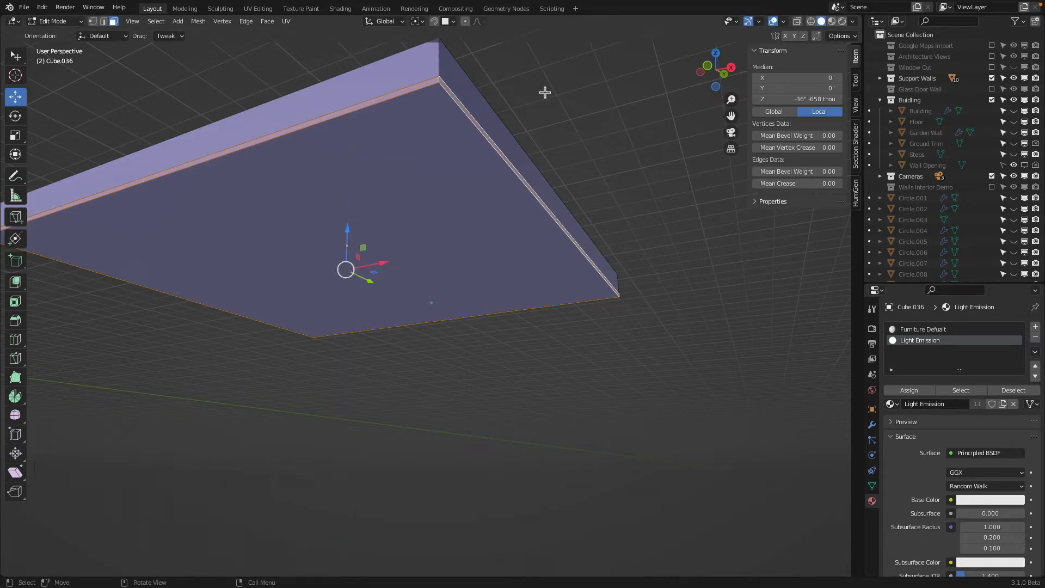
left_click(16, 282)
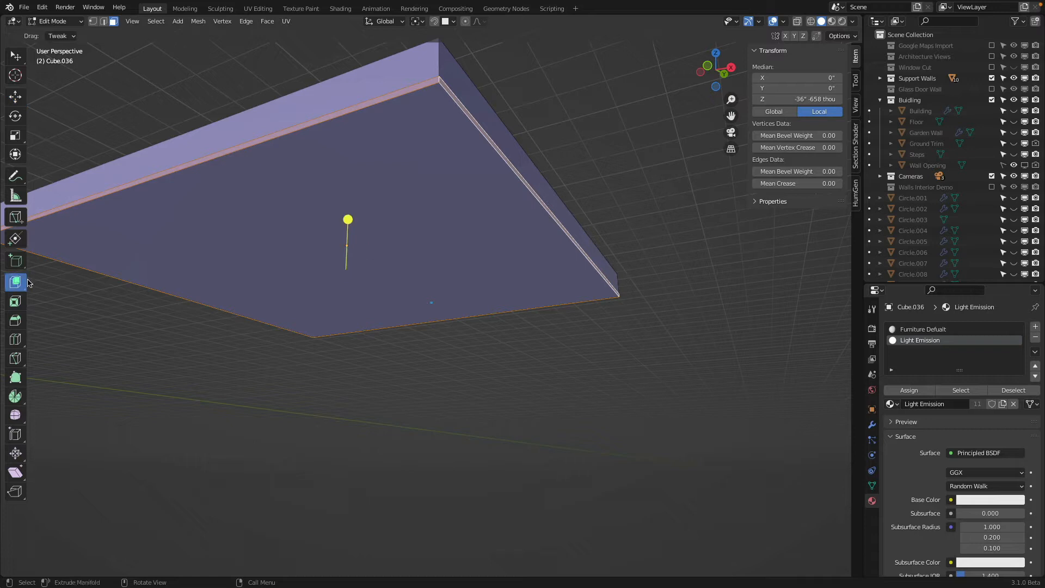
left_click_drag(351, 223, 357, 203)
mouse_move(361, 211)
middle_mouse_down()
mouse_move(383, 217)
mouse_move(363, 219)
middle_mouse_up()
key("ctrl+z")
- Try Extrude Manifold and Extrude Along Normals on the platform's base face loop, undoing each attempt
left_click(25, 280)
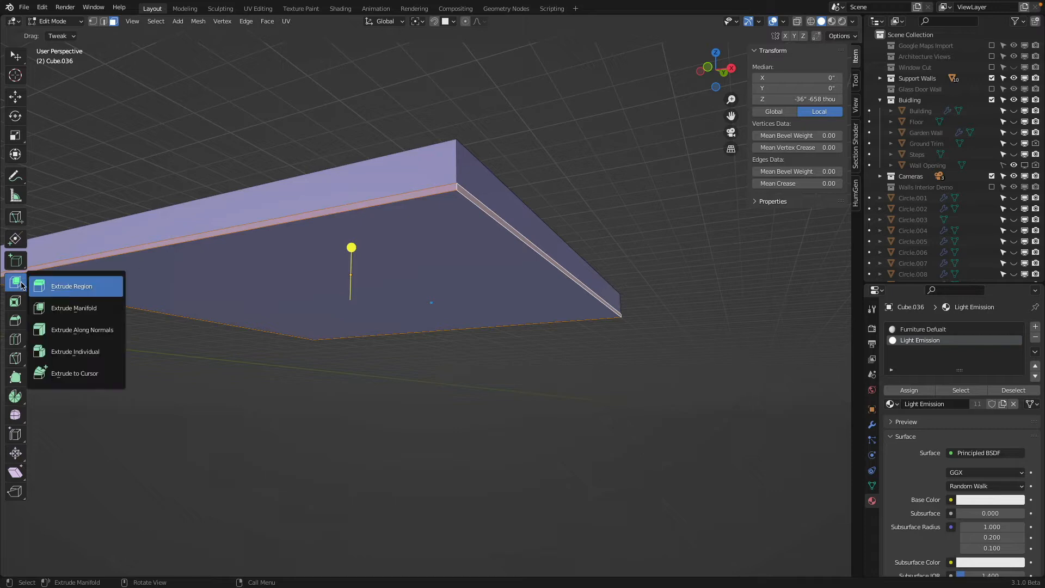
left_click(51, 307)
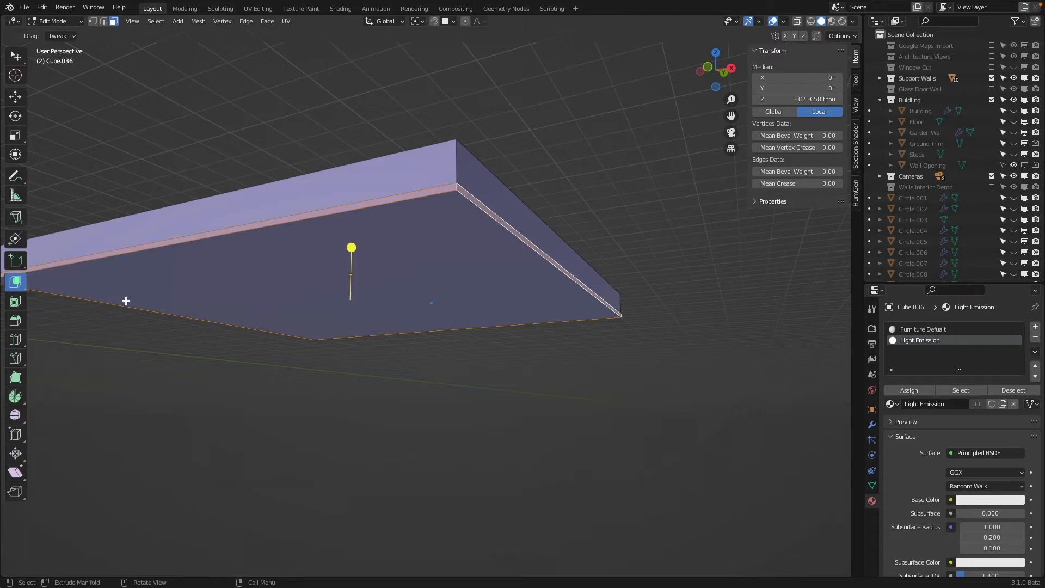
left_click_drag(357, 254, 352, 263)
key("ctrl+z")
left_click(17, 284)
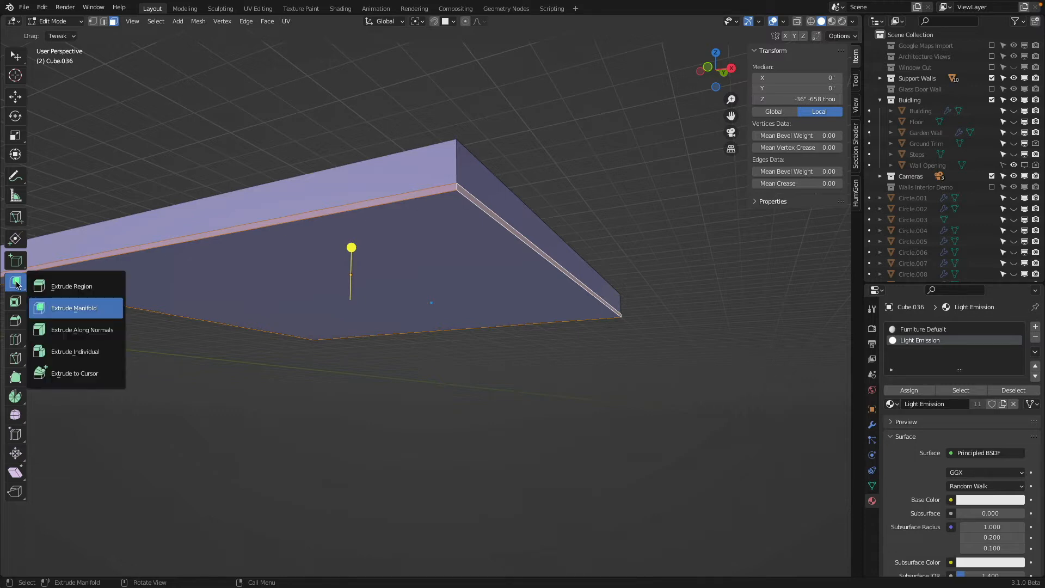
left_click(96, 334)
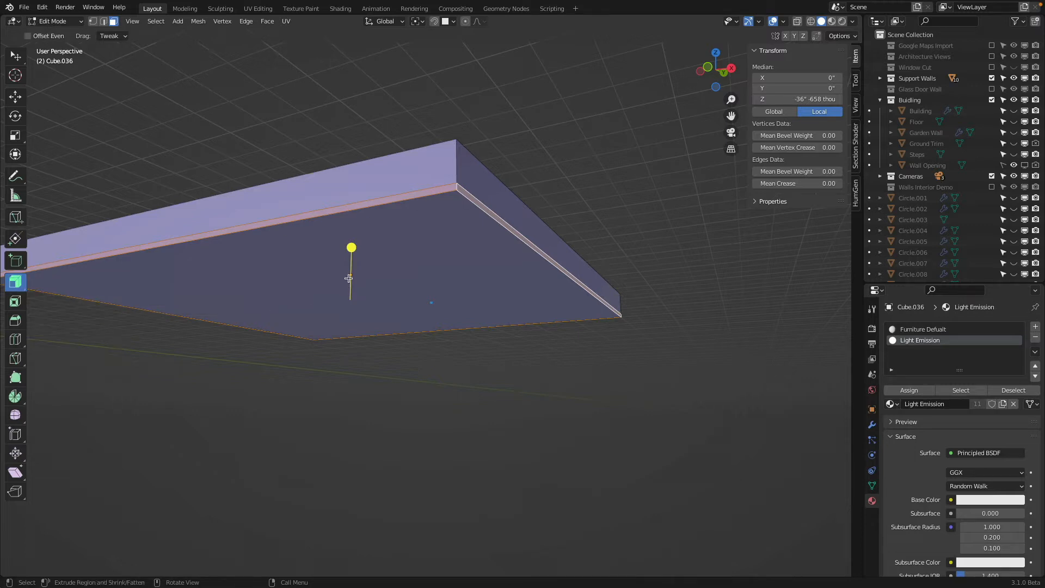
mouse_move(353, 249)
left_mouse_down()
mouse_move(357, 231)
mouse_move(352, 245)
left_mouse_up()
key("ctrl+z")
- Extrude the base face loop inward along its normals with an offset of about -0.98 inch
left_click(19, 283)
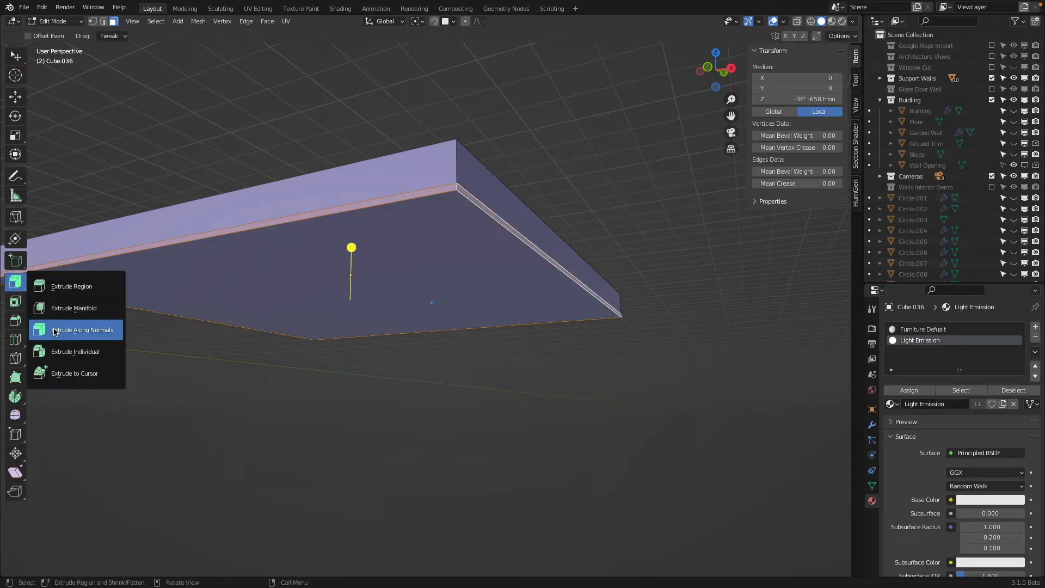
left_click(74, 308)
left_click_drag(354, 249, 359, 248)
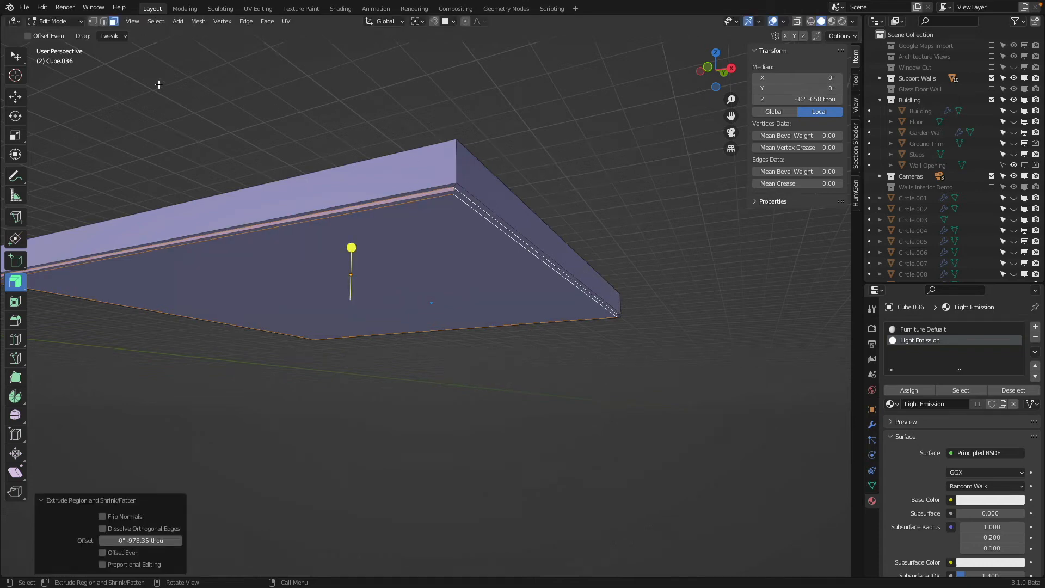
- Select the outer corner vertices of the platform's underside and delete its large bottom face
left_click(92, 24)
scroll(544, 170, "up", 2)
left_click(503, 97)
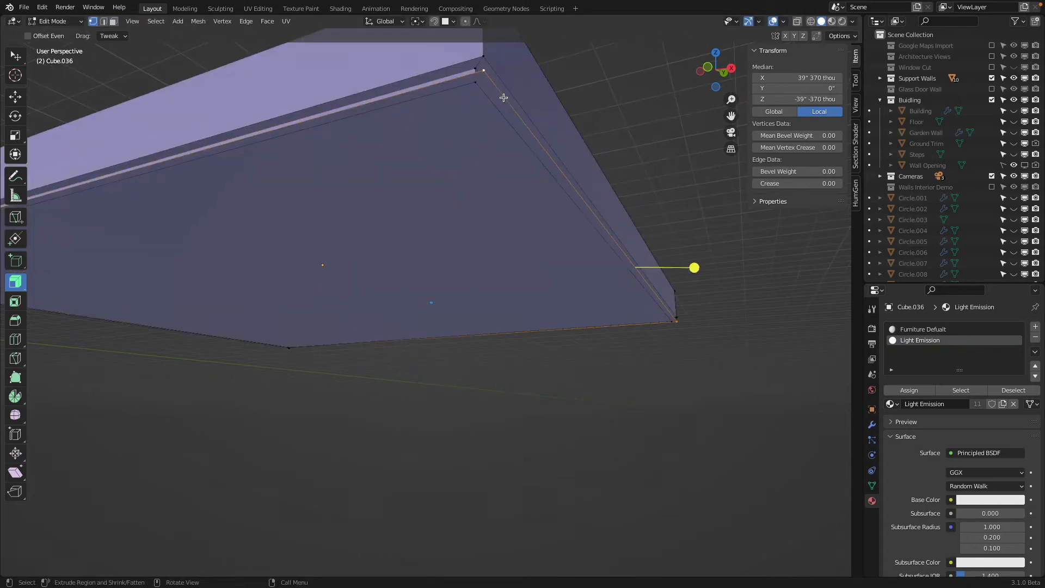
scroll(504, 100, "down", 3)
middle_click_drag(438, 143, 506, 154)
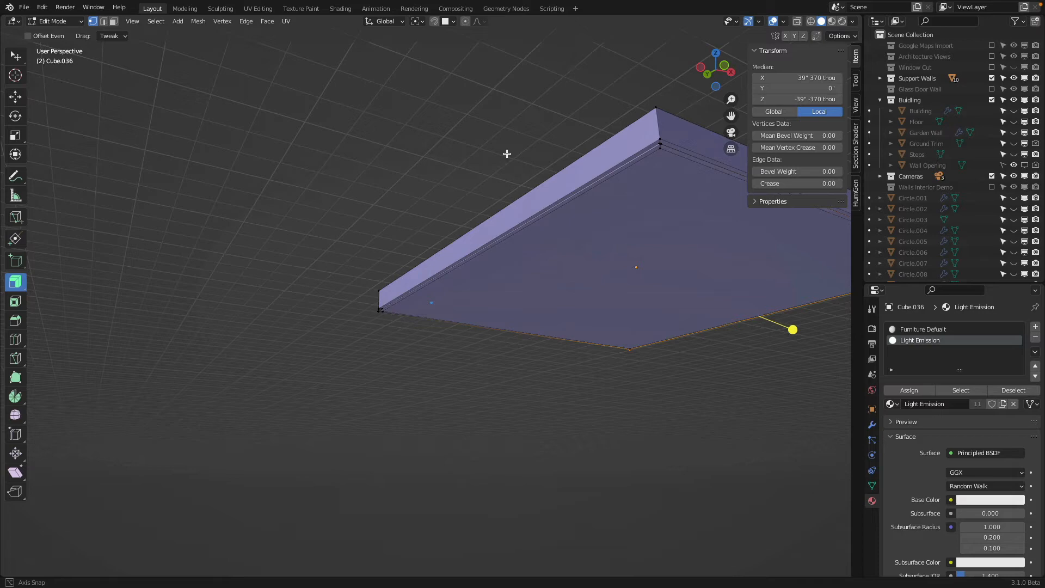
left_click(661, 143, "shift")
middle_click_drag(662, 143, 593, 161)
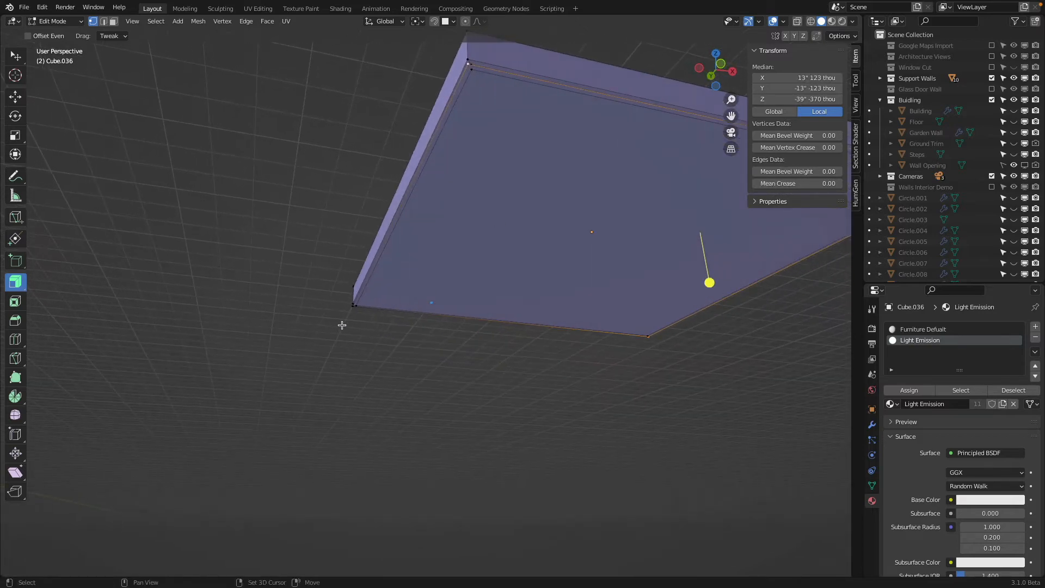
middle_click_drag(343, 325, 466, 345)
key("x")
left_click(414, 192)
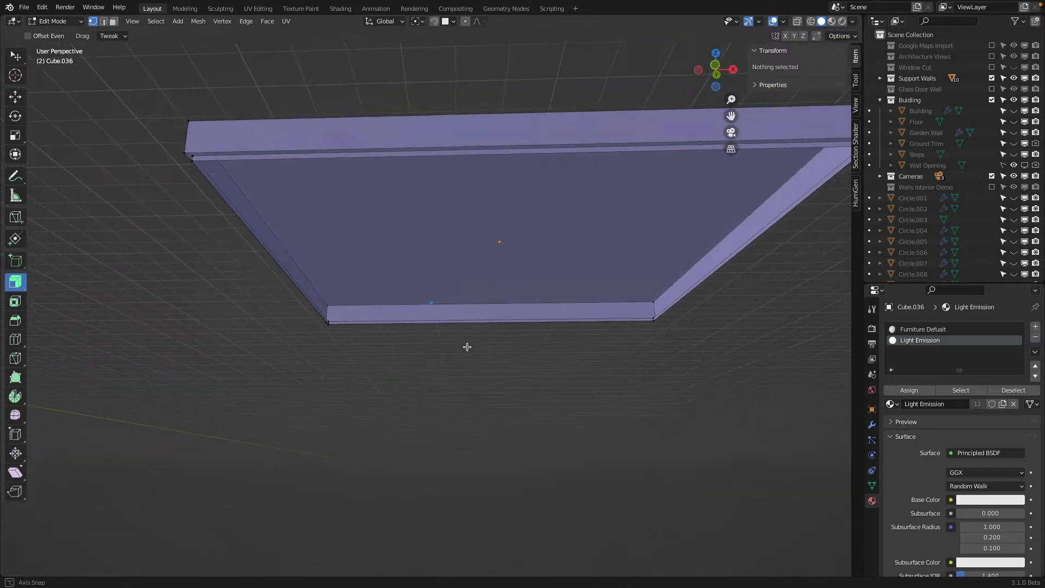
- Fill the platform's open underside with a new face between the four recessed bottom corner vertices
left_click(215, 177)
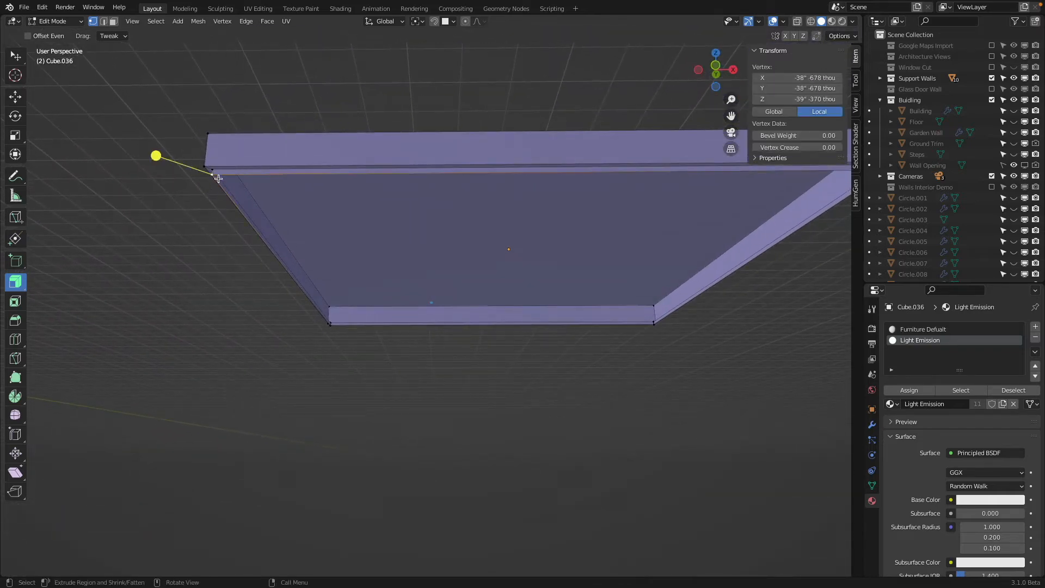
left_click(333, 327, "shift")
left_click(655, 331, "shift")
middle_click_drag(653, 338, 618, 348)
left_click(510, 195, "shift")
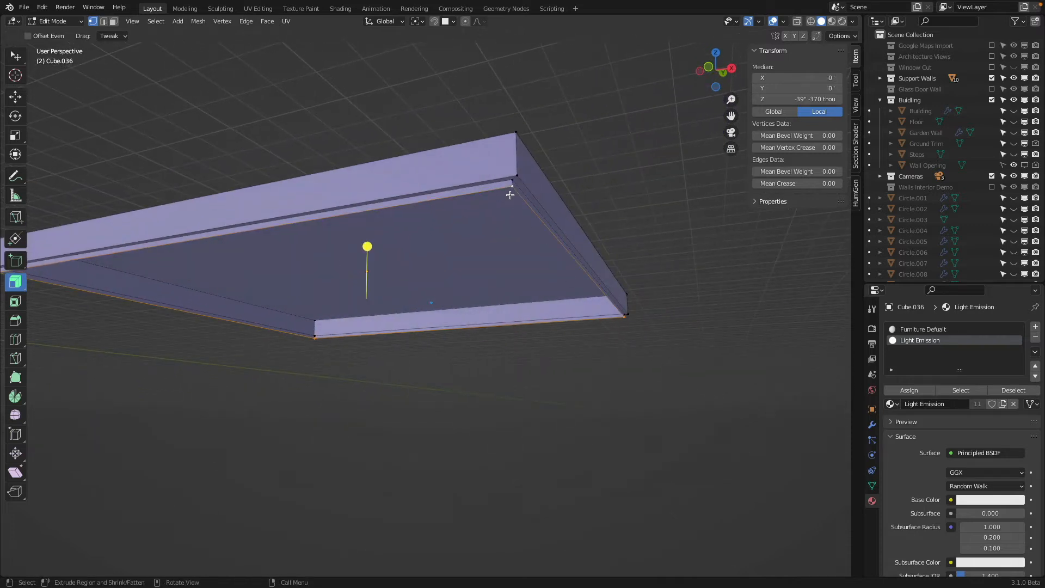
key("f")
- Preview the platform's recessed base in rendered shading from Object Mode and return to solid shading
key("Tab")
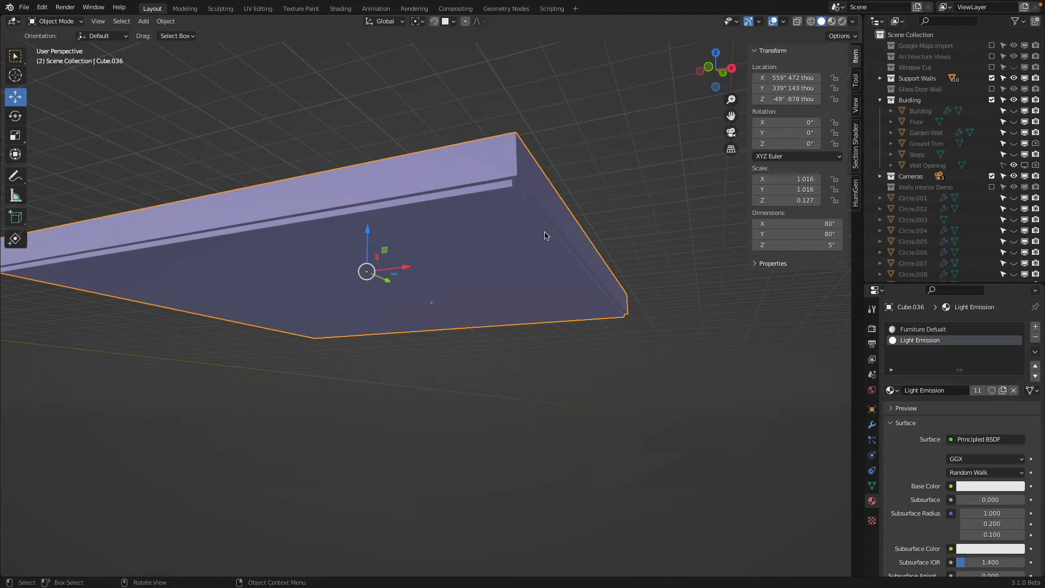
key("z")
key("z")
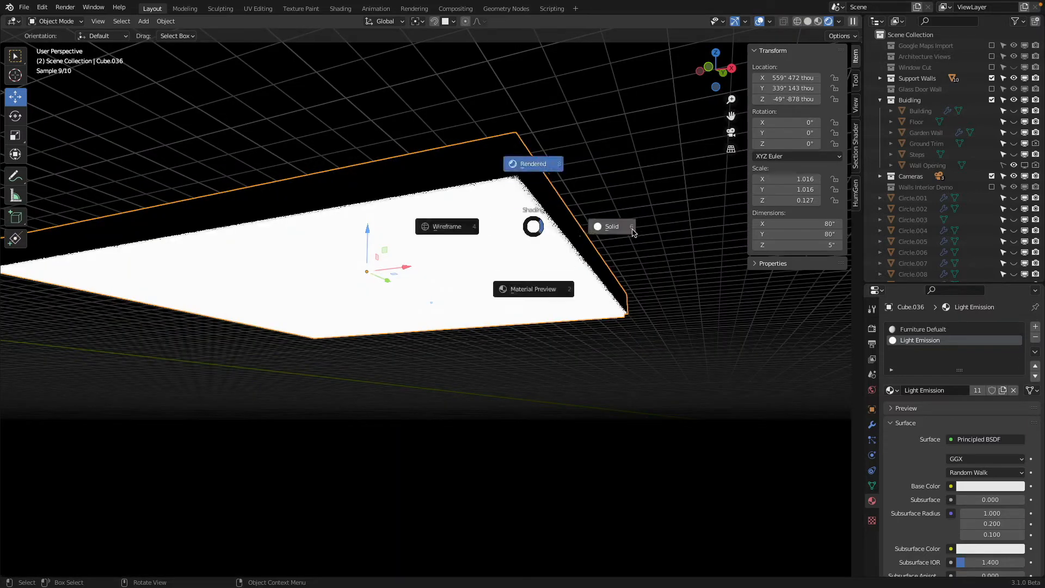
- Switch to Solid shading and assign the Furniture Defualt material to the platform's underside face in Edit Mode
left_click(633, 232)
key("Tab")
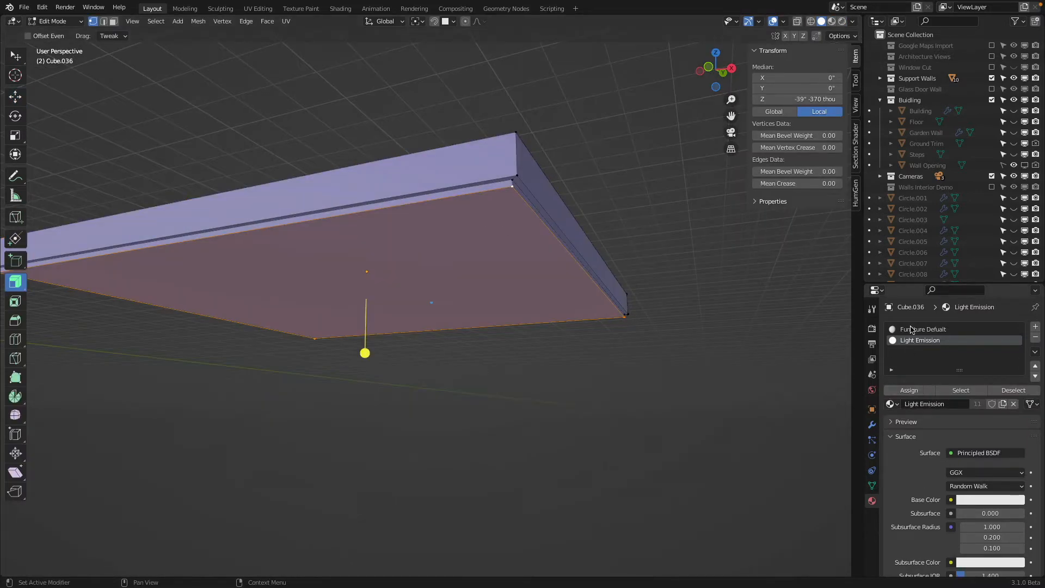
left_click(911, 330)
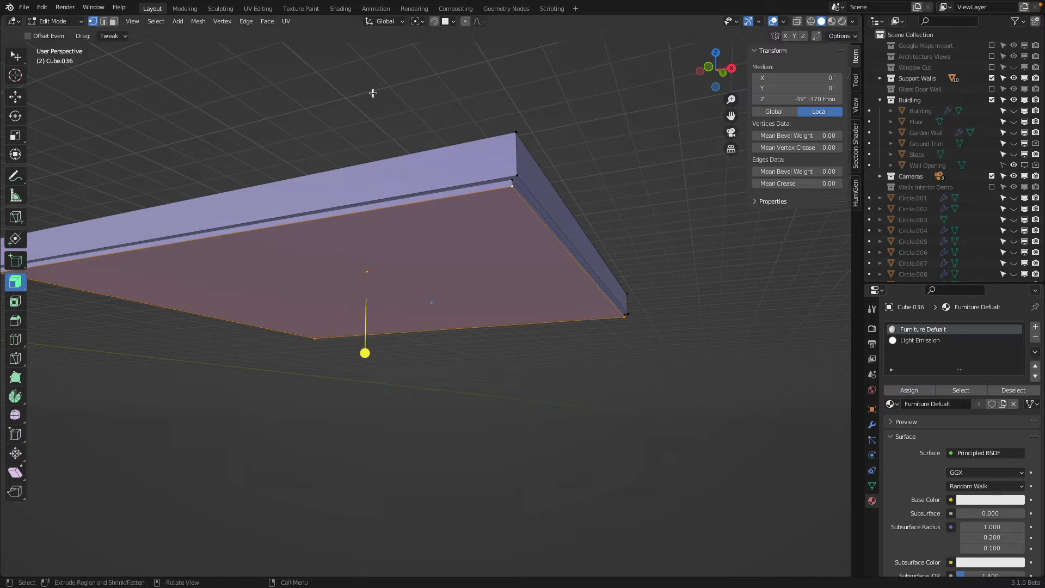
- Assign the Light Emission material to the thin loop of side faces around the platform's lower edge
left_click(114, 21)
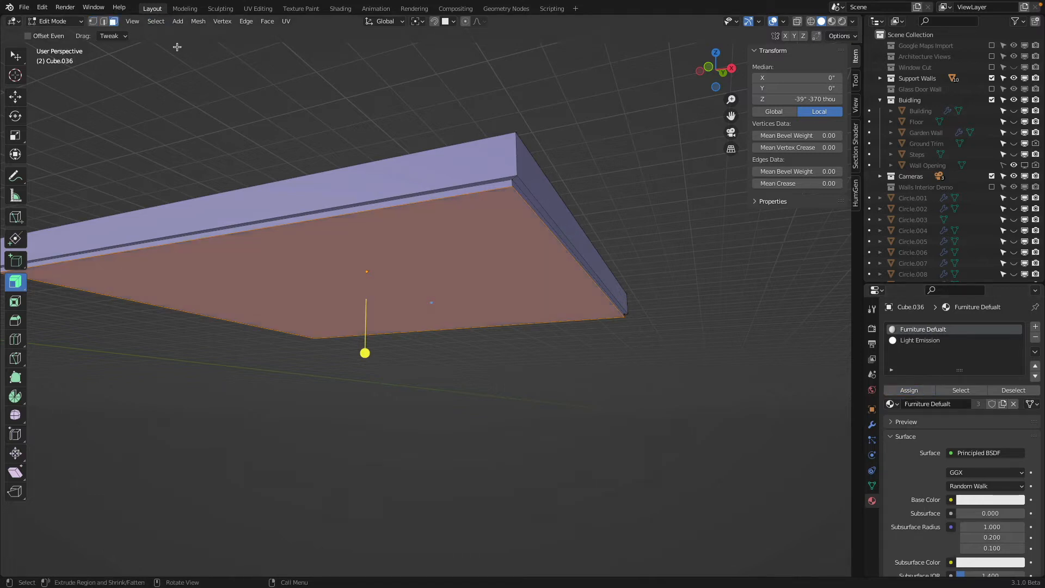
left_click(513, 177, "alt")
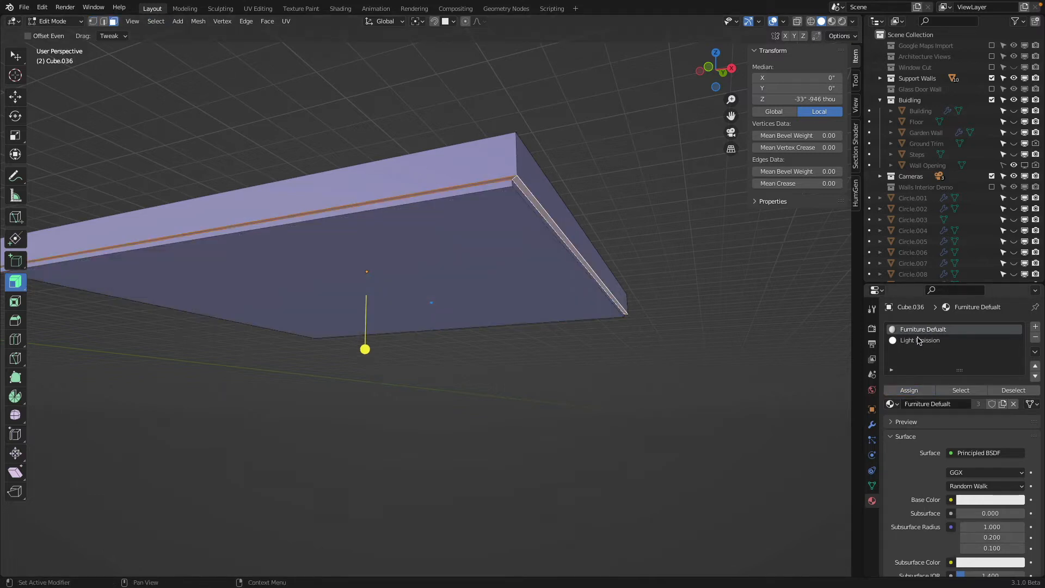
left_click(512, 185, "alt")
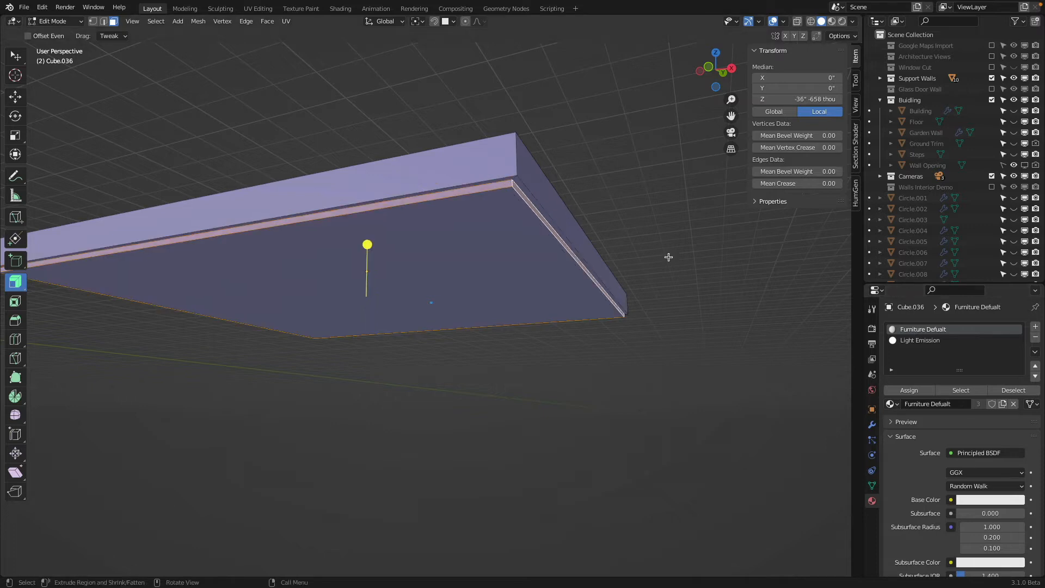
left_click(905, 342)
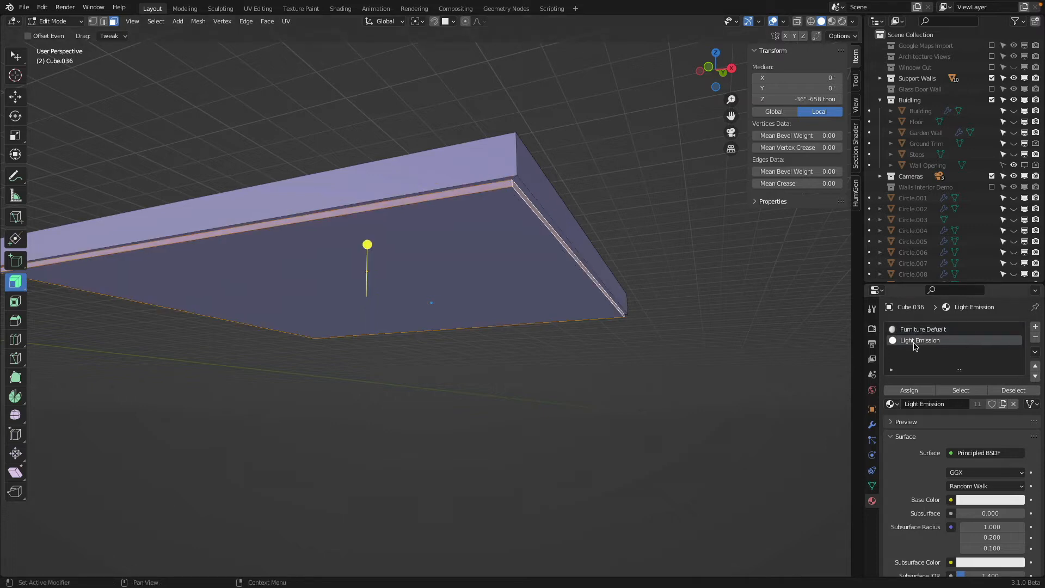
left_click(909, 390)
- Check the materials on the platform's faces, correct the misspelled material name to Furniture Default, and return to Object Mode
left_click(514, 212)
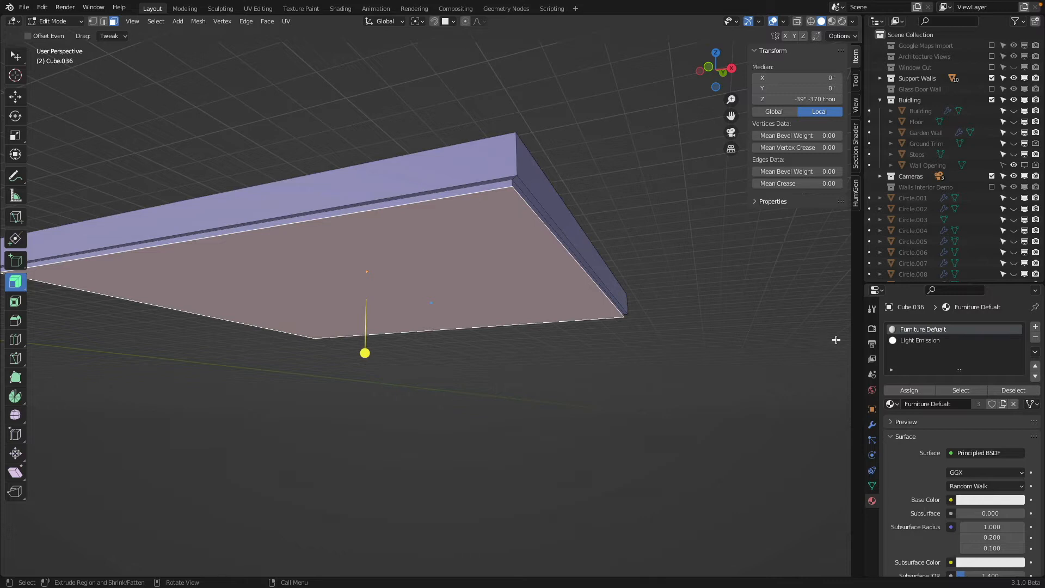
left_click(532, 196)
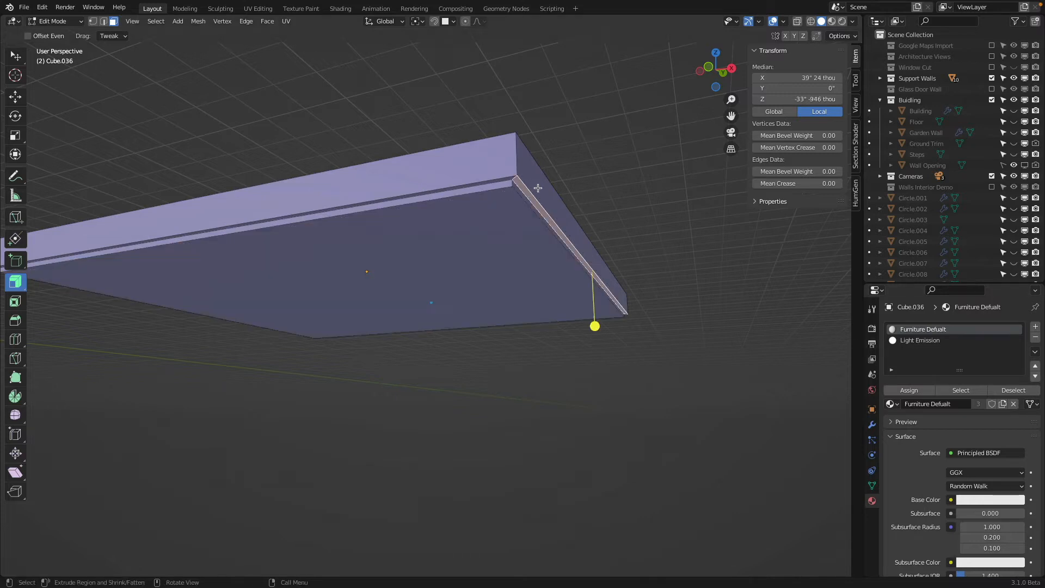
left_click(537, 183)
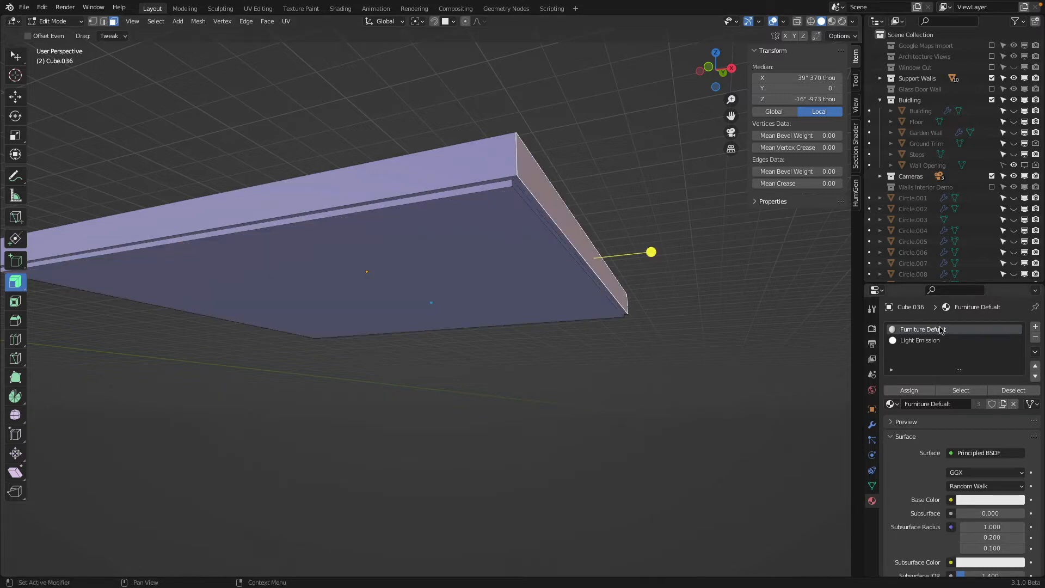
double_click(962, 330)
left_click(963, 329)
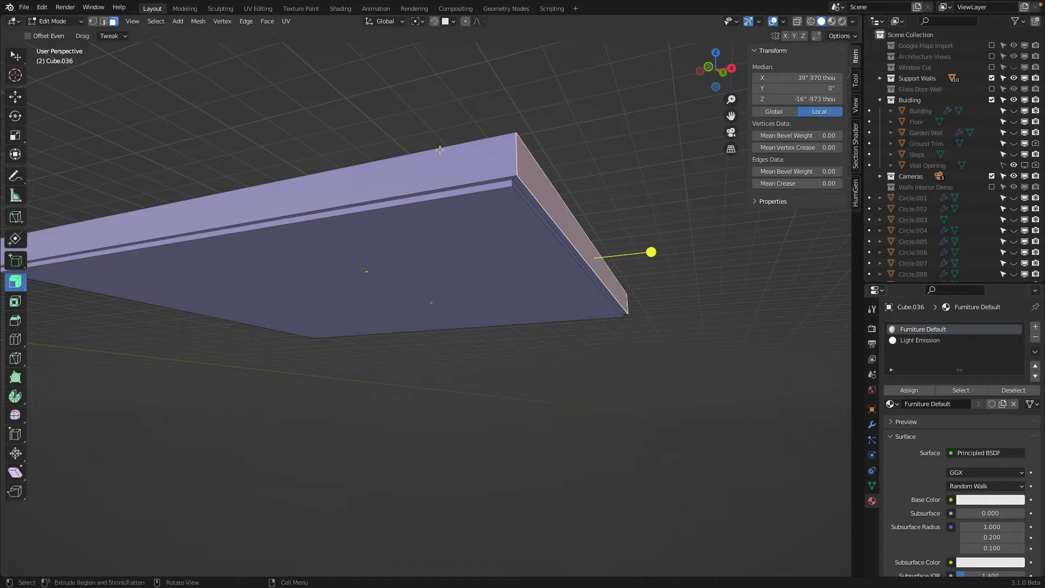
key("Tab")
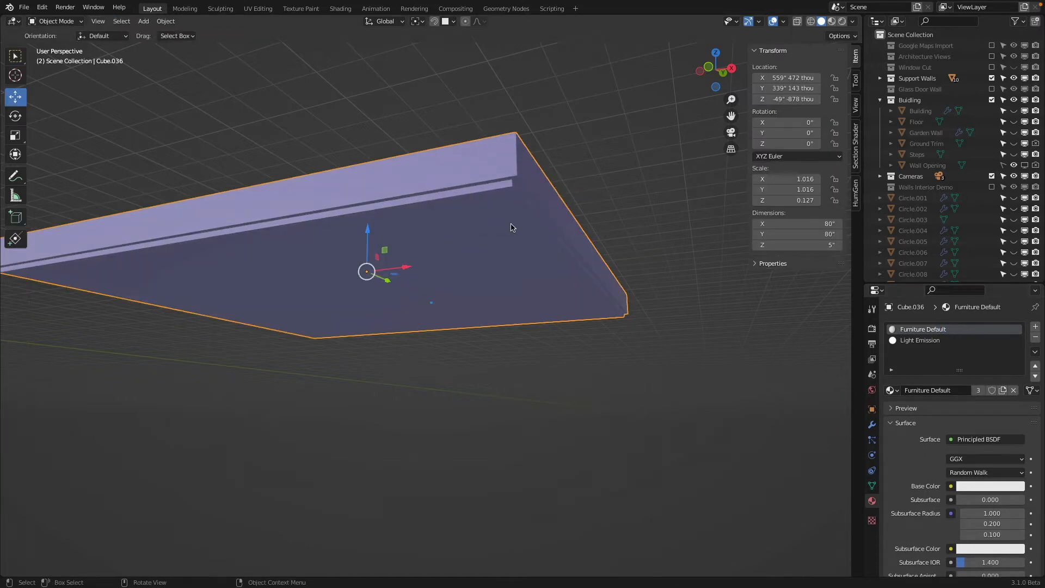
- Unhide all hidden objects so the platform is shown with the building and furniture
key("alt+h")
scroll(564, 223, "down", 10)
middle_click_drag(561, 227, 557, 272)
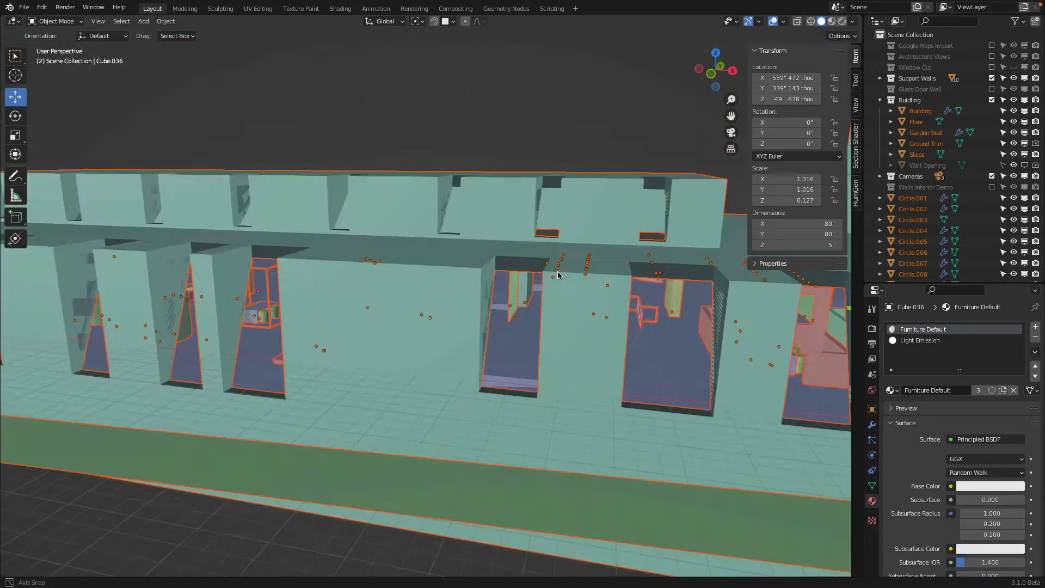
scroll(544, 288, "down", 6)
middle_click_drag(487, 297, 548, 311)
scroll(544, 311, "up", 9)
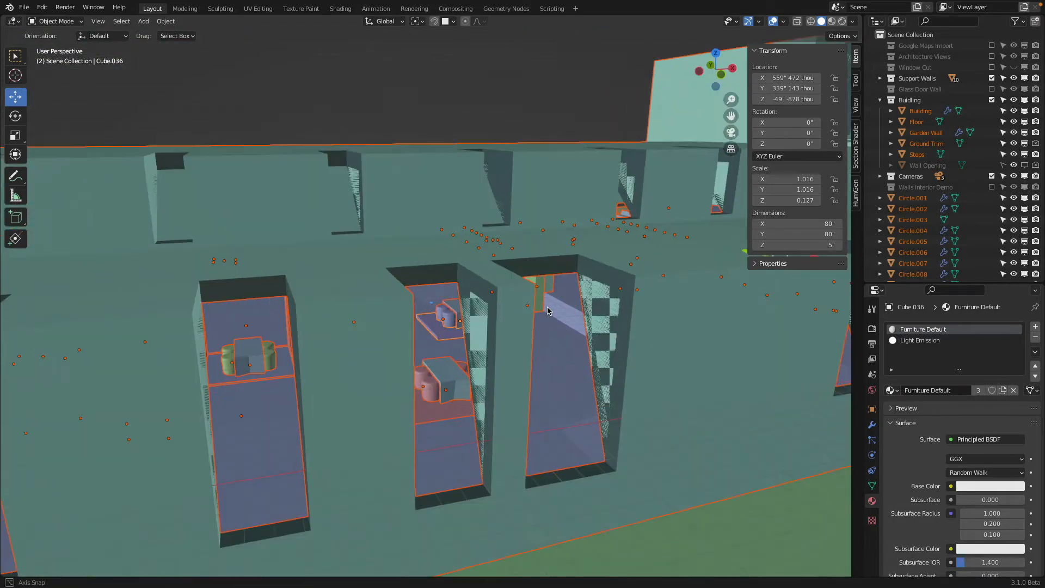
- Preview the platform's light strip through the windows in Rendered shading, and return to Solid shading
key("z")
left_click(539, 345)
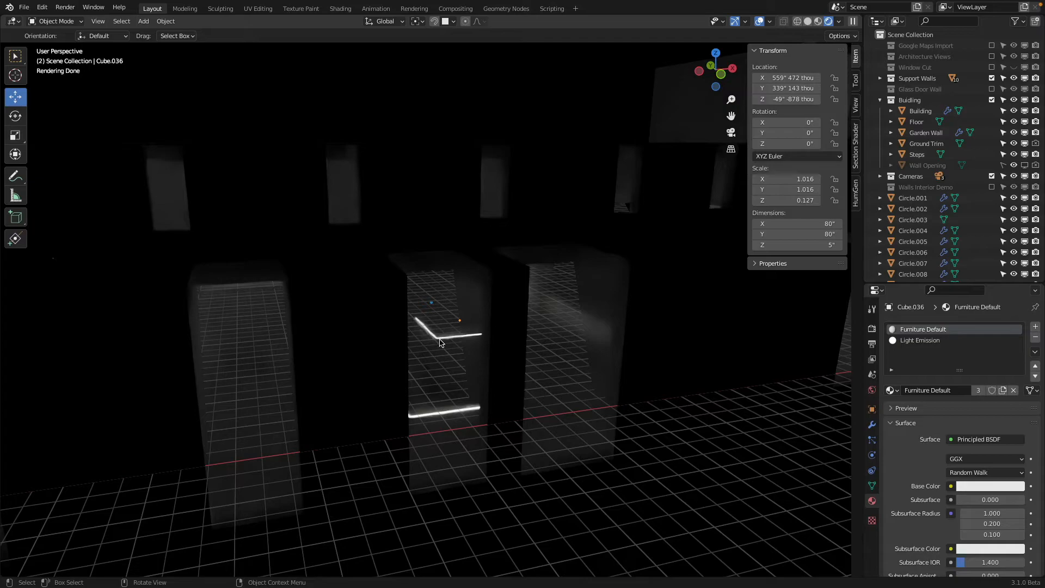
scroll(456, 251, "down", 6)
mouse_move(456, 252)
middle_mouse_down()
mouse_move(539, 282)
mouse_move(564, 279)
middle_mouse_up()
key("z")
- Survey the furniture layout across the open hall and frame one of the desks by the window wall
middle_click_drag(423, 255, 464, 258)
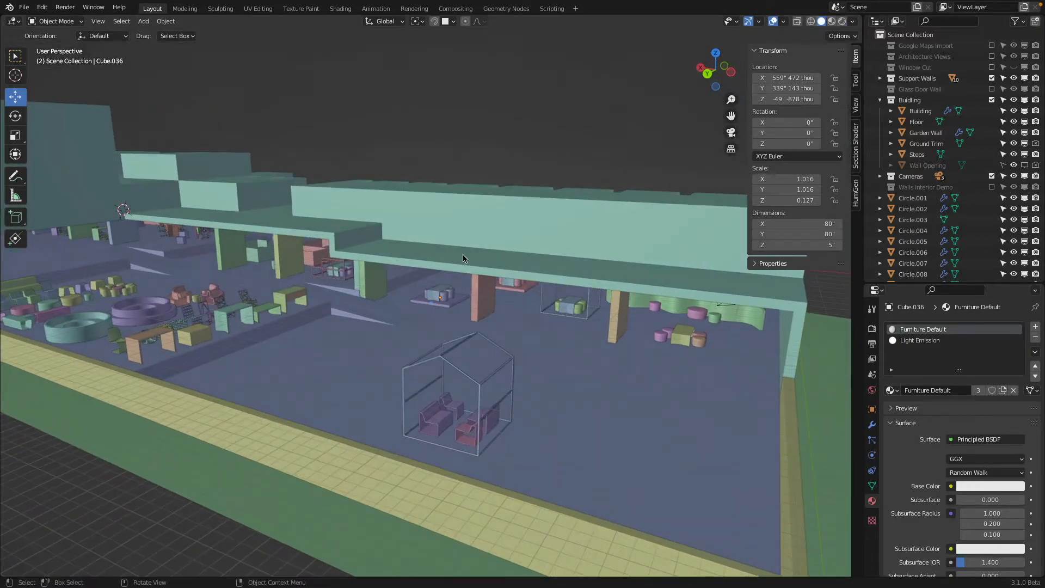
scroll(362, 297, "down", 5)
middle_click_drag(362, 297, 320, 312)
scroll(432, 369, "up", 5)
middle_click_drag(432, 369, 427, 330)
scroll(357, 316, "down", 4)
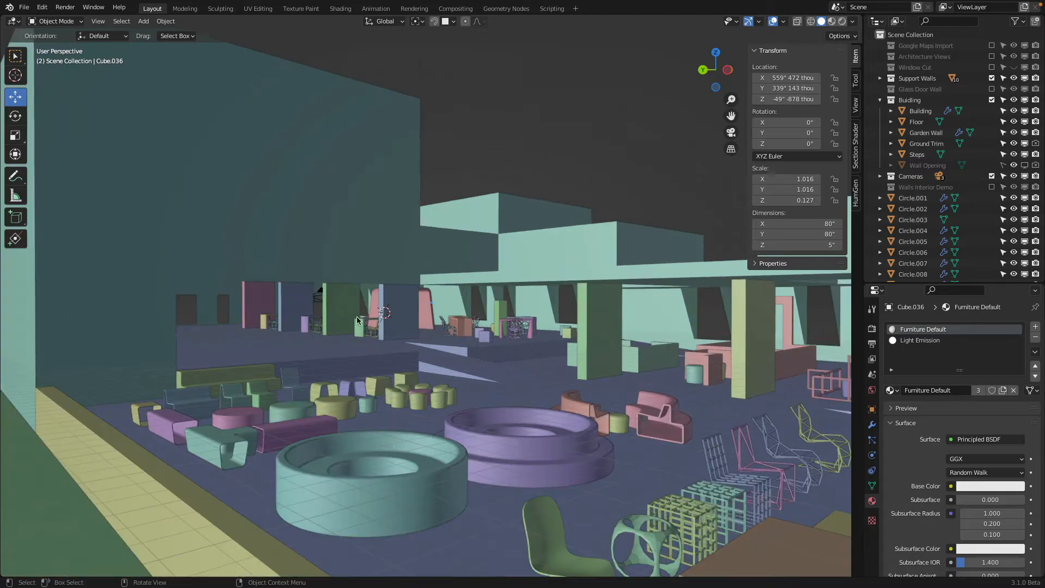
scroll(358, 318, "up", 6)
left_click(403, 326)
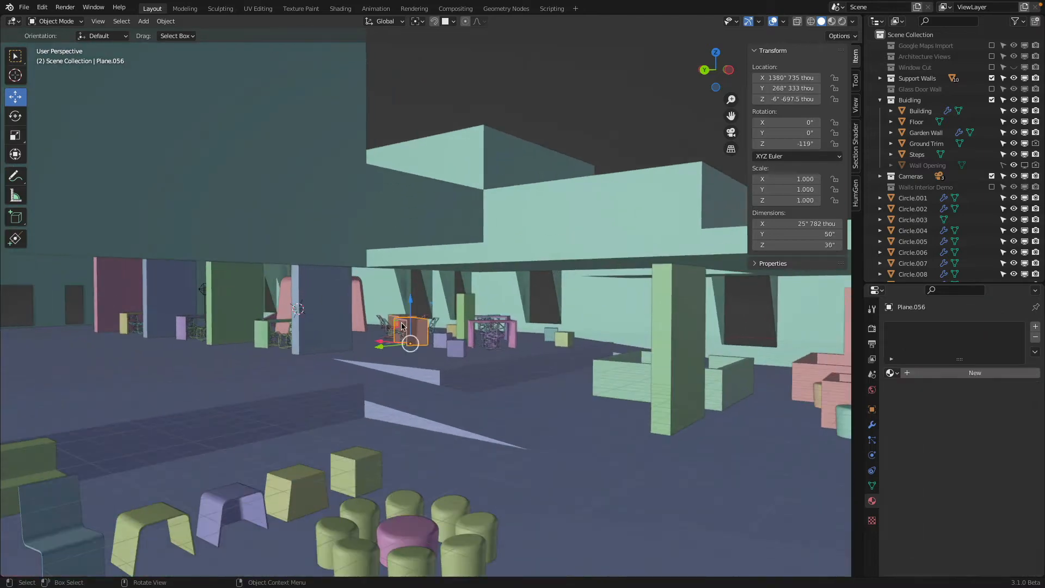
key("KP_Decimal")
- Examine the desks, chairs and curved enclosures of the work area from inside the building
middle_click_drag(438, 303, 534, 324)
scroll(531, 324, "down", 3)
middle_click_drag(384, 327, 534, 308, "shift")
middle_click_drag(404, 309, 547, 283)
scroll(504, 310, "down", 2)
scroll(498, 307, "down", 3)
scroll(460, 304, "up", 3)
scroll(446, 304, "down", 1)
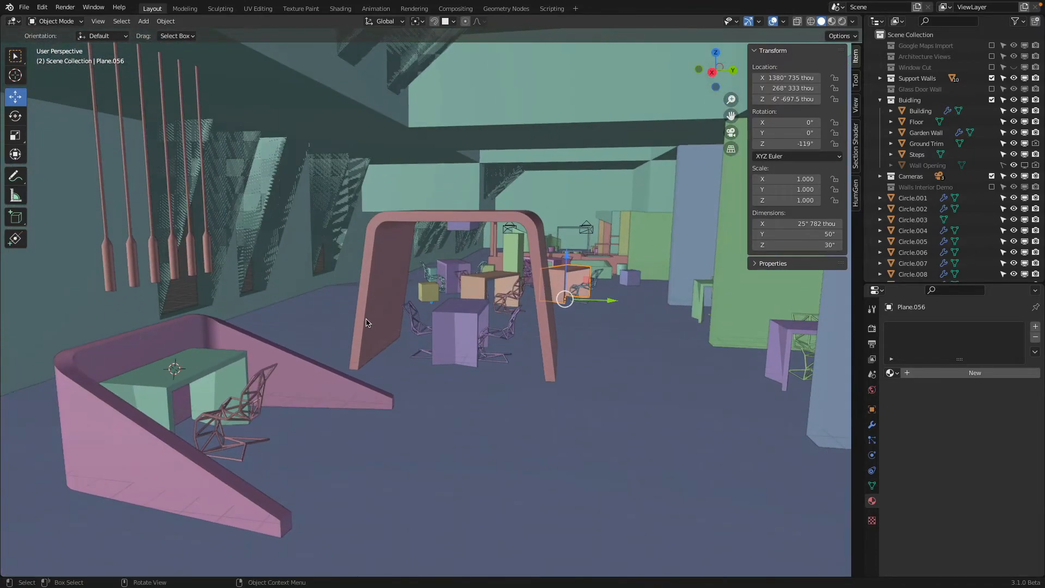
left_click(190, 368)
middle_click_drag(190, 369, 221, 359)
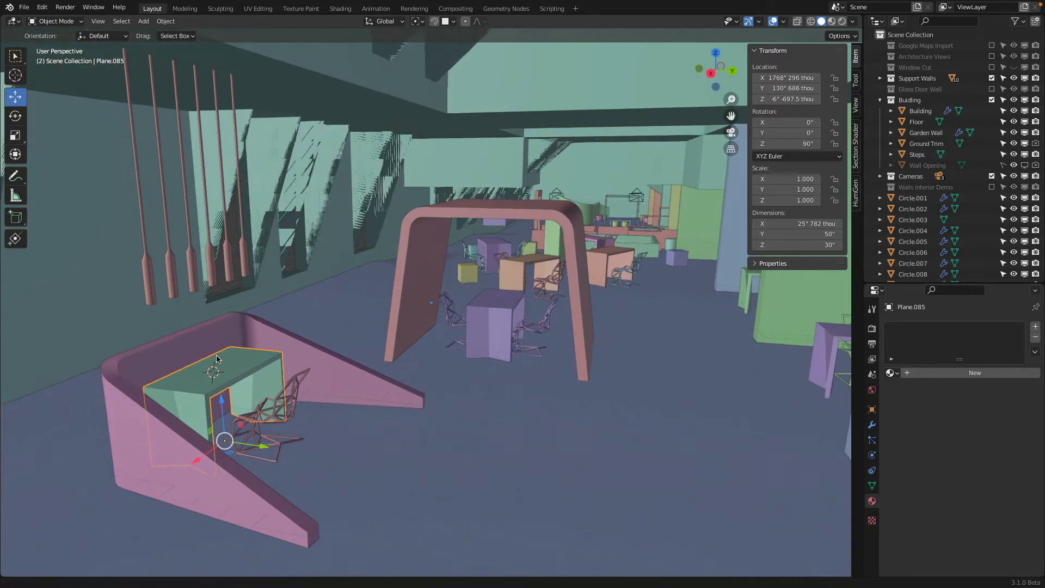
middle_click_drag(615, 296, 563, 285, "shift")
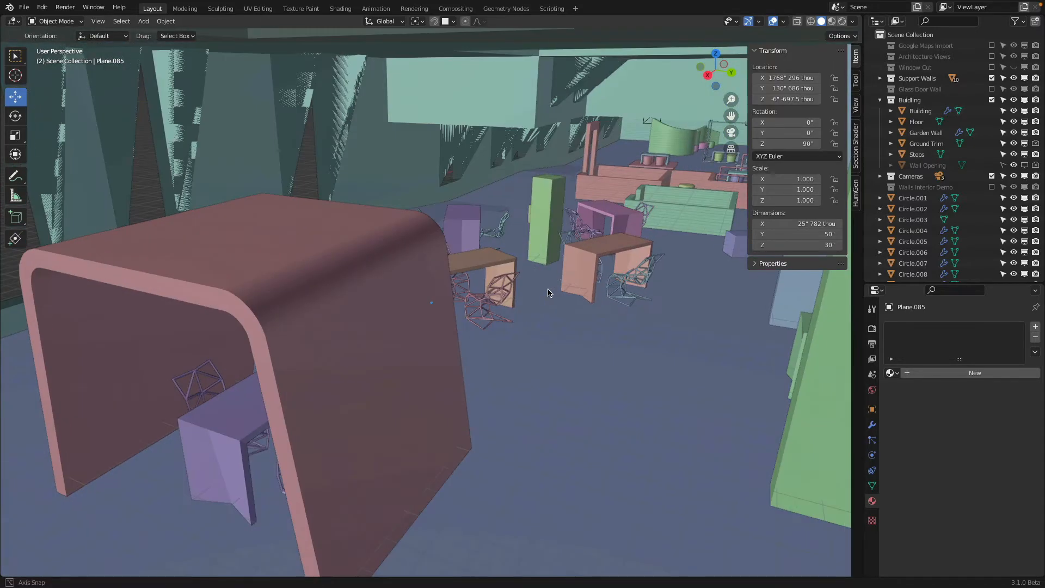
middle_click_drag(566, 267, 581, 257)
left_click(582, 257)
- Hide the Building object to expose the interior furniture
scroll(612, 257, "down", 10)
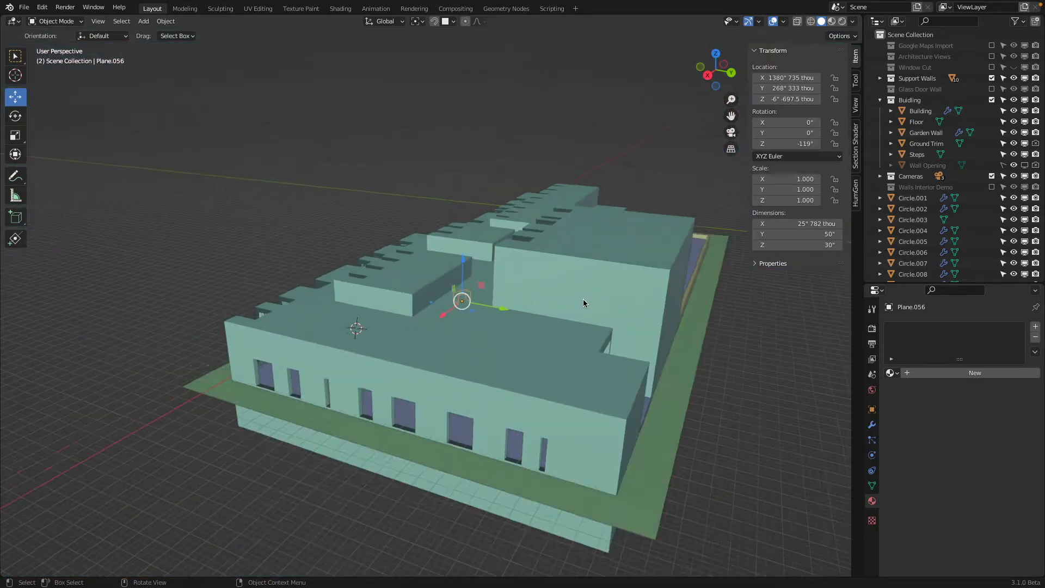
middle_click_drag(474, 365, 435, 405)
scroll(456, 357, "up", 4)
left_click(455, 358)
key("h")
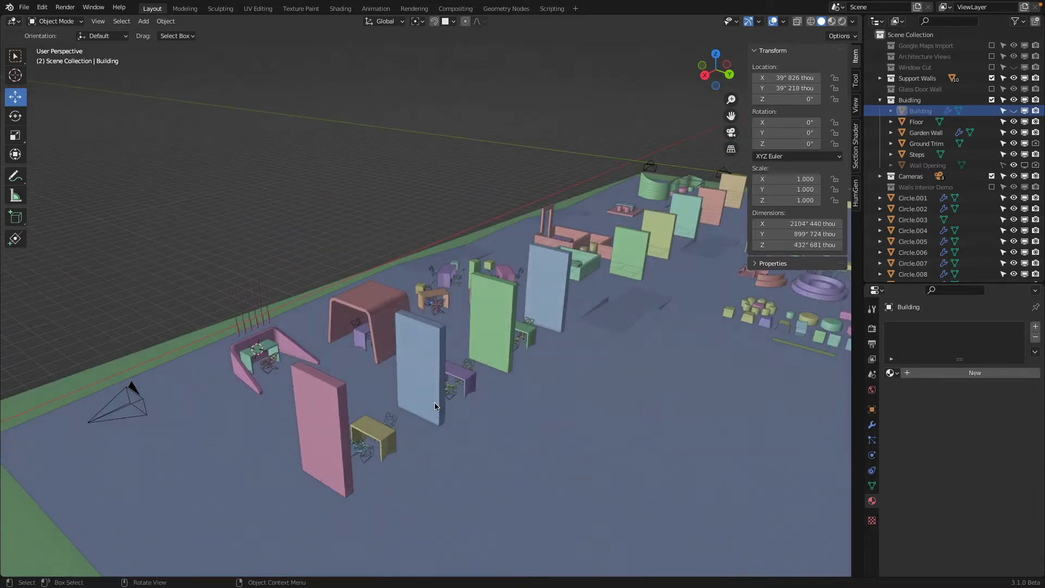
- Place the 3D cursor on the top of the desk between the blue and green wall panels
scroll(350, 448, "up", 3)
middle_click_drag(375, 443, 408, 377)
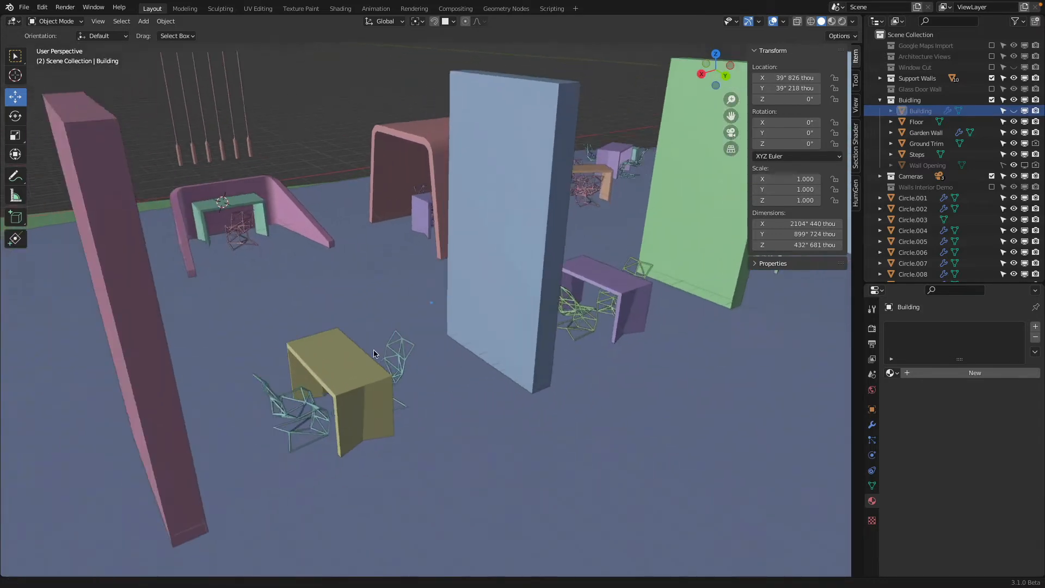
middle_click_drag(499, 355, 473, 357)
scroll(469, 352, "up", 5)
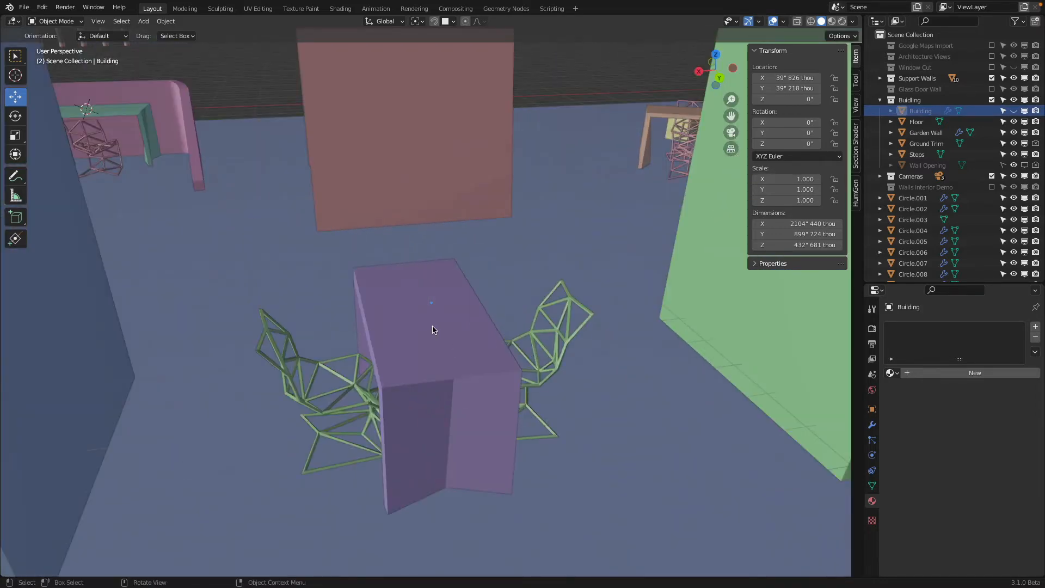
left_click(435, 330)
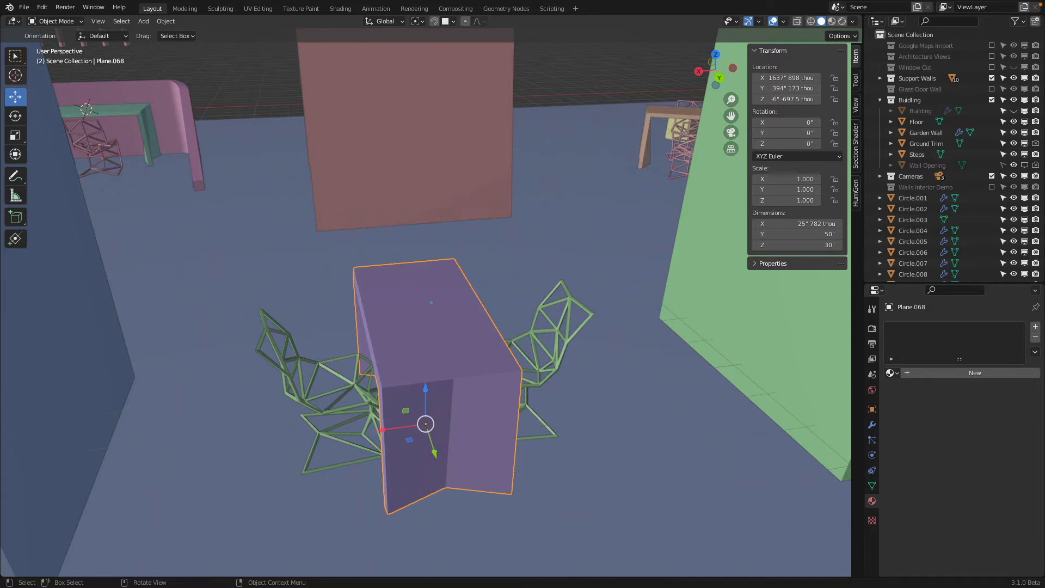
left_click(16, 75)
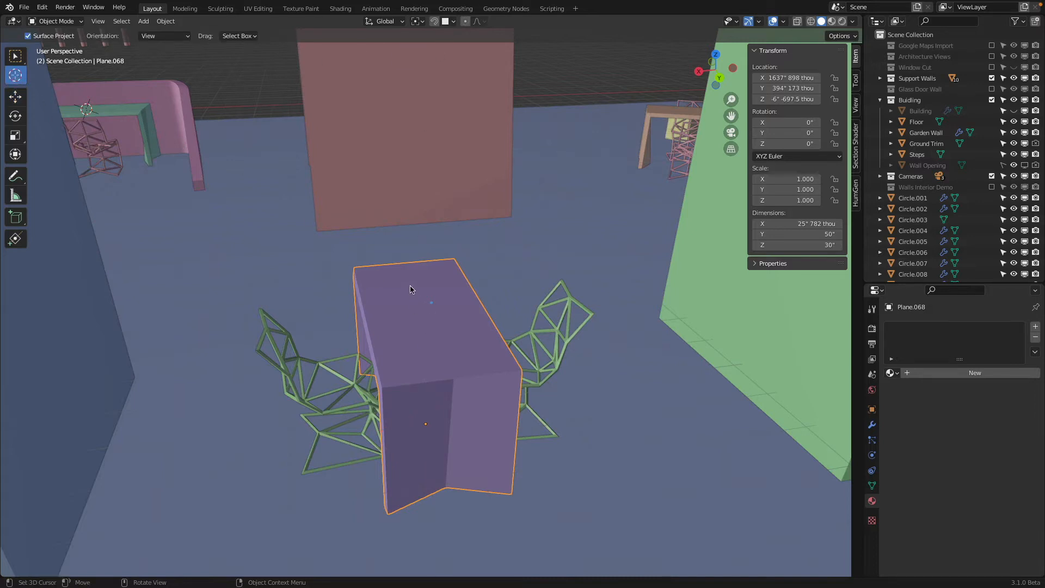
left_click_drag(411, 289, 428, 321)
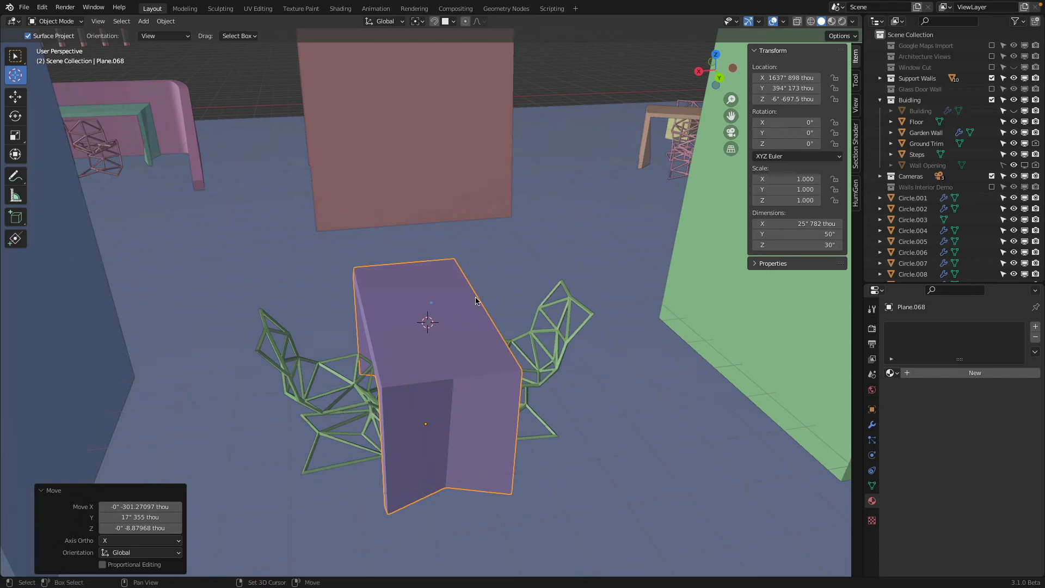
- Add a mesh circle with 64 vertices and a 2-inch radius at the 3D cursor
key("shift+a")
mouse_move(477, 299)
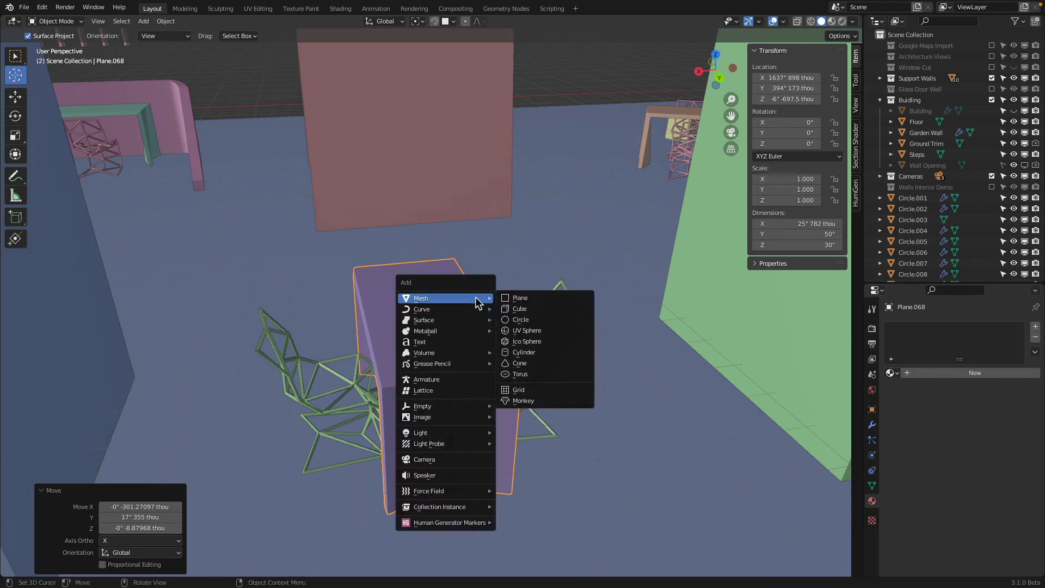
left_click(530, 319)
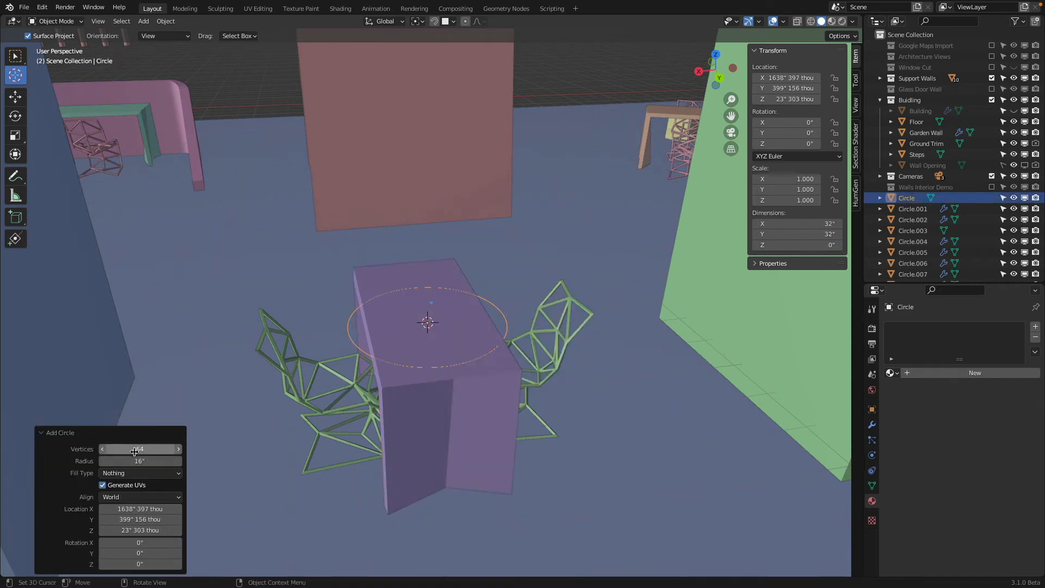
left_click(170, 445)
key("Tab")
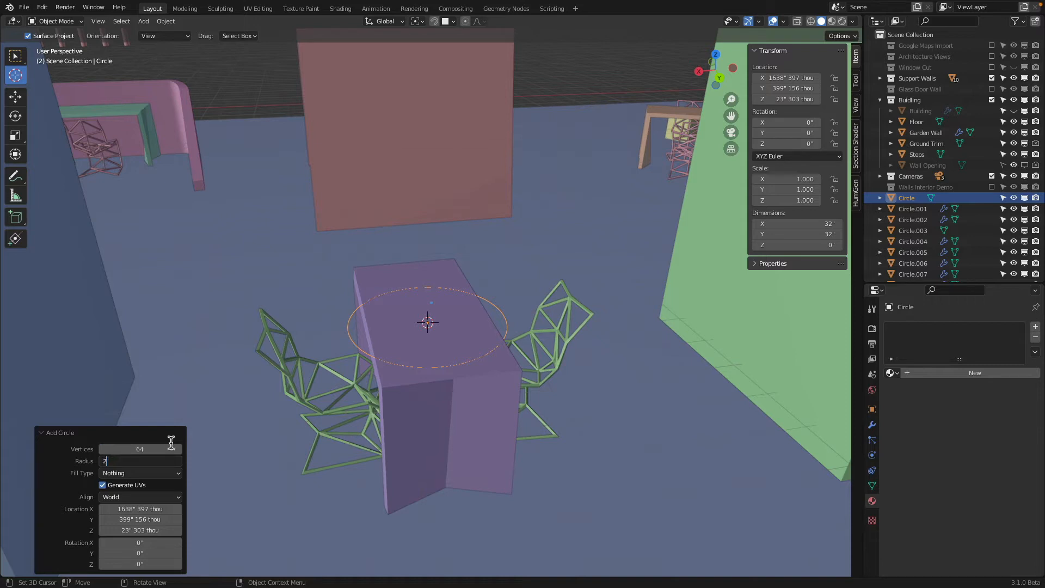
key("Return")
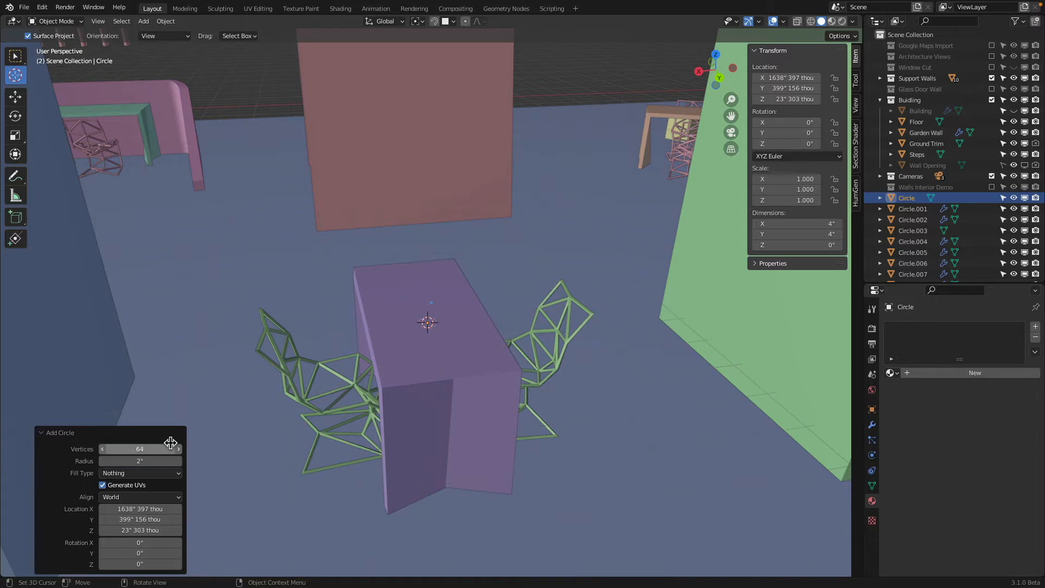
- Extrude the circle straight up in Edit Mode into a cylinder about 11.4 inches tall with Extrude Region
left_click(56, 21)
left_click(54, 45)
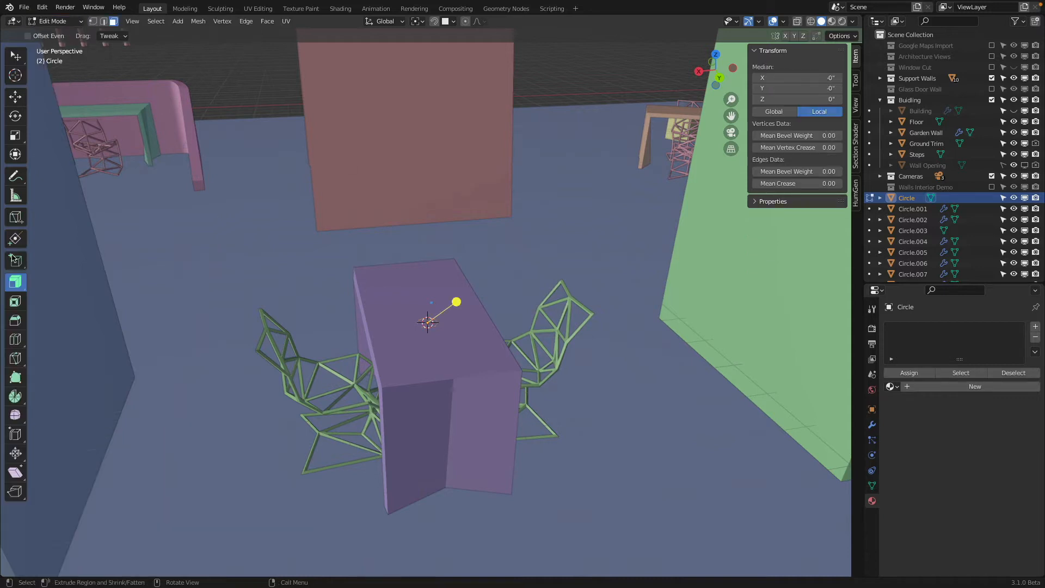
mouse_move(20, 279)
left_mouse_down()
mouse_move(44, 284)
mouse_move(19, 290)
left_mouse_up()
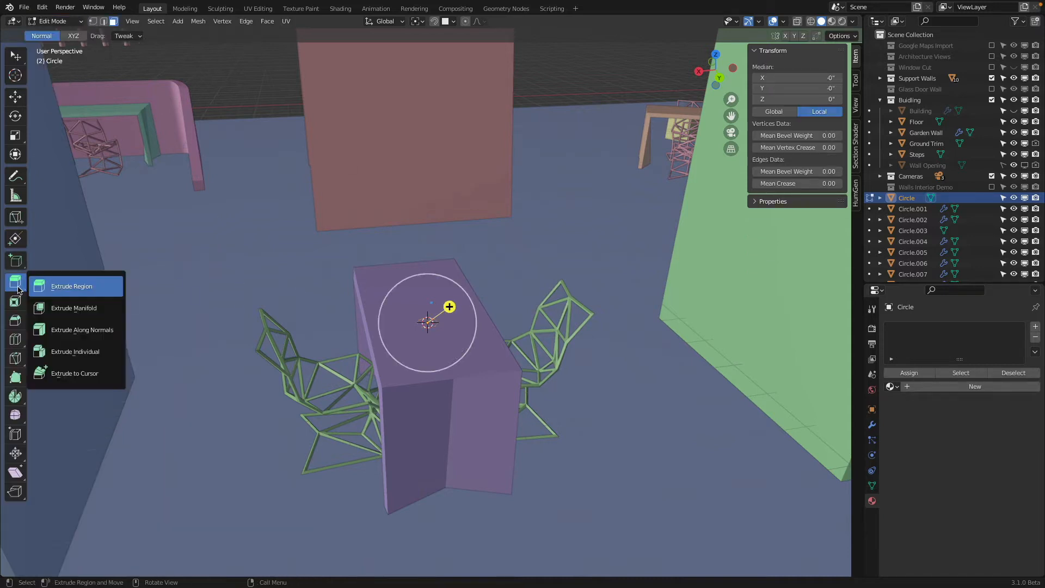
left_click(49, 287)
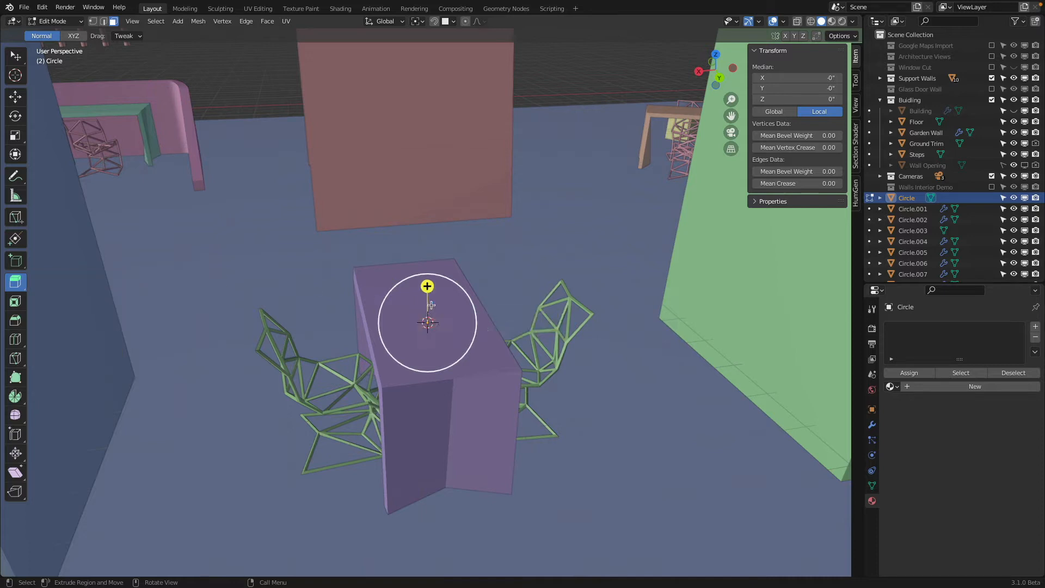
left_click_drag(428, 311, 428, 252)
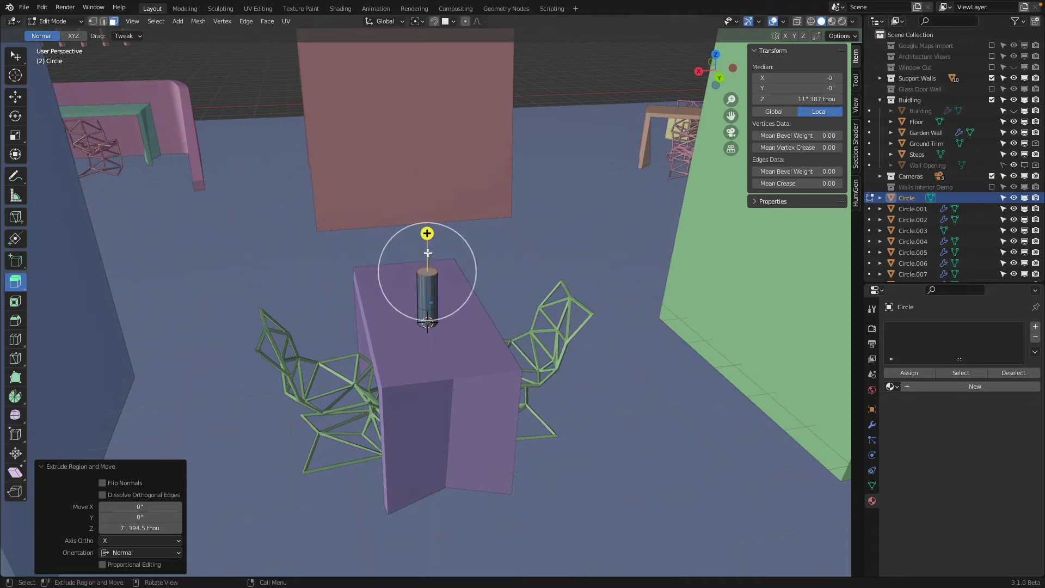
- Scale the cylinder's top face to 0.78 and give the object the Furniture Default material
key("s")
left_click(447, 247)
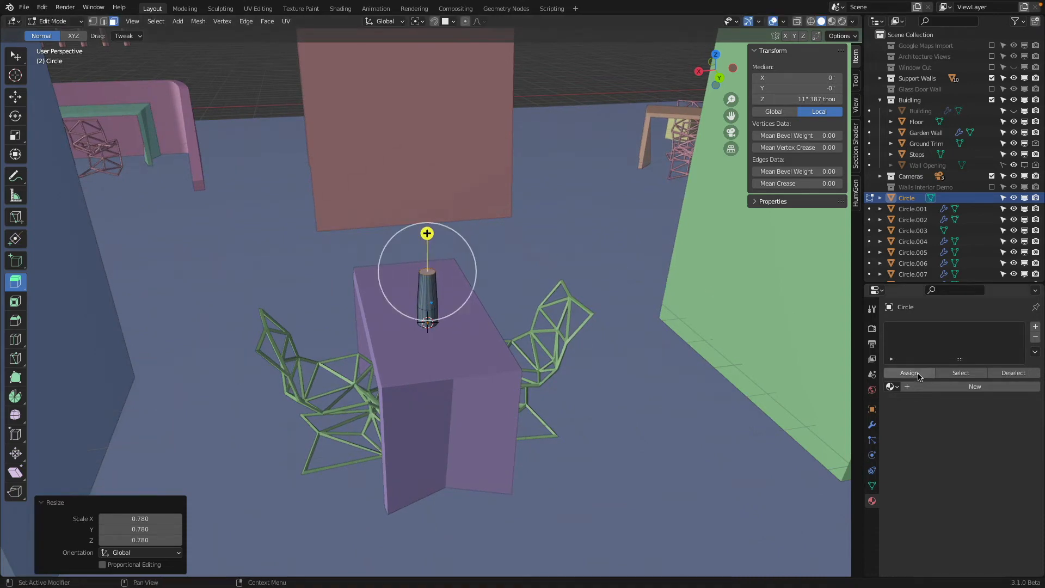
left_click(893, 386)
type("de")
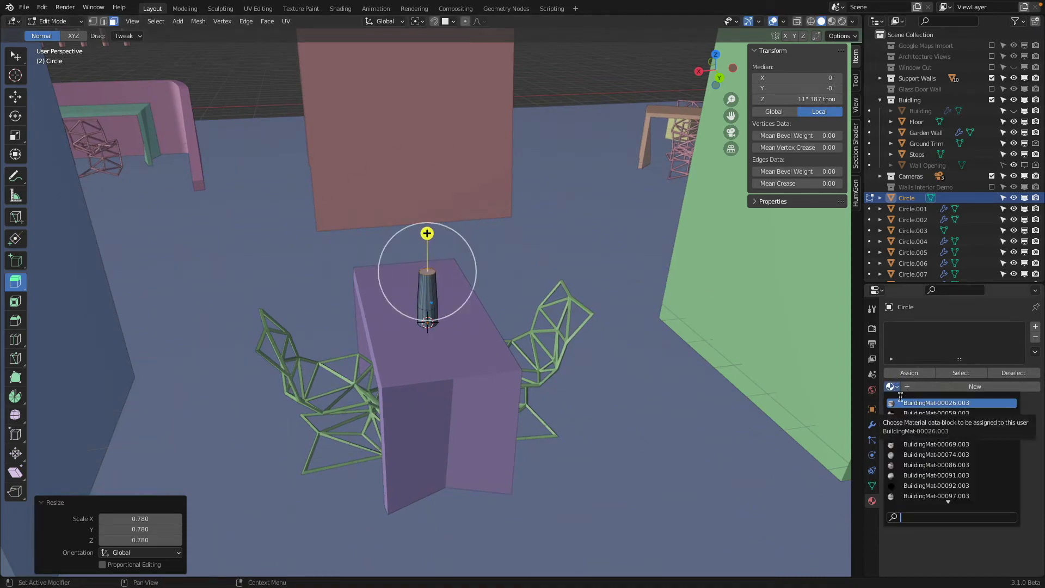
type("f")
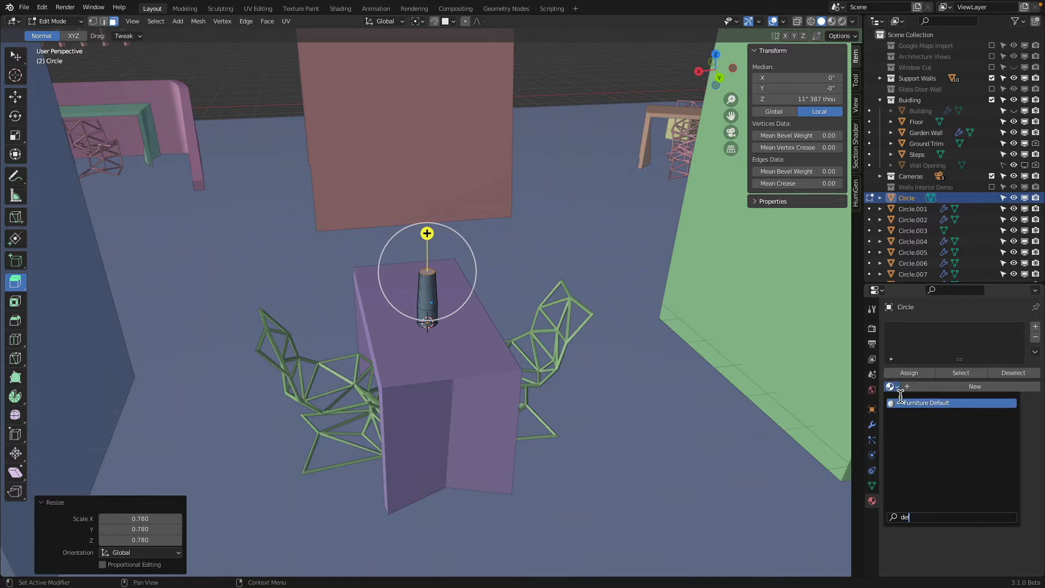
key("Return")
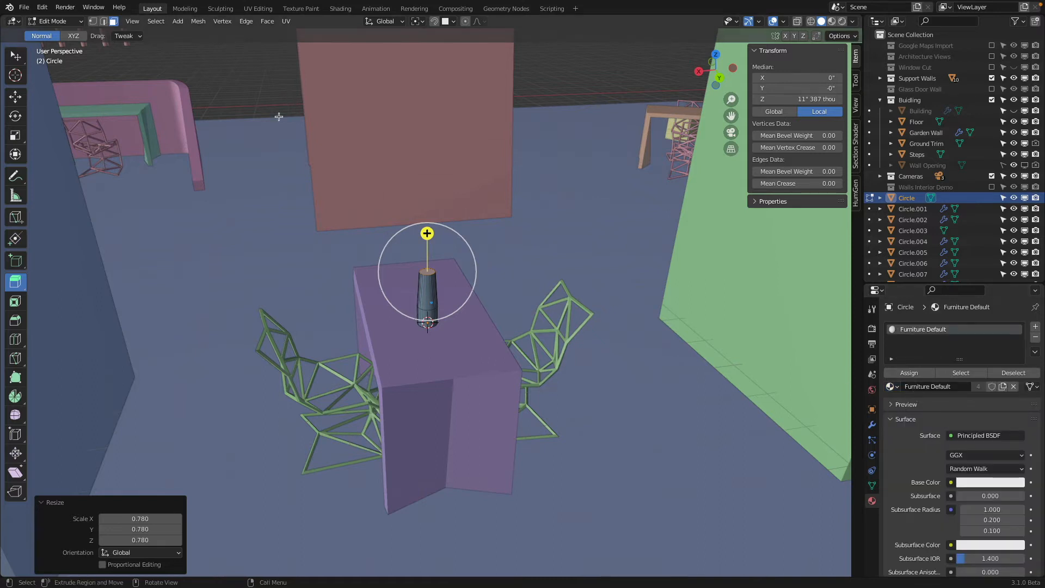
- Select the loop of upper side faces on the cylinder and assign them the Light Emission material in a second material slot
scroll(430, 293, "up", 8)
scroll(427, 284, "down", 3)
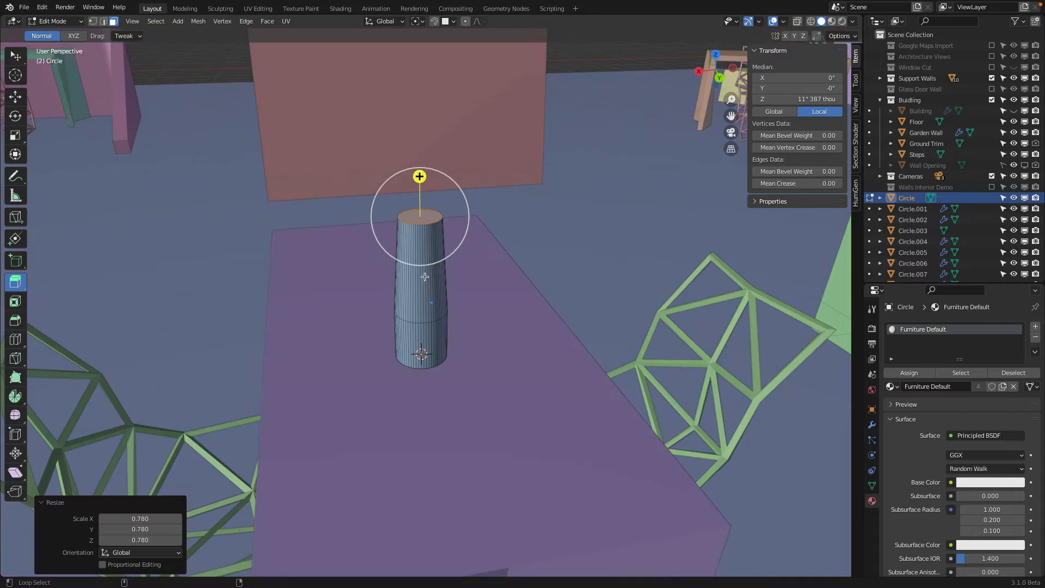
left_click(425, 277, "alt")
key("z")
left_click(55, 126)
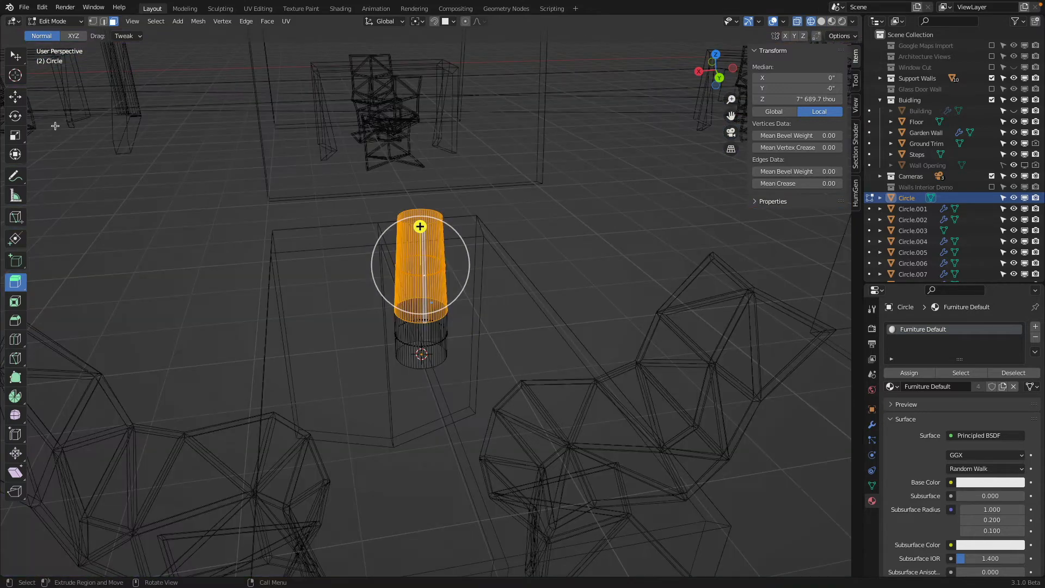
left_click(15, 96)
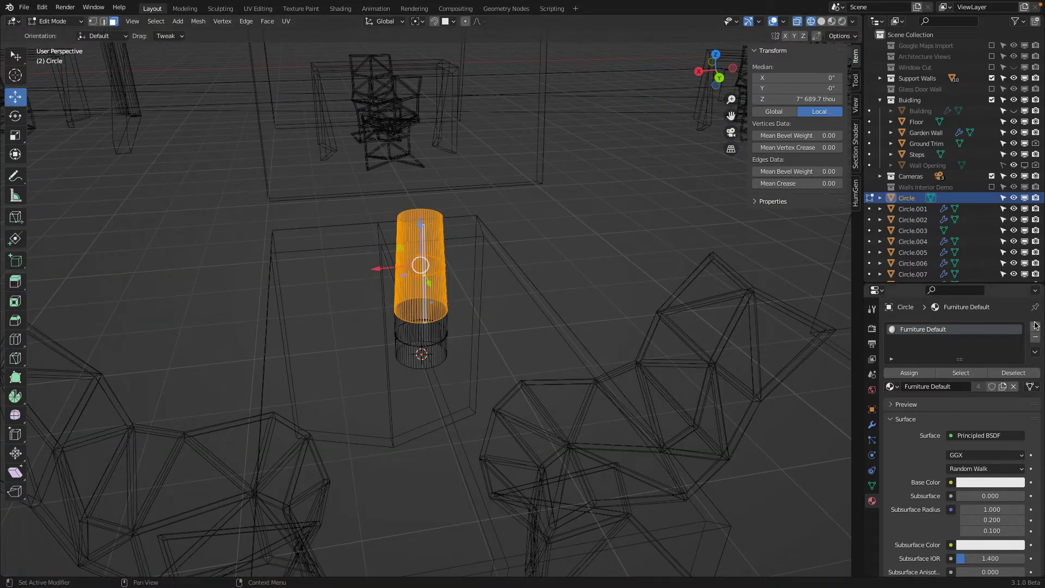
left_click(1036, 326)
left_click(891, 403)
type("emi")
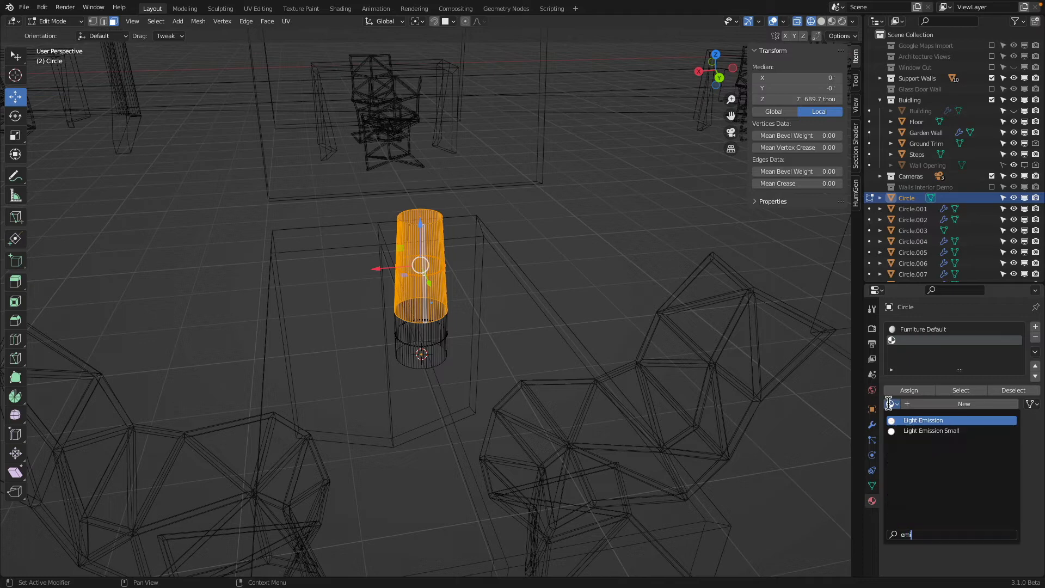
key("Down")
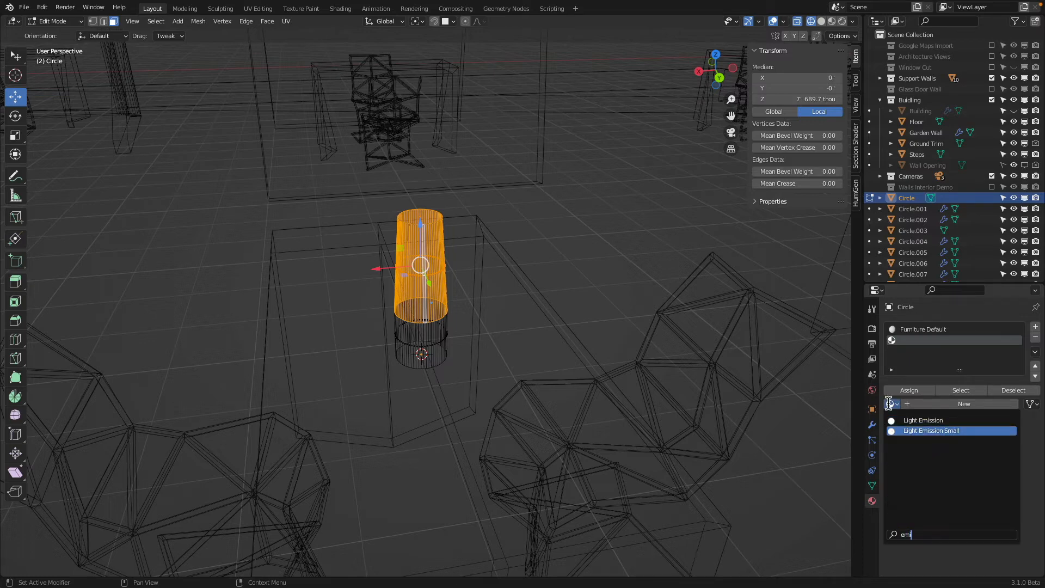
key("Up")
key("Return")
key("Tab")
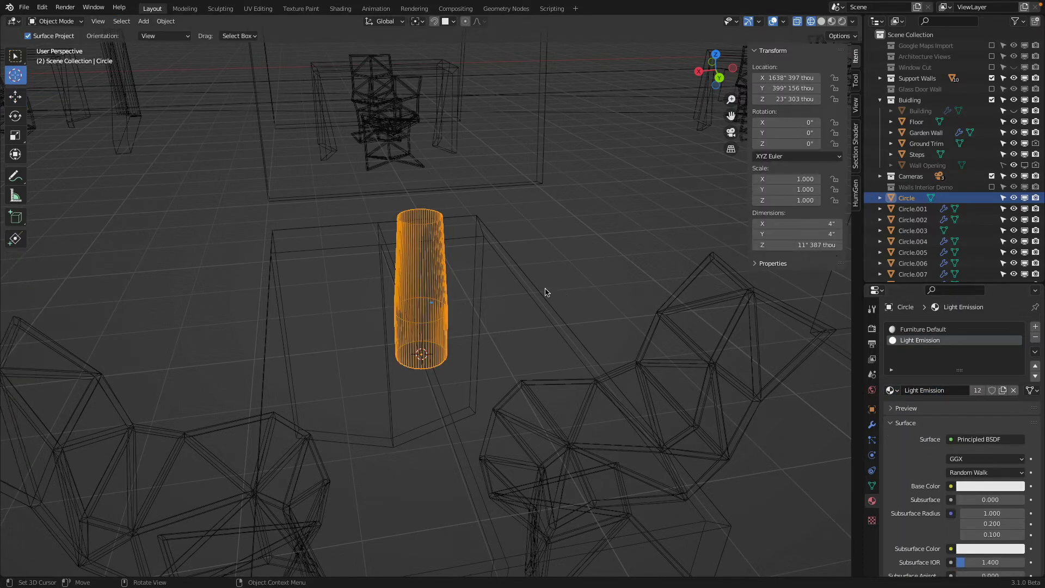
- Preview the desk lamp with Rendered viewport shading
key("shift+z")
key("z")
left_click(518, 170)
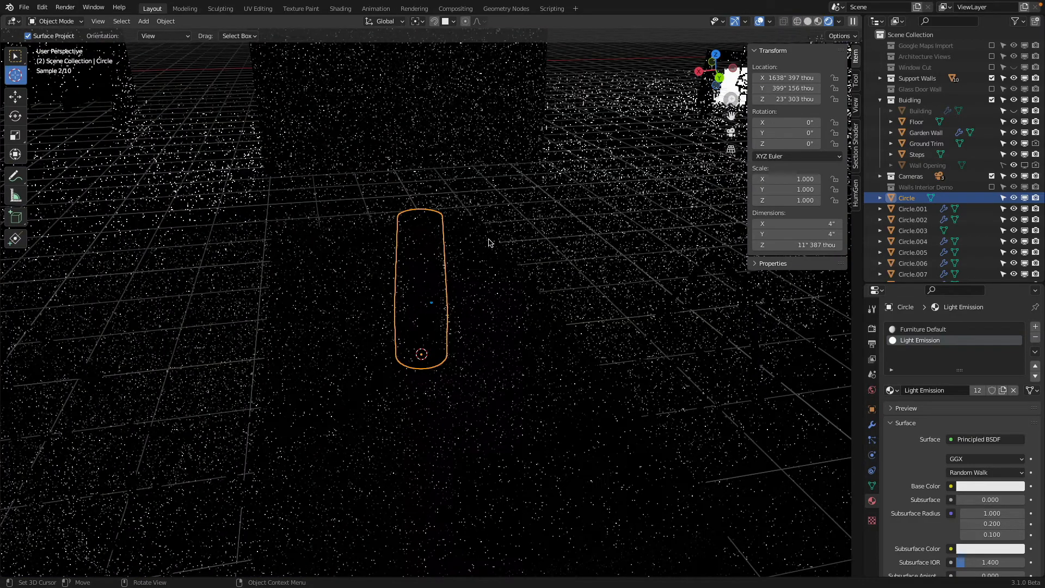
key("Tab")
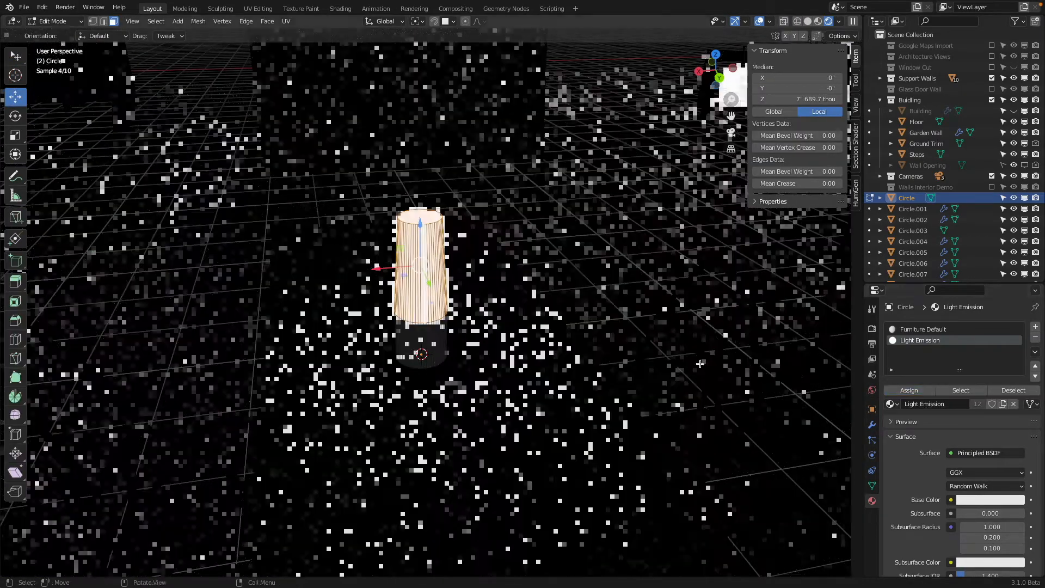
key("Tab")
scroll(675, 348, "down", 12)
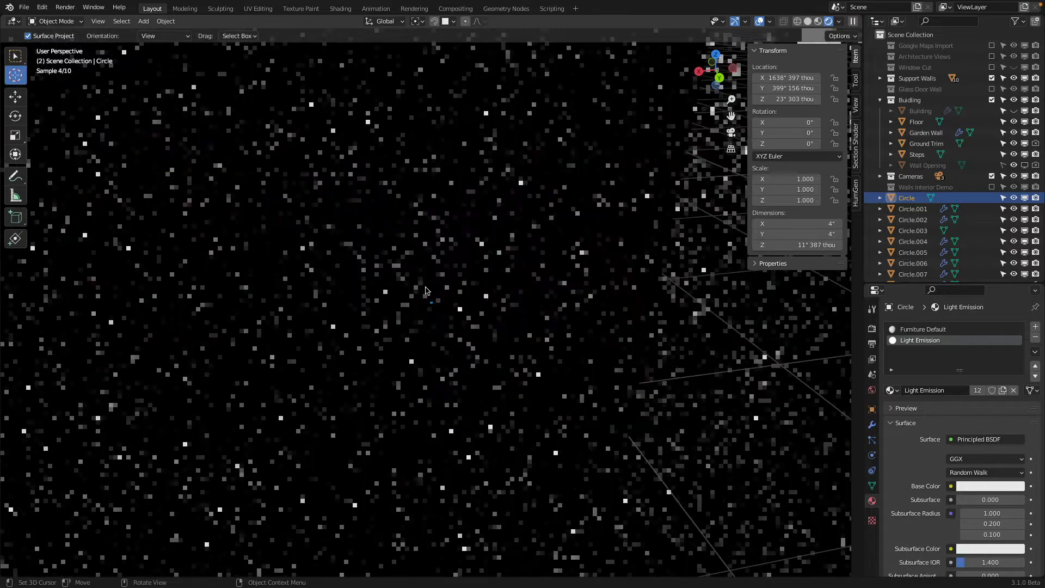
- Return to Solid viewport shading and apply Shade Smooth to the desk lamp
key("z")
left_click(521, 301)
right_click(427, 292)
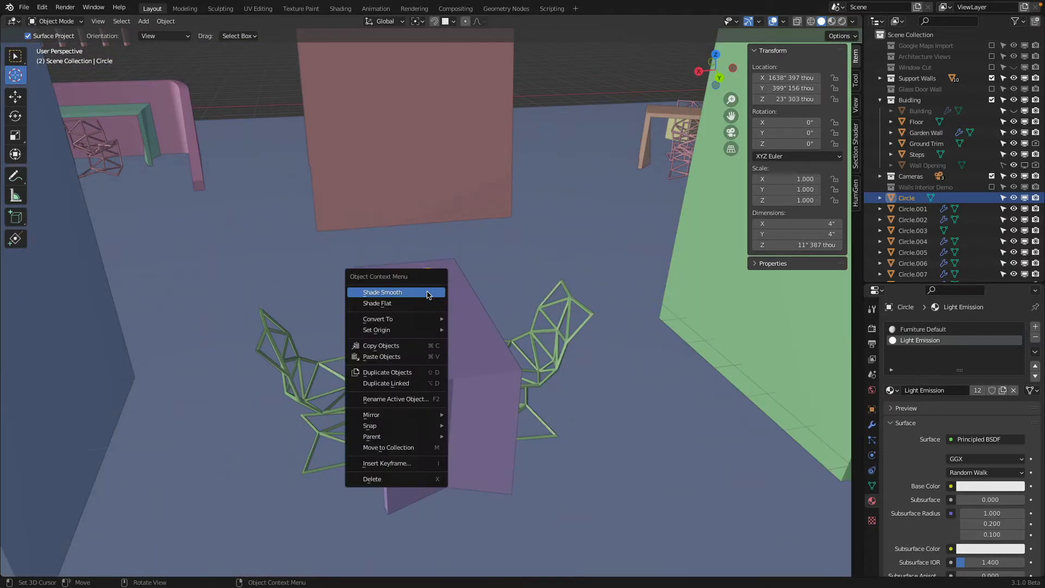
left_click(427, 292)
key("q")
left_click(427, 292)
- Check the smoothed lamp's glow on the desk in Rendered shading with nothing selected, and return to Solid shading
key("z")
left_click(426, 235)
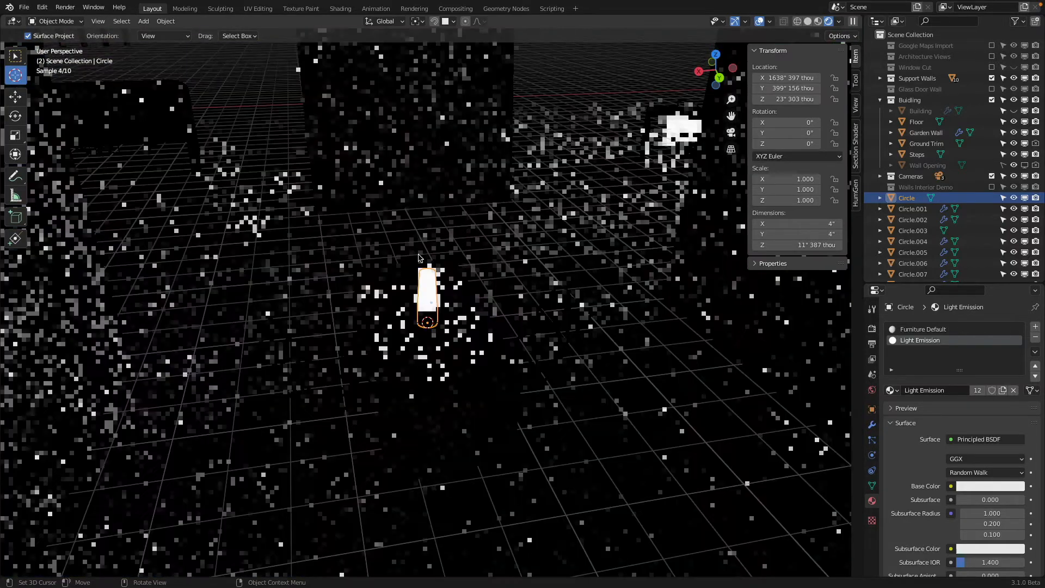
key("a")
key("alt+a")
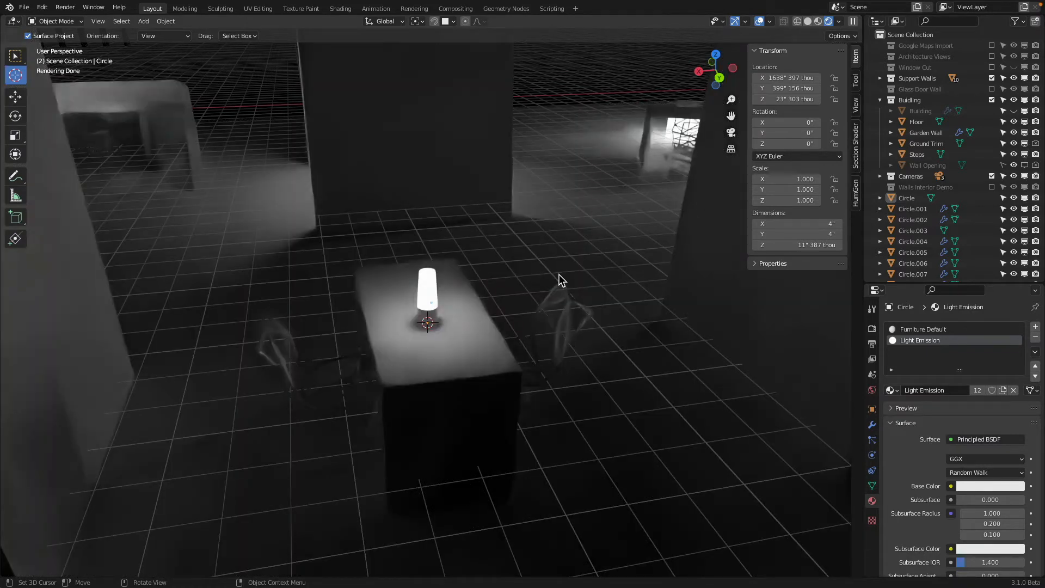
key("z")
left_click(531, 296)
- Duplicate the desk lamp in front view, about 35.6 inches along X and 66.5 inches up, and rotate the copy 180°
scroll(425, 294, "down", 5)
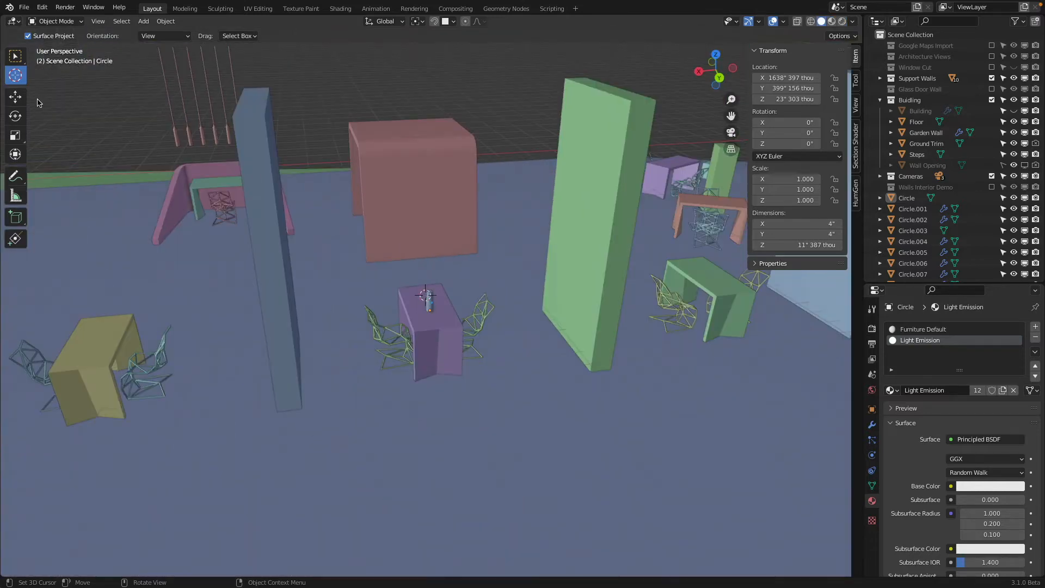
left_click(15, 97)
left_click(429, 304)
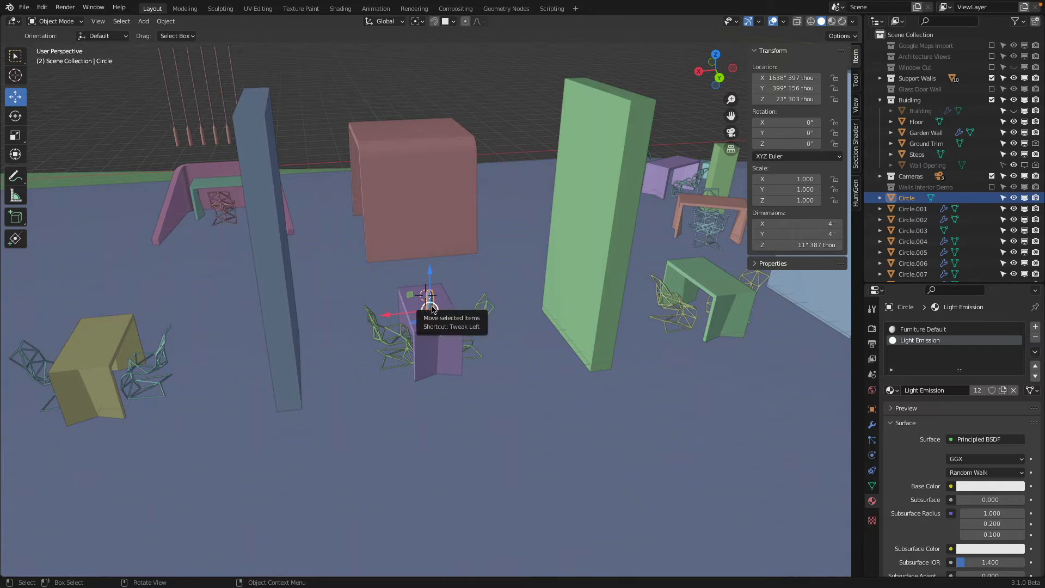
key("KP_1")
key("KP_Decimal")
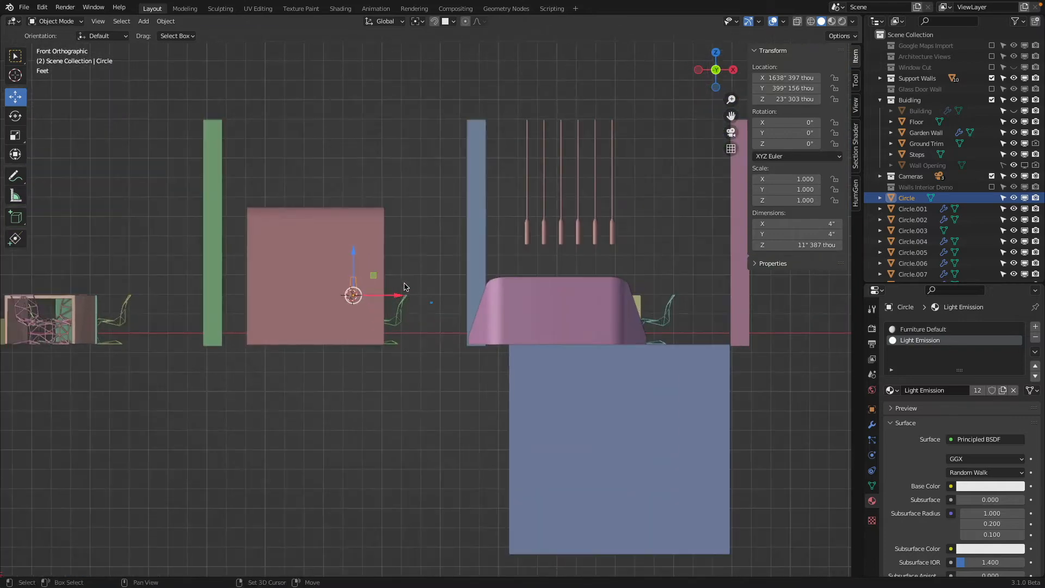
key("shift+d")
left_click(463, 177)
key("r")
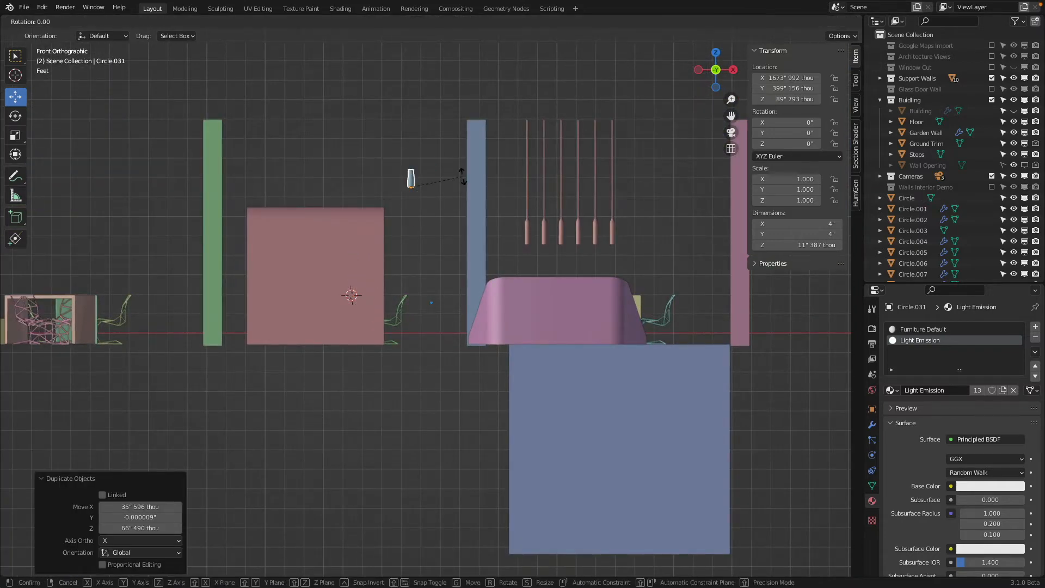
type("180")
key("Return")
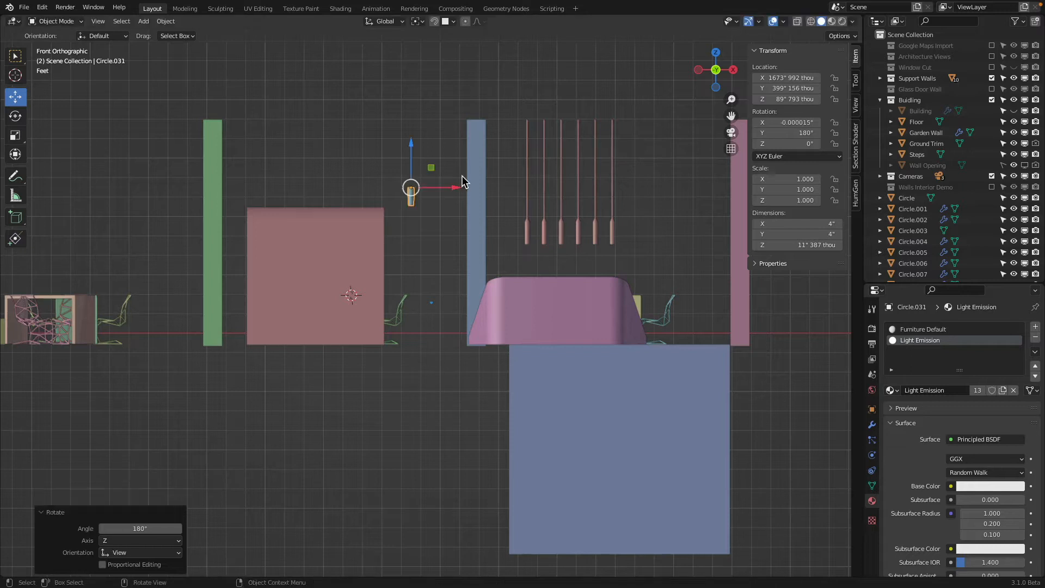
- Raise the upside-down lamp about 40.5 inches along Z and show the Building object again
key("g")
key("z")
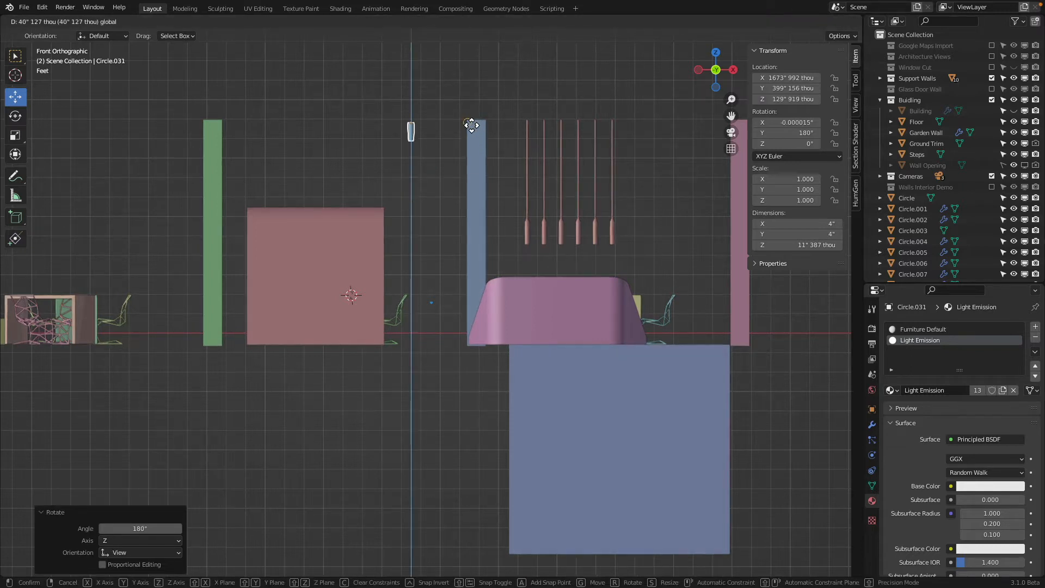
left_click(476, 123)
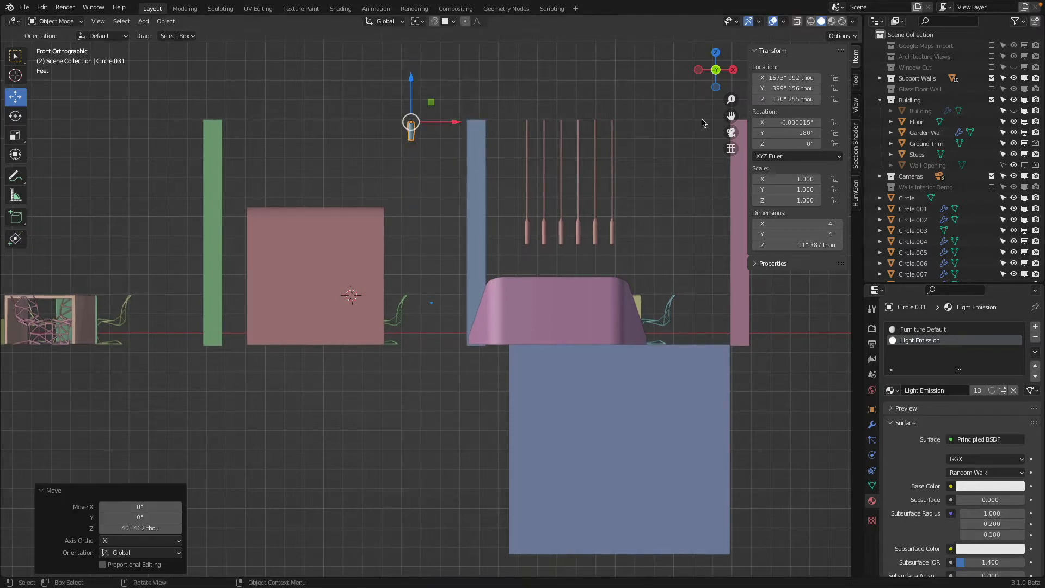
left_click(1014, 111)
- Move the upside-down lamp about 50.2 inches along Y beneath the building's ceiling
key("z")
left_click(455, 166)
mouse_move(531, 162)
middle_mouse_down()
mouse_move(454, 165)
mouse_move(348, 202)
middle_mouse_up()
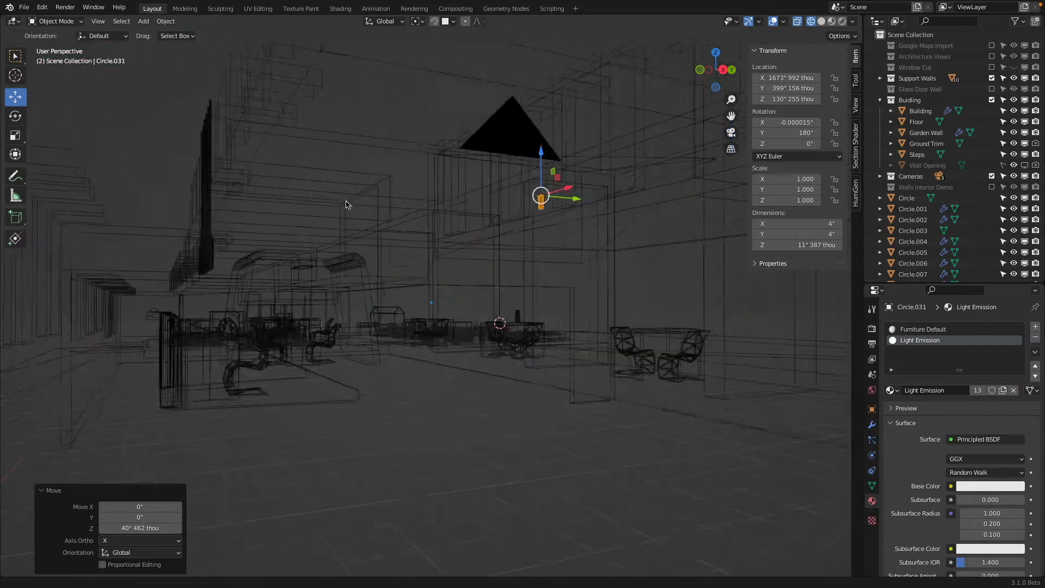
key("z")
left_click(403, 210)
mouse_move(406, 218)
middle_mouse_down()
mouse_move(485, 207)
mouse_move(358, 252)
mouse_move(412, 205)
middle_mouse_up()
key("g")
key("y")
left_click(467, 176)
- Widen the ceiling lamp by scaling it about 2.84 times in X and Y only
middle_click_drag(468, 176, 483, 200)
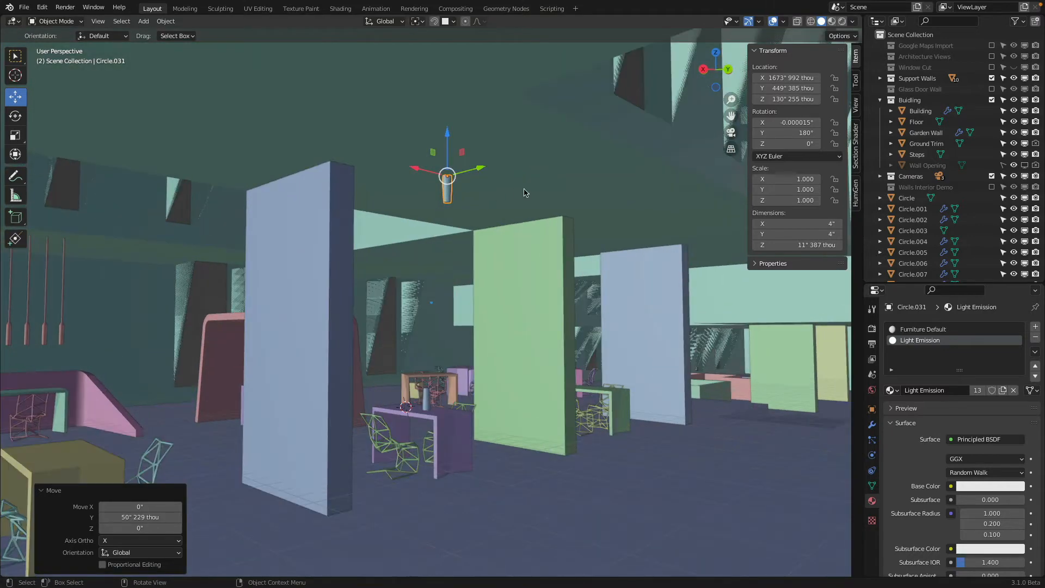
key("s")
key("shift+z")
left_click(670, 171)
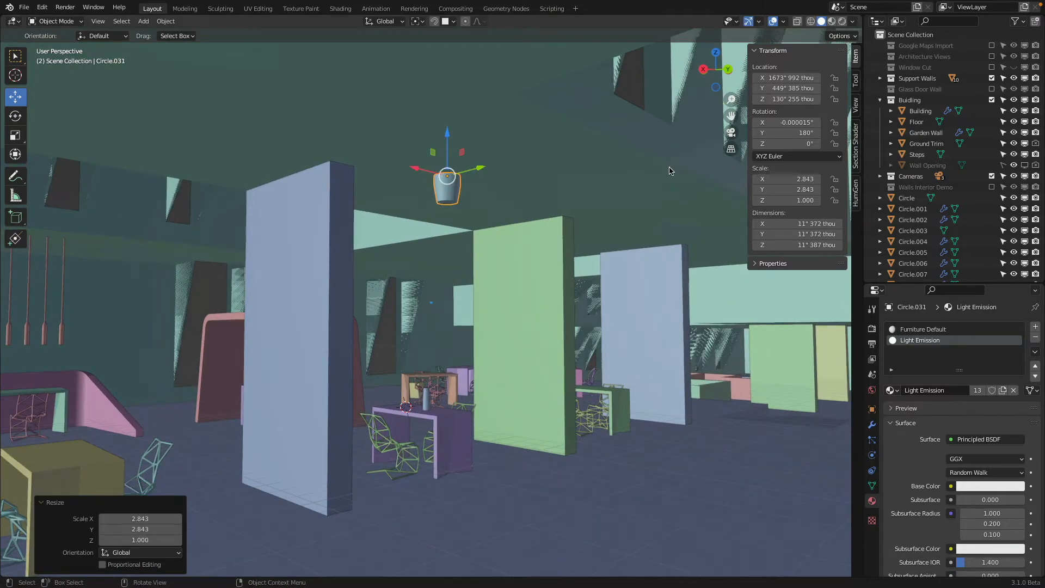
- Lower the ceiling lamp's bottom face in Edit Mode to make the lamp about 14.9 inches tall
scroll(472, 171, "up", 2)
key("Tab")
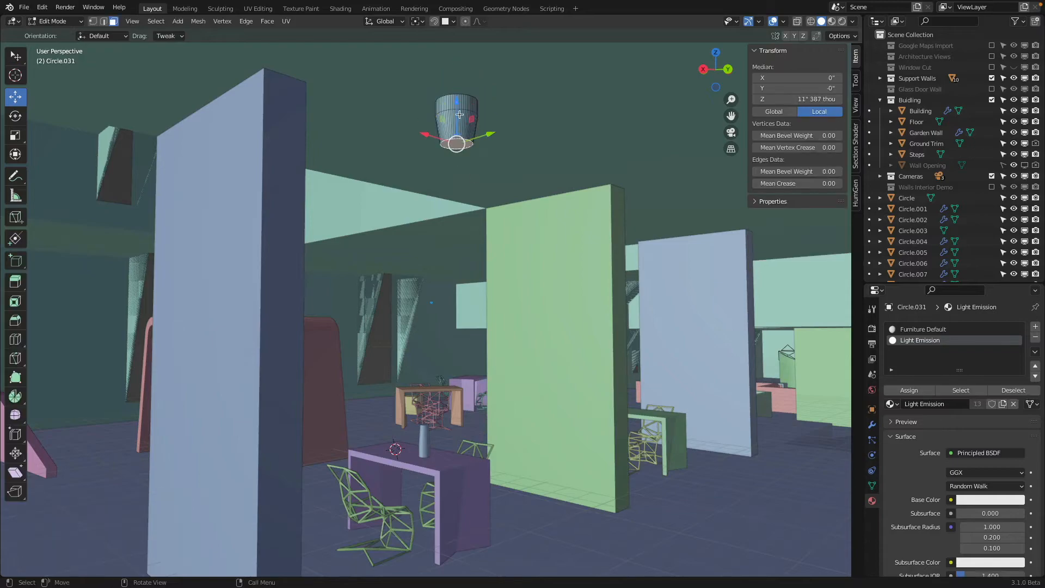
left_click_drag(459, 107, 468, 129)
key("Tab")
- Check the ceiling lamp's light in Rendered shading and return to Solid shading
scroll(507, 218, "down", 3)
key("z")
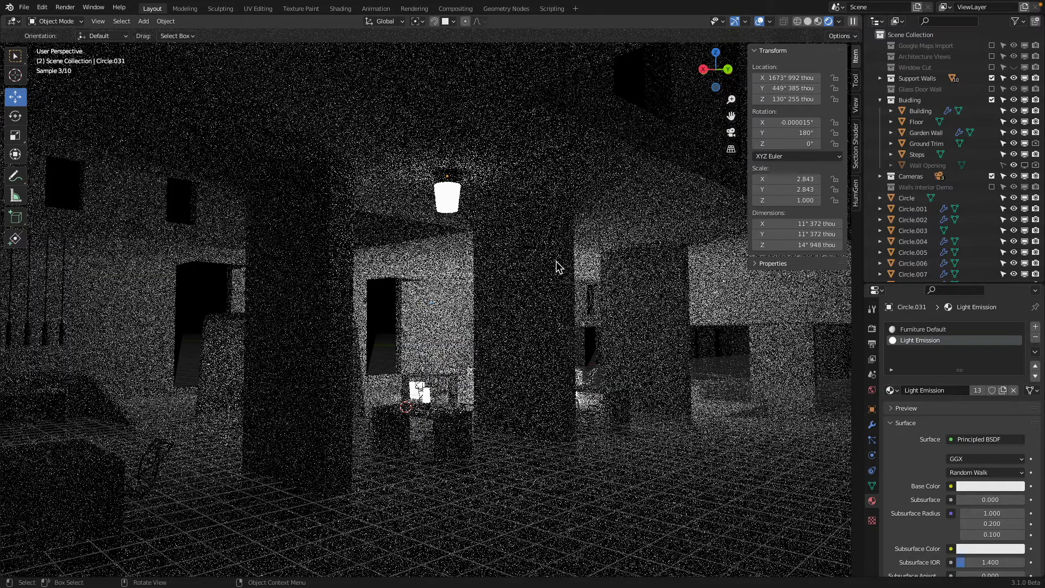
key("z")
left_click(456, 201)
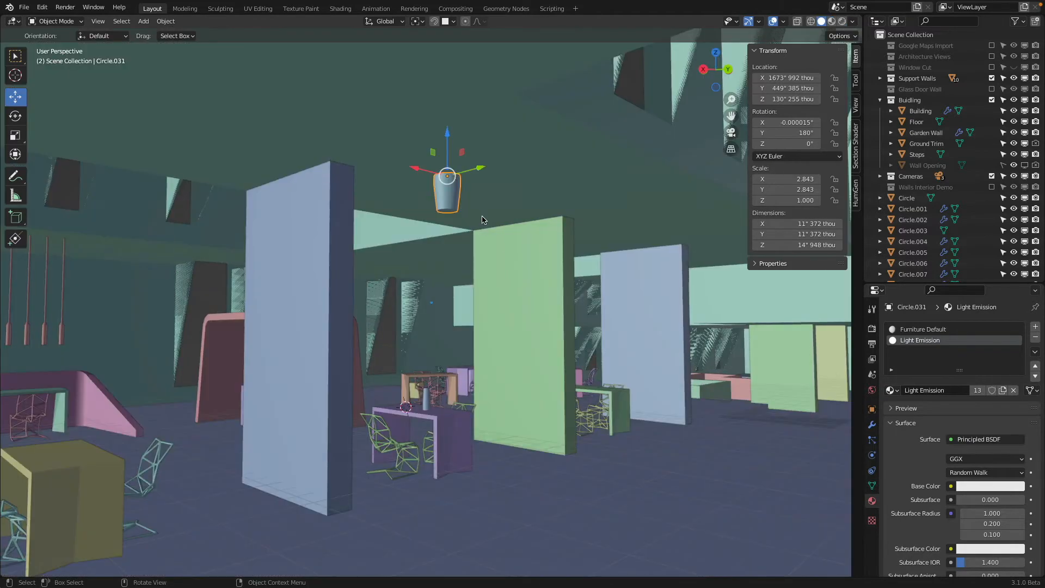
- Duplicate the ceiling lamp in place and rotate the copy 90° around the Y axis
middle_click_drag(457, 210, 421, 211)
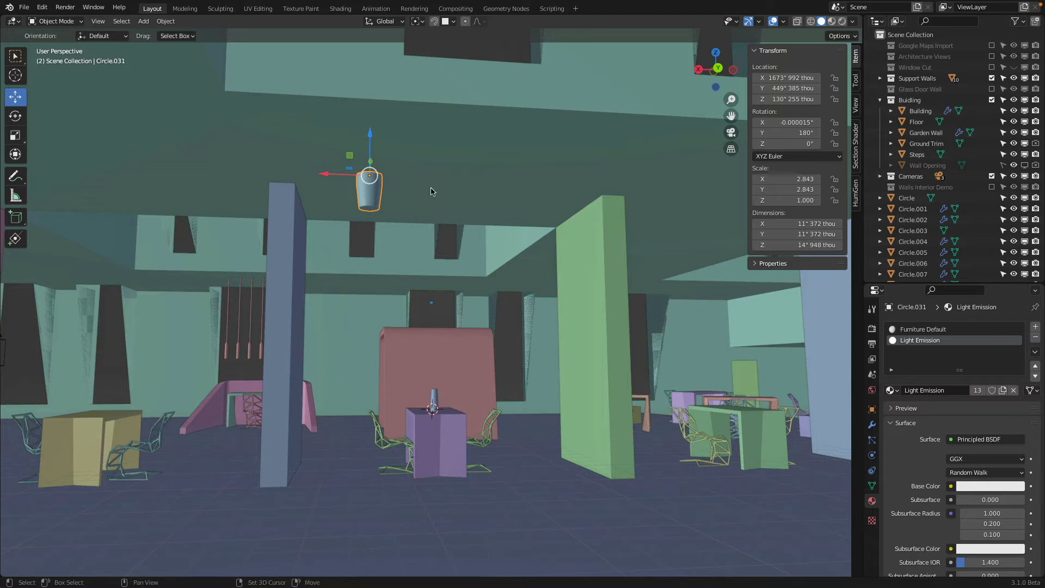
key("shift+d")
key("r")
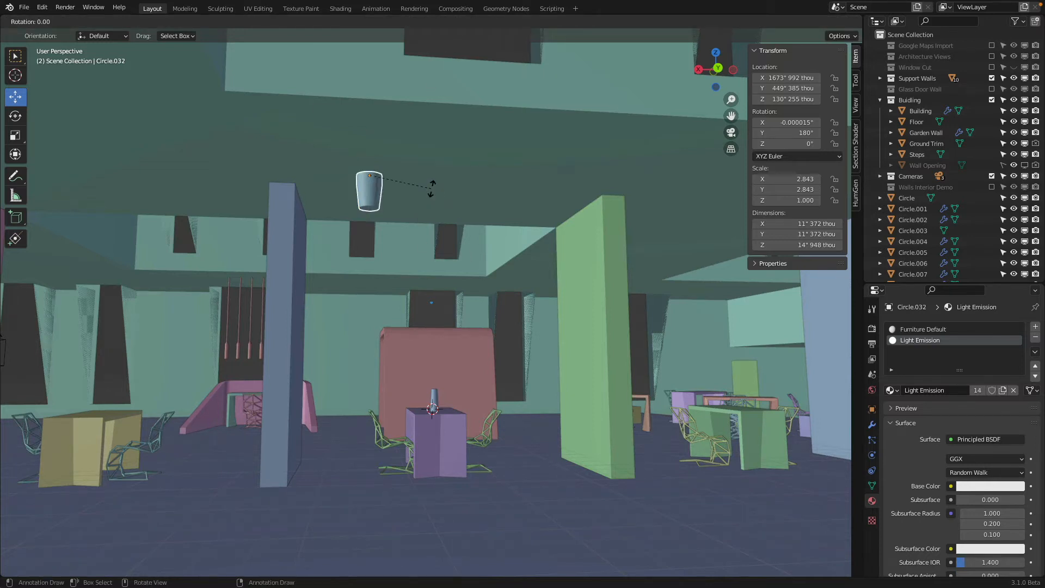
key("y")
key("9")
key("0")
key("Return")
- Move the sideways lamp onto the face of the blue wall panel, about 56.6 inches below the ceiling lamp
middle_click_drag(420, 190, 327, 191)
key("g")
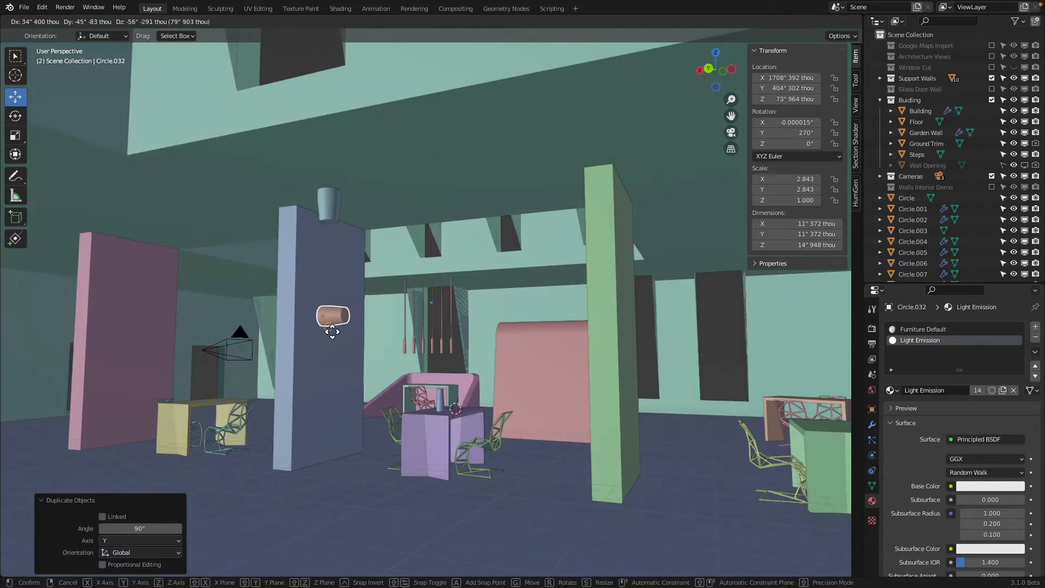
left_click(329, 322)
- Duplicate the wall lamp twice on the blue panel, one about 35.5 inches lower and one near the top, and preview them in Rendered shading
mouse_move(329, 322)
middle_mouse_down()
mouse_move(345, 325)
mouse_move(316, 322)
mouse_move(324, 318)
middle_mouse_up()
key("shift+d")
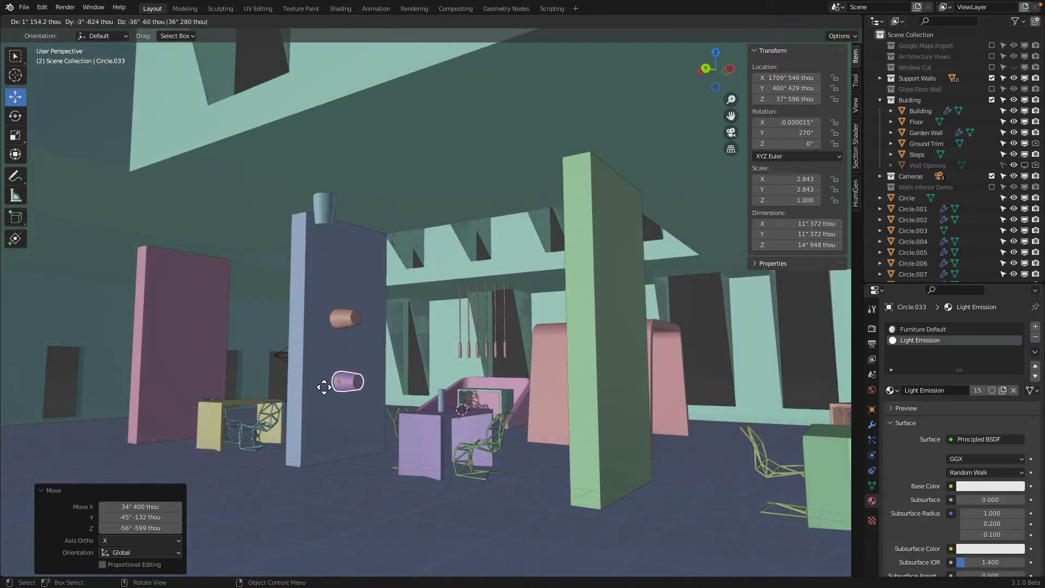
left_click(330, 378)
key("shift+d")
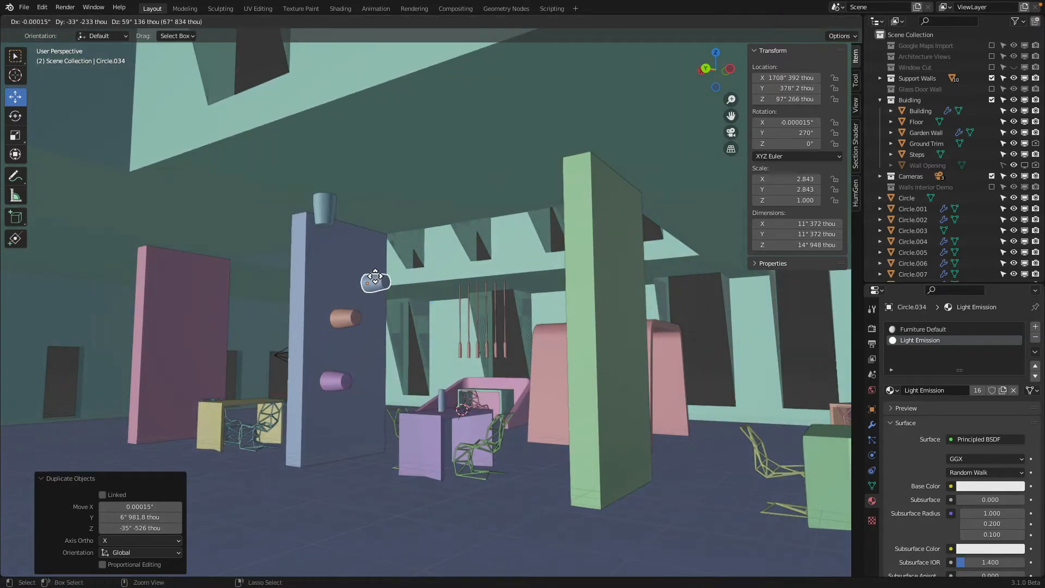
left_click(375, 262)
key("z")
left_click(384, 350)
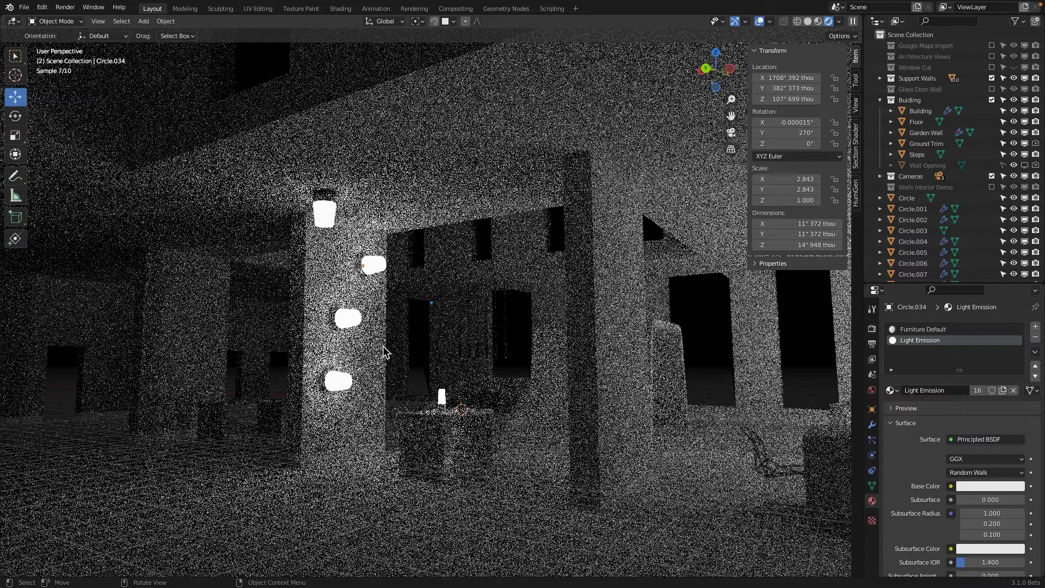
- Place the 3D cursor on the open floor beside the house-shaped frame and add a UV sphere there
middle_click_drag(388, 375, 366, 241)
scroll(442, 330, "up", 6)
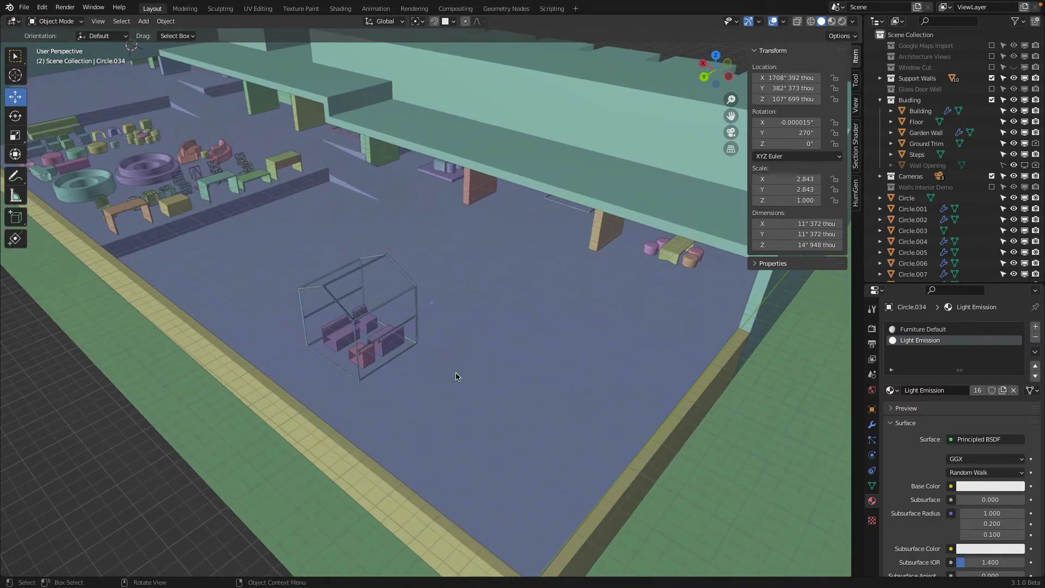
left_click(451, 367)
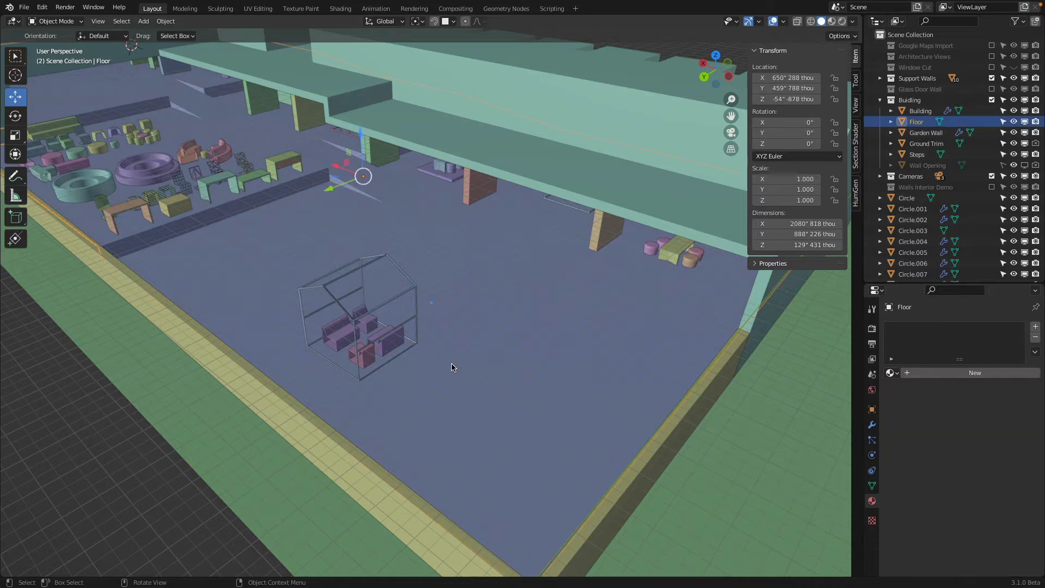
left_click(15, 75)
left_click_drag(479, 316, 447, 380)
scroll(446, 380, "up", 1)
key("shift+a")
mouse_move(463, 375)
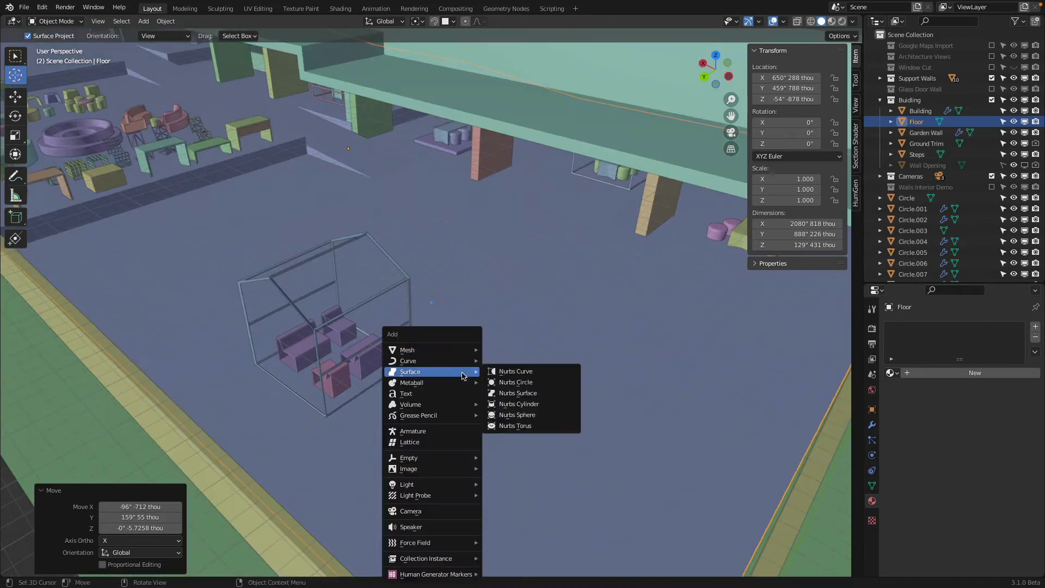
mouse_move(459, 354)
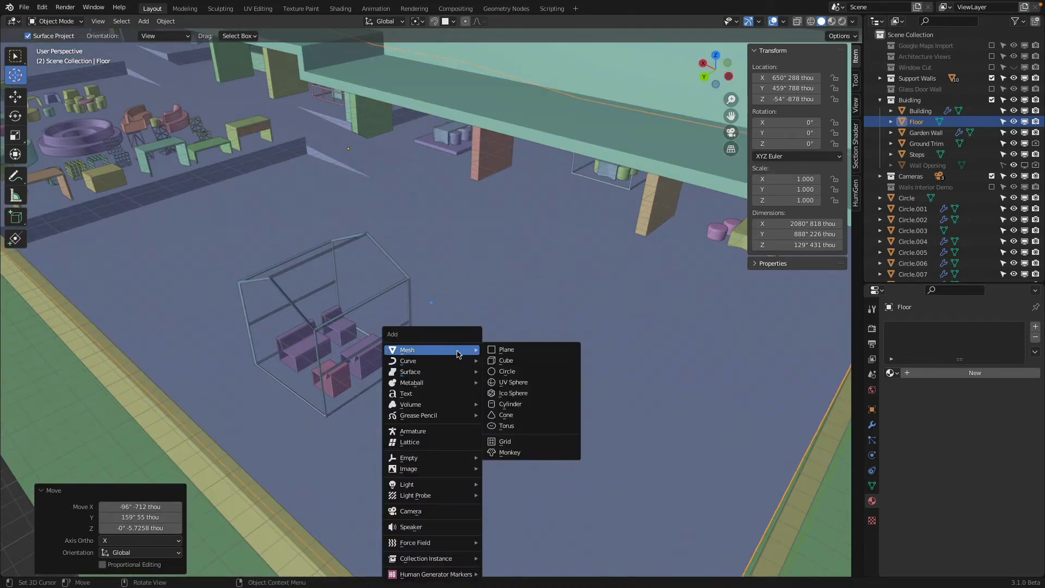
left_click(537, 384)
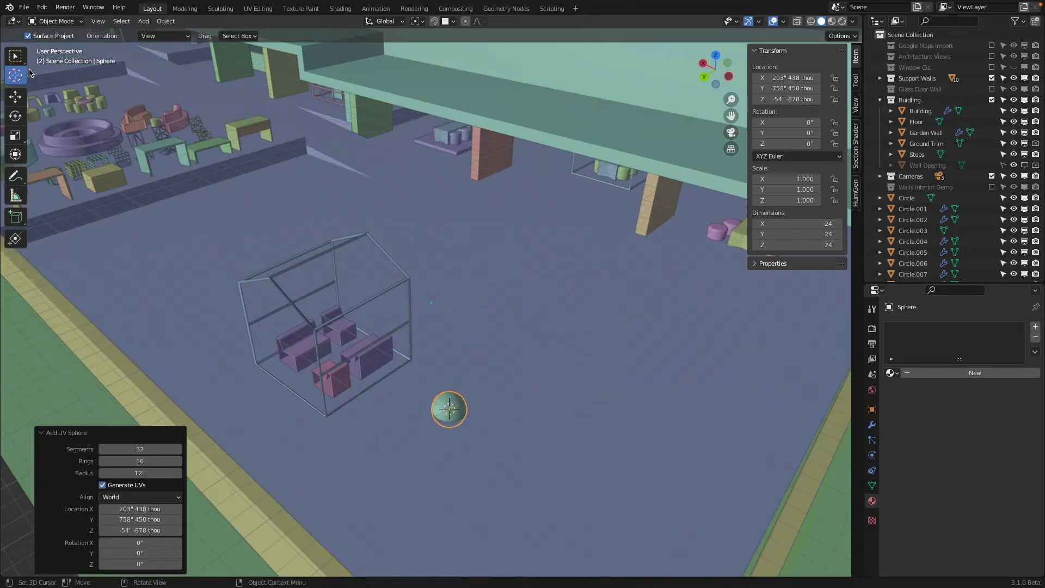
- Scale the sphere to about 0.785 and raise it about 15.4 inches along Z
left_click(15, 101)
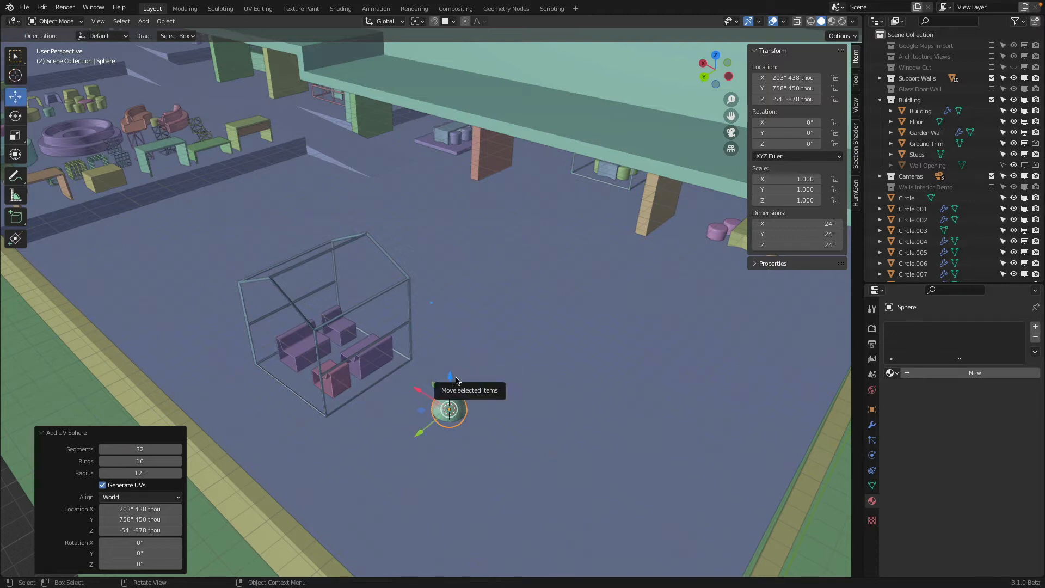
key("s")
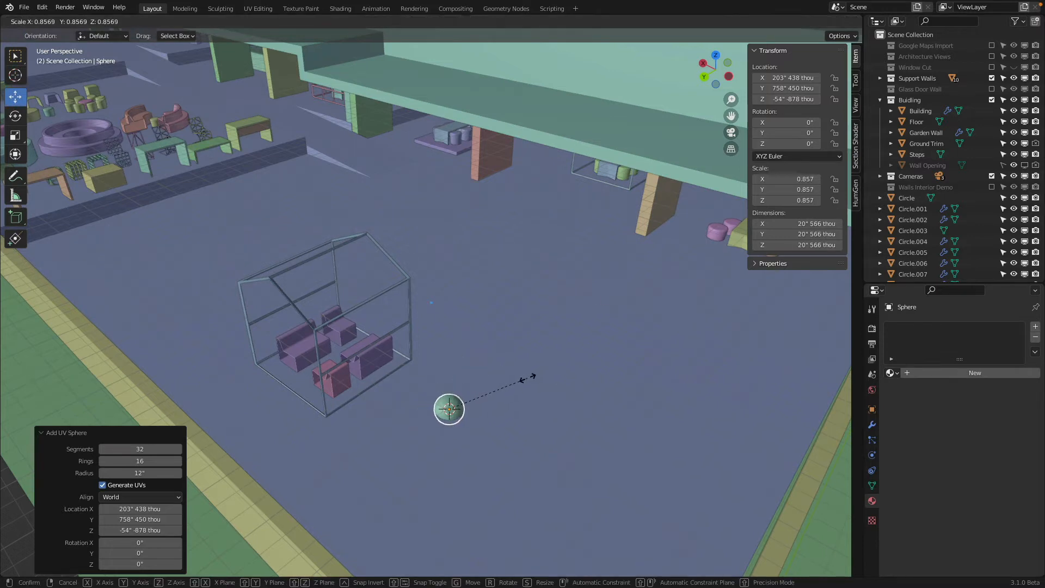
left_click(481, 387)
left_click_drag(447, 377, 448, 359)
middle_click_drag(475, 397, 488, 379)
scroll(602, 238, "up", 3)
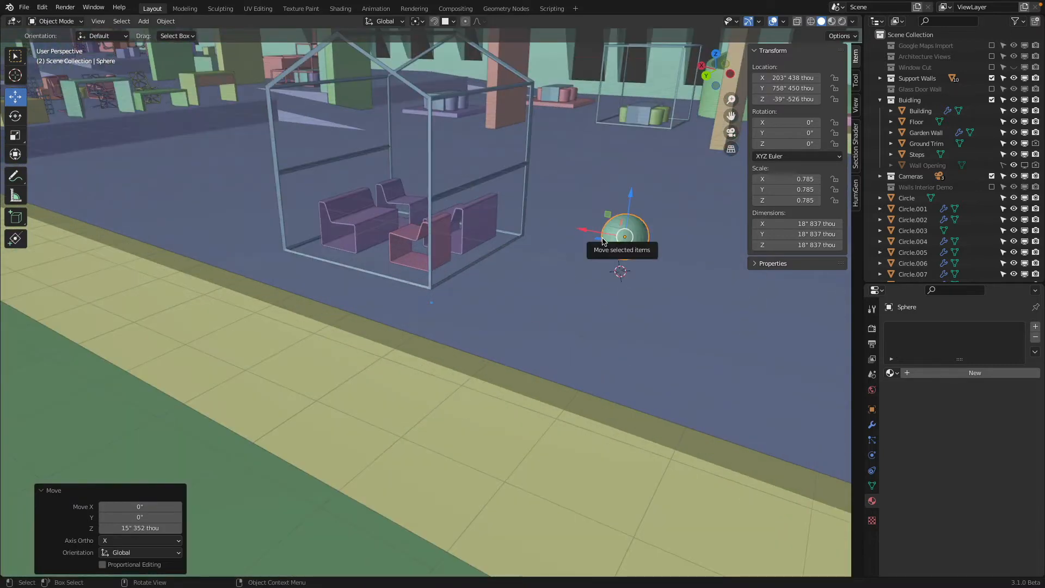
- Frame the selected sphere in the front orthographic view with Wireframe shading
middle_click_drag(602, 239, 540, 285, "shift")
scroll(627, 306, "up", 5)
scroll(634, 297, "down", 2)
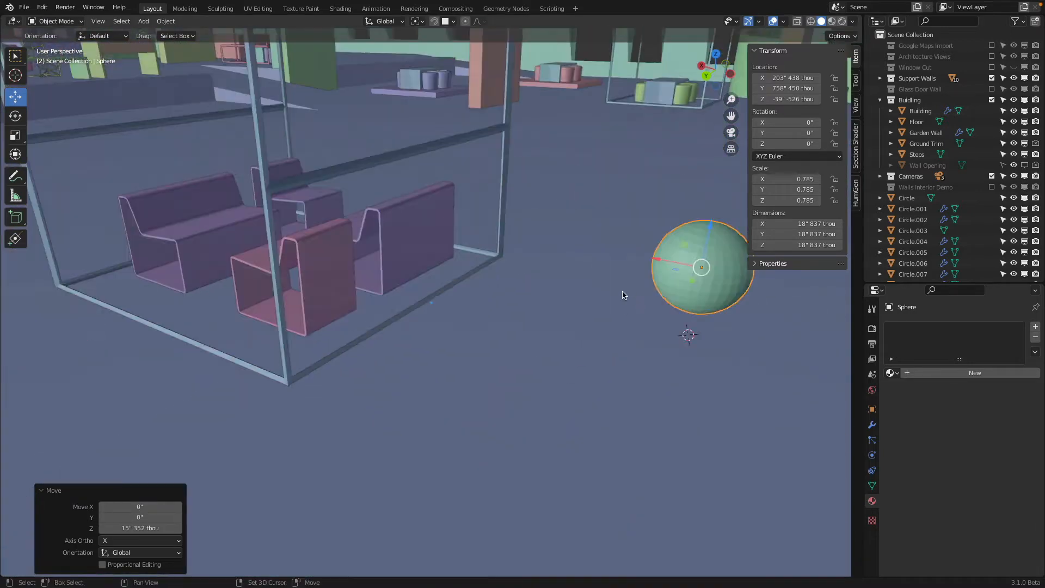
middle_click_drag(623, 292, 549, 301, "shift")
key("KP_1")
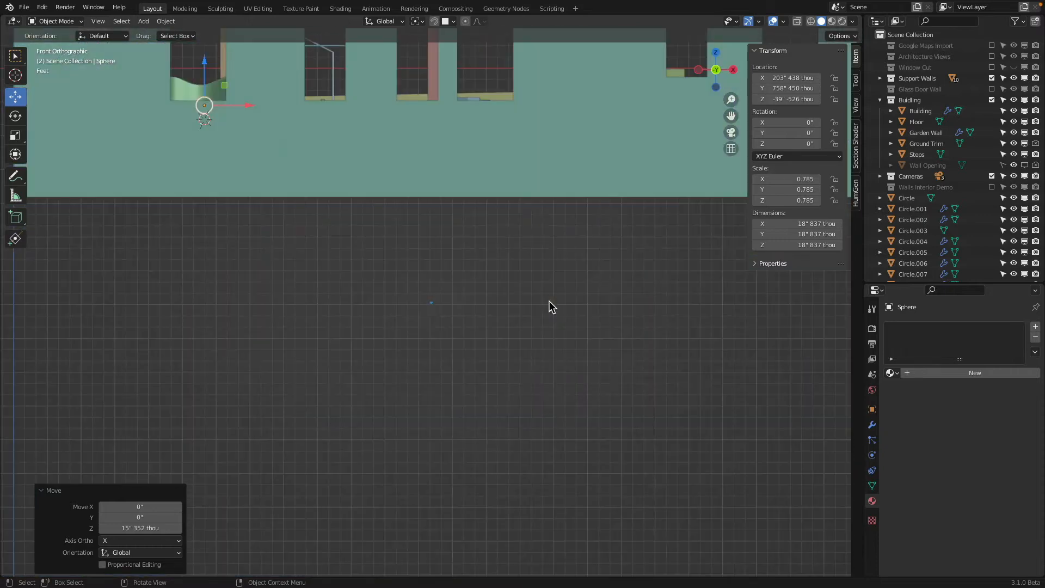
left_click(98, 21)
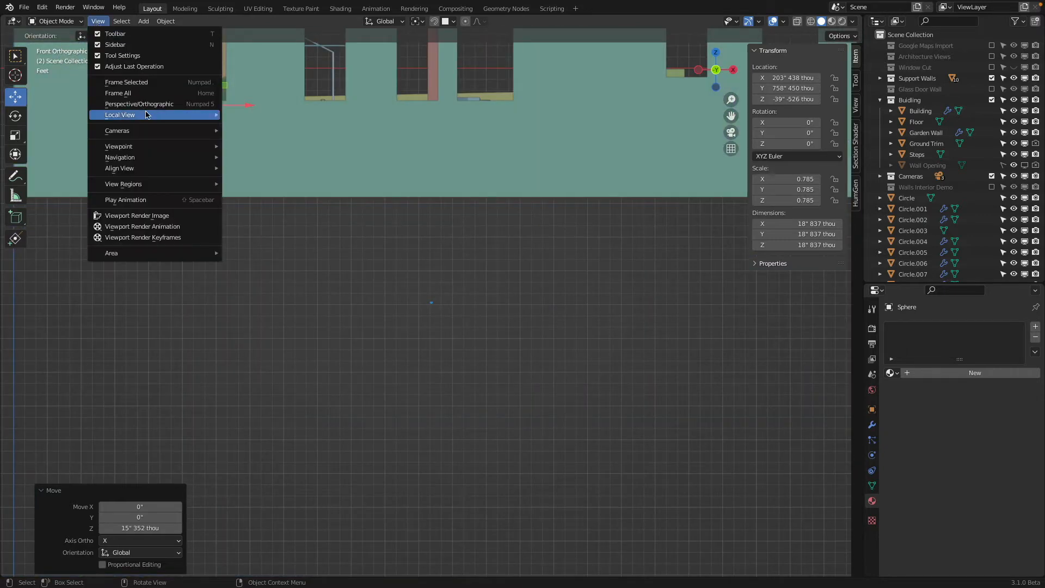
left_click(136, 94)
key("z")
left_click(390, 219)
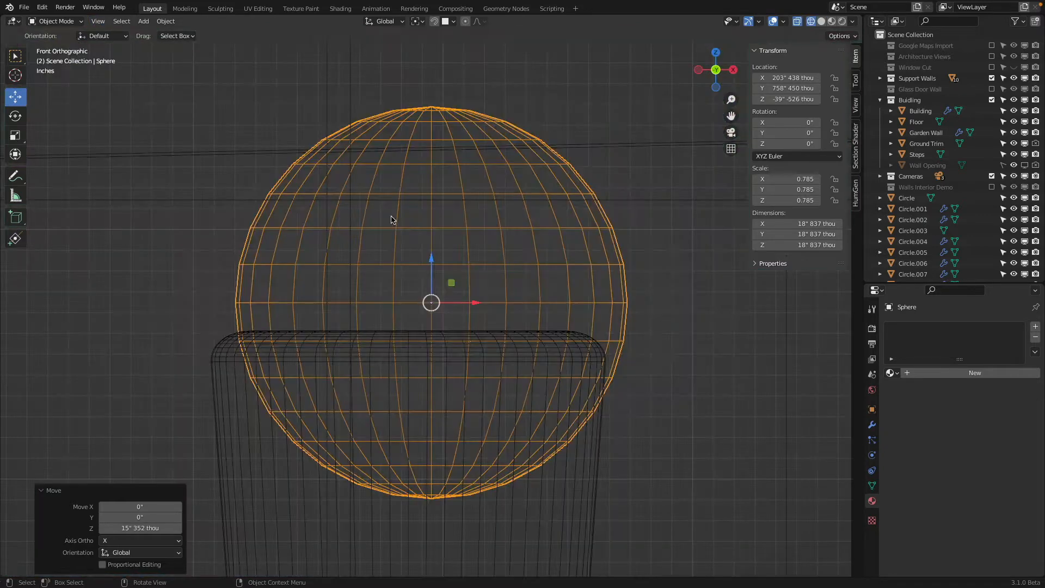
- Delete the faces in the lower part of the sphere to leave a flat, open base
key("Tab")
scroll(320, 245, "down", 2)
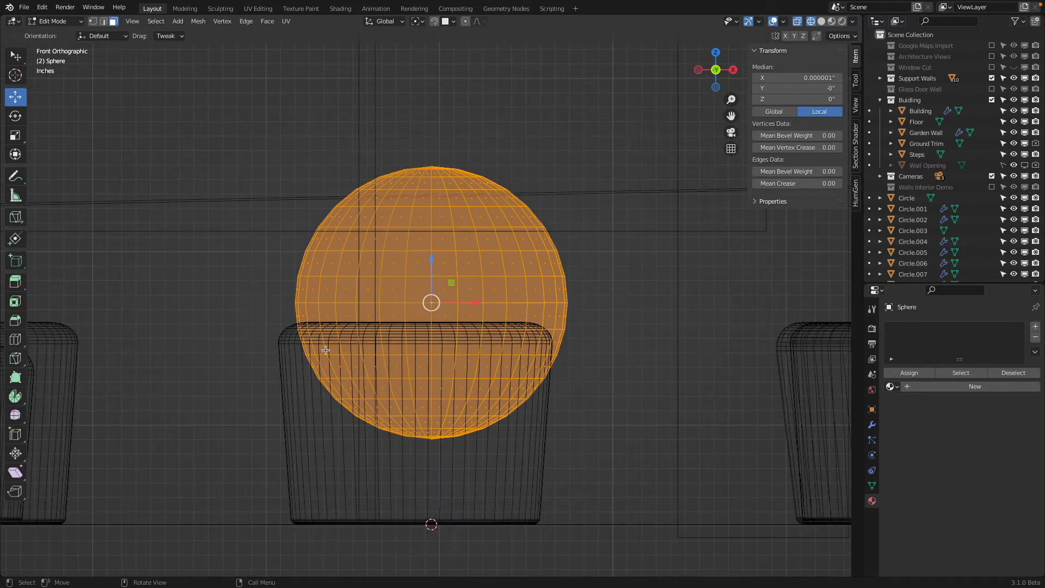
key("alt+a")
key("b")
left_click_drag(305, 384, 545, 463)
key("x")
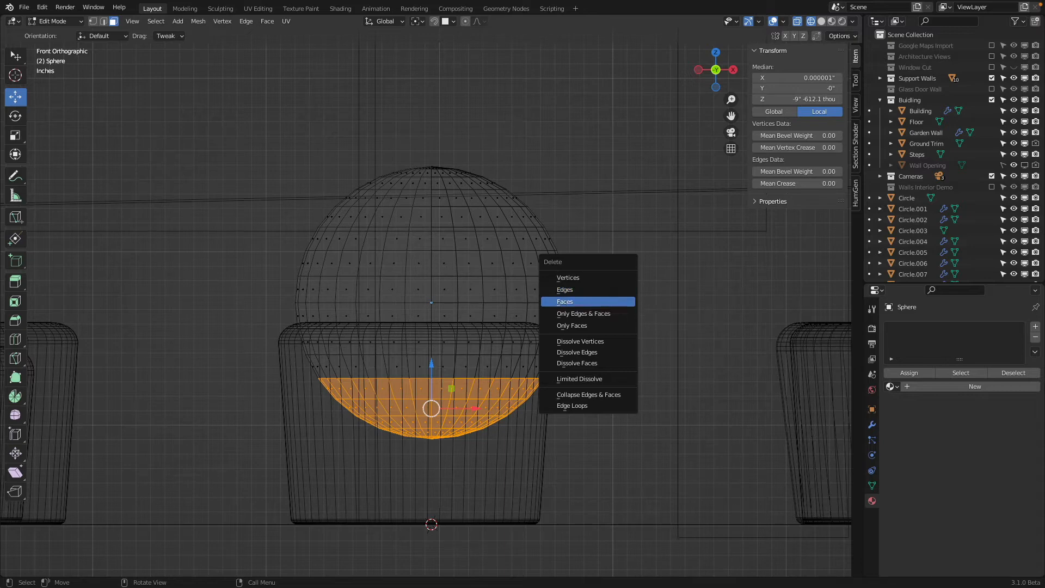
left_click(612, 292)
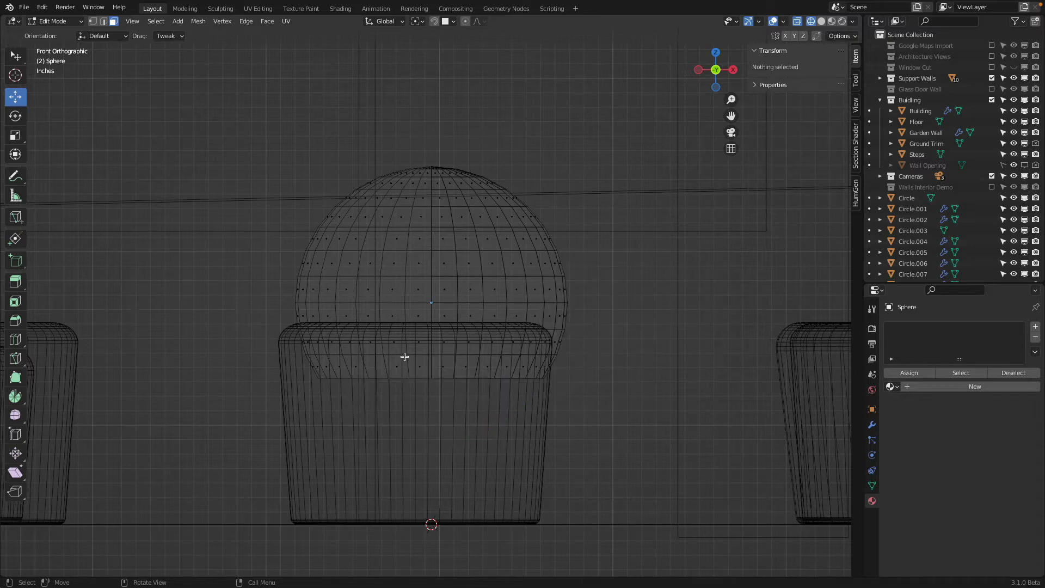
- Give the cut sphere the existing Furniture Default material
left_click(893, 387)
type("def")
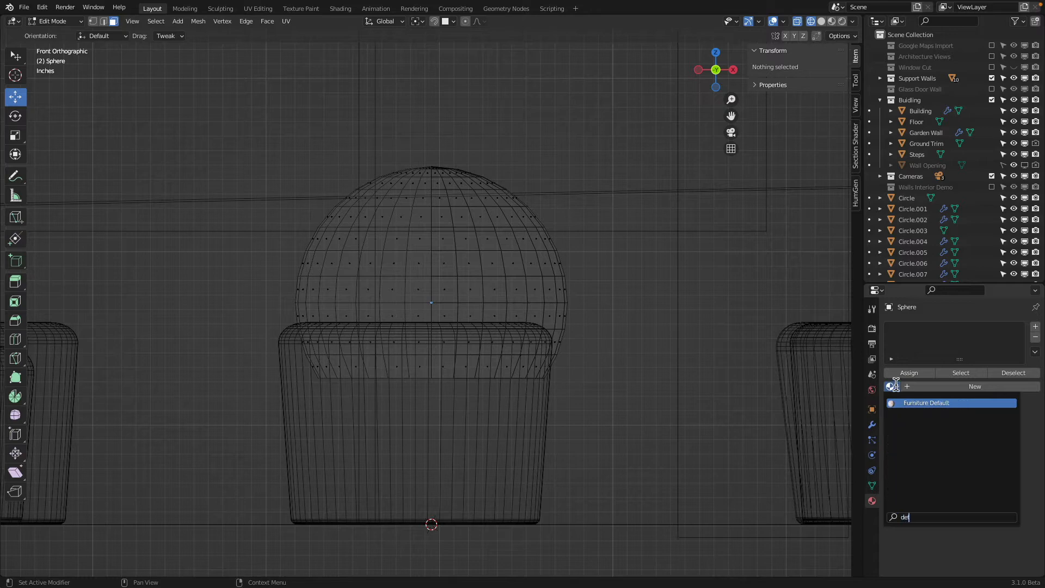
key("Return")
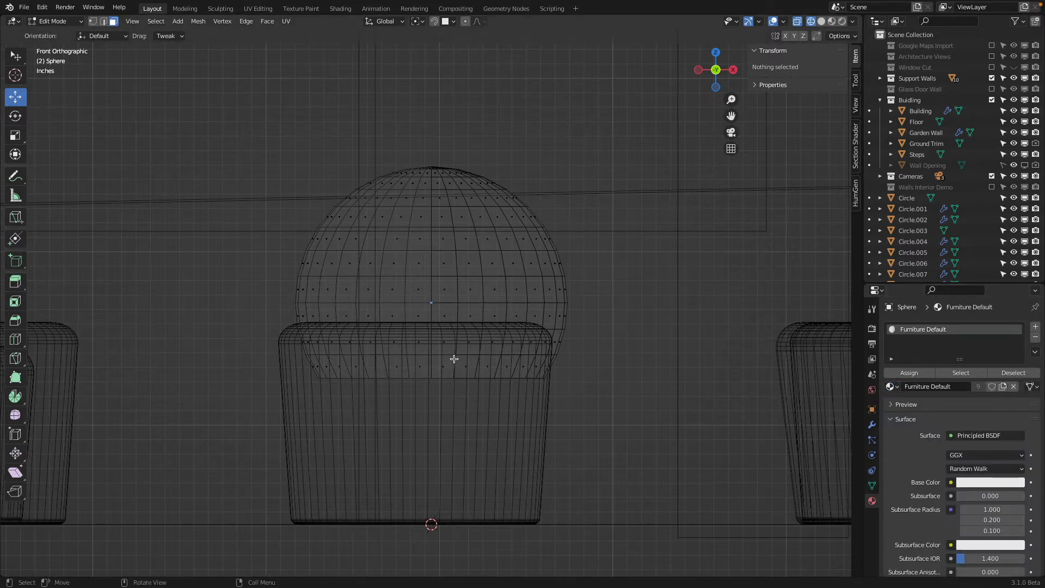
- Add a second material slot with Light Emission and assign it to all sphere faces except the lowest ring
left_click_drag(237, 105, 616, 345)
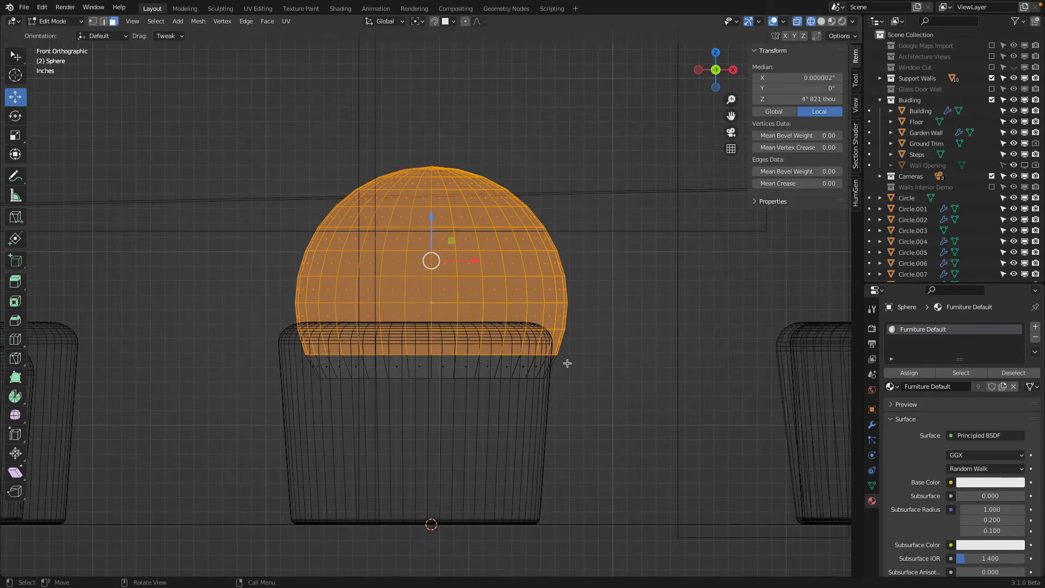
left_click(1035, 326)
left_click(893, 403)
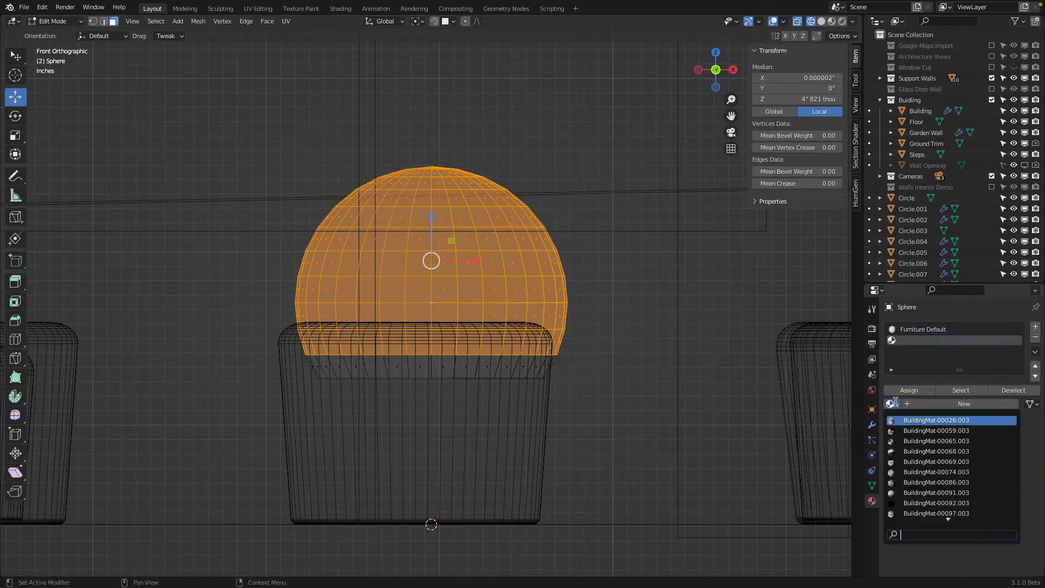
type("e,mi")
key("BackSpace")
key("BackSpace")
key("BackSpace")
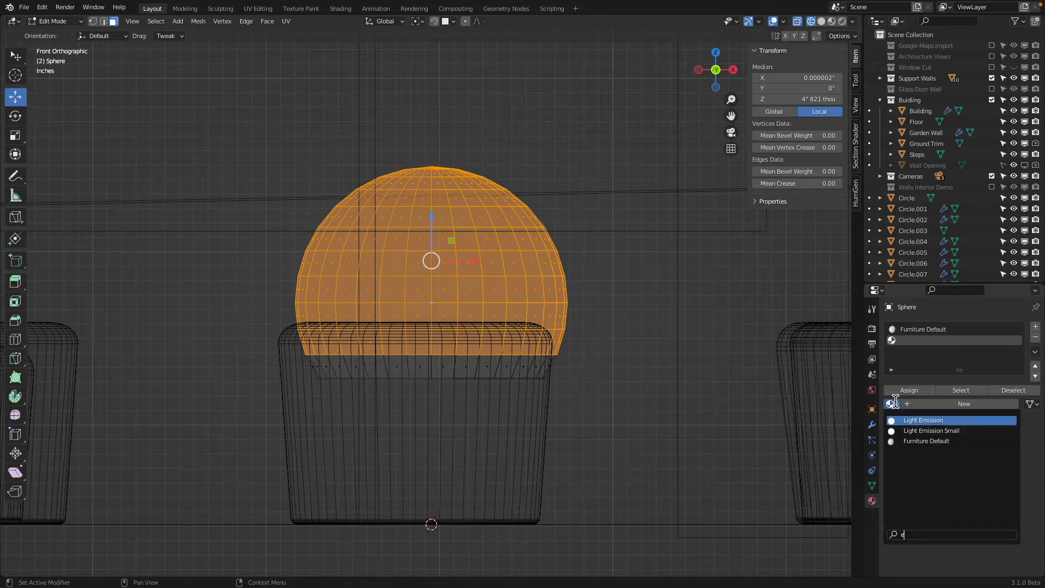
key("Return")
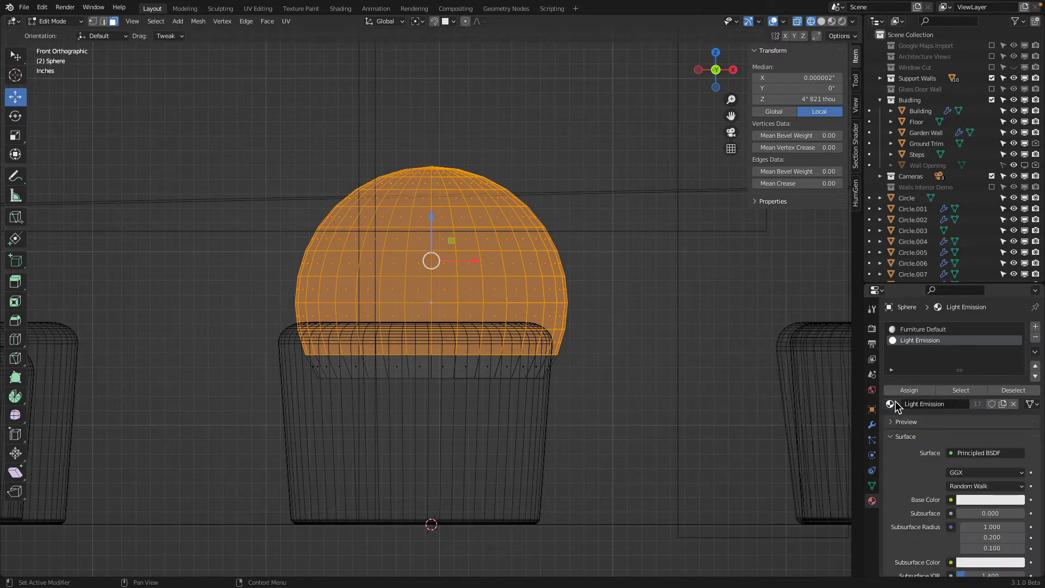
left_click(904, 391)
key("Tab")
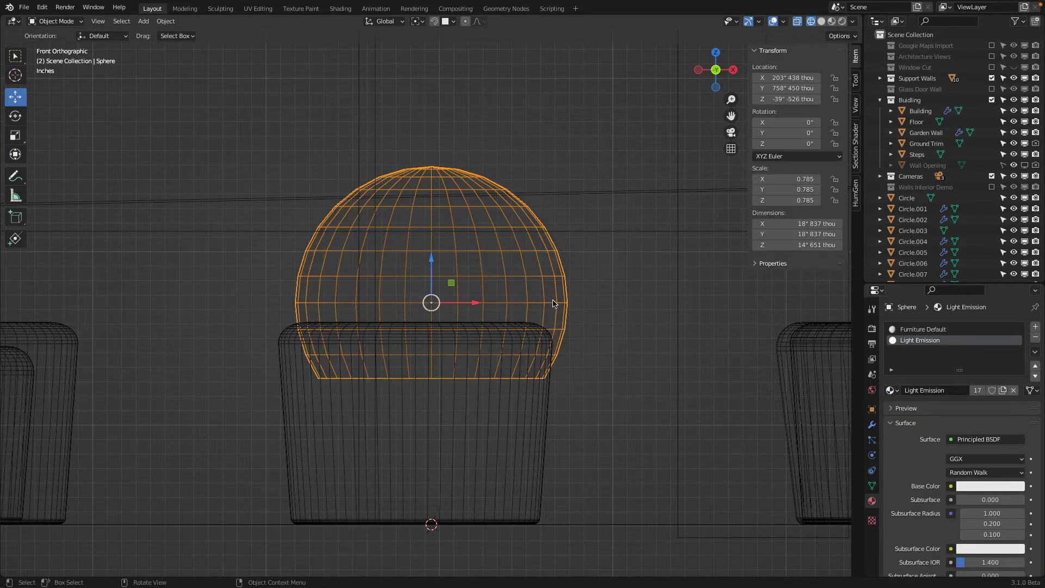
- Return to Solid shading and shade the sphere smooth
scroll(552, 301, "down", 4)
key("shift+z")
middle_click_drag(551, 297, 482, 324)
scroll(481, 323, "down", 2)
right_click(423, 287)
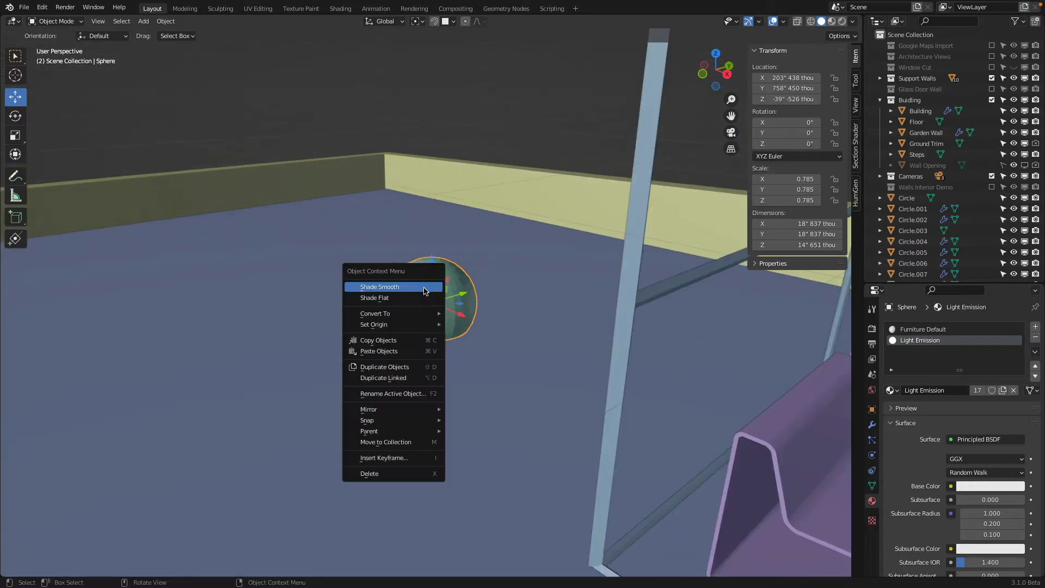
left_click(416, 286)
- Lower the sphere onto the floor by about 10.1 inches and move it near the house frame's corner, about X 231.5, Y 720.9 inches
middle_click_drag(415, 287, 485, 299)
scroll(466, 295, "down", 3)
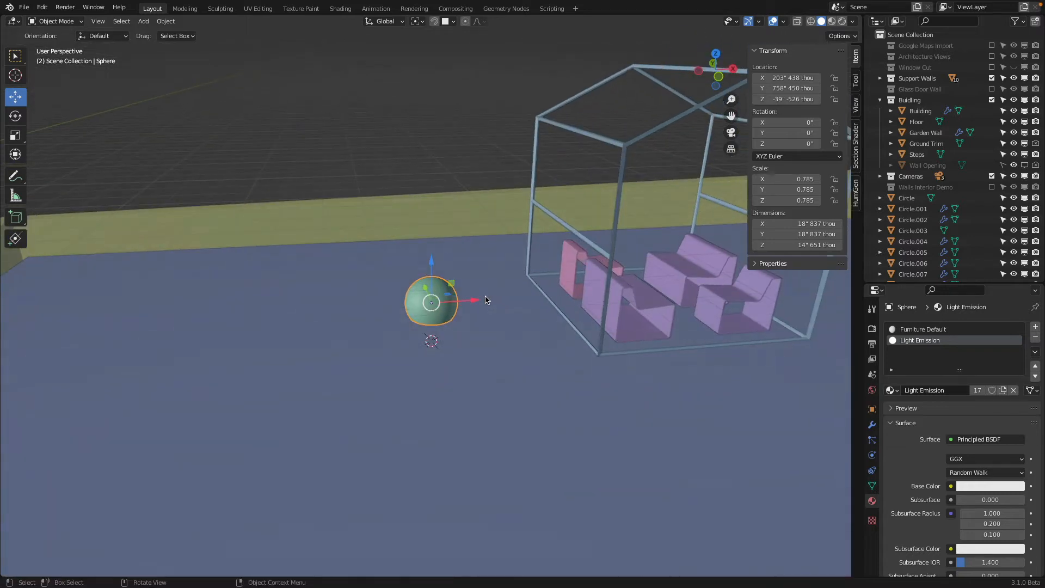
left_click_drag(432, 267, 562, 382)
left_click_drag(469, 325, 526, 355)
scroll(526, 355, "down", 2)
- Replace the house frame's Light Emission material with Furniture Default and preview the scene in Rendered shading
left_click(566, 210)
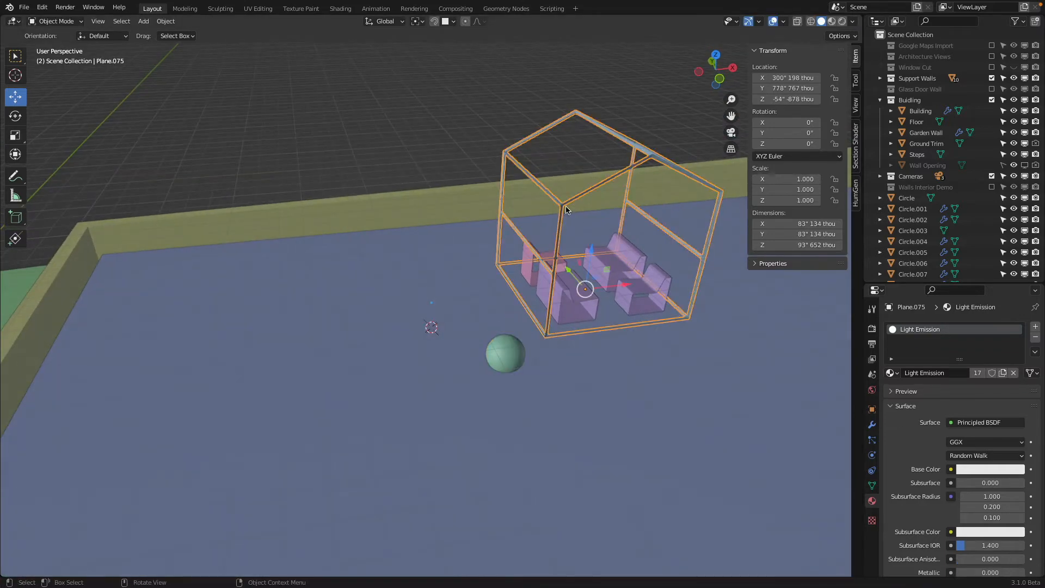
left_click(893, 373)
type("def")
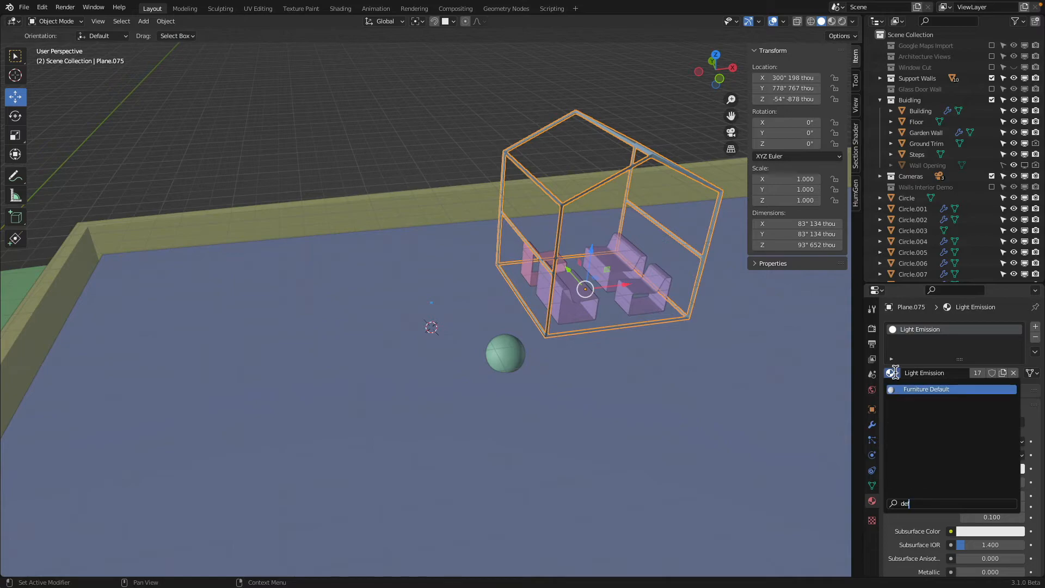
key("Return")
key("shift+z")
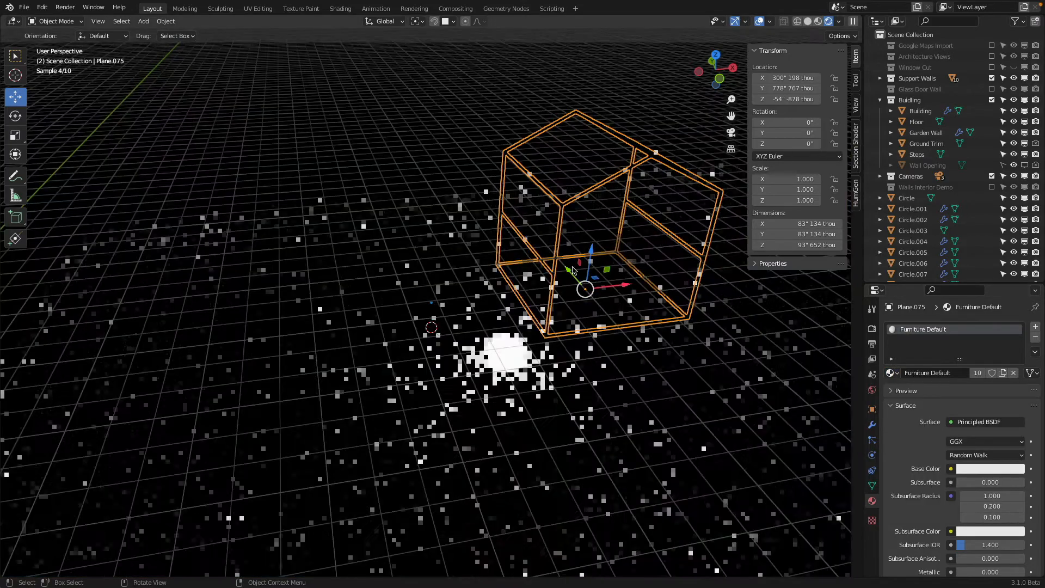
key("a")
key("a")
- In a wireframe top view, duplicate the sphere lamp twice, west of the house frame and beyond its northeast corner
key("KP_7")
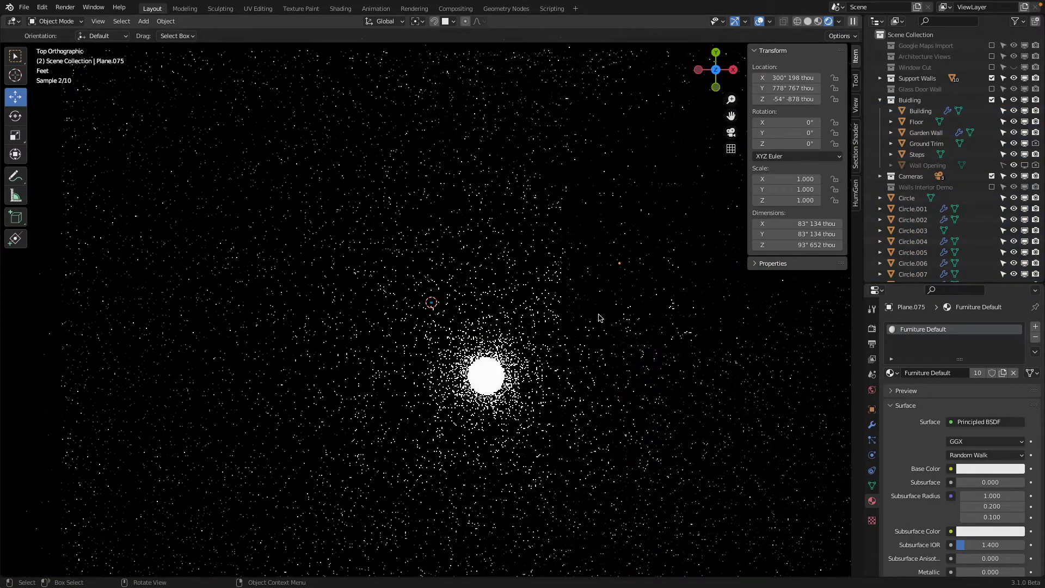
key("z")
left_click(479, 376)
left_click(493, 379)
scroll(512, 382, "down", 3)
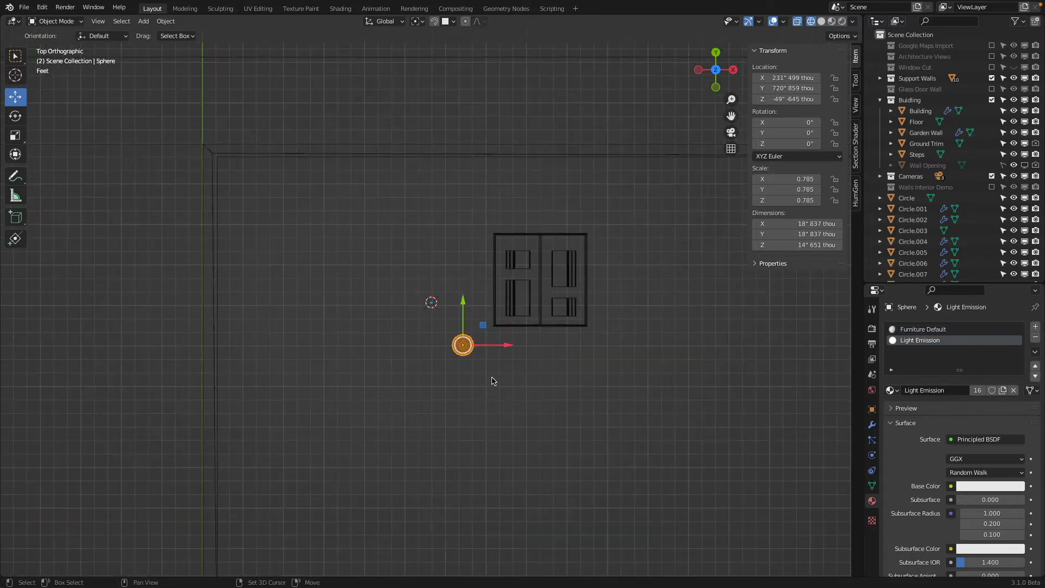
key("shift+d")
left_click(423, 233)
key("shift+d")
left_click(754, 213)
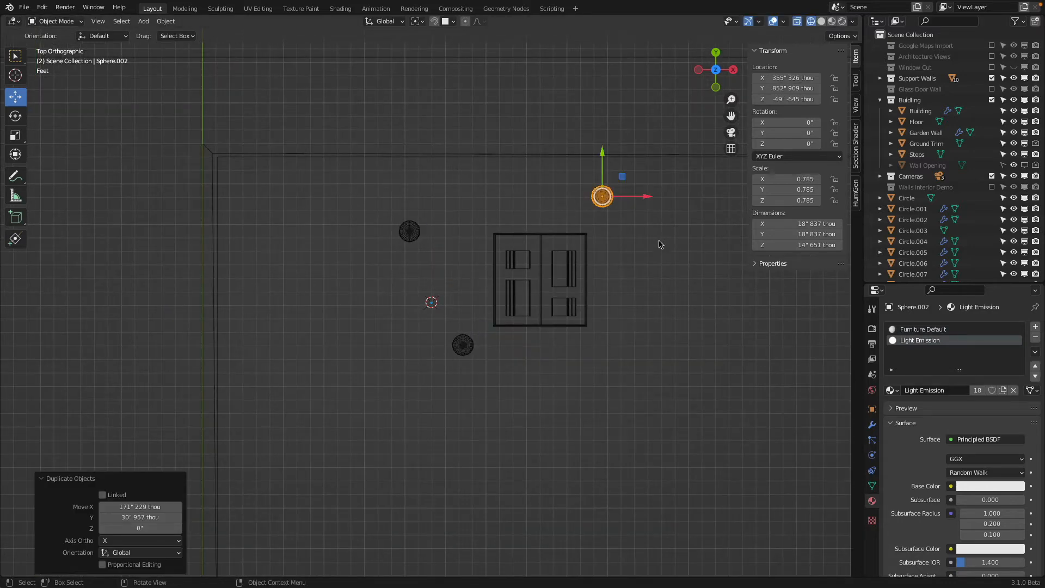
- Duplicate the sphere lamp three more times across the open floor: east, south and far southwest of the house frame
scroll(510, 227, "down", 3)
key("shift+d")
left_click(588, 308)
key("shift+d")
left_click(349, 406)
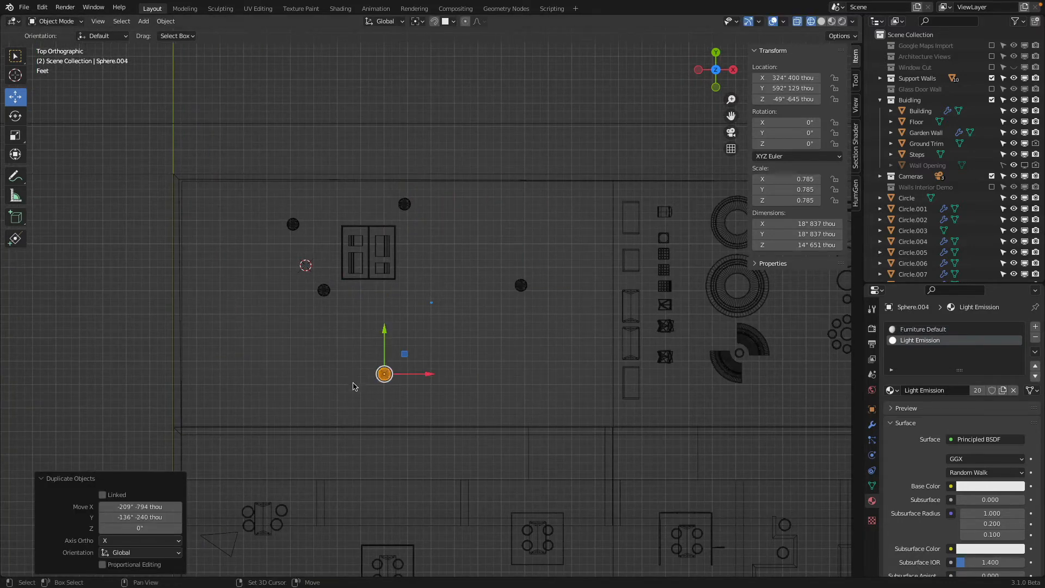
key("shift+d")
left_click(197, 377)
- Snap the 3D cursor to the centre of the bottom edge loop of the southwest sphere lamp
middle_click_drag(259, 357, 524, 304, "shift")
scroll(464, 294, "up", 3)
scroll(534, 319, "up", 5)
middle_click_drag(524, 304, 427, 299, "shift")
scroll(520, 332, "up", 3)
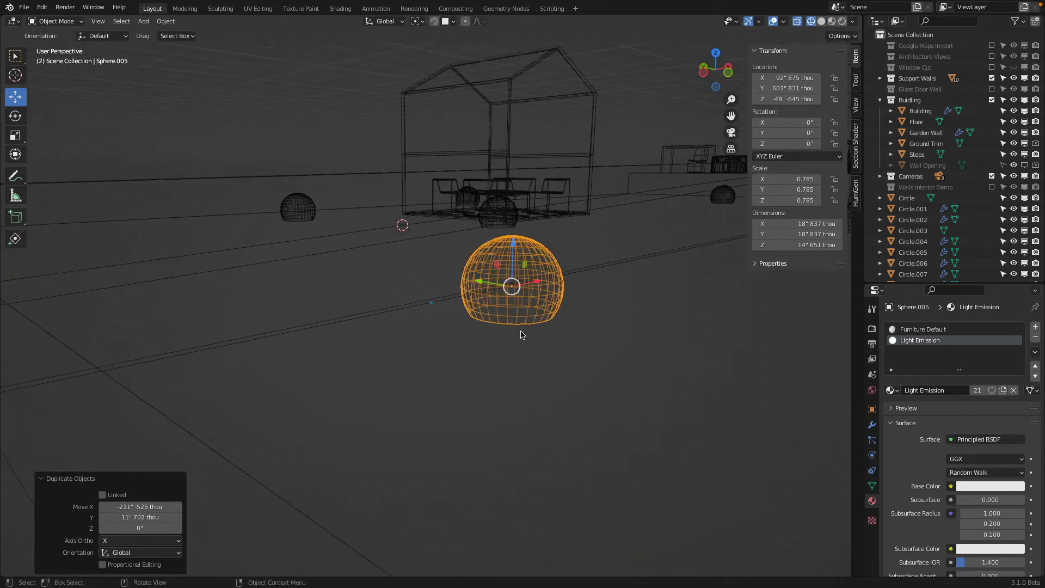
key("Tab")
left_click(106, 23)
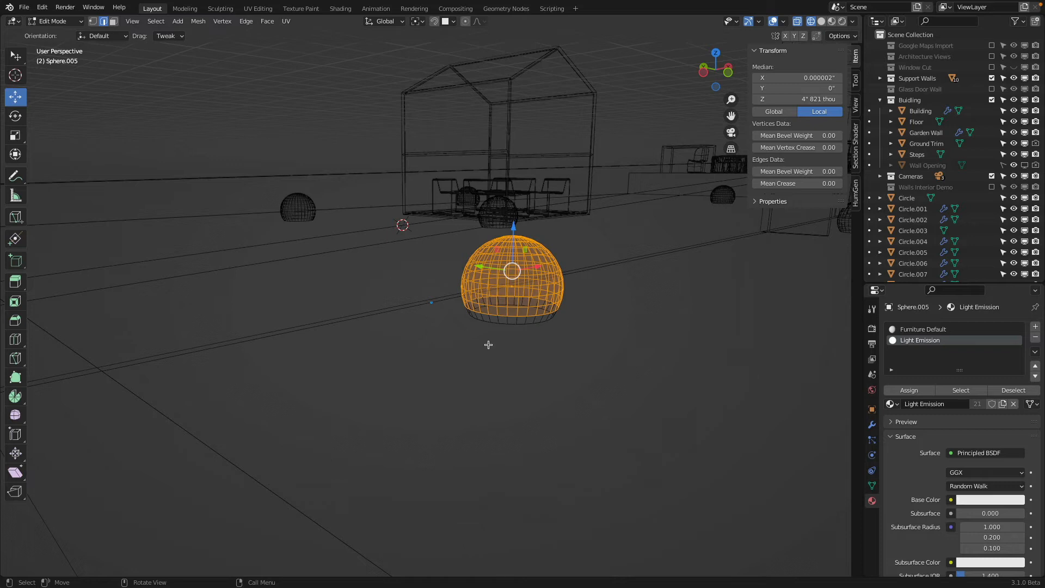
left_click(511, 327, "alt")
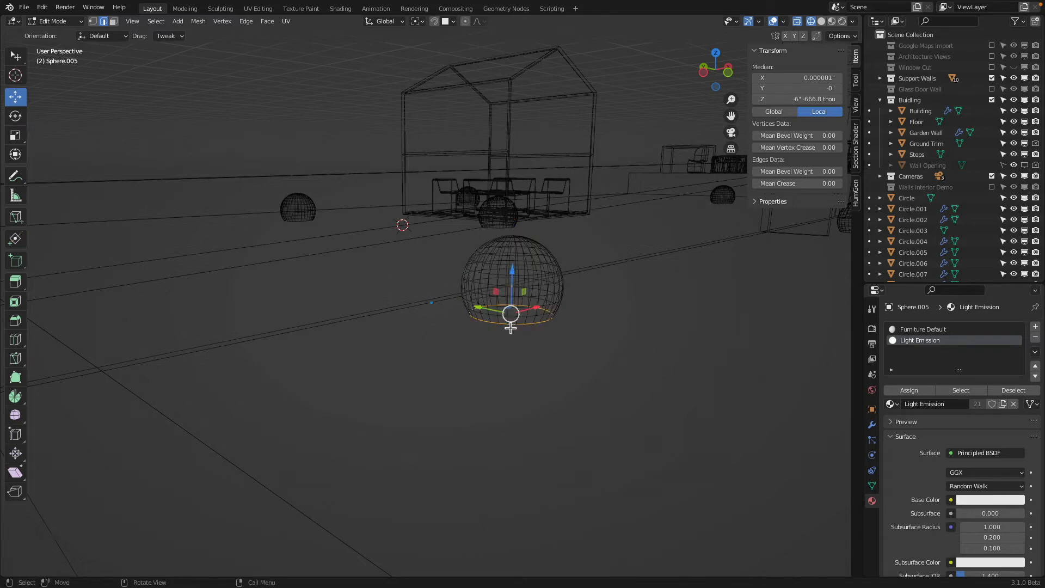
key("shift+s")
left_click(521, 374)
key("Tab")
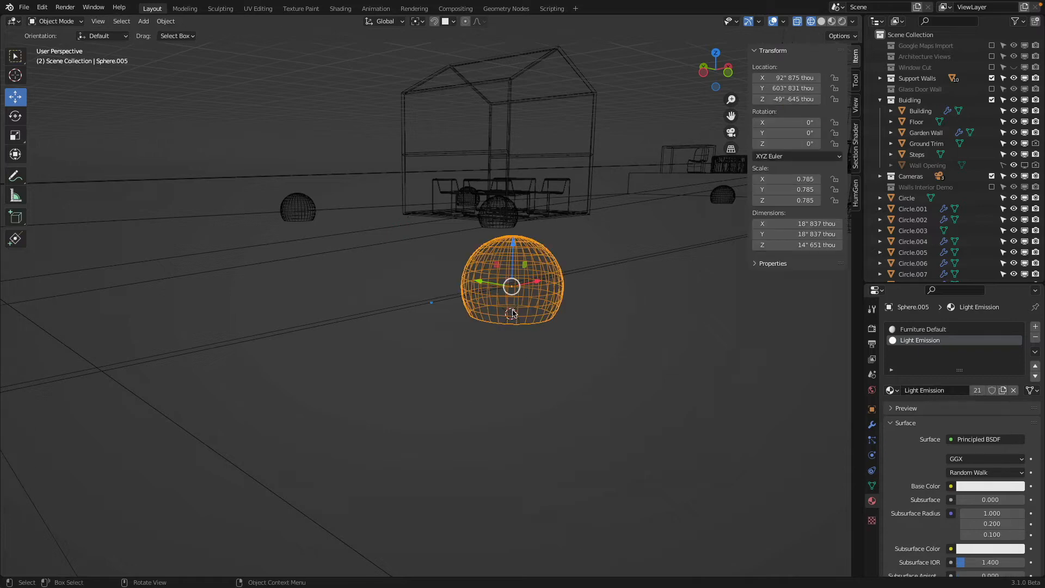
- Set the southwest sphere lamp's origin to the 3D cursor and scale the lamp by about 0.55
right_click(512, 314)
mouse_move(508, 347)
left_click(569, 366)
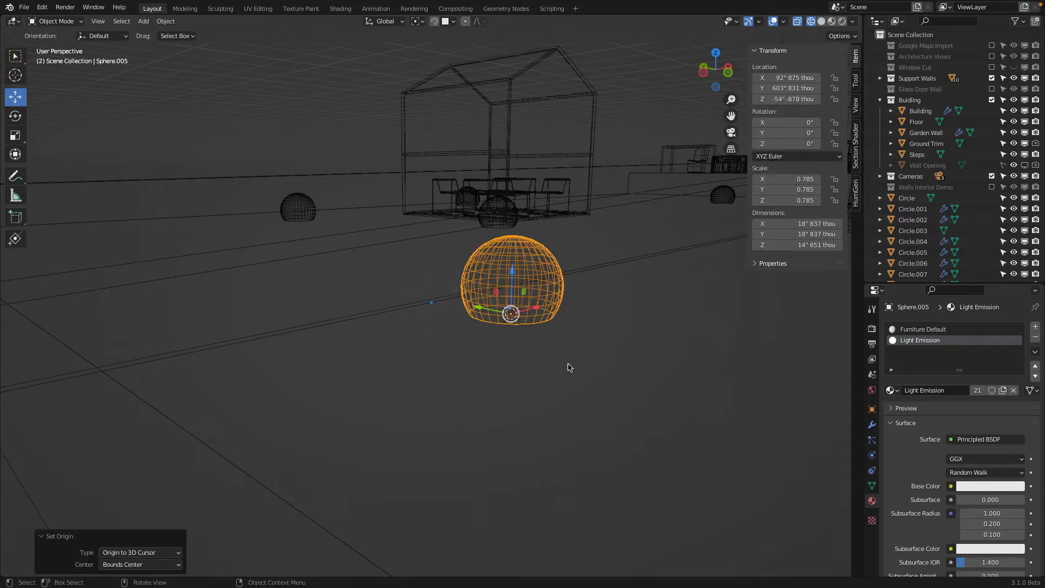
key("s")
left_click(598, 276)
- In top view, duplicate the small sphere lamp twice, west of the house frame and farther out toward the northwest corner
key("KP_7")
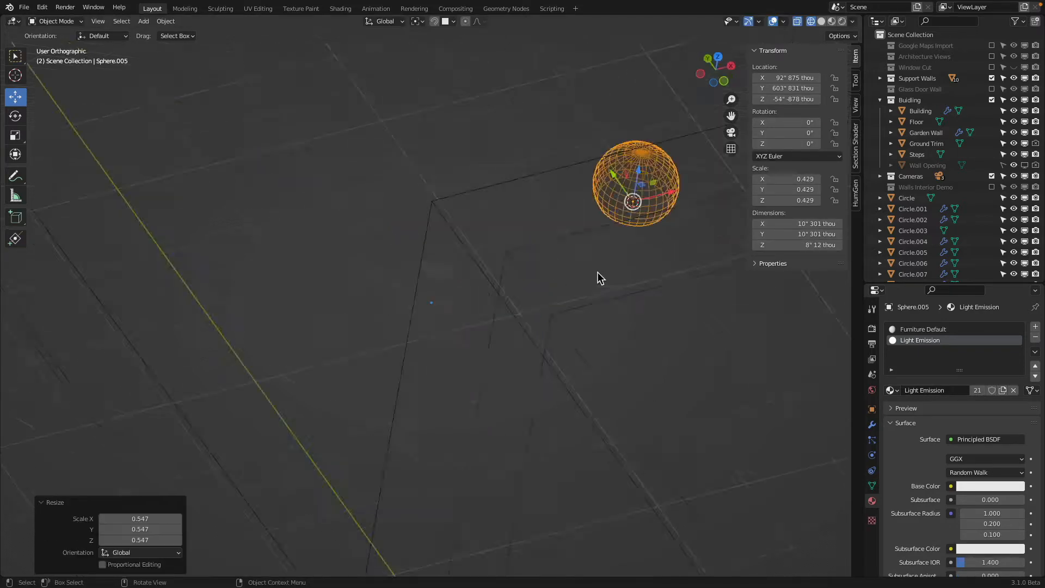
scroll(597, 278, "down", 4)
middle_click_drag(580, 310, 522, 405, "shift")
scroll(527, 375, "down", 3)
scroll(522, 371, "down", 3)
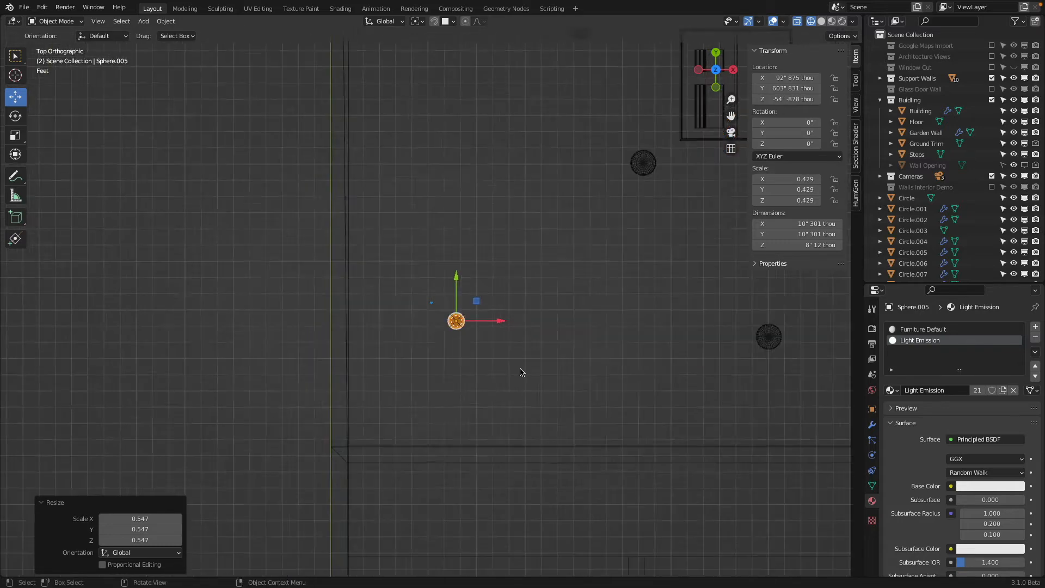
middle_click_drag(506, 339, 463, 395, "shift")
key("shift+d")
left_click(567, 184)
key("shift+d")
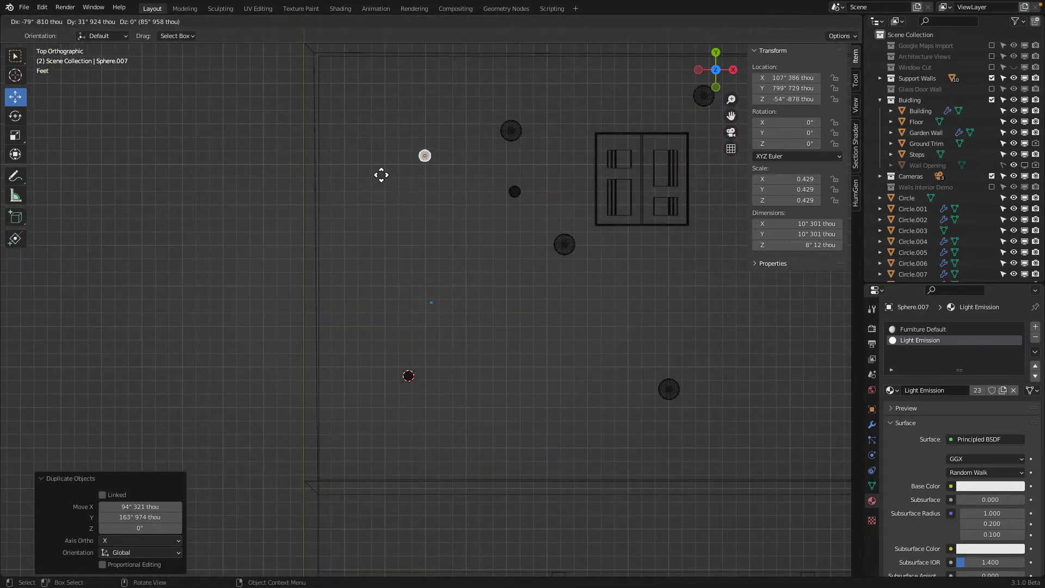
left_click(377, 173)
- Duplicate the small sphere lamp twice more, northeast and southeast of the house frame
scroll(552, 268, "down", 2)
middle_click_drag(552, 268, 468, 273, "shift")
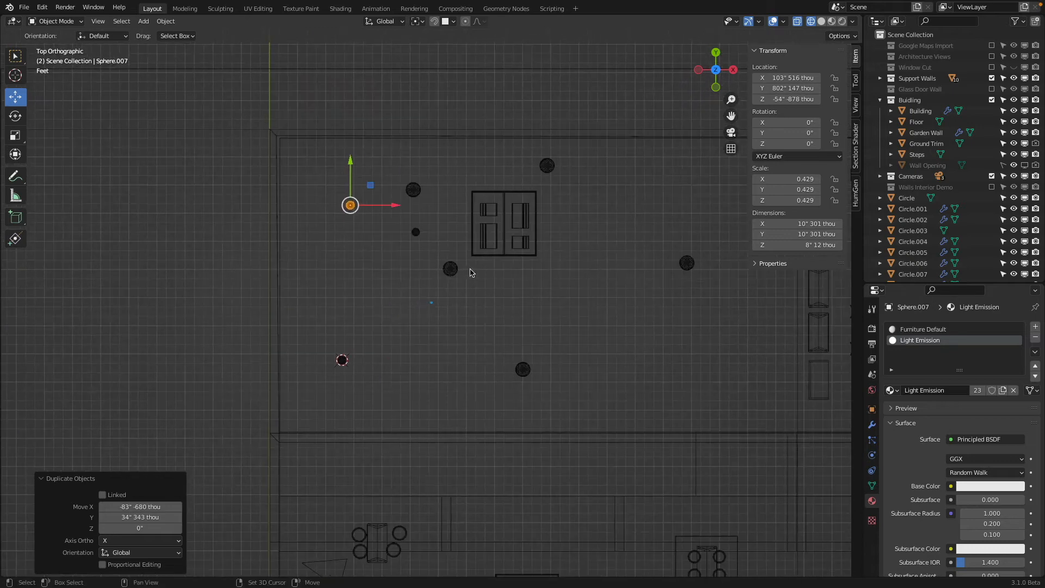
key("shift+d")
left_click(680, 255)
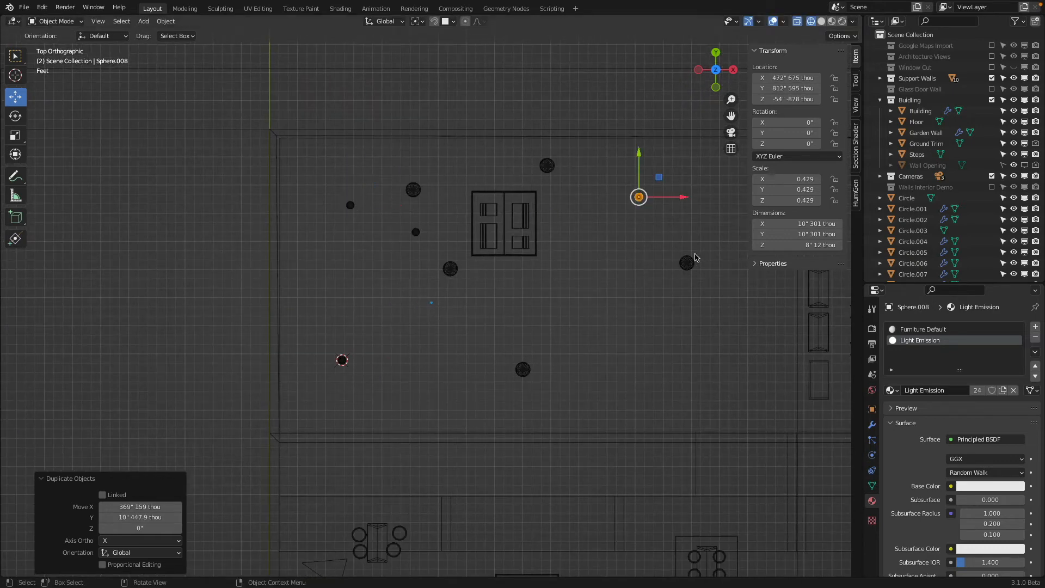
key("shift+d")
left_click(635, 383)
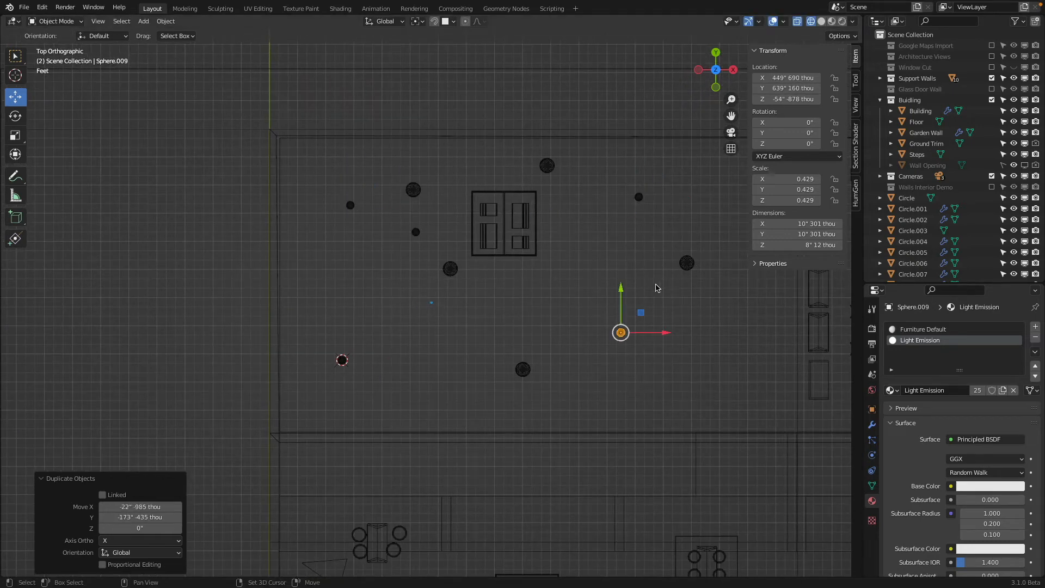
- Duplicate a sphere lamp just southeast of the house frame and scale the copy by about 0.75
key("shift+d")
left_click(574, 247)
key("s")
left_click(568, 254)
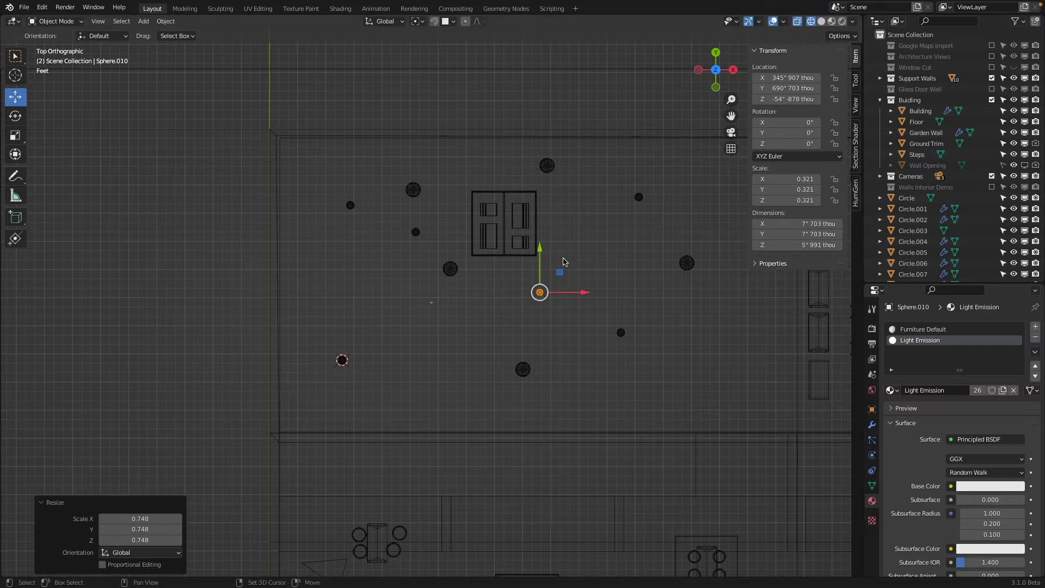
- Duplicate the smallest sphere lamp four times: north of the house frame, southwest of it, near the northwest corner and farther southwest
key("shift+d")
left_click(466, 162)
key("shift+d")
left_click(372, 294)
key("shift+d")
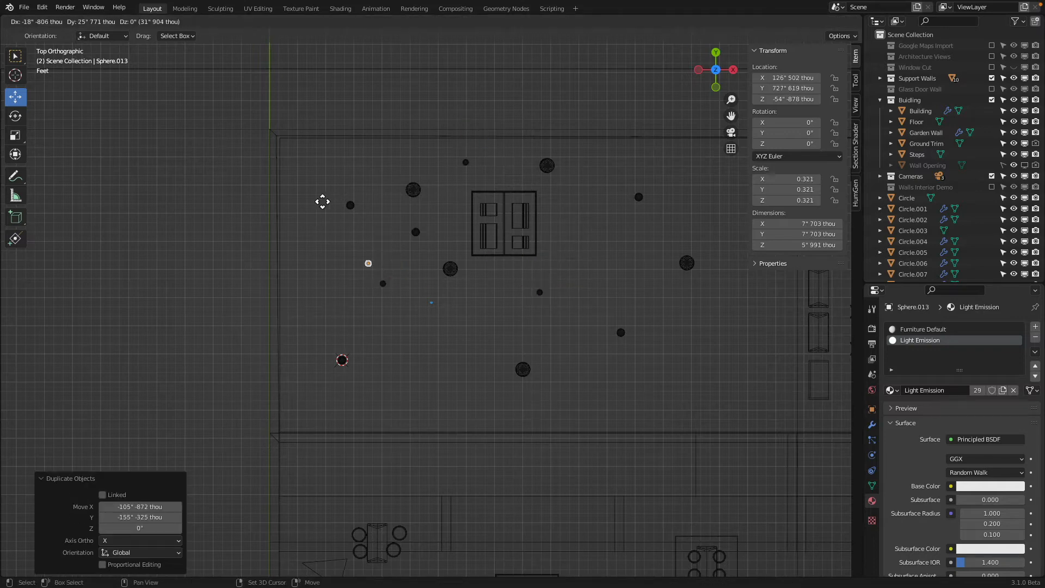
left_click(299, 178)
key("shift+d")
left_click(462, 416)
- Preview the glowing sphere lamps in Rendered shading from the top and in perspective, returning to Solid shading
key("z")
left_click(572, 180)
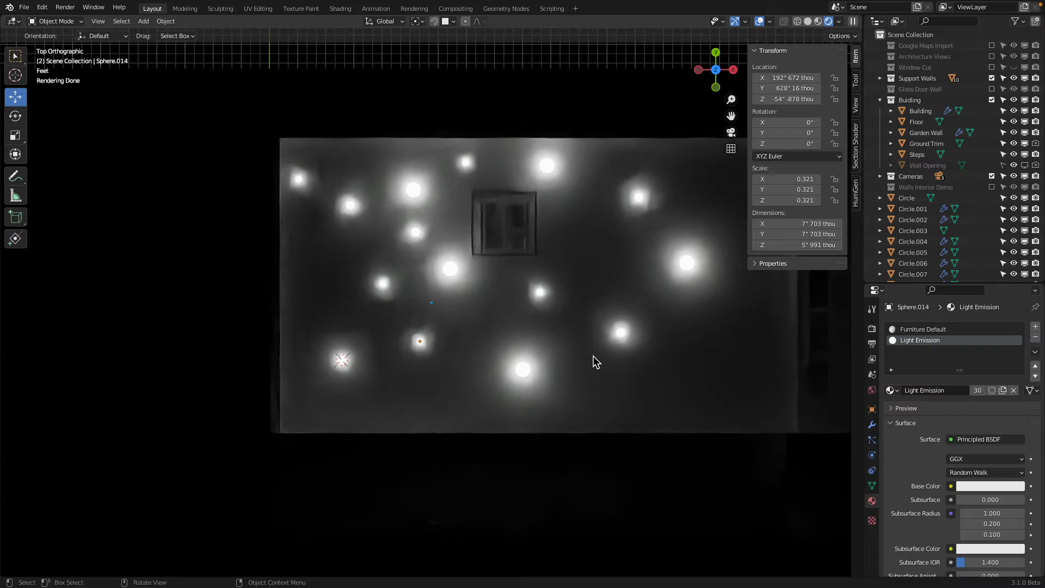
key("z")
left_click(459, 318)
middle_click_drag(542, 332, 793, 268)
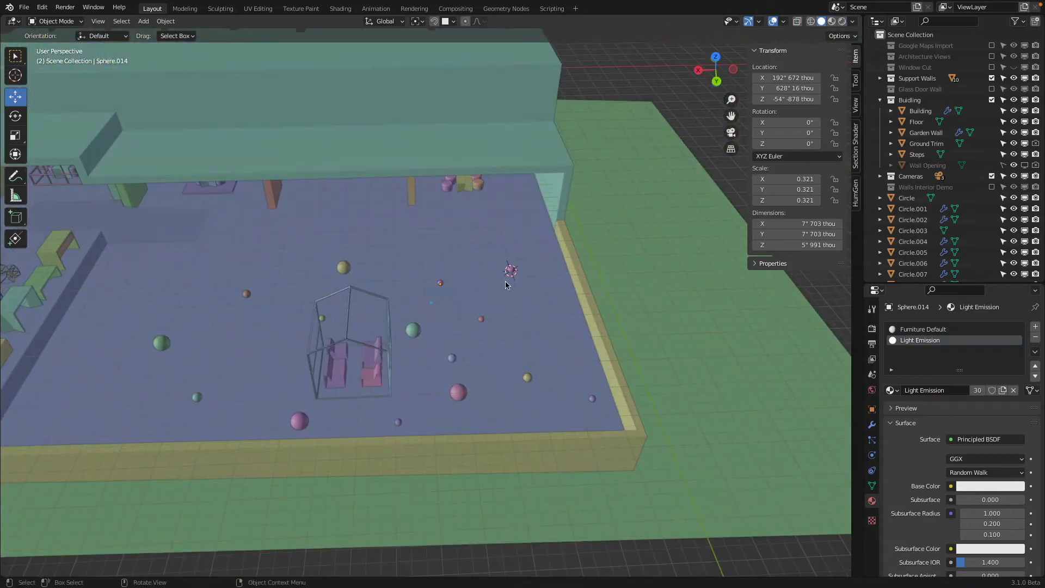
key("z")
left_click(525, 179)
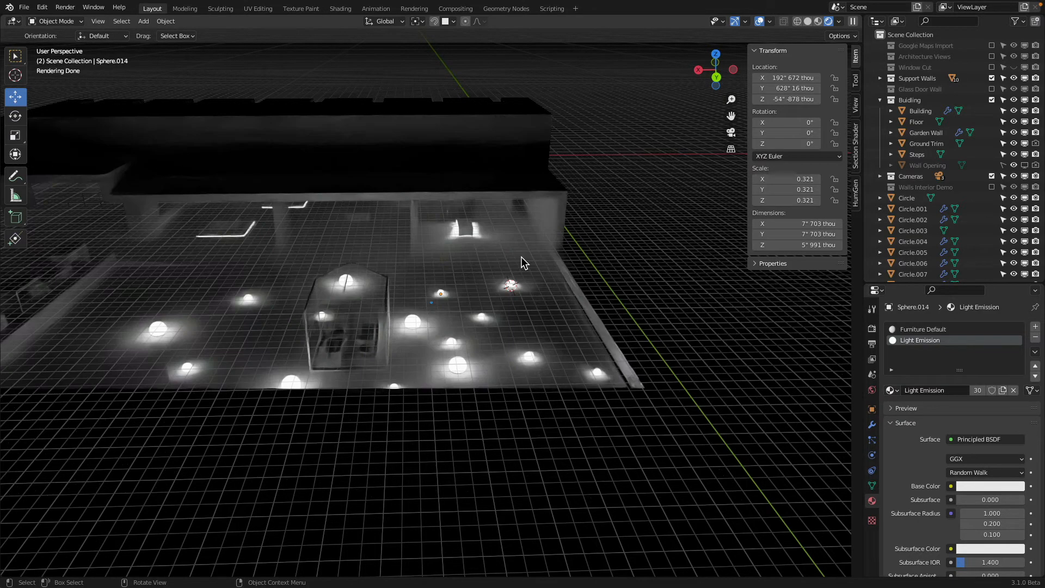
key("z")
left_click(481, 258)
- Place the 3D cursor on the open garden floor between the ring-shaped benches and the T-shaped bench
middle_click_drag(481, 258, 529, 239)
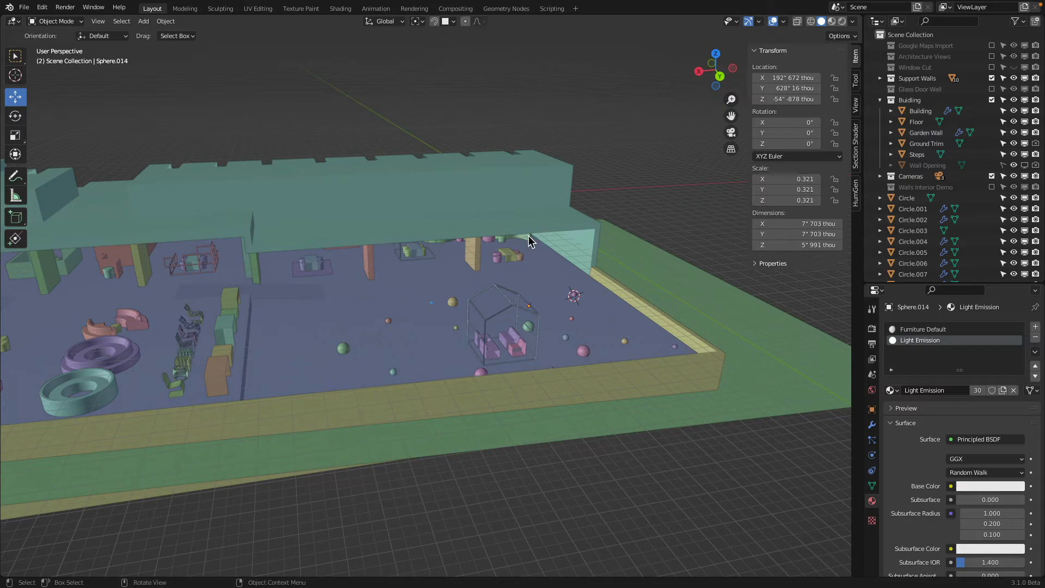
mouse_move(528, 241)
middle_mouse_down()
mouse_move(502, 284)
mouse_move(488, 272)
middle_mouse_up()
key("shift+z")
middle_click_drag(288, 232, 358, 264, "shift")
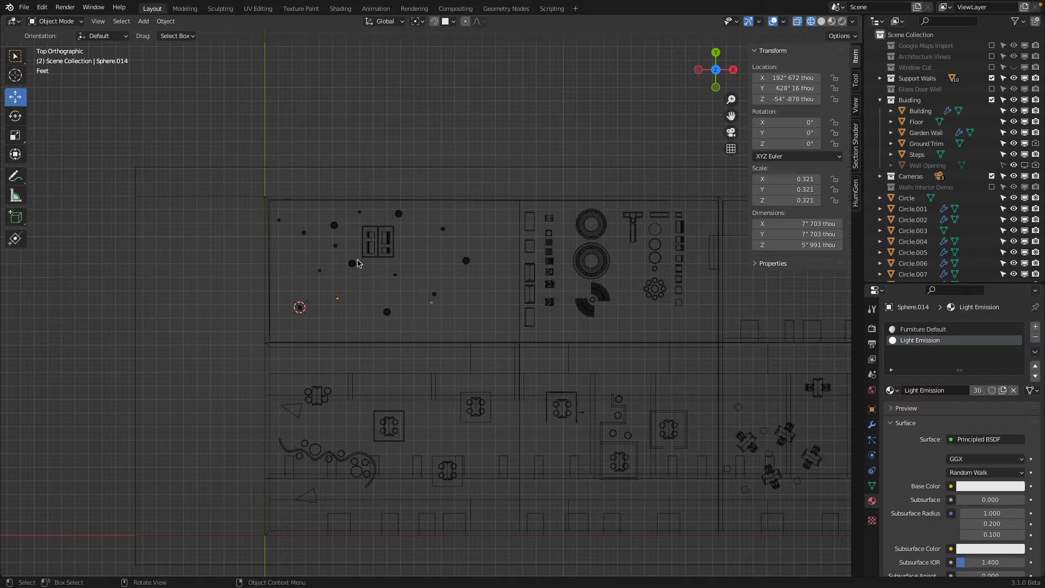
scroll(506, 298, "up", 3)
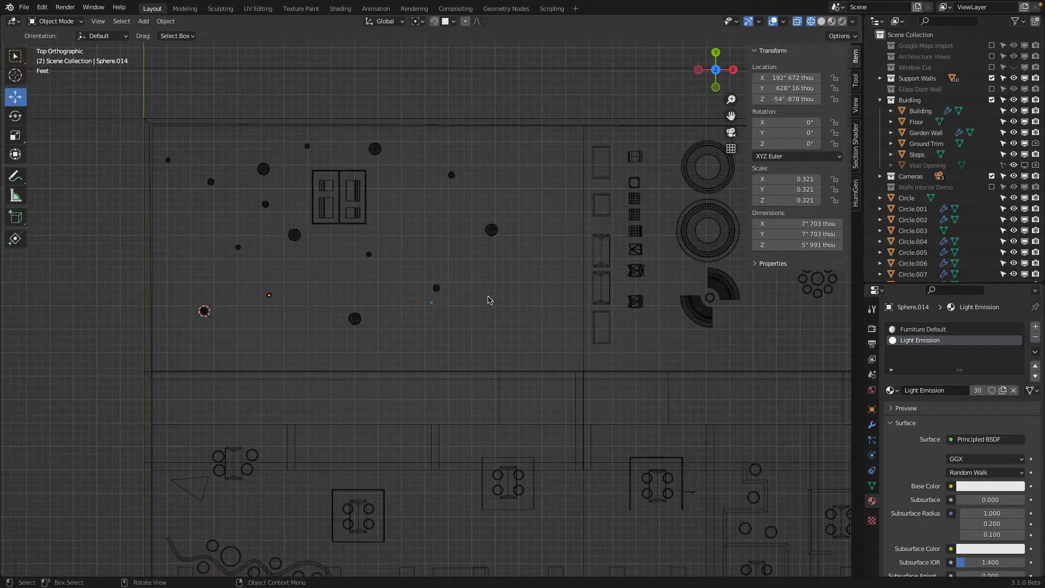
mouse_move(383, 311)
middle_mouse_down()
mouse_move(588, 268)
mouse_move(582, 279)
middle_mouse_up()
key("shift+z")
mouse_move(495, 312)
middle_mouse_down()
mouse_move(508, 285)
mouse_move(498, 299)
middle_mouse_up()
middle_click_drag(202, 223, 383, 254, "shift")
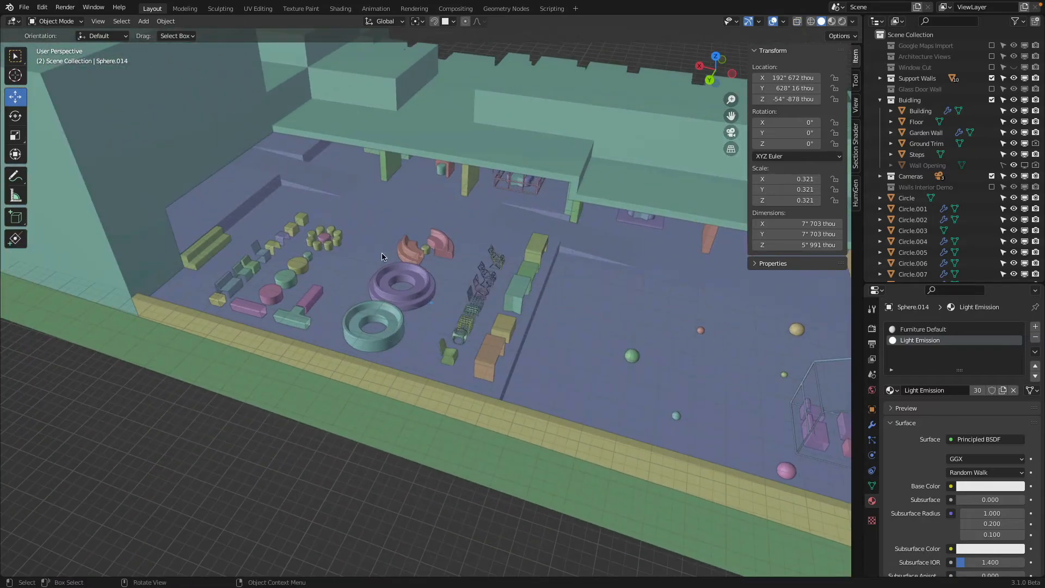
scroll(400, 256, "up", 3)
middle_click_drag(456, 267, 563, 324, "shift")
scroll(475, 305, "up", 3)
middle_click_drag(473, 305, 433, 288, "shift")
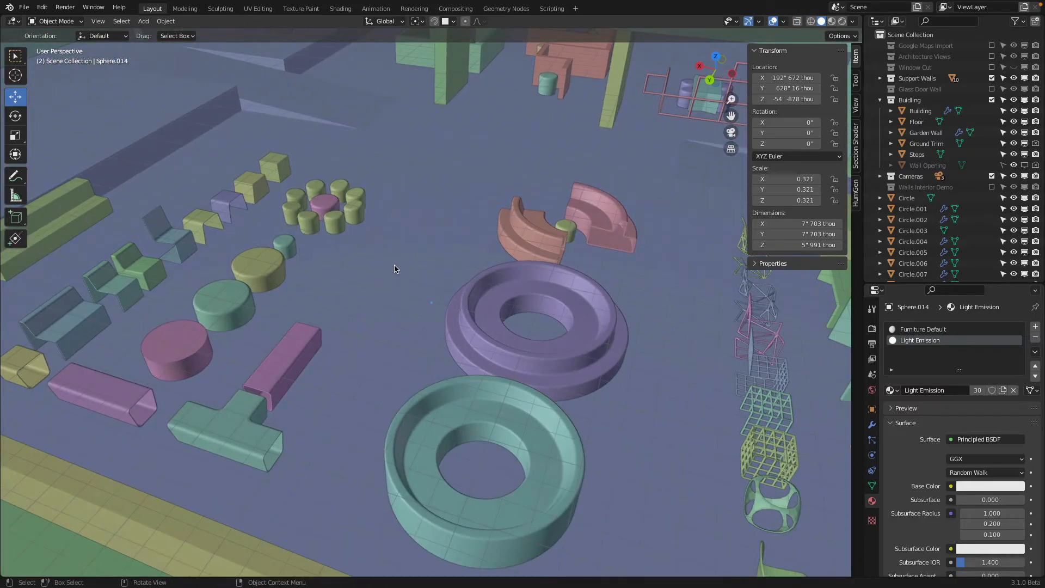
left_click(14, 76)
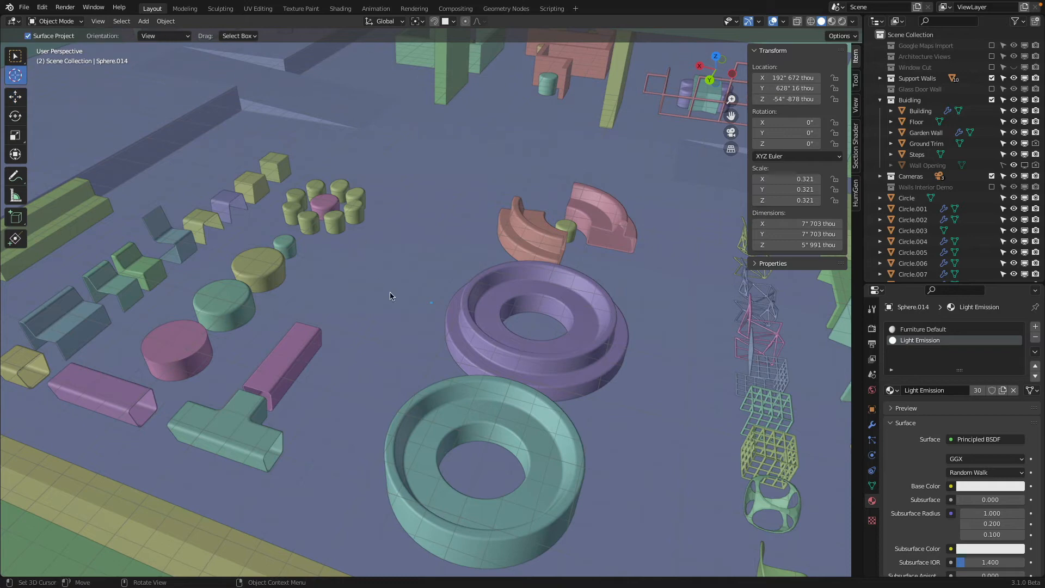
left_click_drag(390, 296, 387, 336)
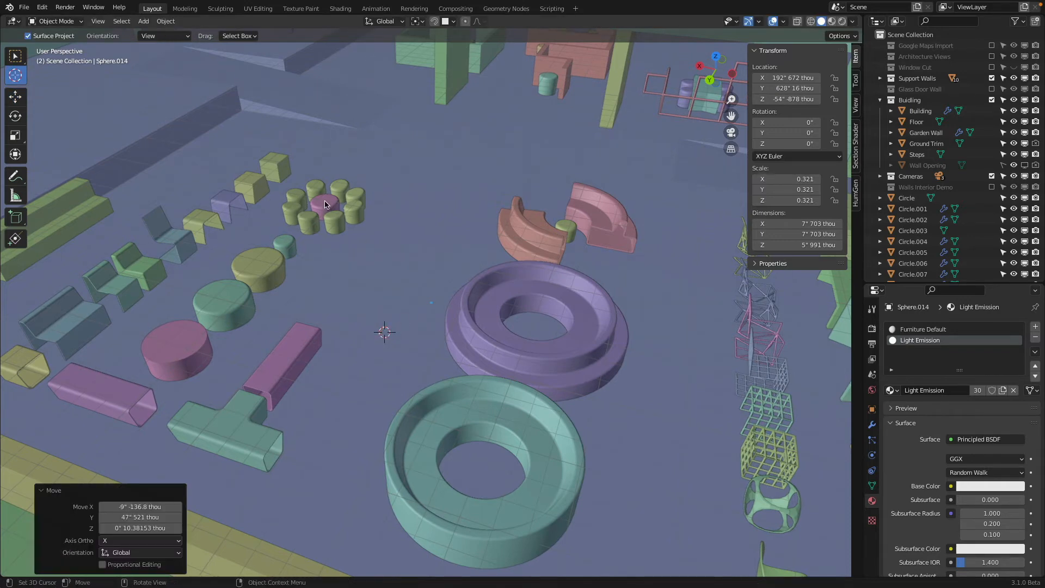
- Add a 64-vertex mesh circle at the 3D cursor and switch to the Move tool
key("shift+a")
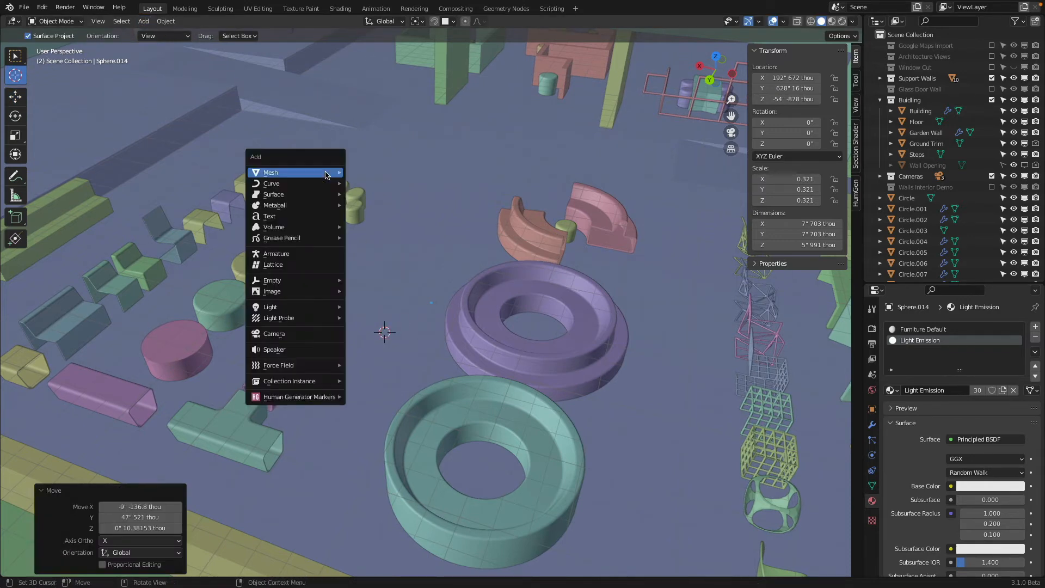
mouse_move(329, 173)
left_click(385, 196)
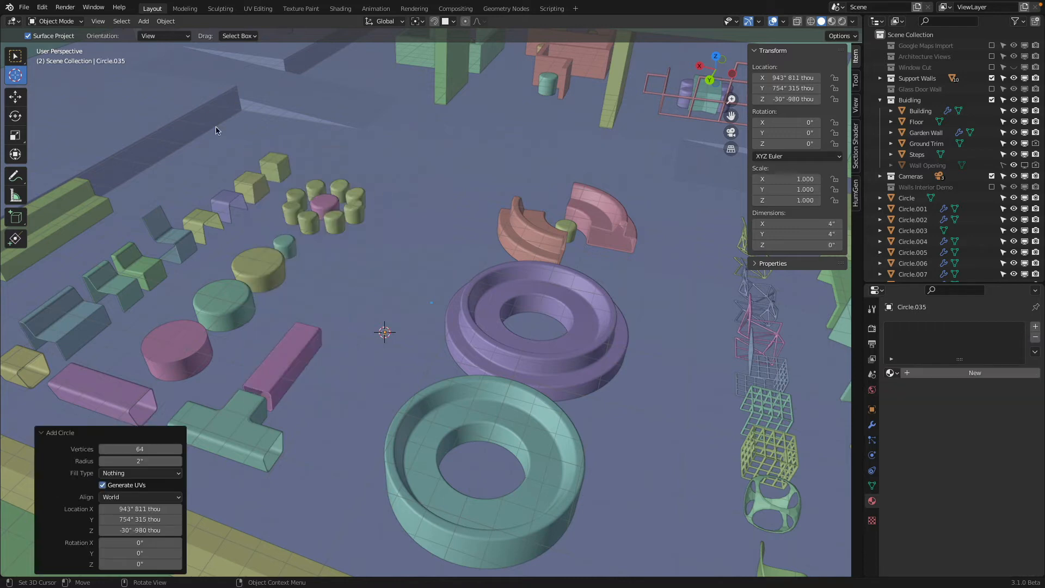
left_click(8, 97)
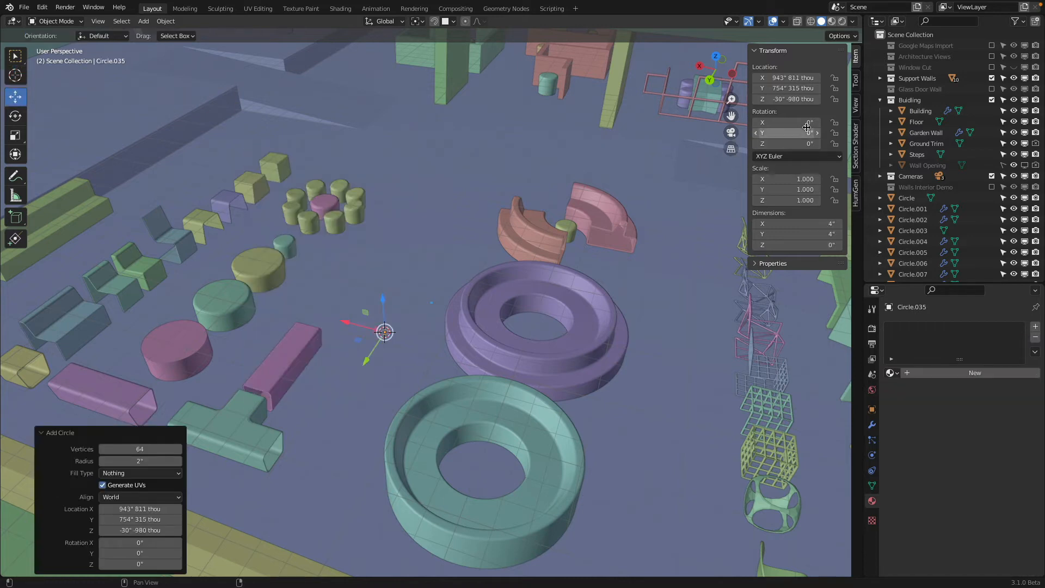
- Set the new circle's X and Y dimensions to 8 inches
scroll(580, 264, "up", 4)
scroll(517, 270, "down", 1)
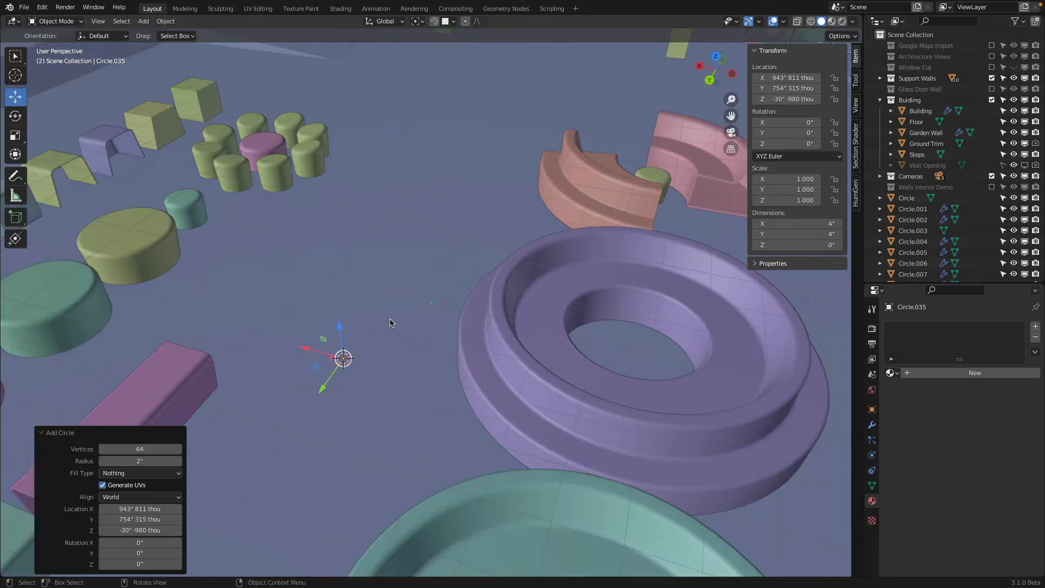
scroll(485, 272, "up", 2)
left_click(797, 223)
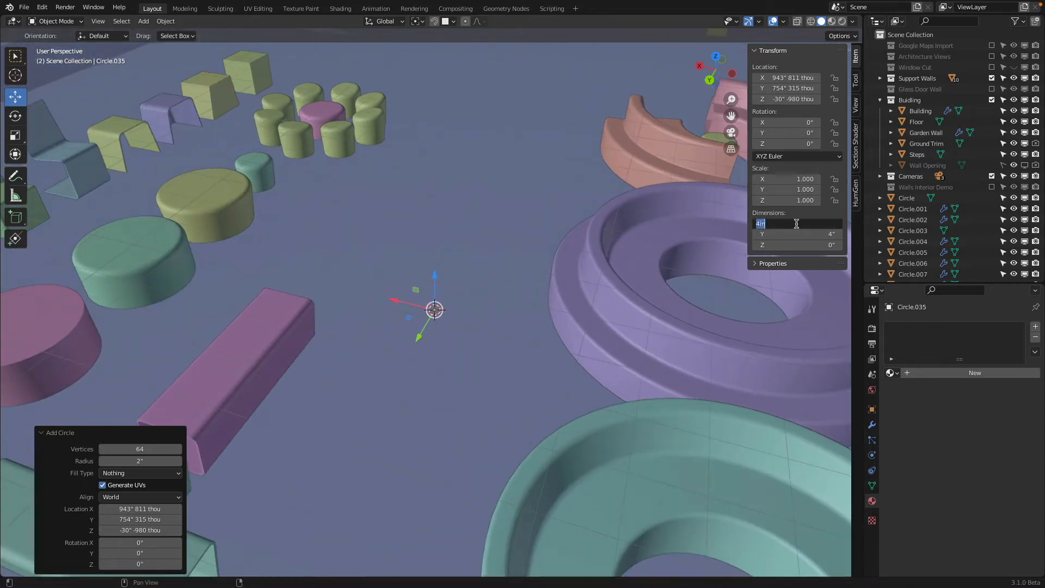
type("8")
key("Tab")
type("8")
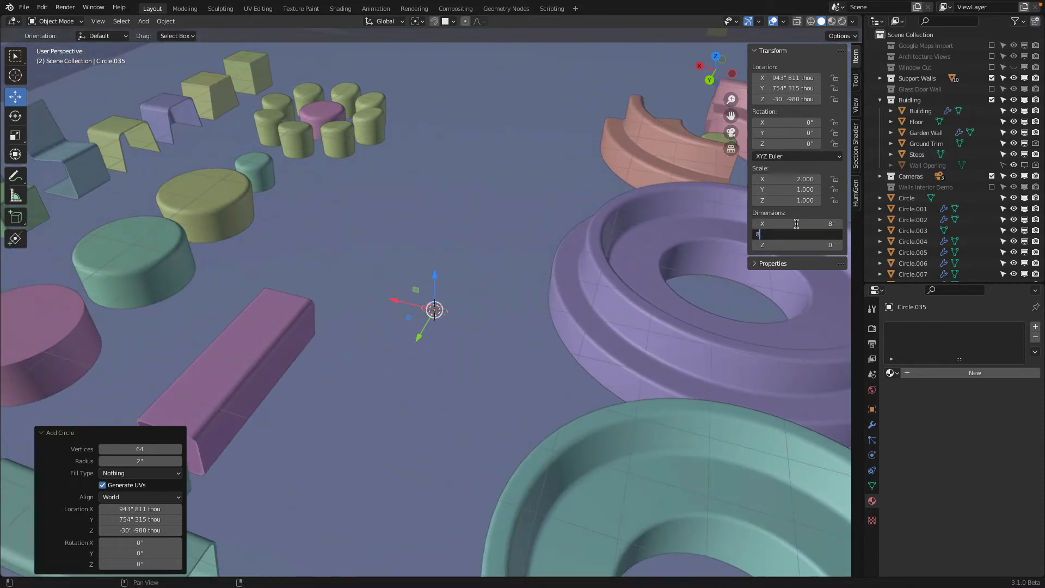
key("Return")
- In Edit Mode, extrude the circle upward along Z by 1 inch
key("Tab")
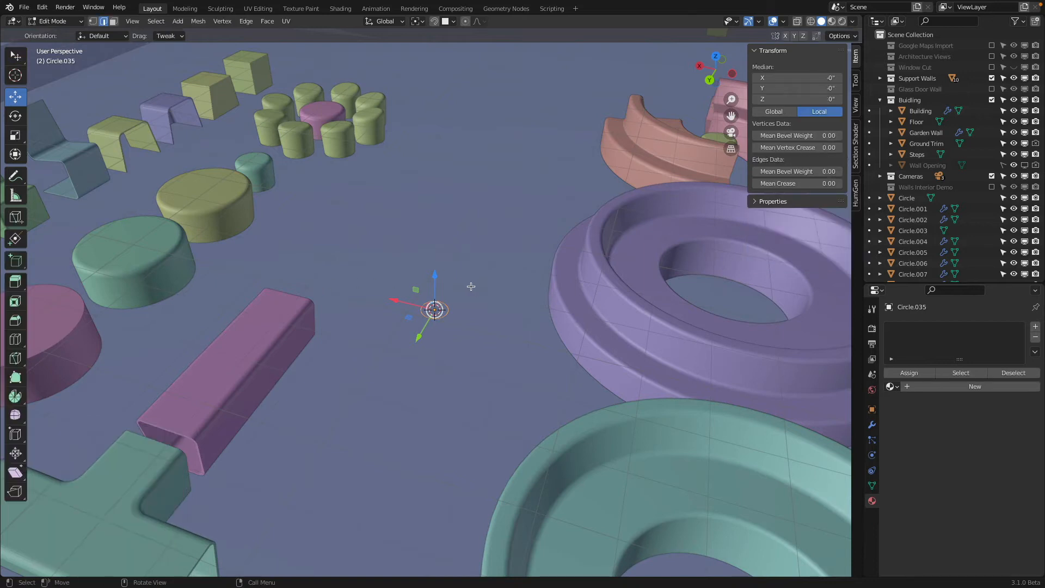
key("e")
key("z")
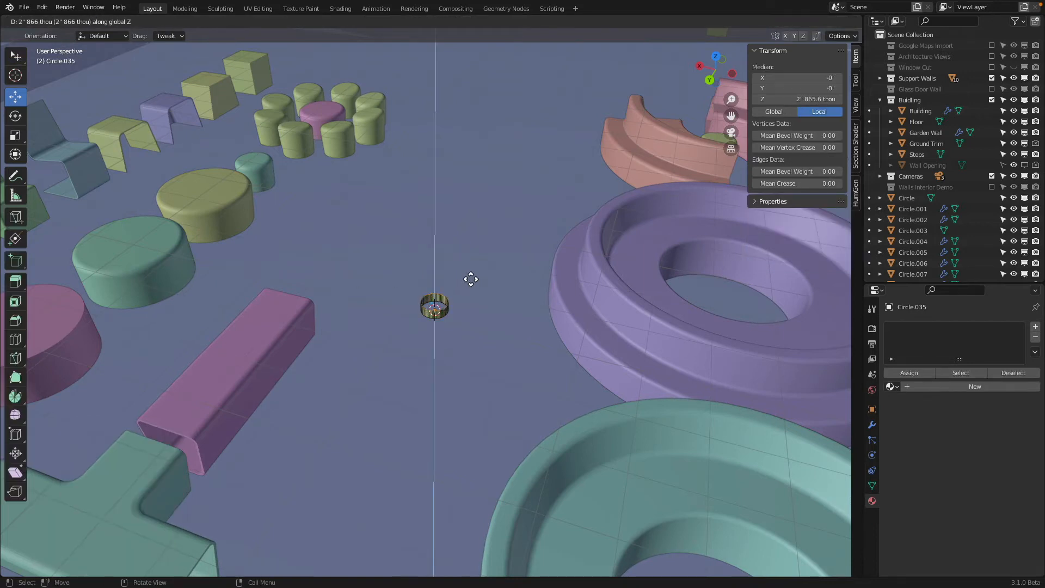
left_click(476, 284)
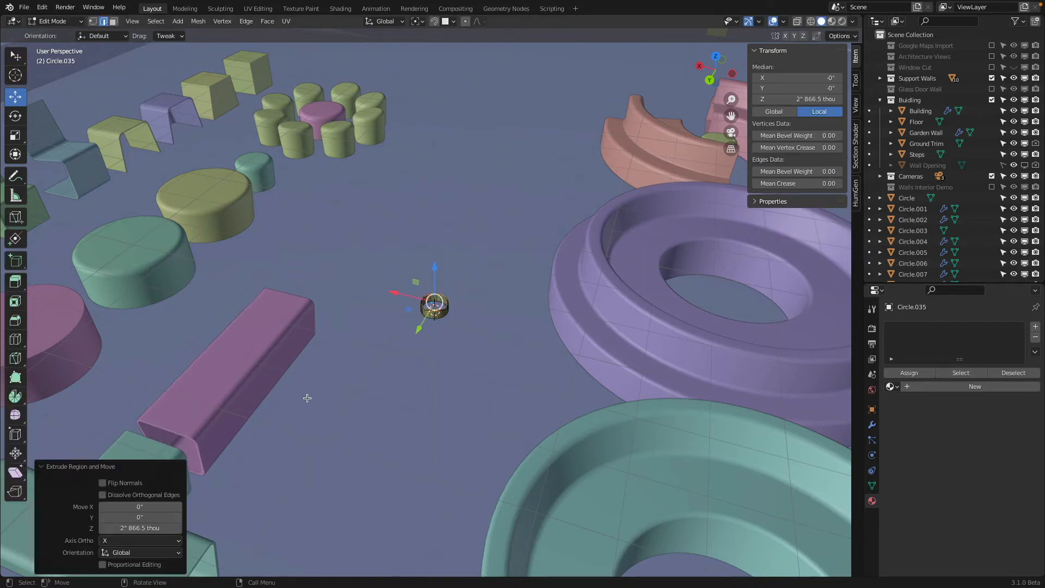
left_click(149, 528)
type("2")
key("Return")
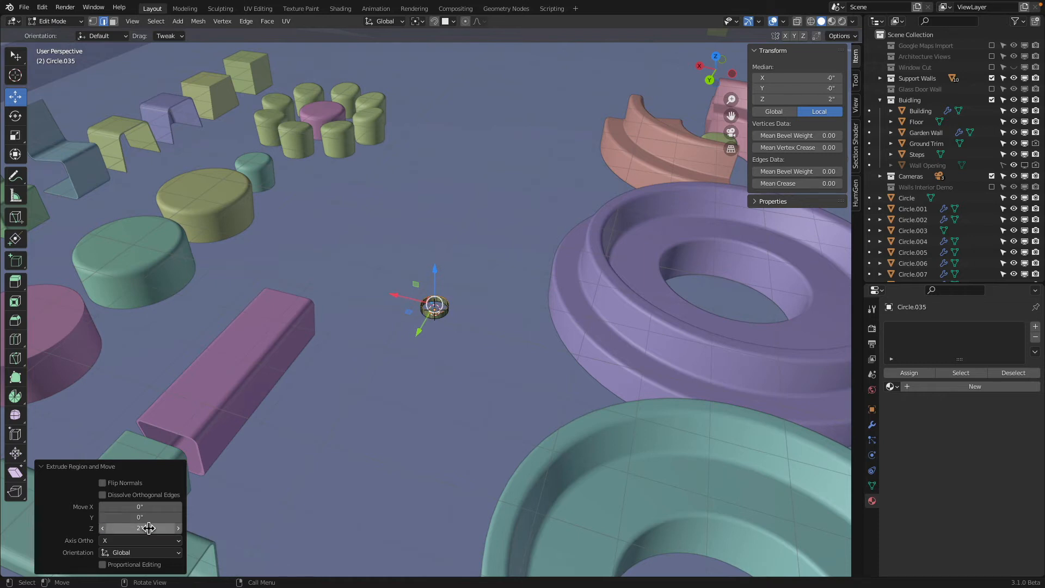
type("1")
key("Return")
- Extrude the disc's top edge loop inward at a scale of about 0.31 and extrude it up along Z into a pole about 50 inches high
key("s")
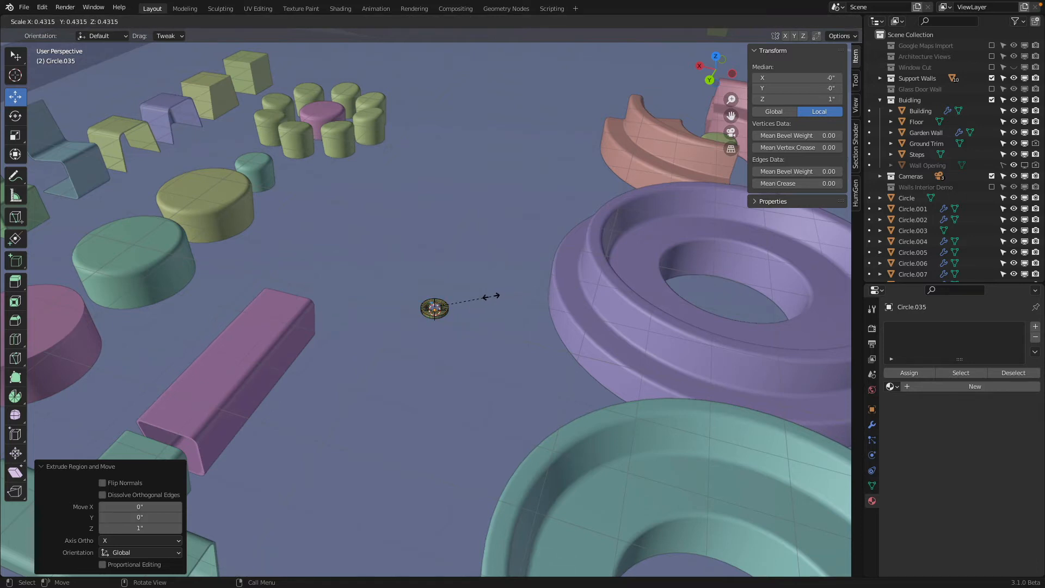
left_click(474, 298)
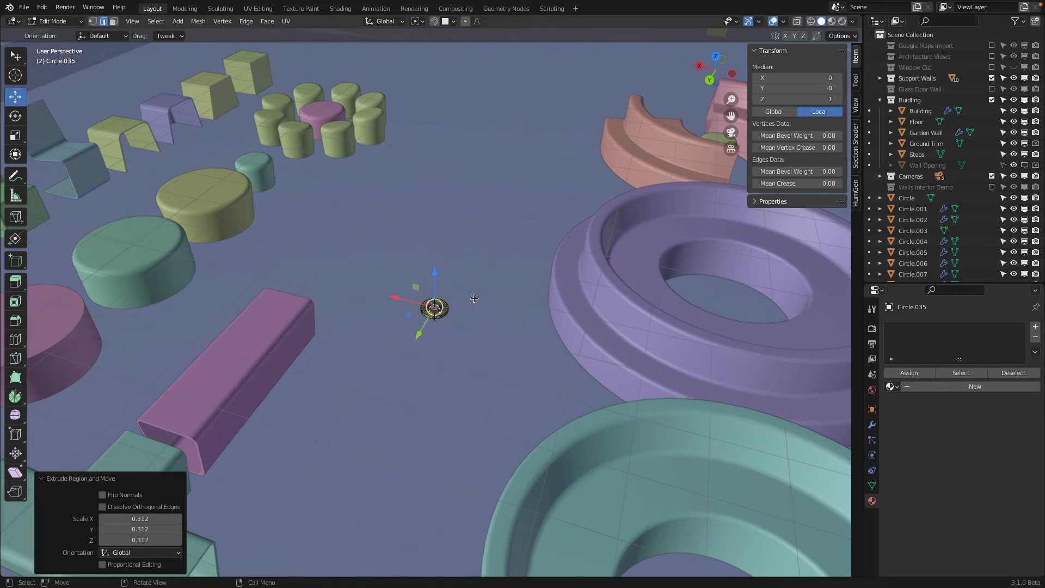
key("e")
key("z")
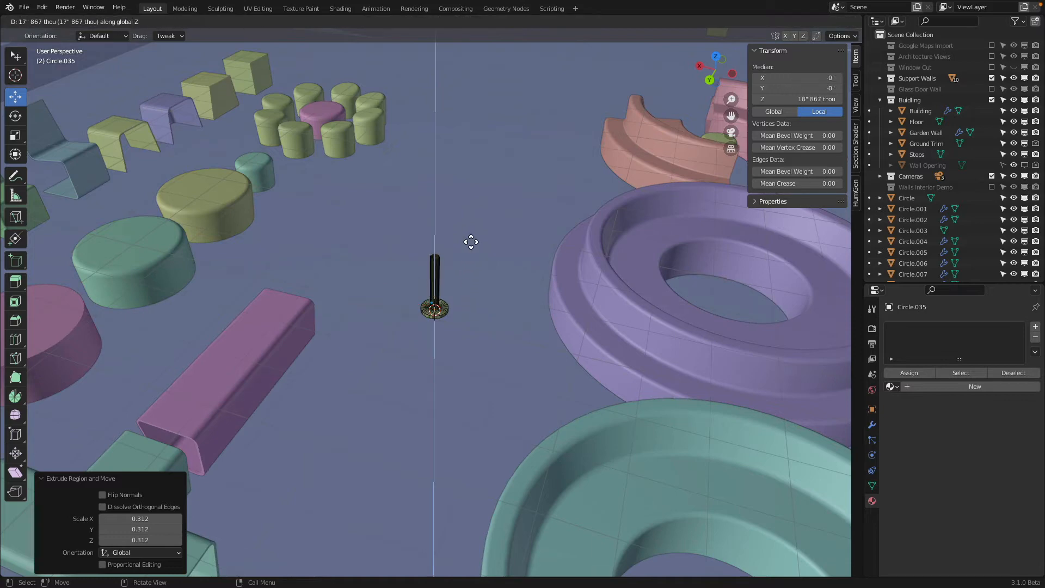
left_click(479, 143)
scroll(479, 158, "down", 3)
key("Tab")
- Select the base disc's outer upper and lower edge loops and scale them by about 2.25 in X and Y only
mouse_move(477, 218)
middle_mouse_down()
mouse_move(513, 182)
mouse_move(466, 222)
middle_mouse_up()
scroll(432, 297, "up", 3)
scroll(430, 298, "up", 3)
middle_click_drag(432, 299, 460, 370)
key("Tab")
scroll(456, 415, "up", 2)
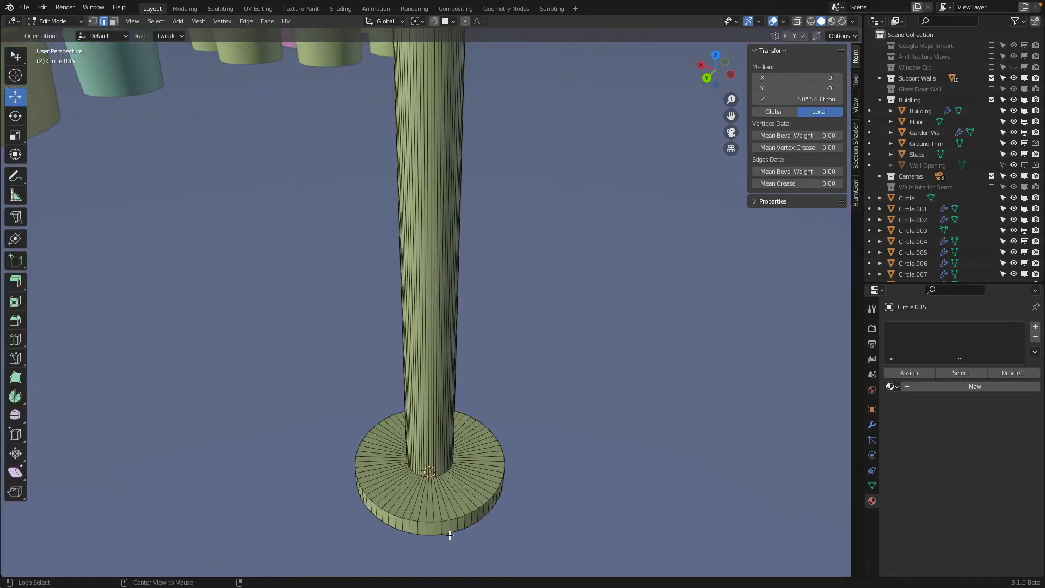
left_click(455, 522, "alt")
left_click(454, 518, "alt+shift")
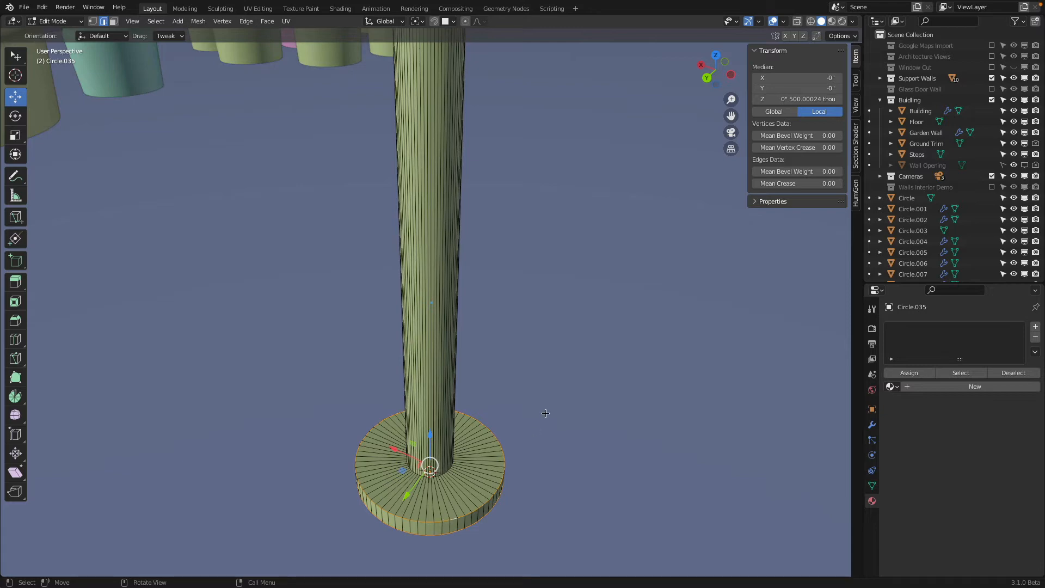
key("s")
key("shift+z")
left_click(690, 389)
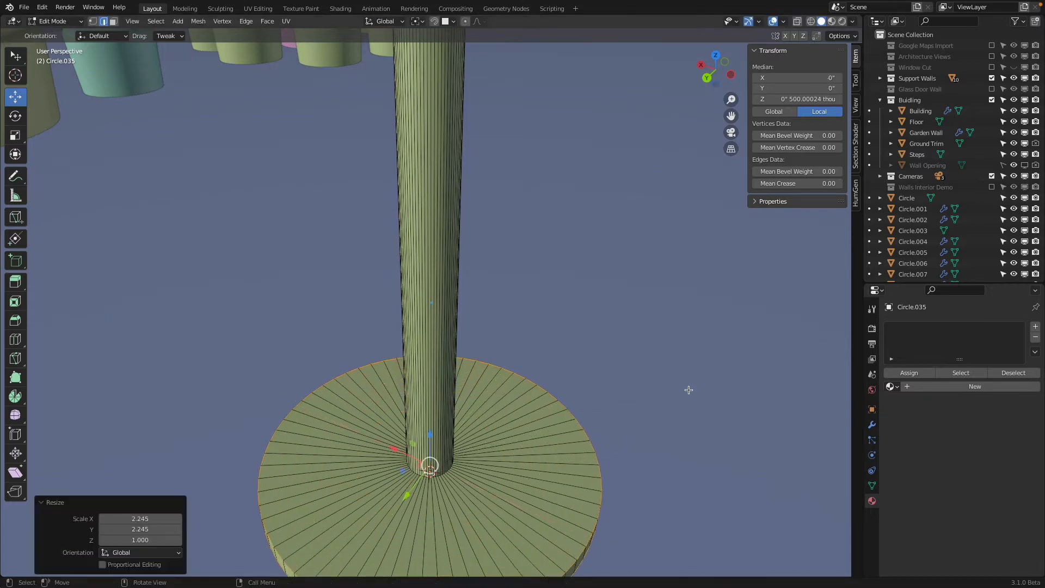
- Raise the edge loop where the pole meets the base disc along Z to form a cone, and return to Object Mode
middle_click_drag(691, 390, 621, 249)
middle_click_drag(567, 224, 525, 242, "shift")
key("alt+a")
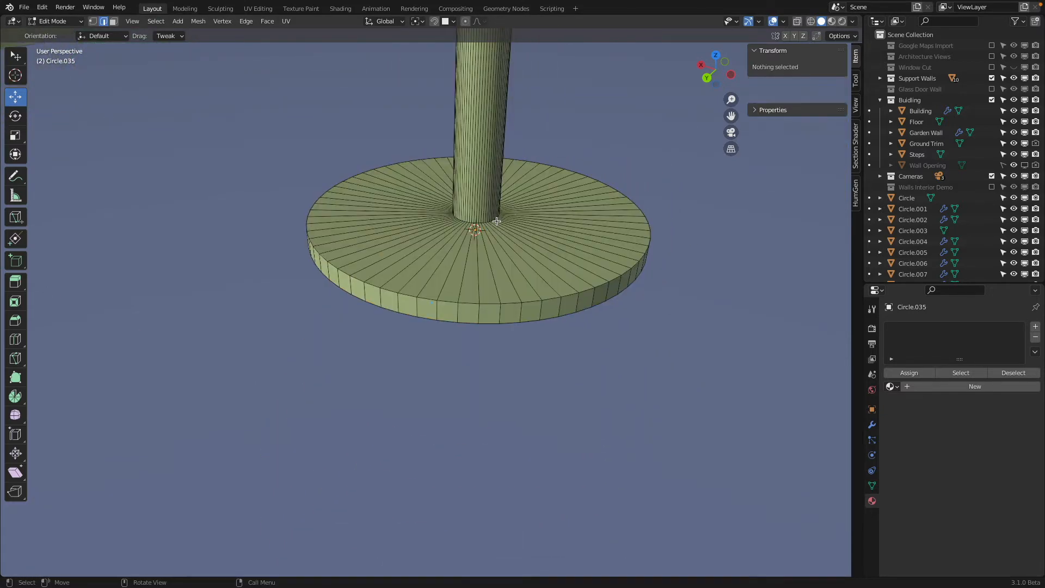
scroll(494, 220, "up", 3)
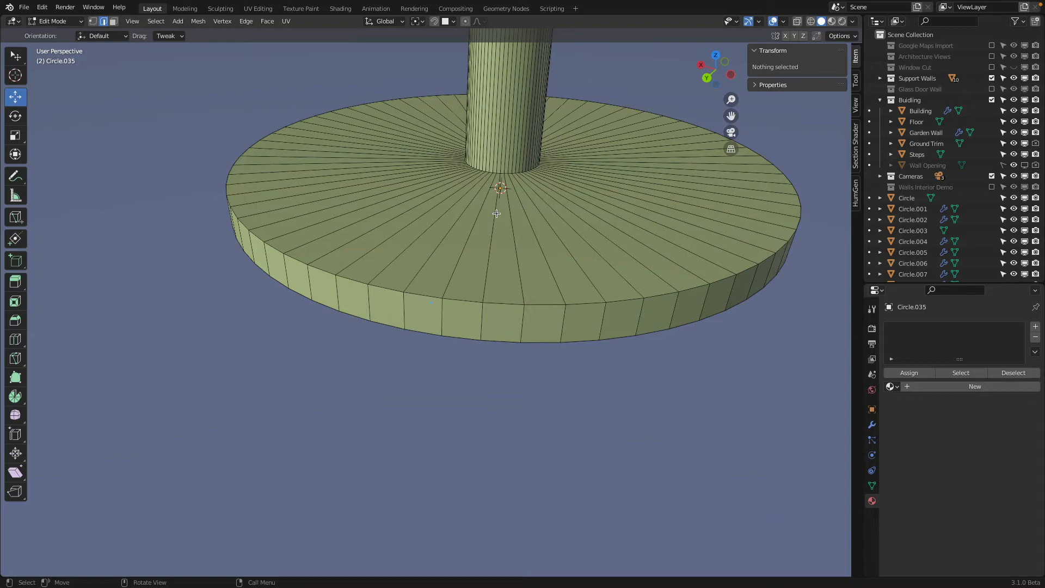
left_click(508, 173, "alt")
scroll(507, 172, "down", 6)
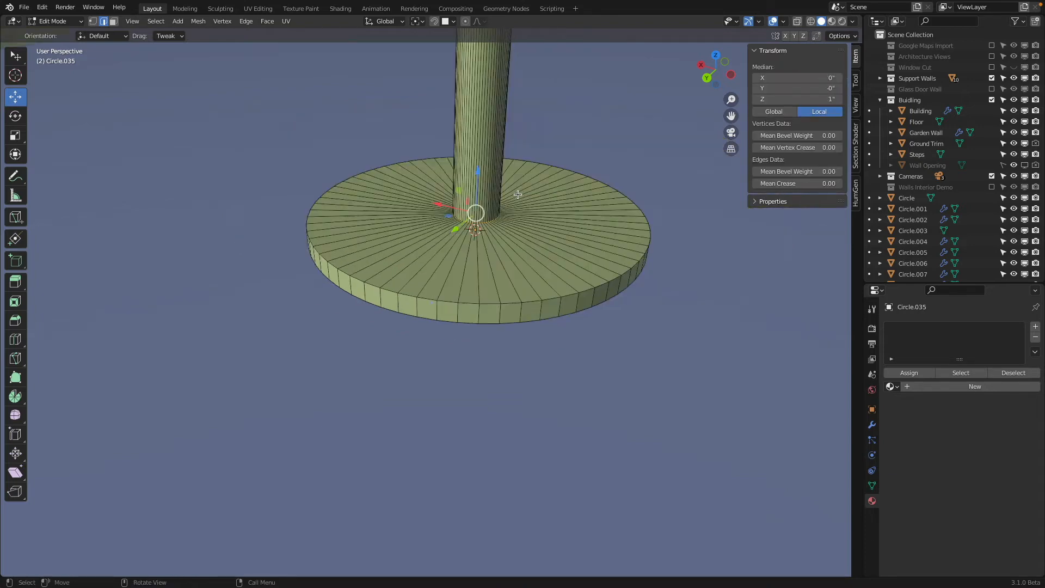
key("g")
key("z")
left_click(456, 186)
key("Tab")
scroll(460, 200, "down", 6)
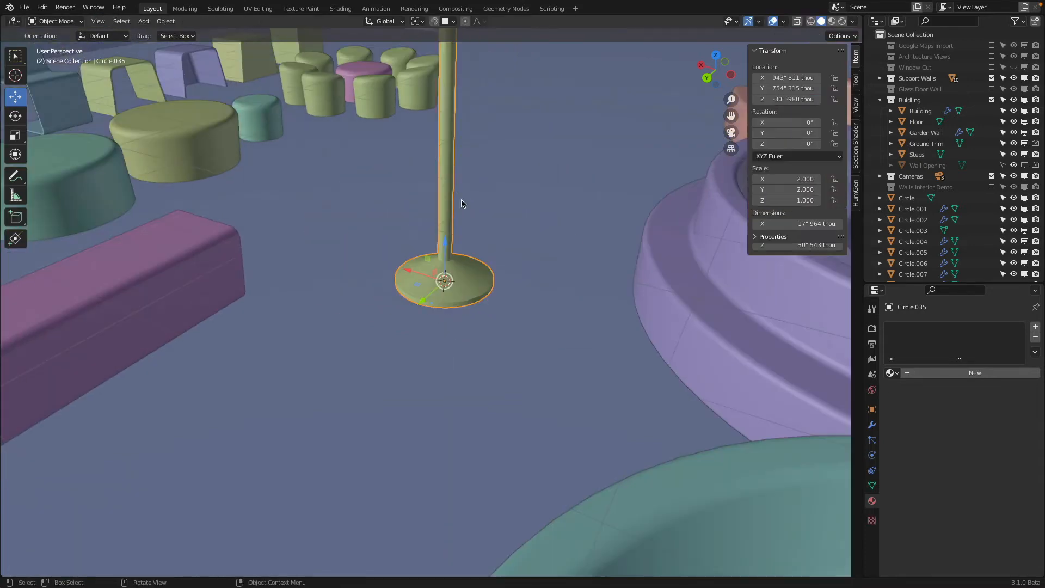
- Apply smooth shading to the lamp's pole and base
middle_click_drag(508, 181, 464, 284, "shift")
scroll(430, 321, "up", 3)
right_click(427, 322)
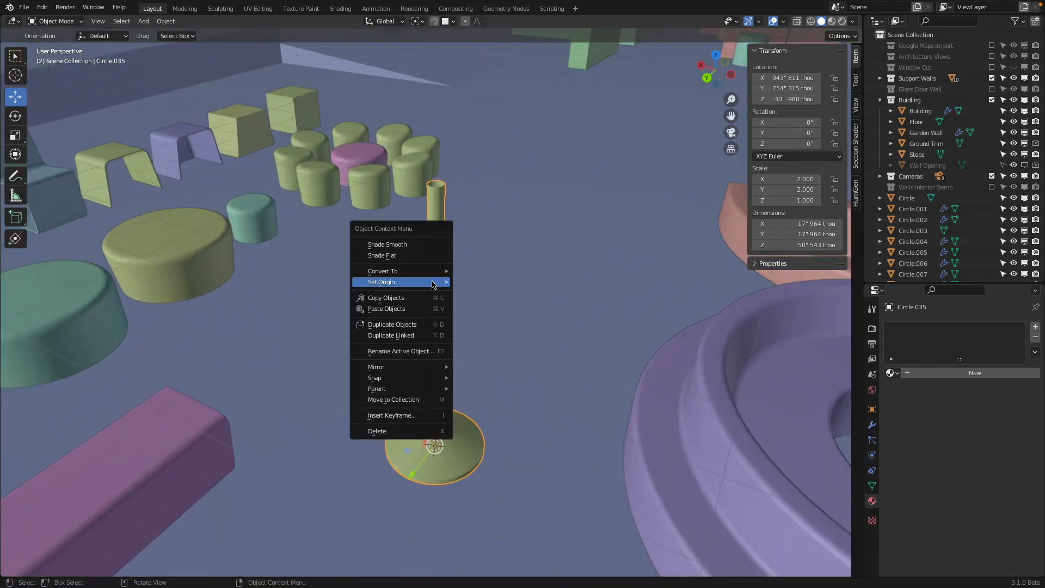
left_click(429, 241)
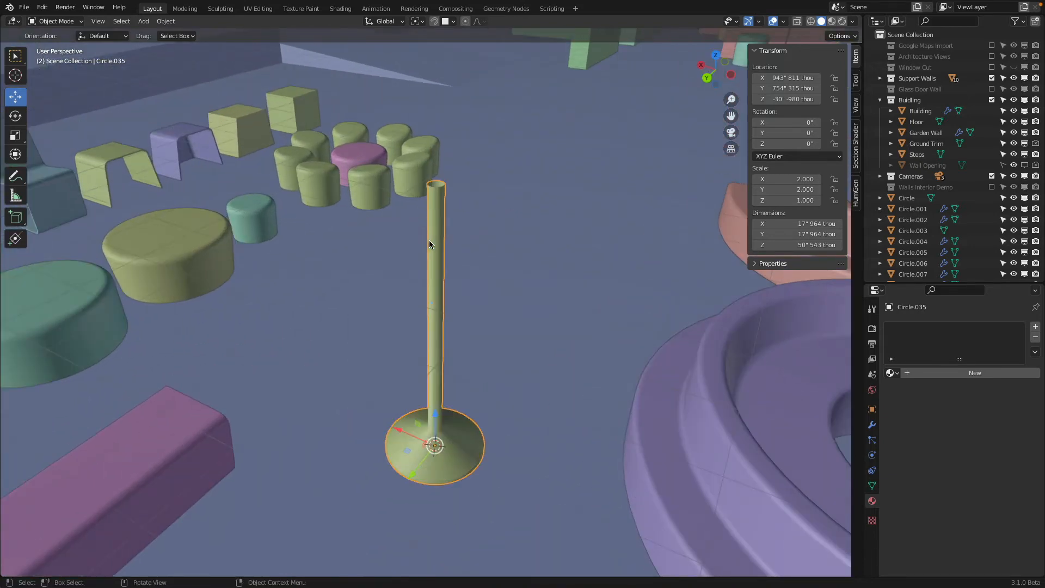
key("q")
left_click(430, 237)
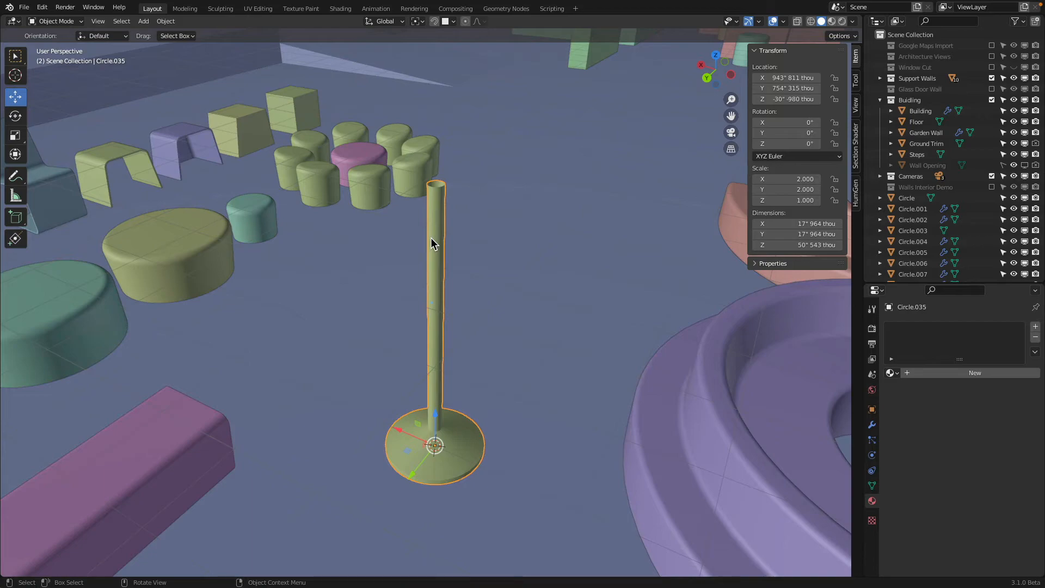
- Add a metaball Ball at the lamp base, move it up about 57 inches onto the pole top, and show its metaball settings
scroll(430, 237, "down", 4)
middle_click_drag(434, 237, 471, 215)
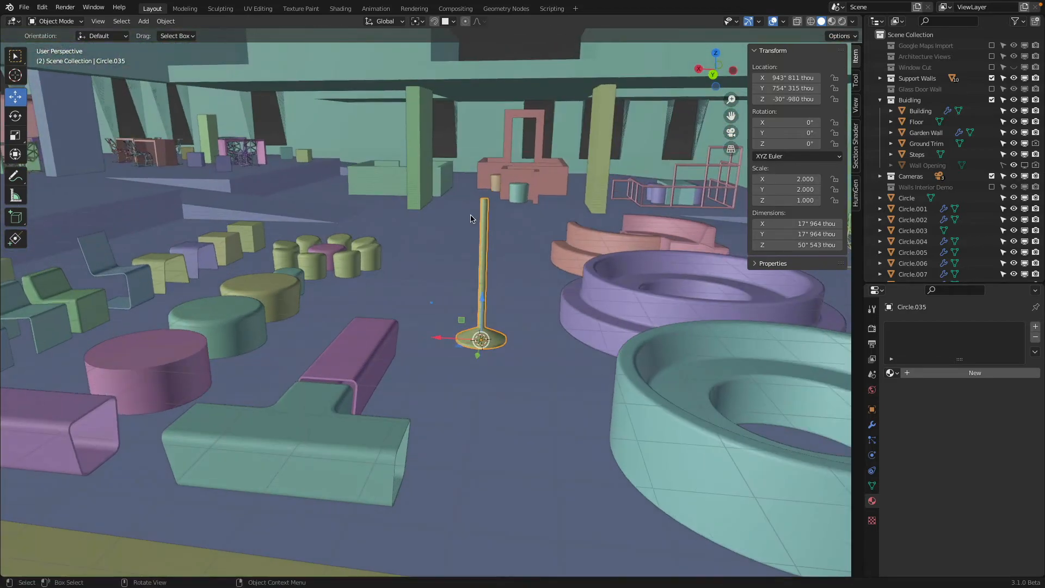
key("KP_1")
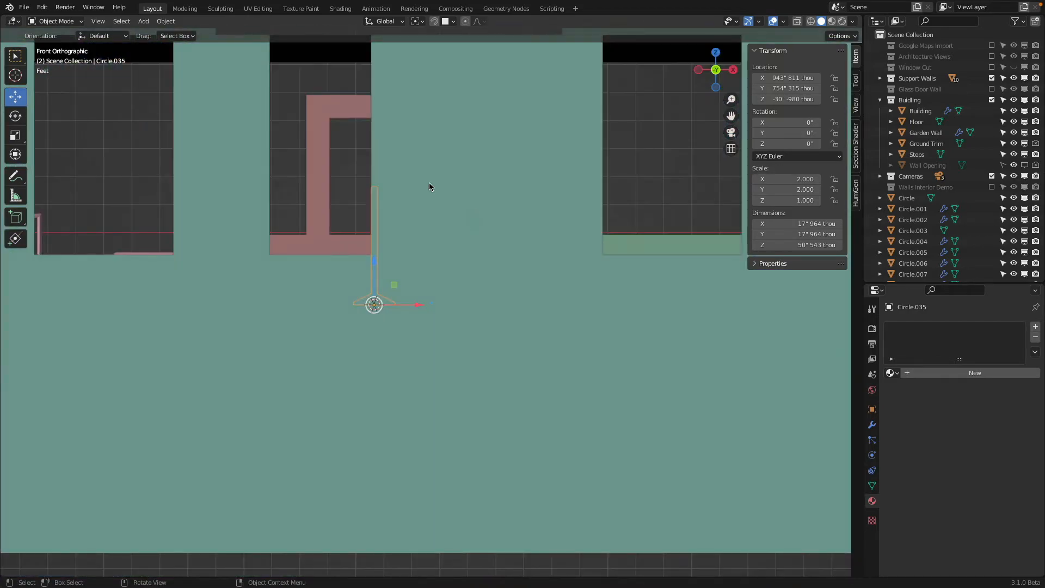
middle_click_drag(429, 186, 510, 211)
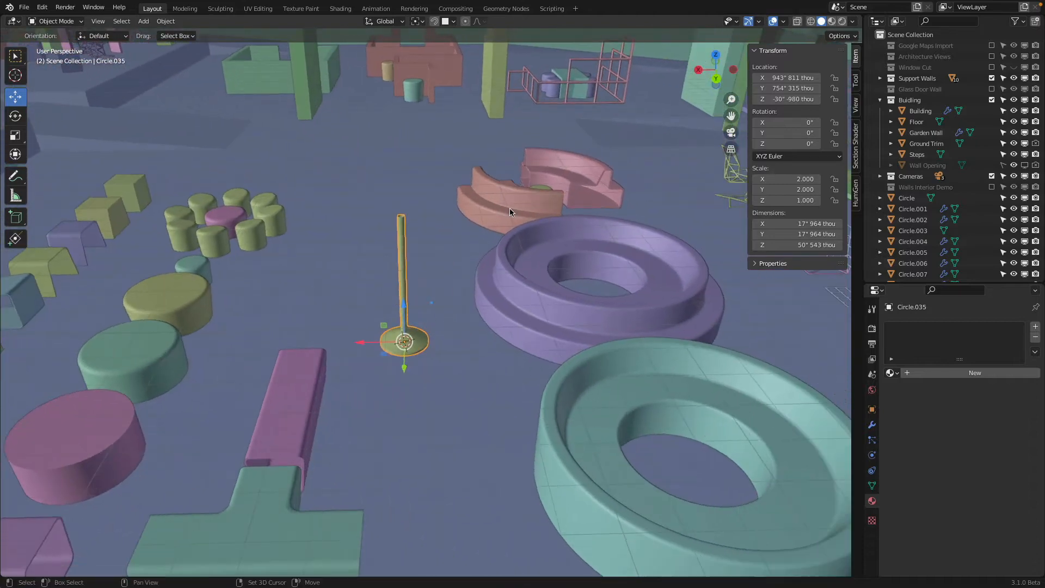
key("shift+a")
mouse_move(511, 211)
mouse_move(499, 246)
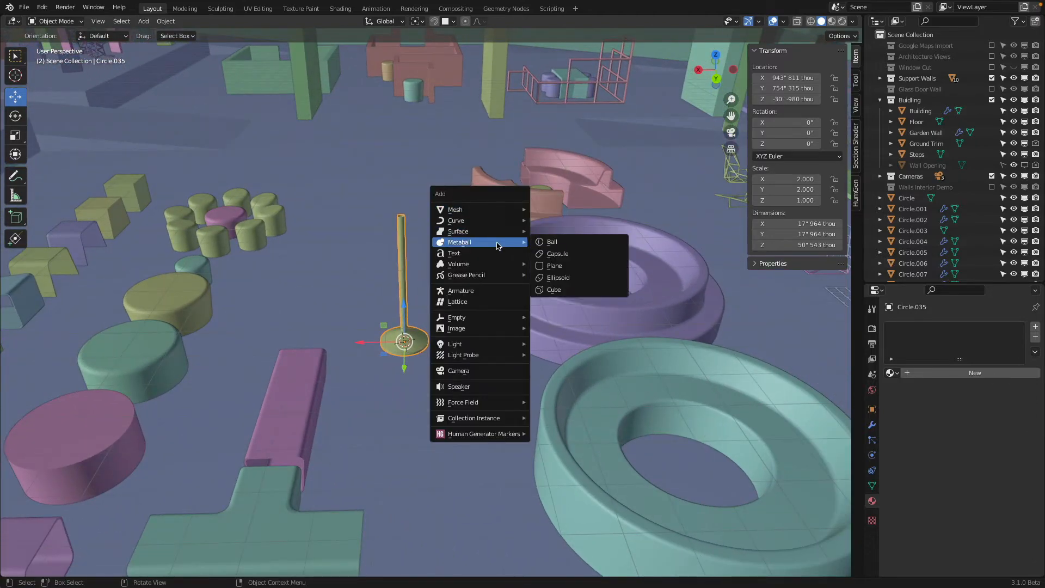
left_click(563, 245)
left_click_drag(409, 307, 430, 164)
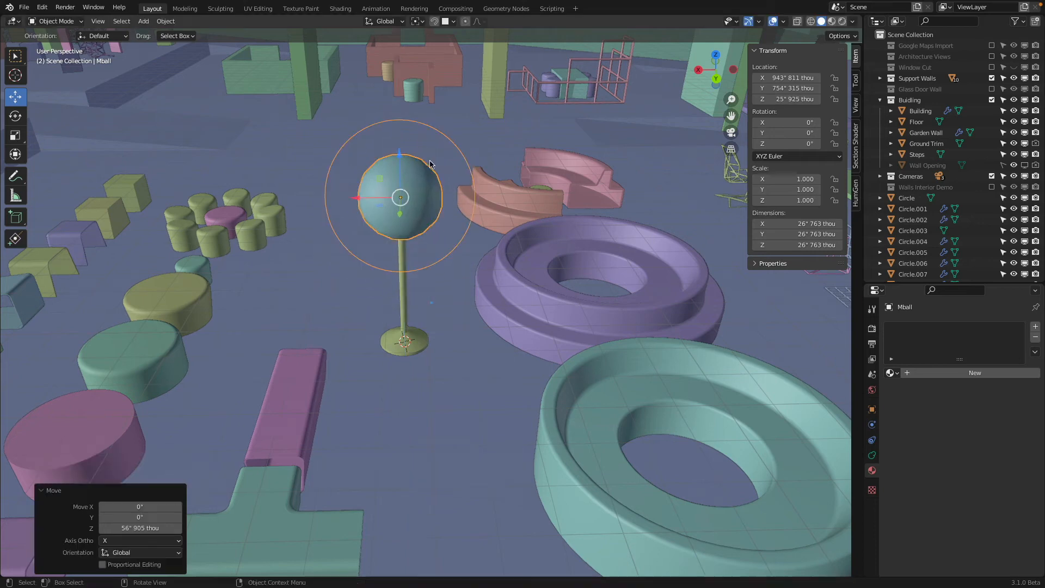
left_click(873, 456)
middle_click_drag(488, 218, 478, 241)
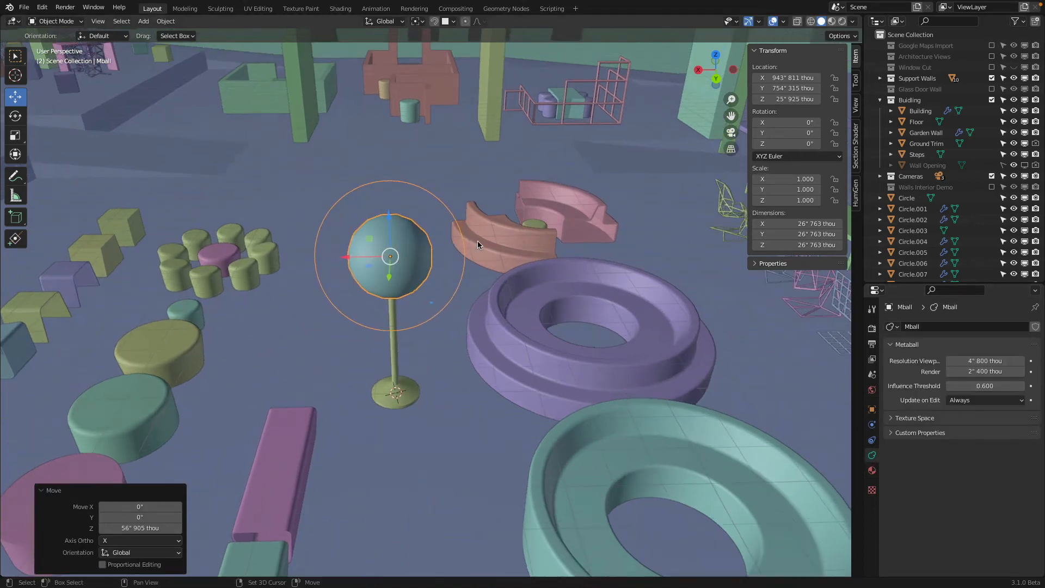
- Duplicate the ball twice upward along Z, spacing the copies about 25 and 26 inches apart
key("shift+d")
key("z")
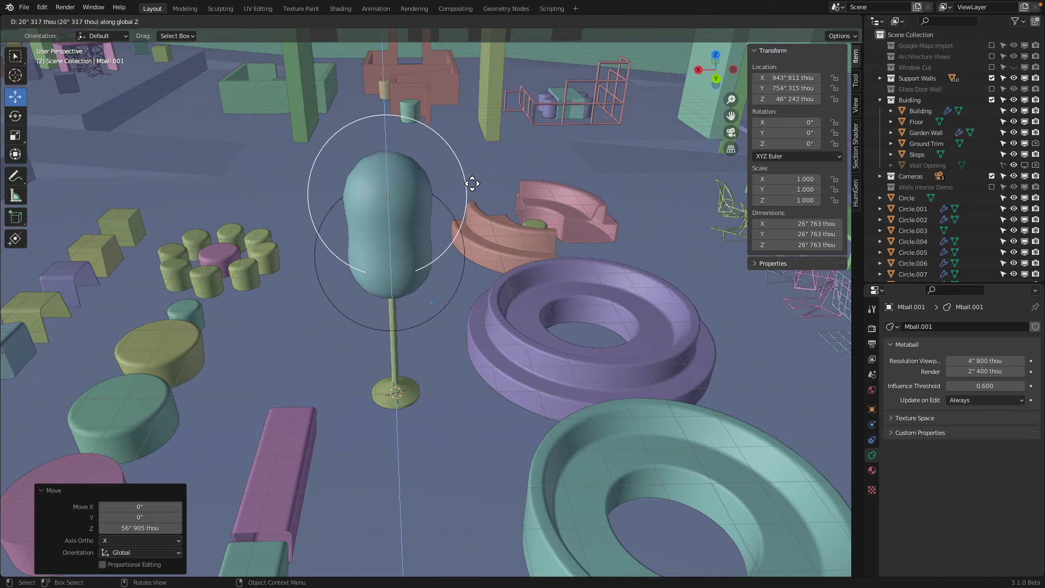
left_click(471, 182)
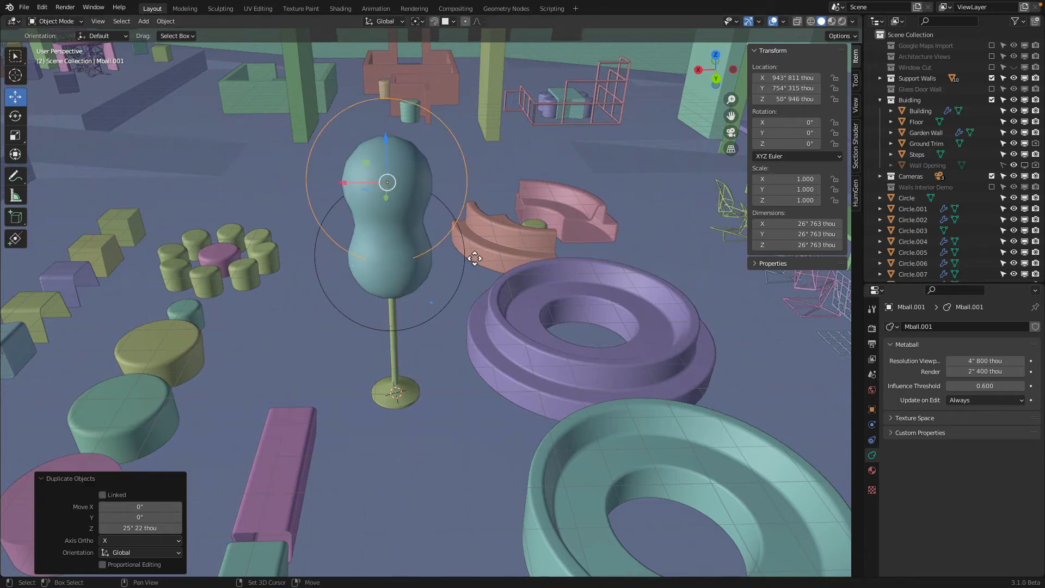
key("shift+d")
key("z")
left_click(467, 173)
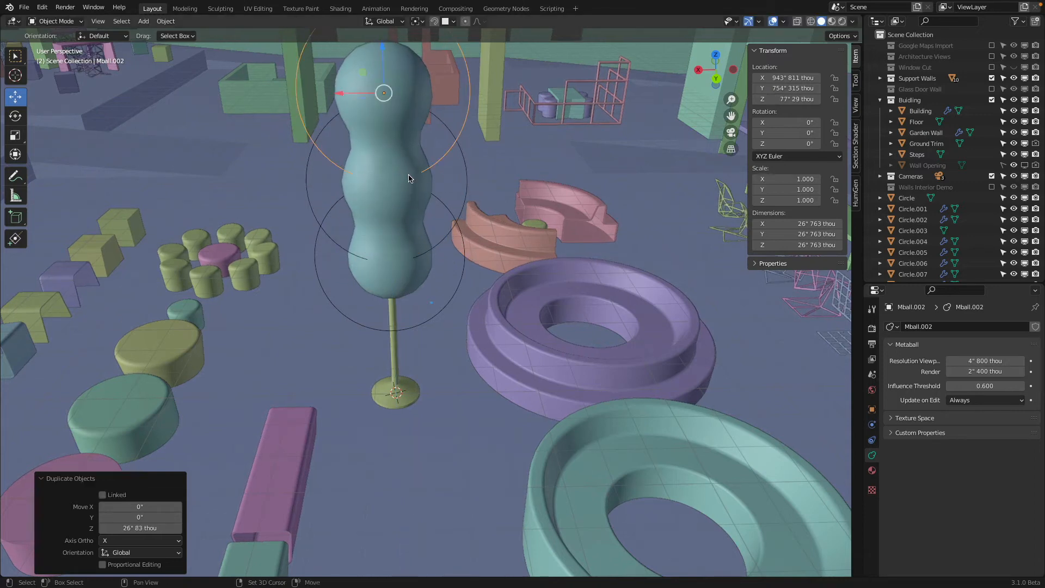
- Offset the uppermost ball along X by about 15 inches and lower it along Z so it merges diagonally with the middle ball
middle_click_drag(409, 179, 342, 129)
left_click_drag(342, 129, 403, 131)
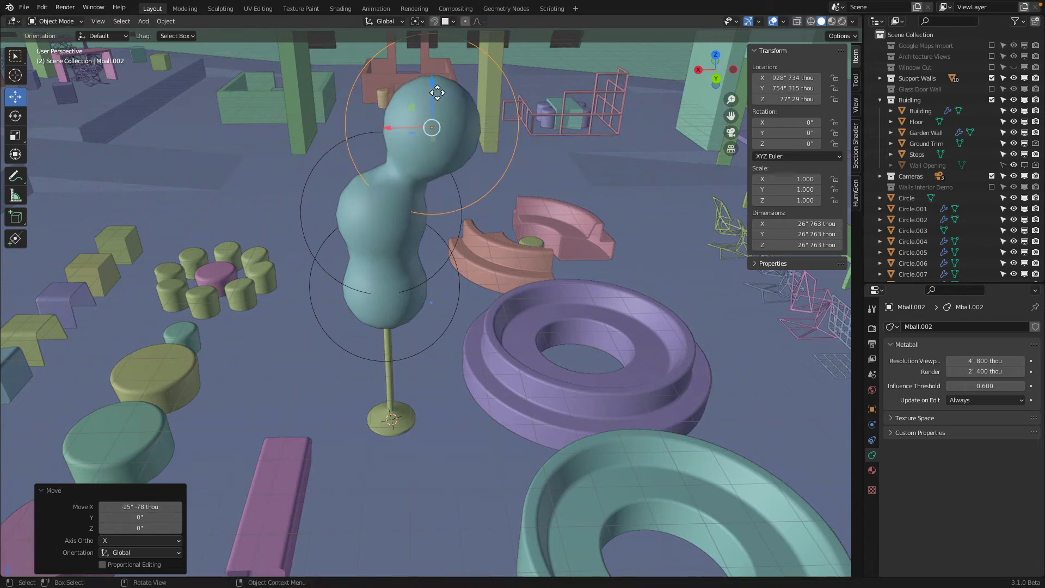
left_click_drag(437, 92, 444, 208)
left_click_drag(385, 234, 363, 234)
left_click_drag(409, 191, 414, 149)
left_click_drag(371, 191, 393, 195)
- In front wireframe view, set the metaball viewport resolution to 2.8 inches
key("KP_1")
key("KP_3")
key("KP_1")
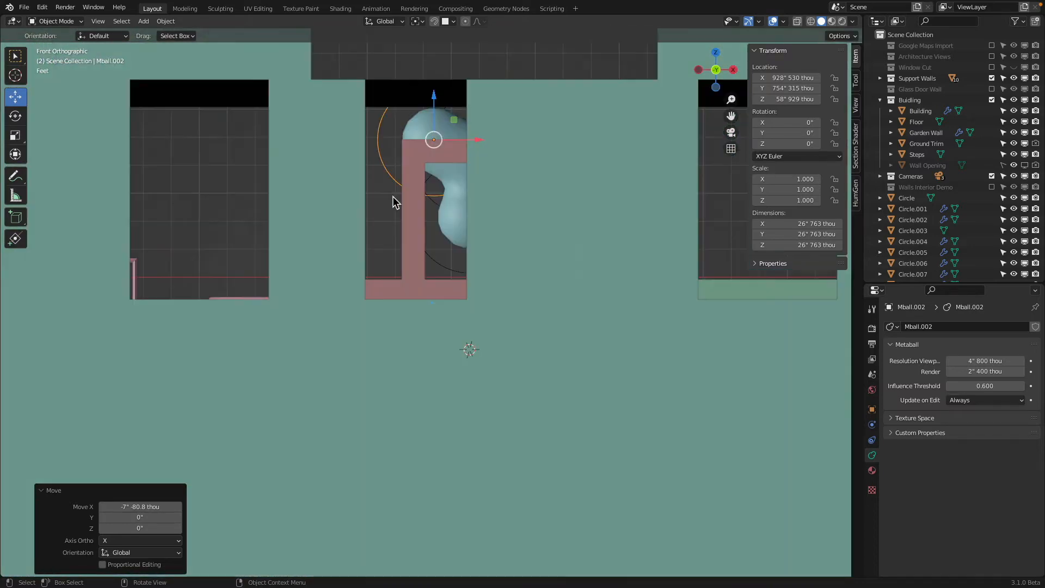
key("shift+z")
scroll(517, 272, "up", 5)
middle_click_drag(523, 318, 574, 367, "shift")
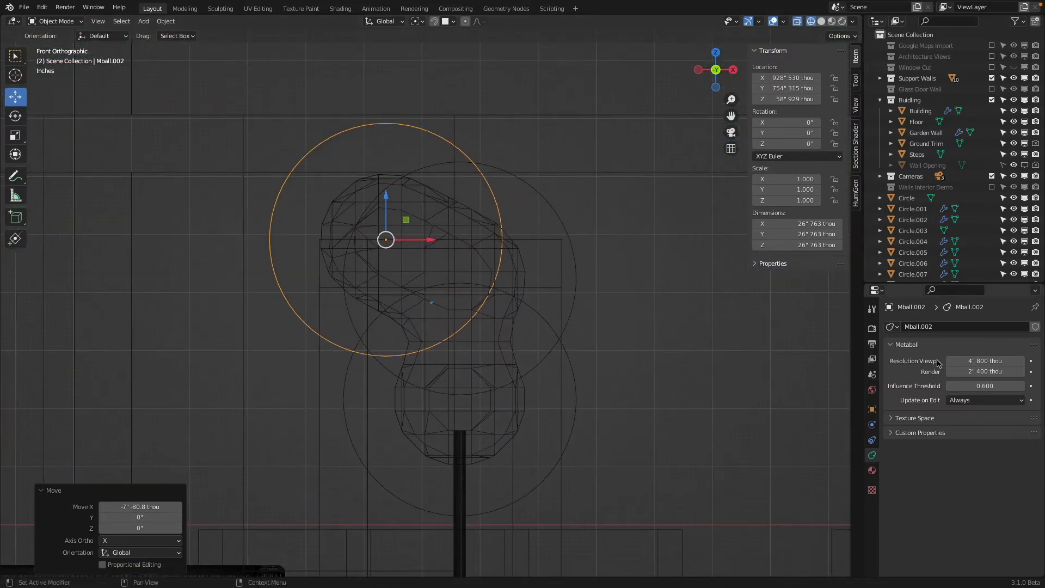
mouse_move(986, 361)
left_mouse_down()
mouse_move(974, 361)
mouse_move(1017, 361)
mouse_move(976, 361)
left_mouse_up()
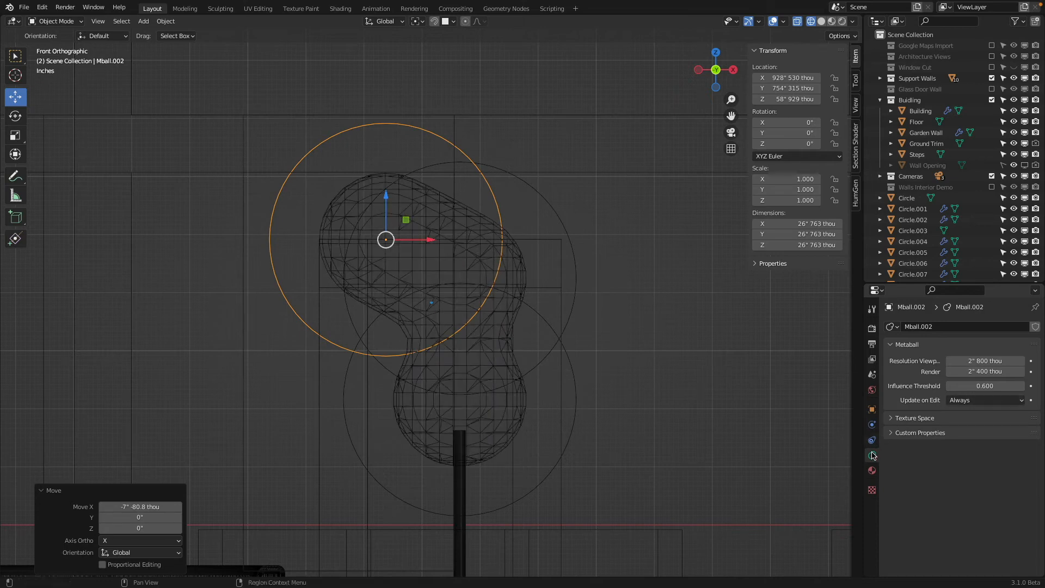
- Scale each of the three metaballs down to about two-thirds of its size
left_click(576, 406)
key("s")
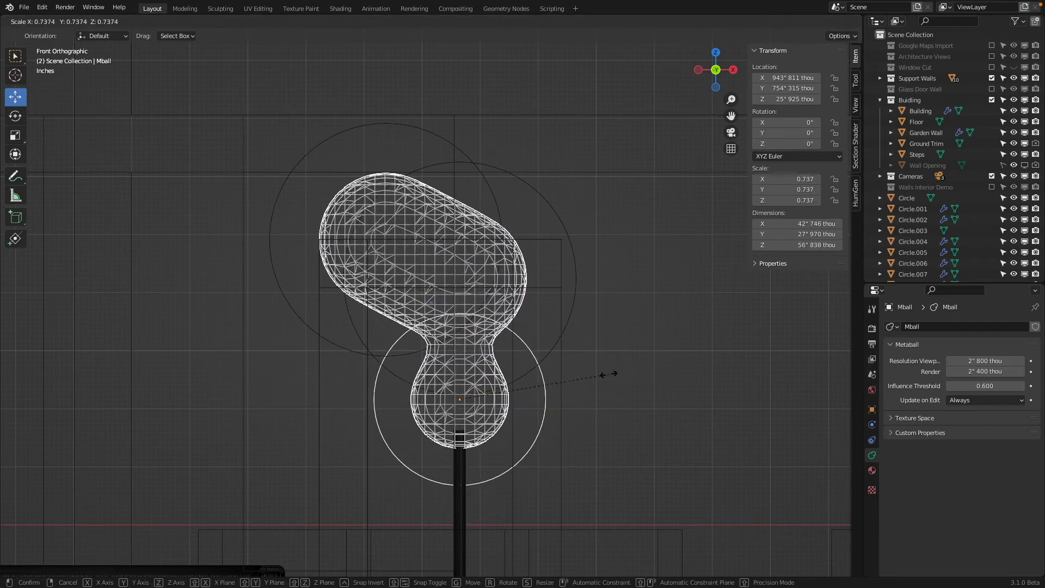
left_click(564, 303)
left_click(576, 274)
key("s")
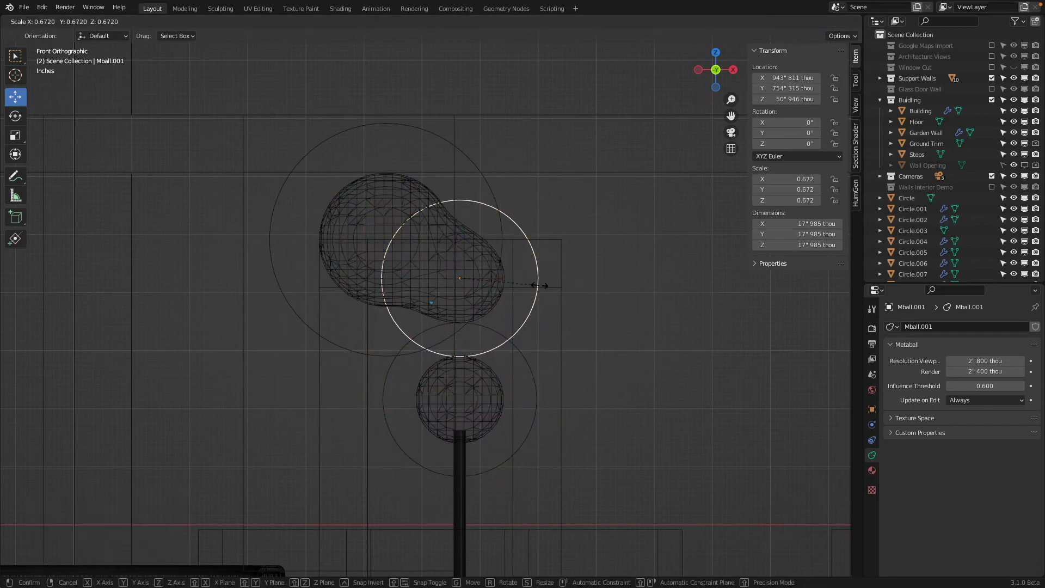
left_click(538, 283)
left_click(477, 173)
key("s")
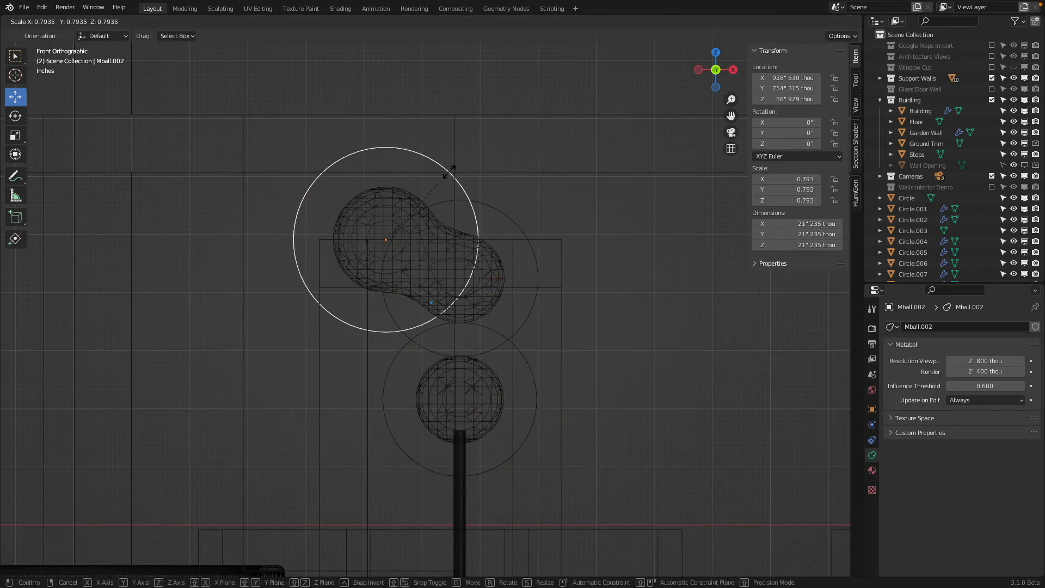
left_click(471, 230)
- Move the middle ball down about 7 inches so it blends with the bottom ball
left_click(487, 206)
key("g")
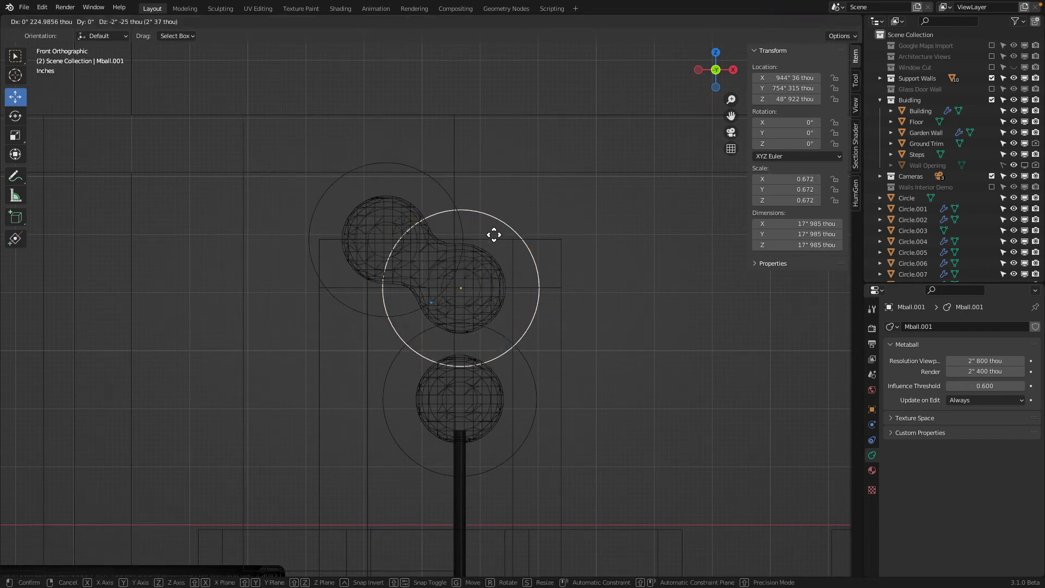
left_click(490, 246)
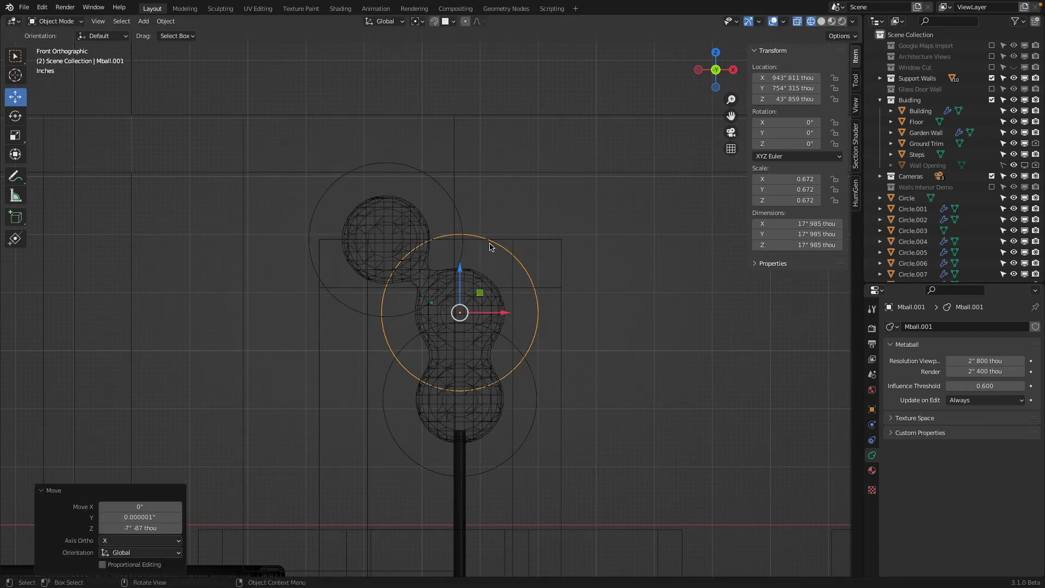
- Scale the upper offset ball by about 0.75 and move it down beside the middle ball
left_click(443, 192)
key("s")
left_click(425, 196)
key("g")
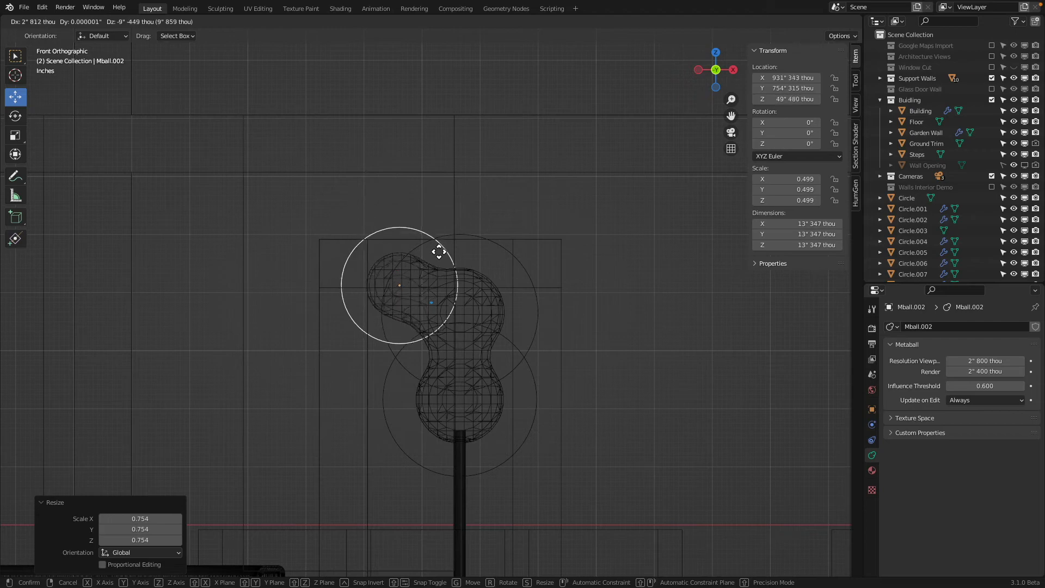
left_click(438, 251)
- Duplicate the small ball three times, placing copies on the opposite X side and both Y sides of the middle ball
key("shift+d")
left_click(566, 259)
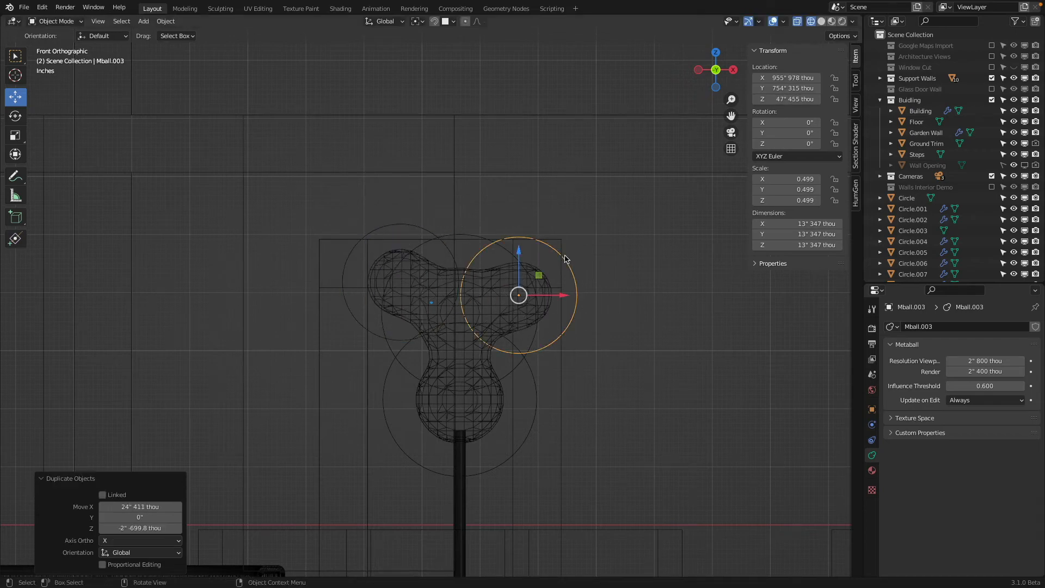
key("KP_7")
left_click_drag(619, 191, 588, 316, "shift")
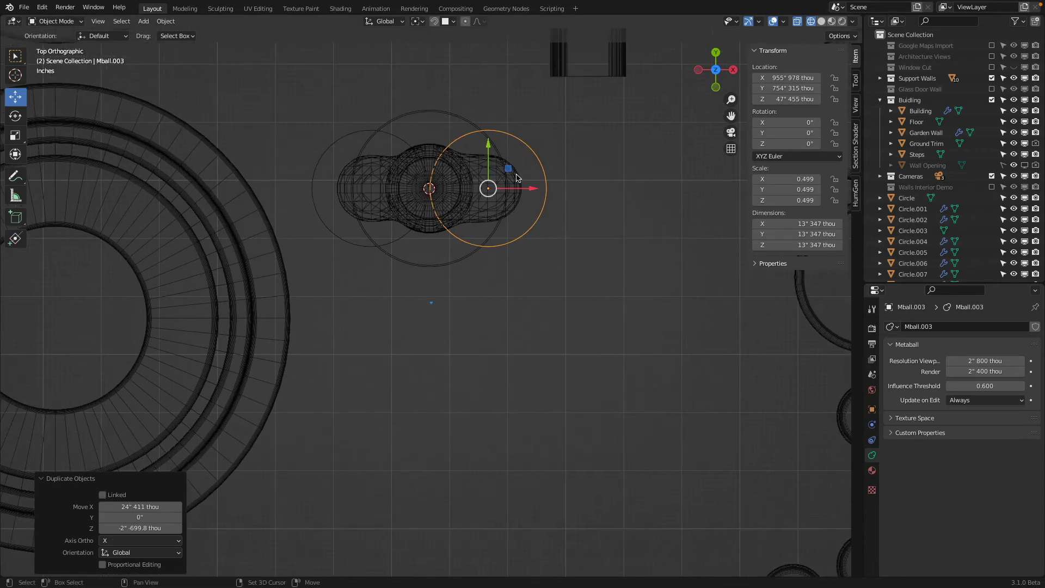
key("shift+d")
left_click(459, 262)
key("shift+d")
left_click(462, 102)
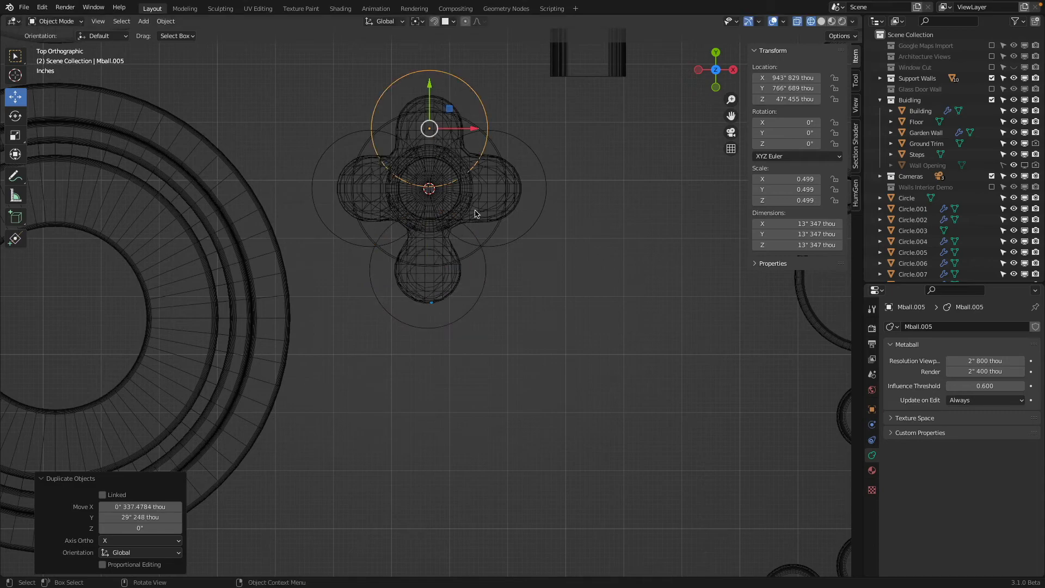
- In solid shading, duplicate the middle ball upward along Z by about 13 inches to cap the cluster
key("z")
mouse_move(550, 243)
middle_mouse_down()
mouse_move(594, 207)
mouse_move(626, 225)
mouse_move(481, 255)
mouse_move(506, 290)
middle_mouse_up()
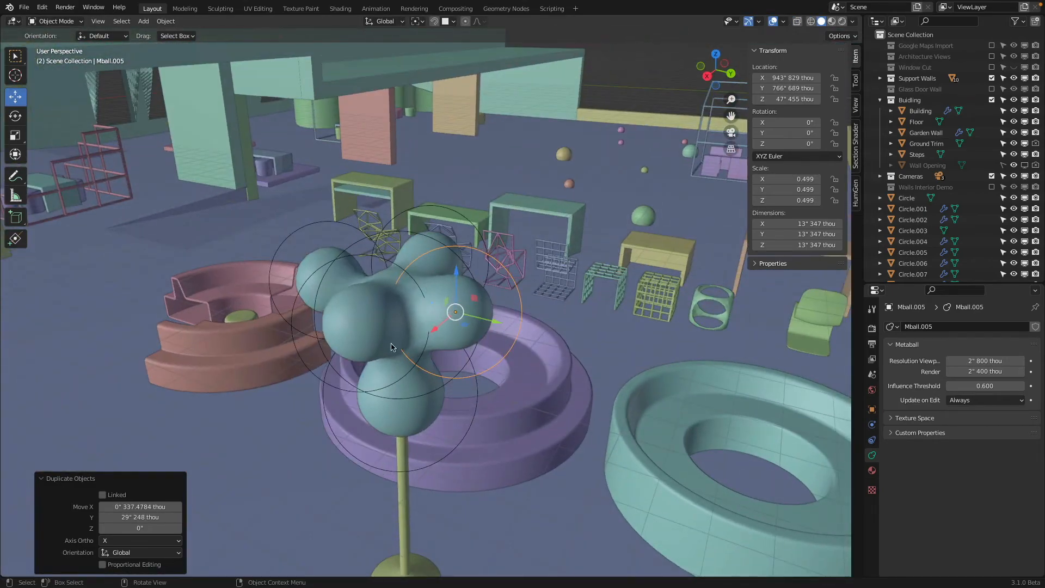
left_click(397, 396)
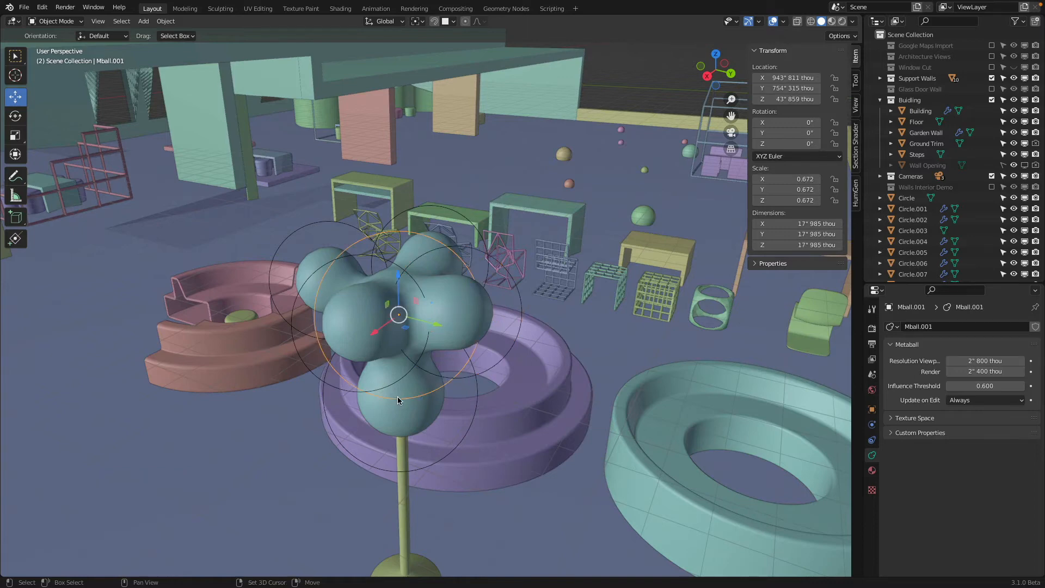
key("shift+d")
key("z")
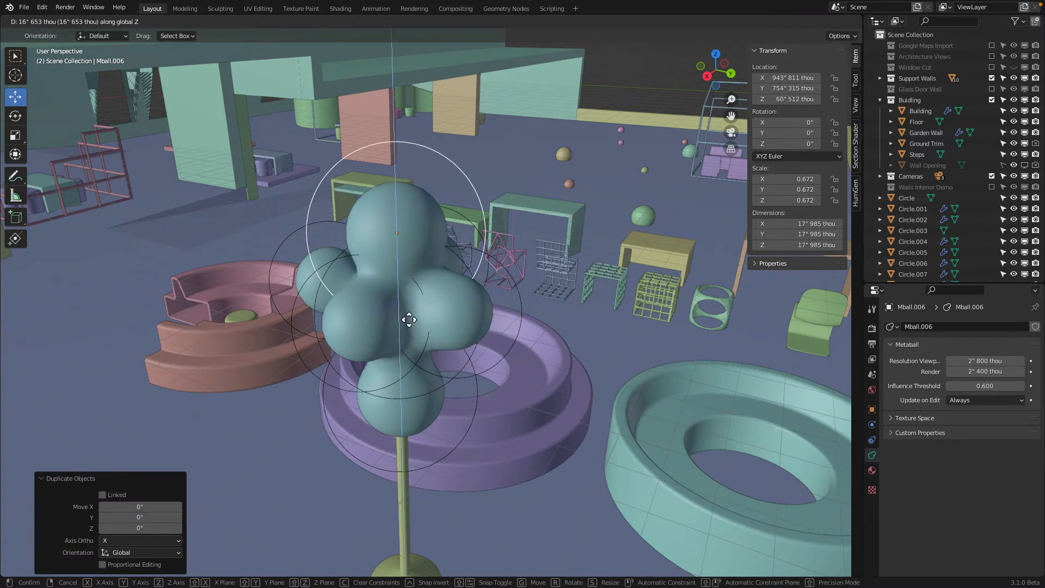
left_click(405, 338)
- In front wireframe view, delete the two small balls on either X side of the cluster
middle_click_drag(405, 338, 629, 280)
key("KP_1")
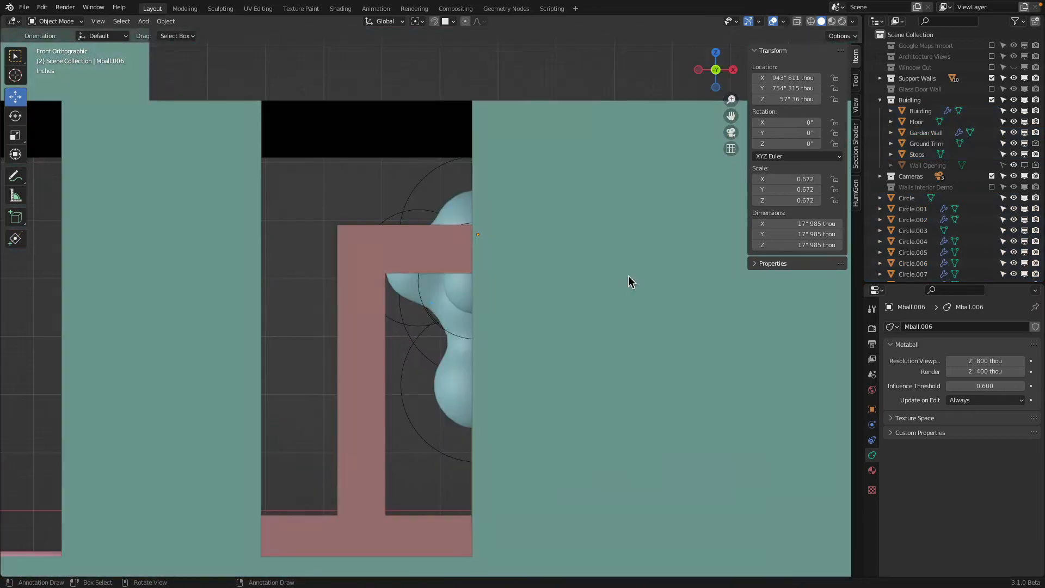
key("z")
left_click(482, 263)
left_click(418, 213)
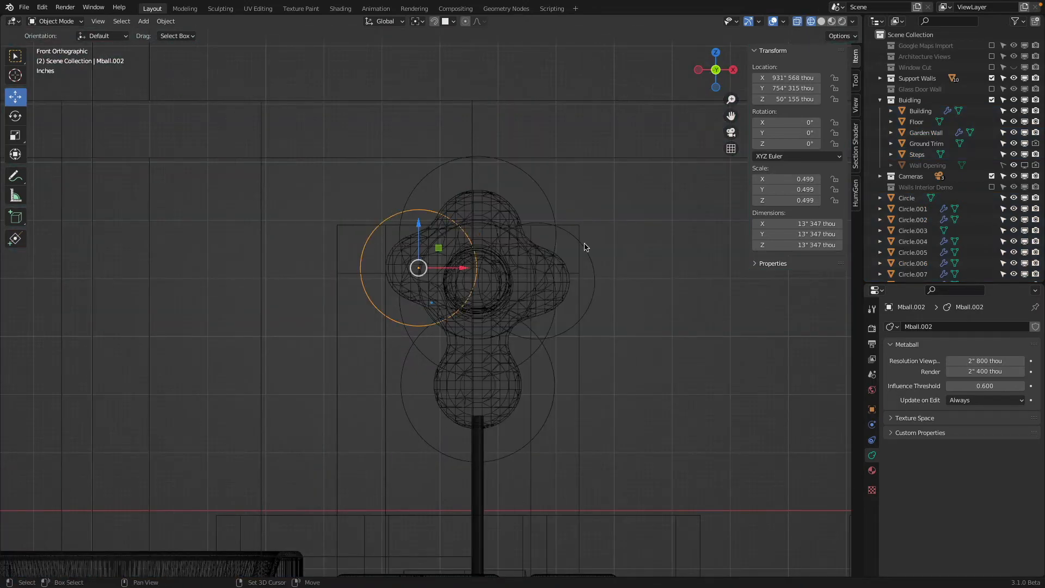
left_click(593, 262, "shift")
key("x")
left_click(601, 268)
- Delete the small ball on the negative Y side of the middle ball
middle_click_drag(602, 268, 335, 238)
left_click(300, 246)
key("x")
left_click(299, 243)
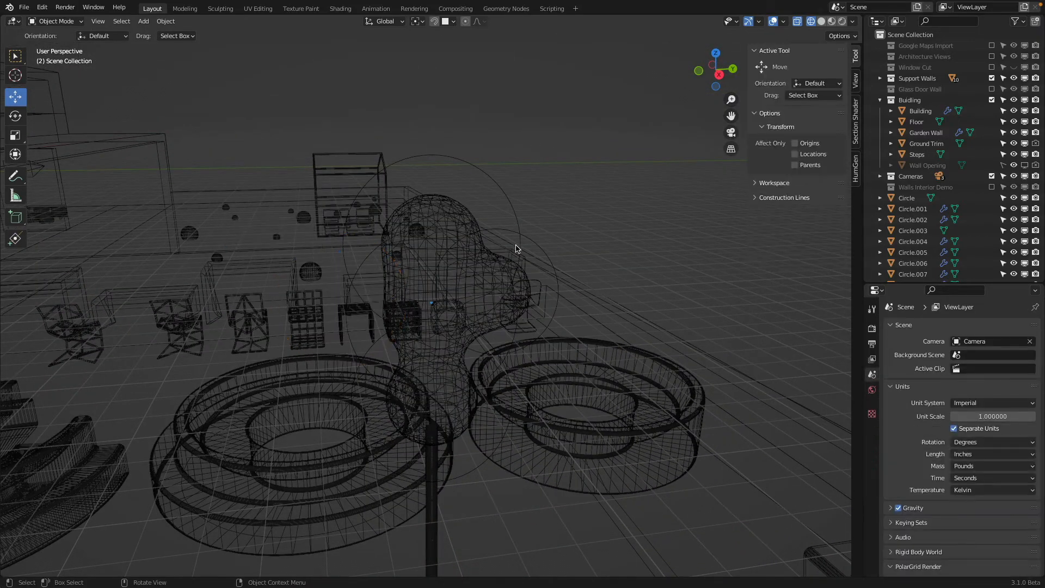
- Delete the remaining small ball on the positive Y side of the middle ball and return to solid shading
left_click(534, 248)
key("x")
left_click(535, 244)
key("shift+z")
middle_click_drag(579, 240, 476, 251)
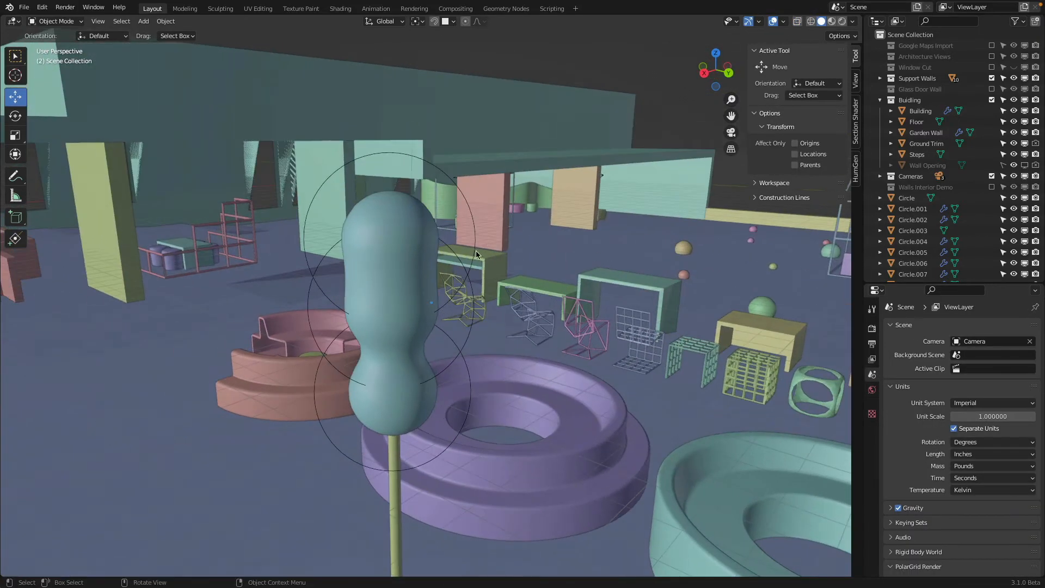
- Raise the top metaball along Z by about 4.7 inches and check the cluster from the side in wireframe
left_click(436, 170)
key("g")
key("z")
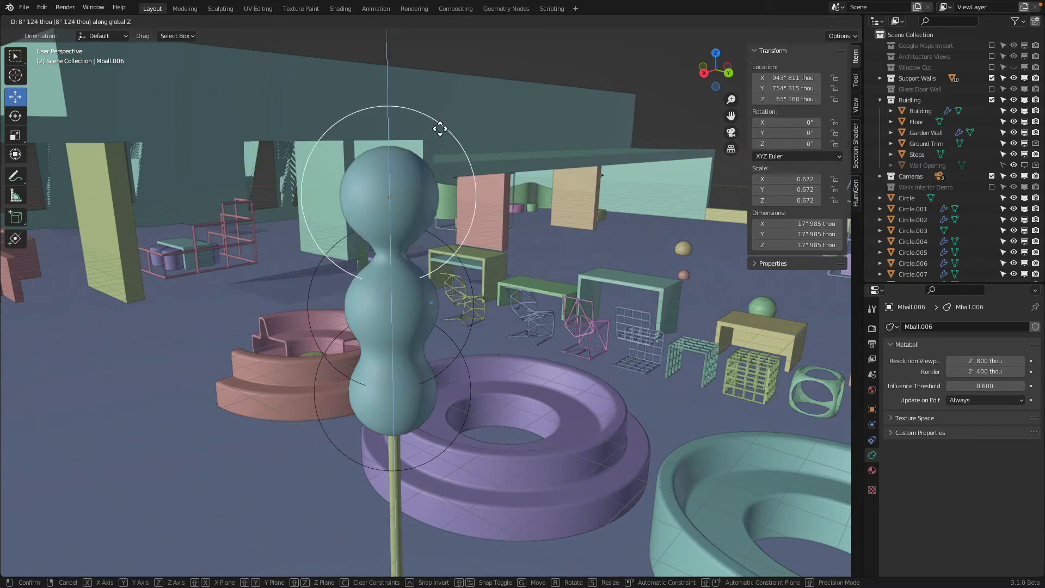
left_click(439, 146)
middle_click_drag(439, 146, 417, 198)
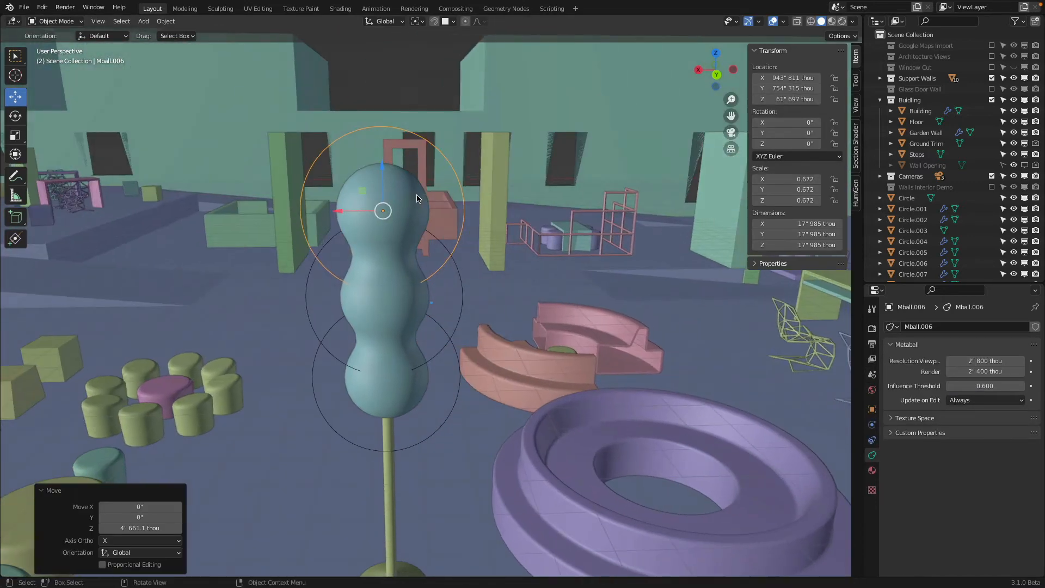
key("KP_1")
key("KP_3")
key("shift+z")
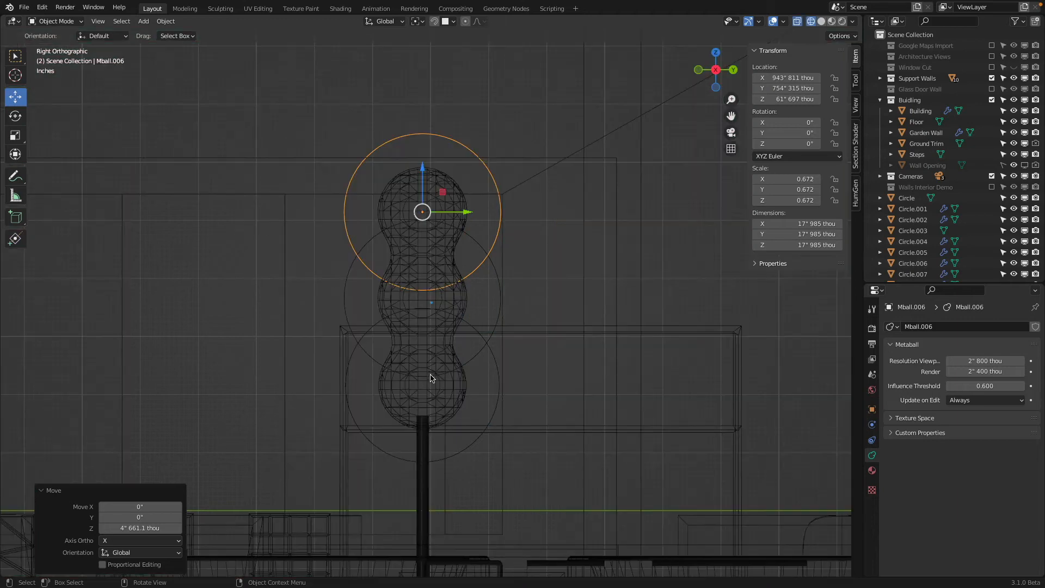
key("shift+z")
mouse_move(637, 347)
middle_mouse_down()
mouse_move(561, 297)
mouse_move(466, 354)
middle_mouse_up()
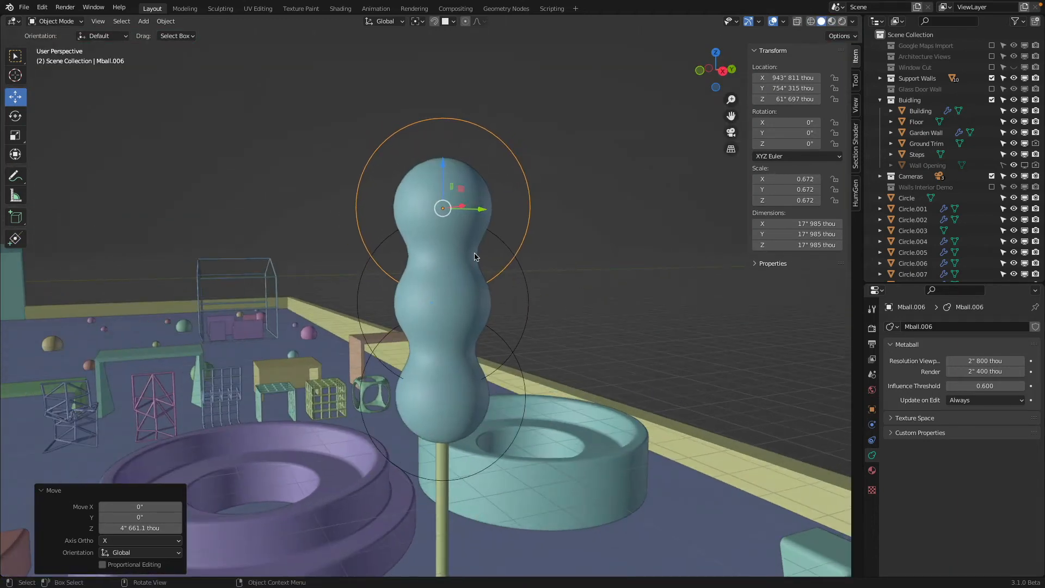
middle_click_drag(521, 219, 660, 296)
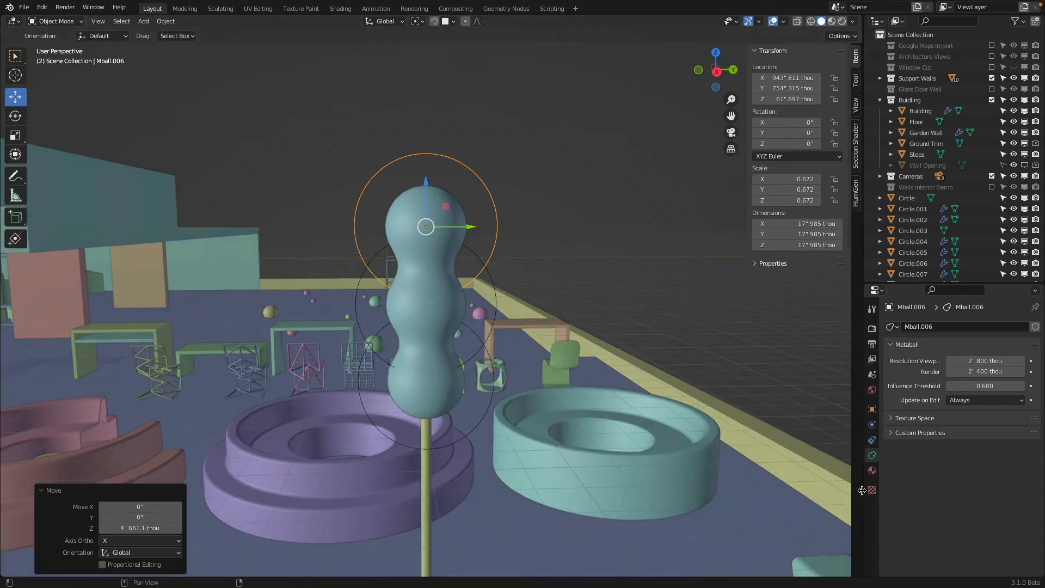
- Assign the existing Light Emission material to the bottom metaball and preview the lamp in rendered shading
left_click(872, 470)
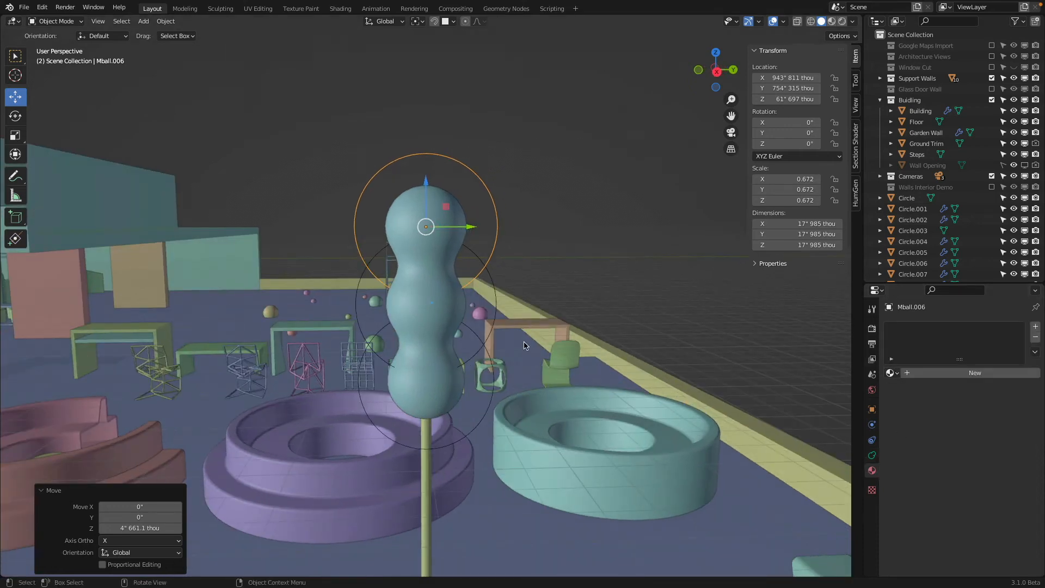
left_click(487, 352)
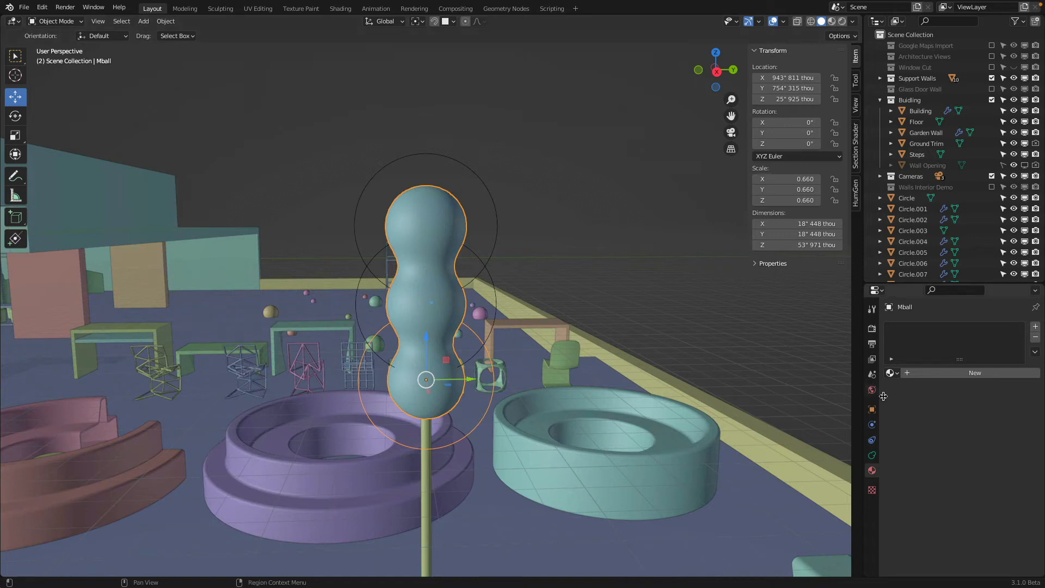
left_click(892, 373)
type("emi")
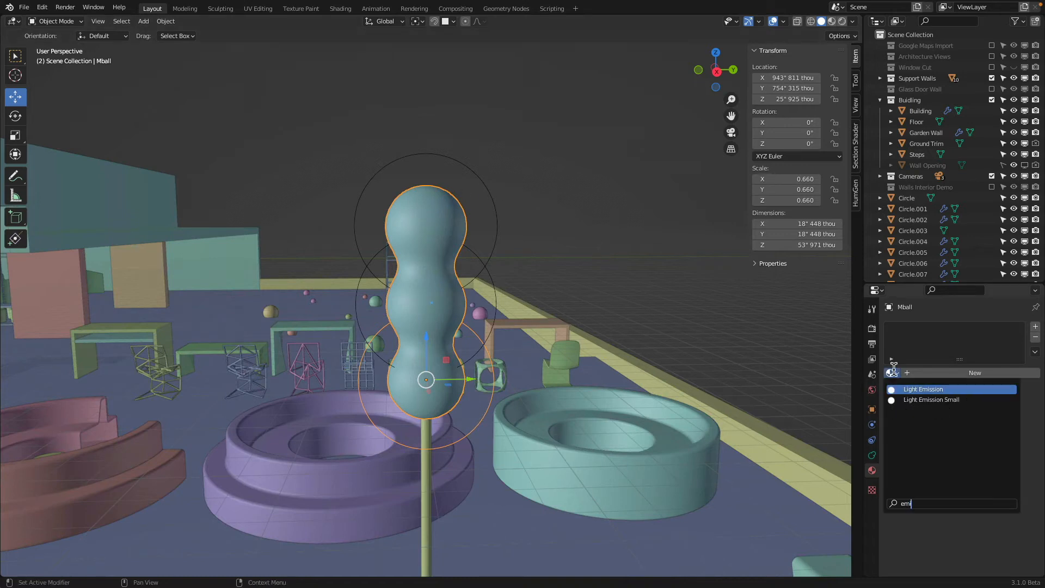
key("Return")
key("z")
left_click(477, 162)
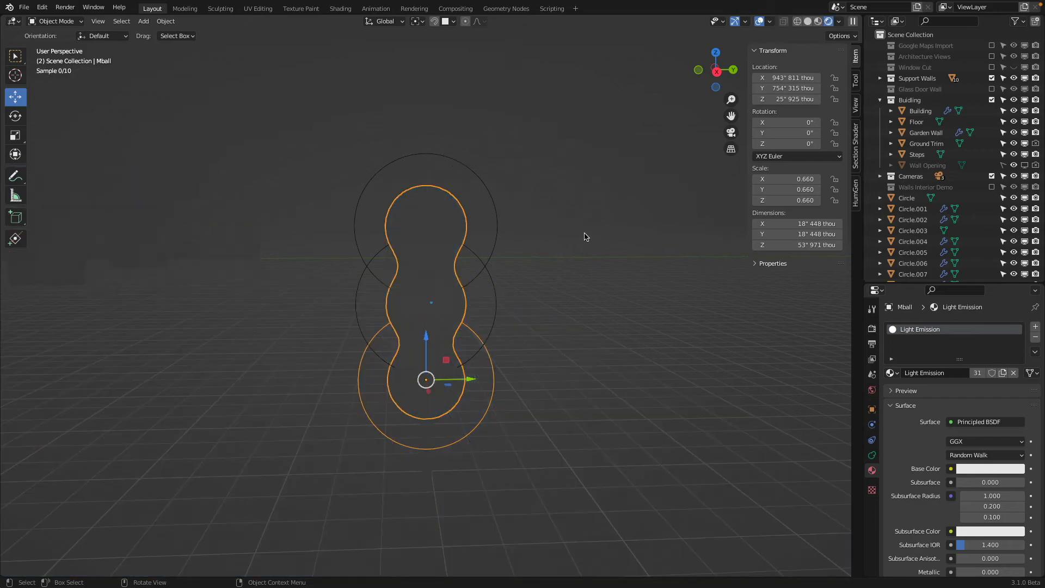
key("z")
left_click(668, 240)
- Check the material assignment of the top, middle and bottom metaballs one by one
left_click(491, 192)
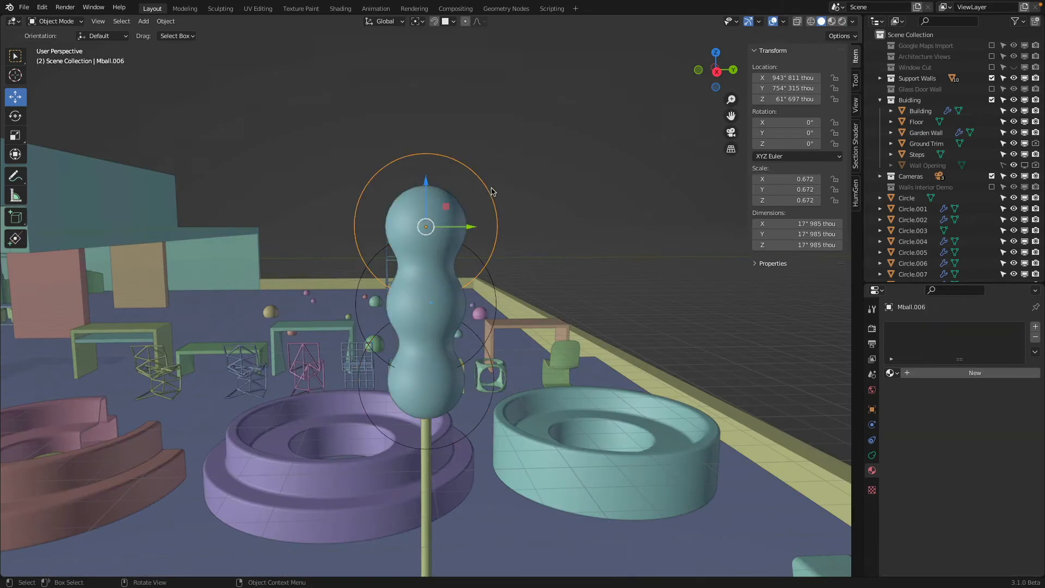
left_click(492, 282)
middle_click_drag(493, 283, 446, 297)
left_click(439, 420)
middle_click_drag(440, 421, 397, 418)
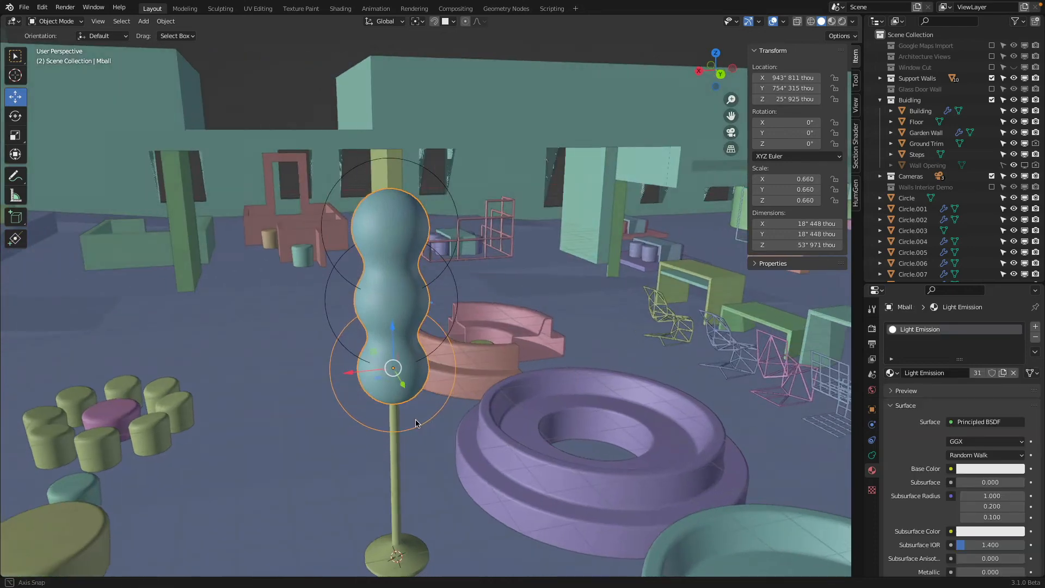
left_click(335, 275)
left_click(333, 289)
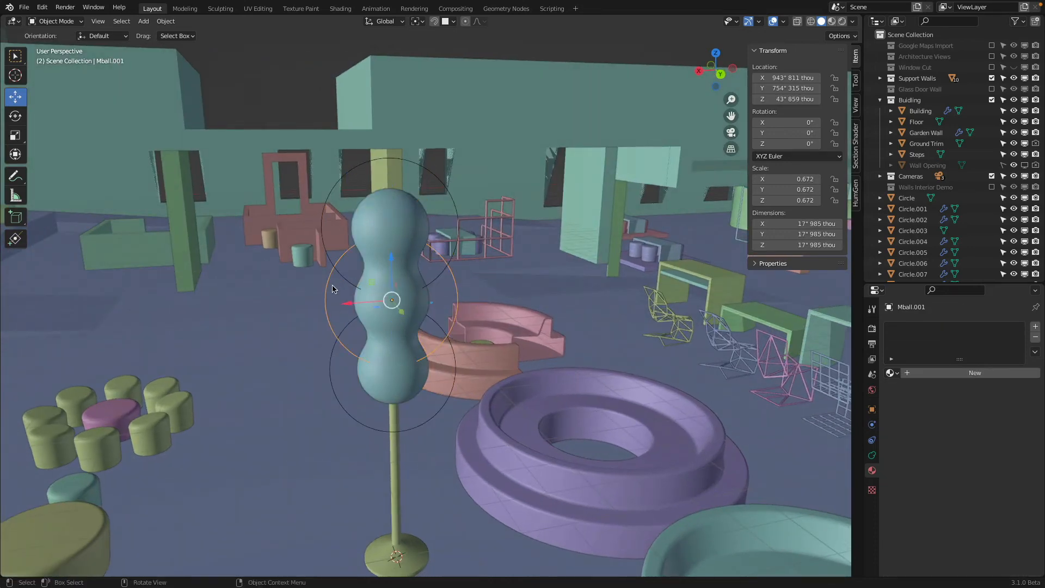
left_click(330, 375)
- Locate the lamp's metaballs in the scene's object list and examine the lamp within the garden
scroll(883, 196, "down", 15)
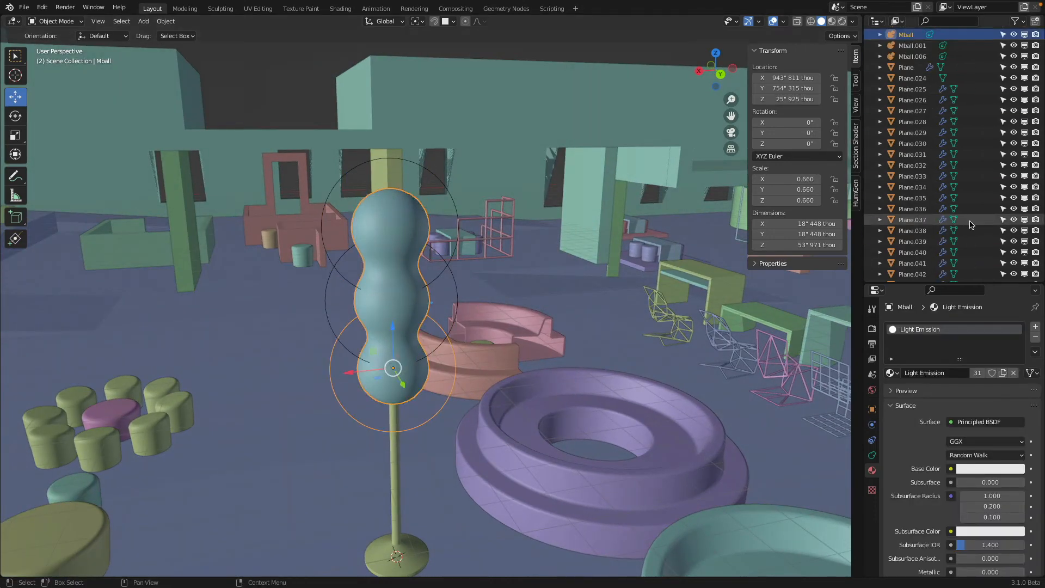
scroll(884, 198, "up", 20)
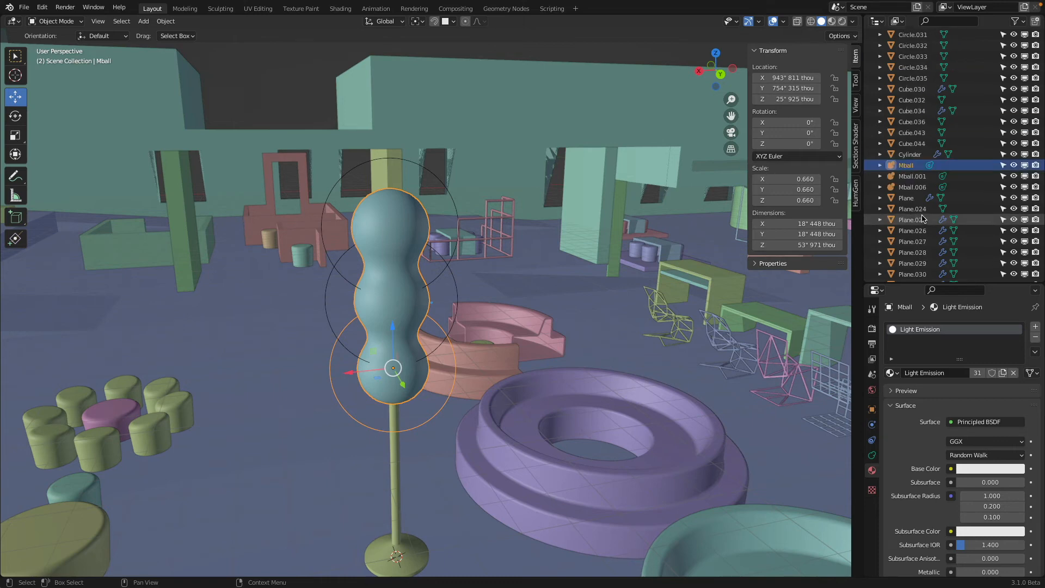
left_click_drag(906, 166, 908, 180)
left_click(913, 187)
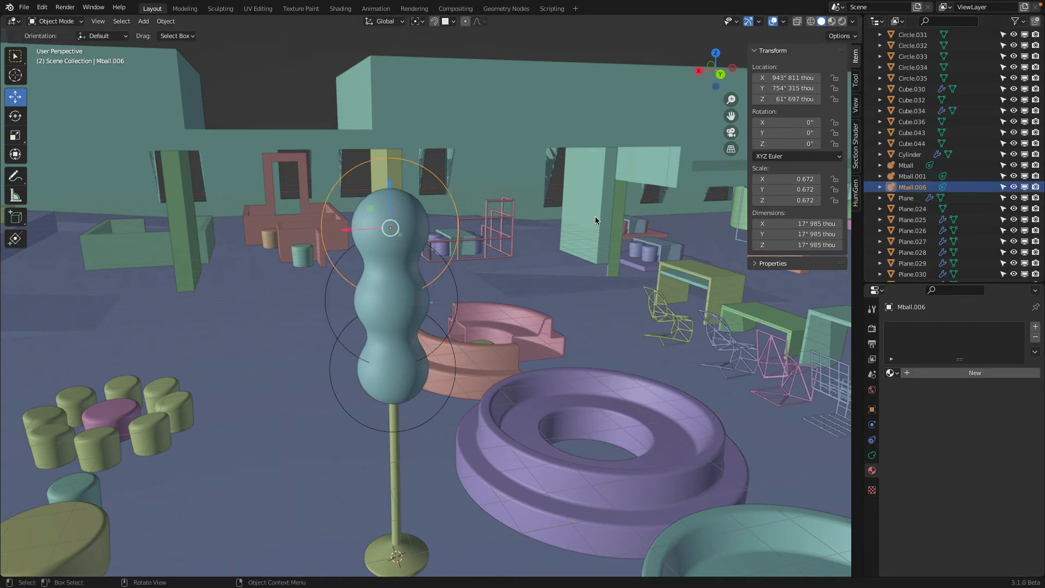
scroll(501, 214, "down", 2)
middle_click_drag(501, 214, 563, 267)
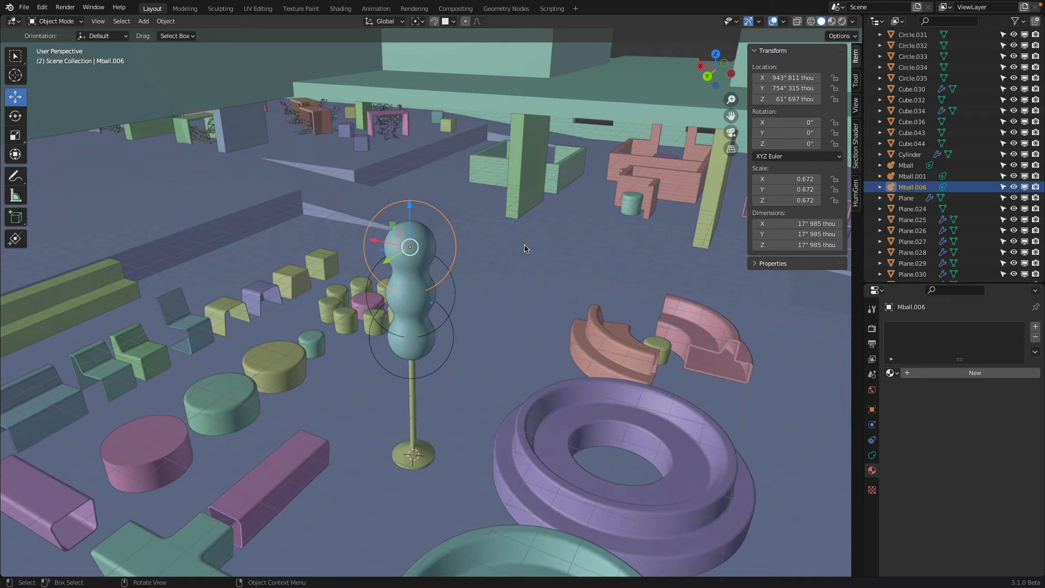
scroll(503, 282, "down", 4)
scroll(443, 299, "up", 3)
mouse_move(444, 299)
middle_mouse_down()
mouse_move(452, 272)
mouse_move(438, 297)
middle_mouse_up()
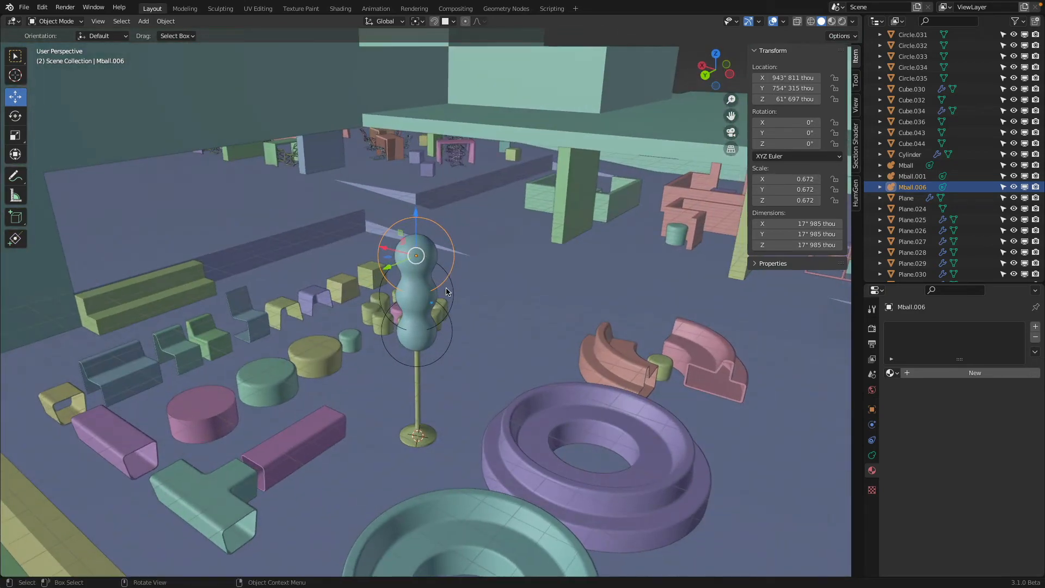
- Duplicate all three metaballs in front wireframe view, placing the copy about 60 inches away along negative X
left_click(452, 305)
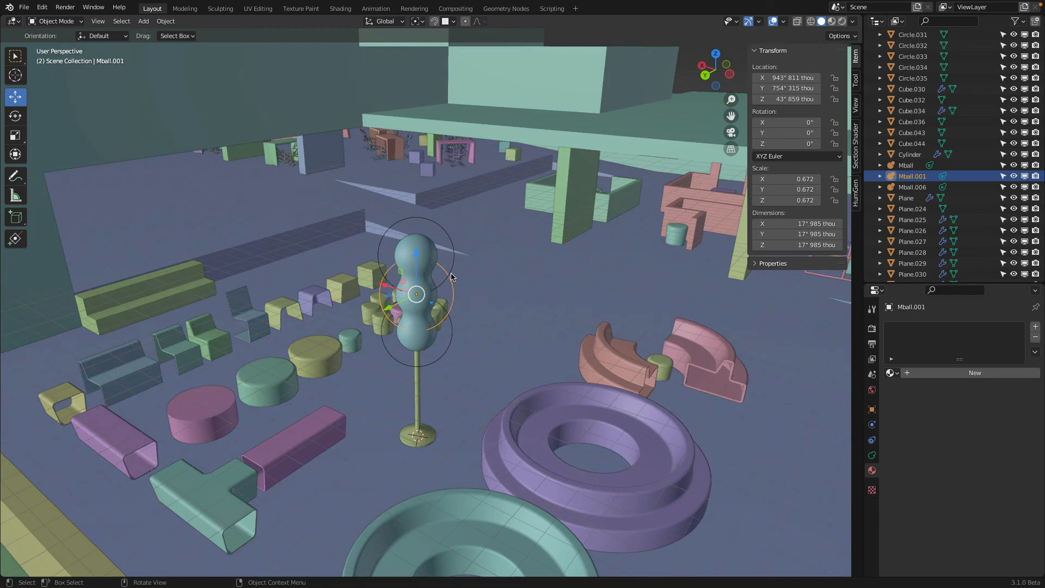
left_click(451, 283, "shift")
left_click(450, 328, "shift")
middle_click_drag(450, 329, 511, 314)
key("KP_1")
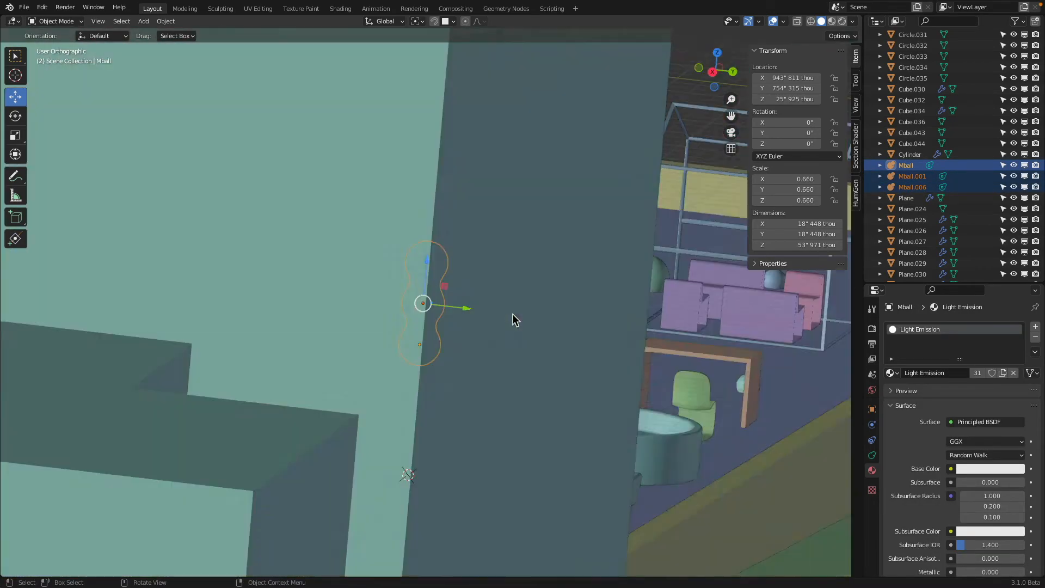
key("shift+z")
scroll(482, 305, "up", 3)
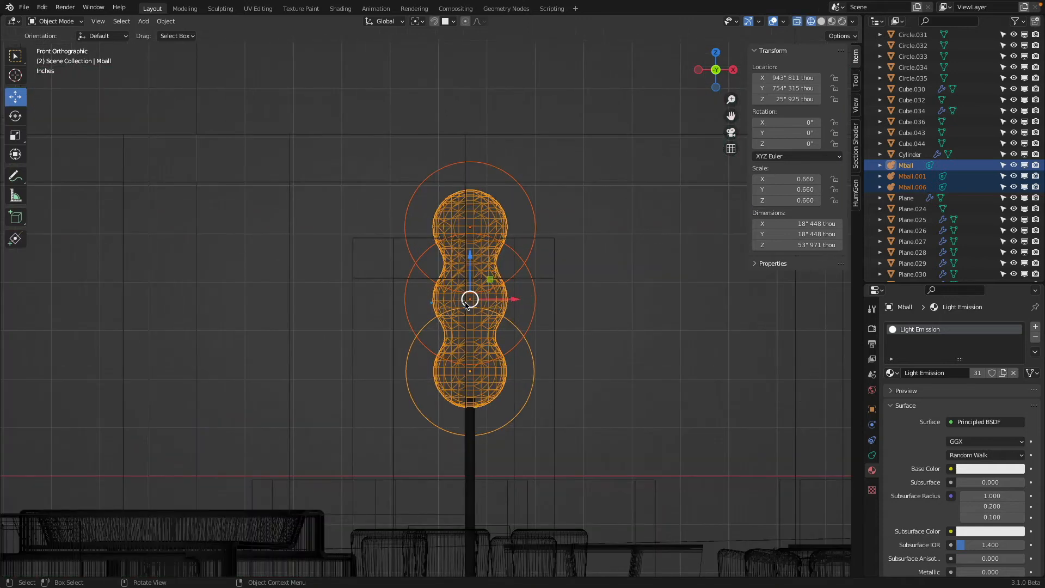
scroll(482, 305, "down", 2)
key("shift+d")
left_click(342, 327)
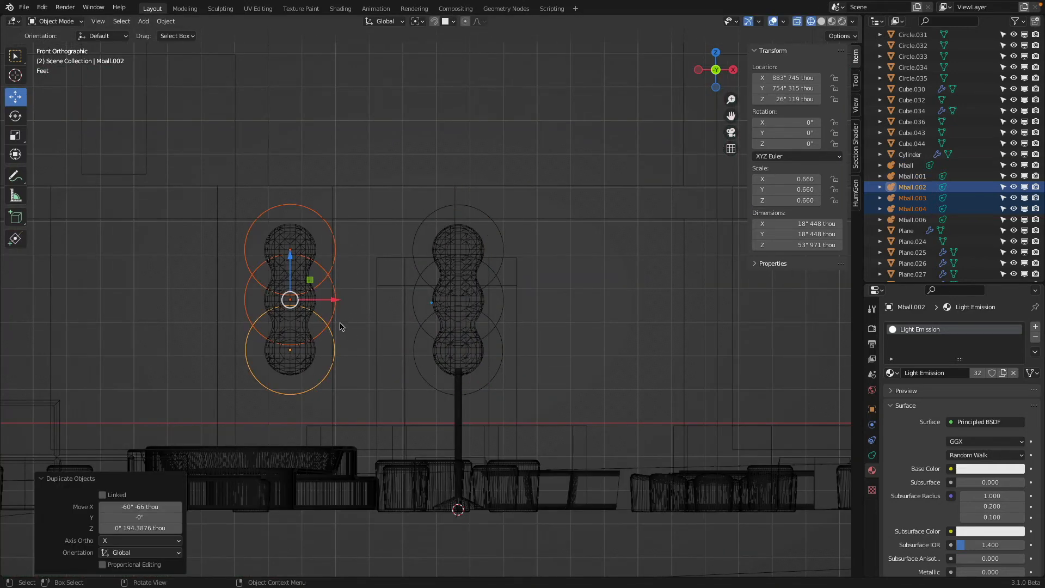
- Move the copied middle and top balls down beside the copied bottom ball to form a horizontal row
left_click(289, 289)
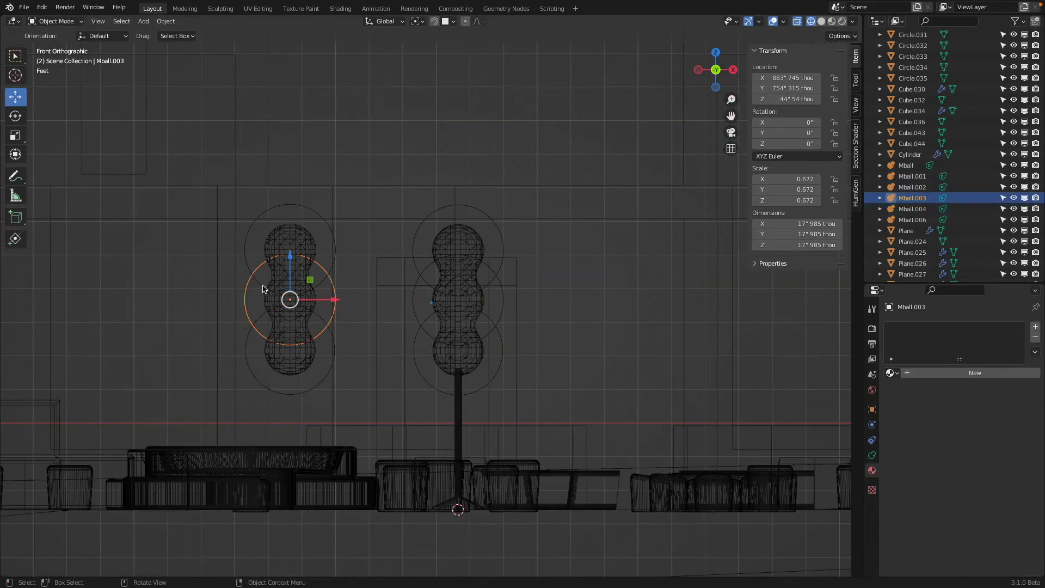
key("g")
left_click(222, 336)
left_click(247, 254)
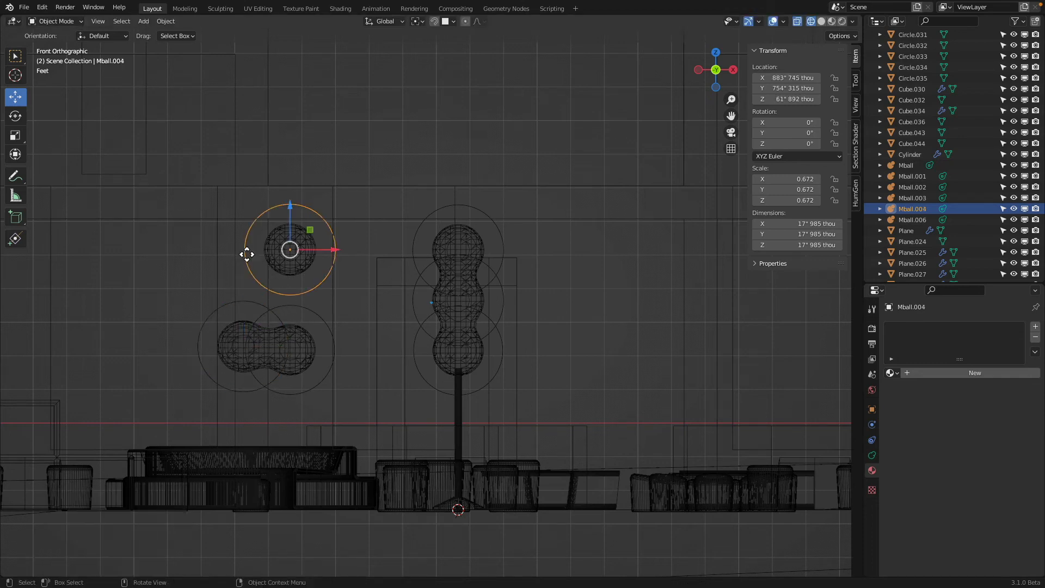
key("g")
left_click(150, 350)
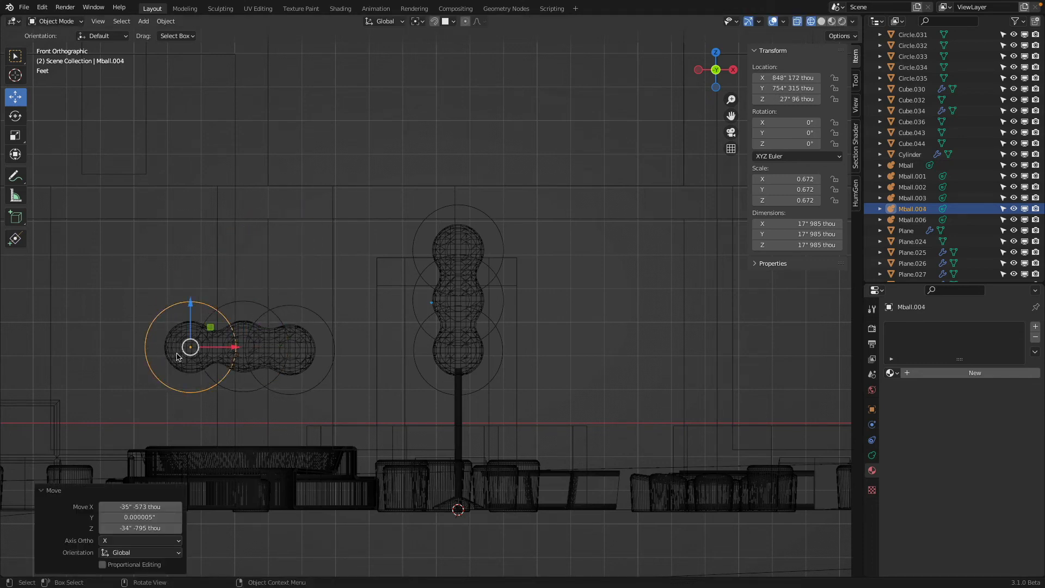
- In solid top view, move the three-ball row about 93 inches along X and 69 inches along negative Y
key("KP_7")
key("shift+z")
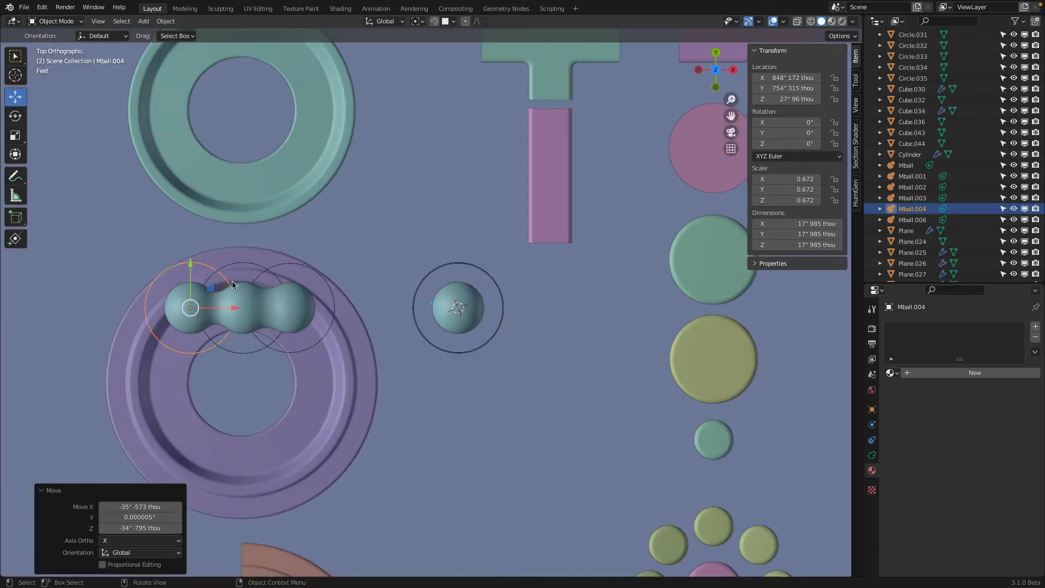
left_click(265, 267, "shift")
left_click(276, 267, "shift")
scroll(275, 267, "down", 3)
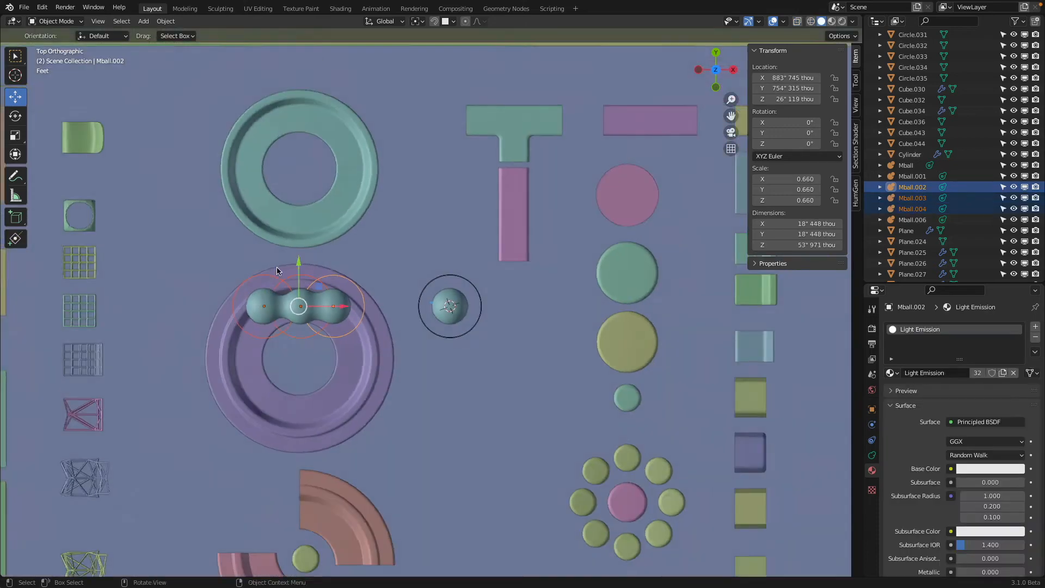
key("g")
left_click(421, 352)
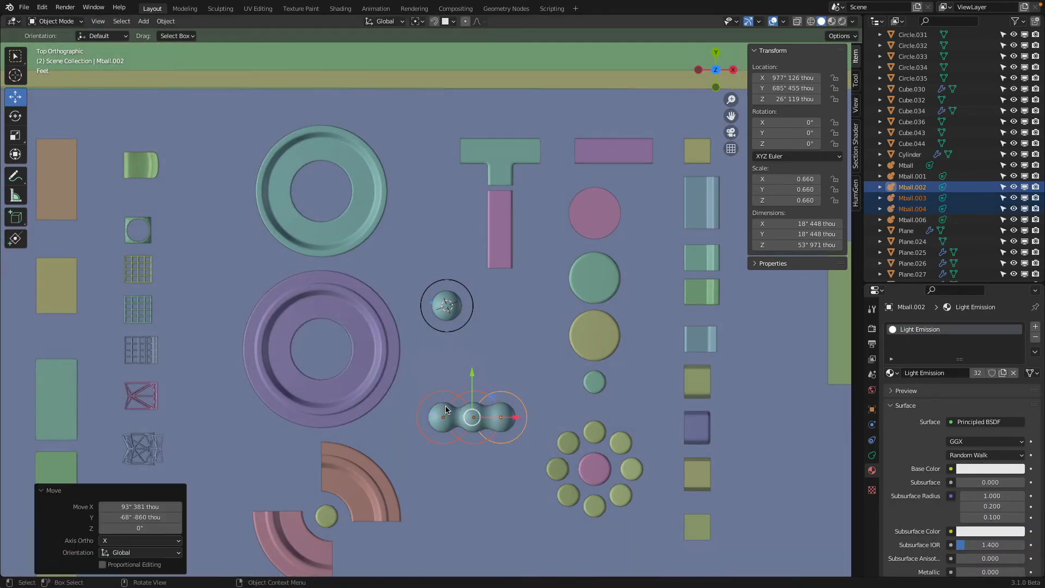
middle_click_drag(420, 353, 480, 349)
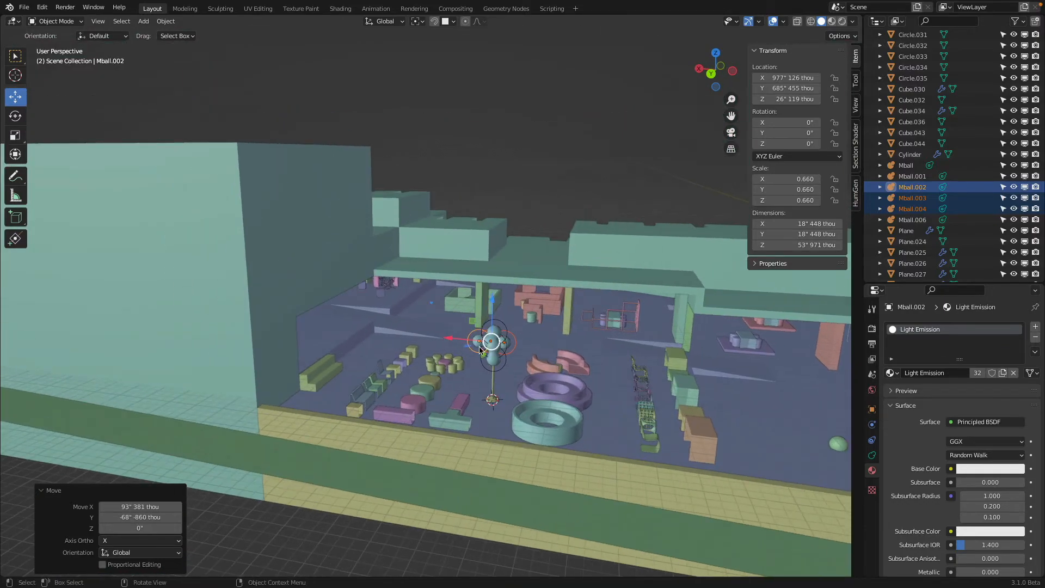
- Move the three-ball row beside the tall building block near the long steps and rotate it 90° about Y
left_click_drag(450, 339, 299, 327)
middle_click_drag(299, 327, 278, 358, "alt")
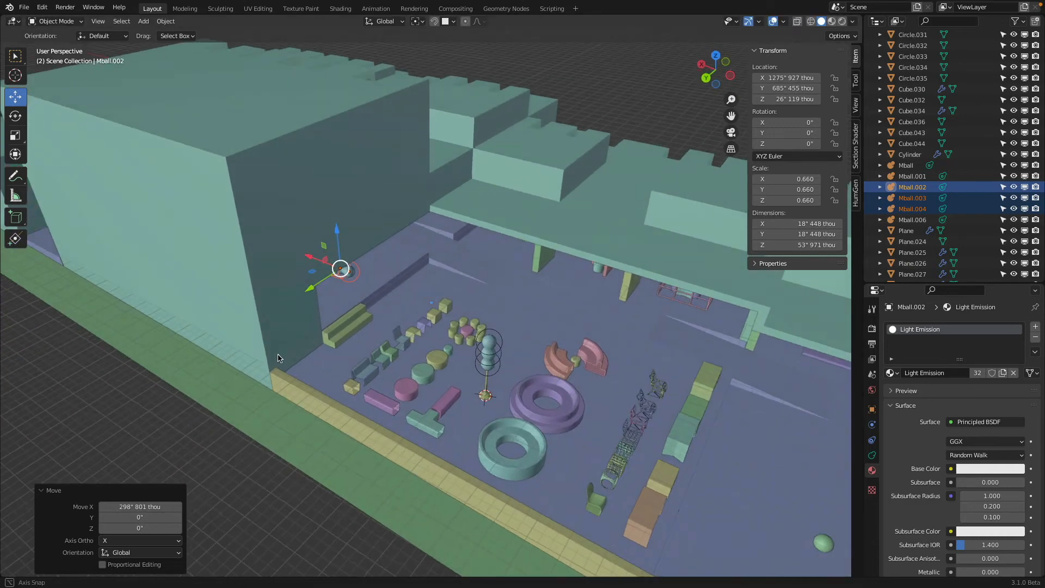
left_click_drag(310, 291, 305, 320)
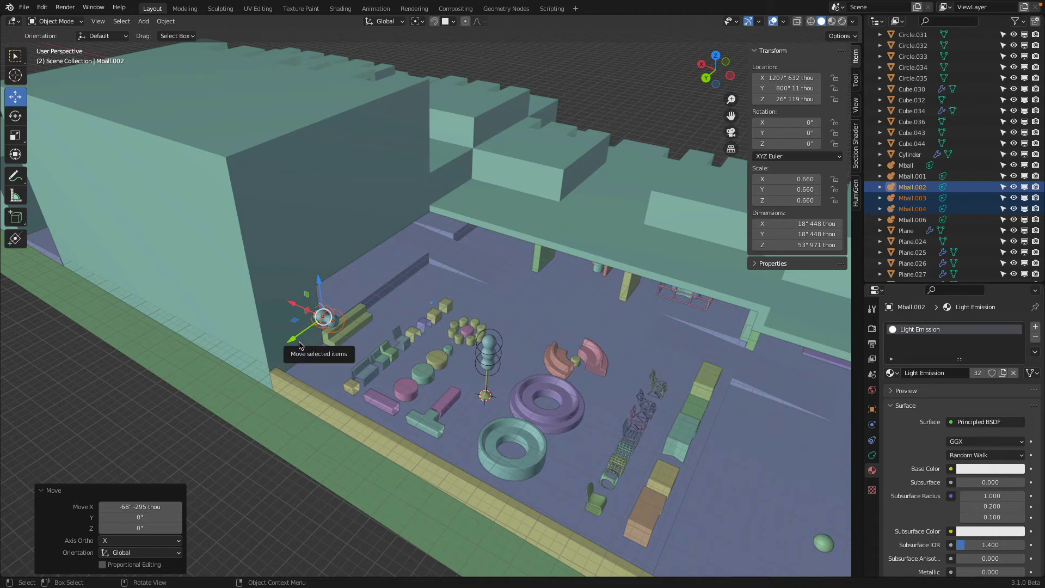
type("ry90")
key("Return")
scroll(304, 315, "up", 3)
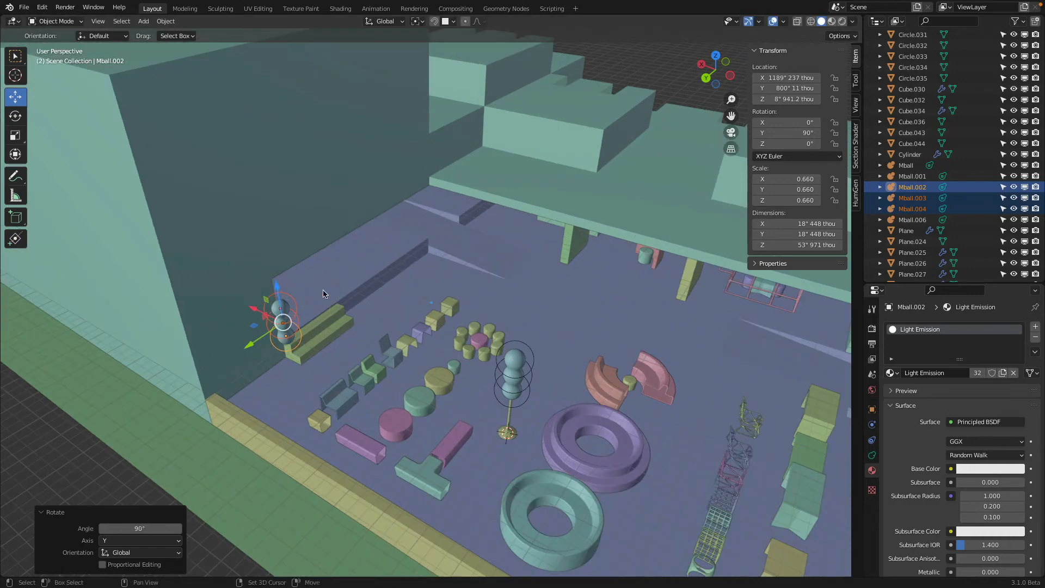
- Move the upright cluster about 12 inches along X and 35 inches along Y onto the building's side wall
key("g")
key("x")
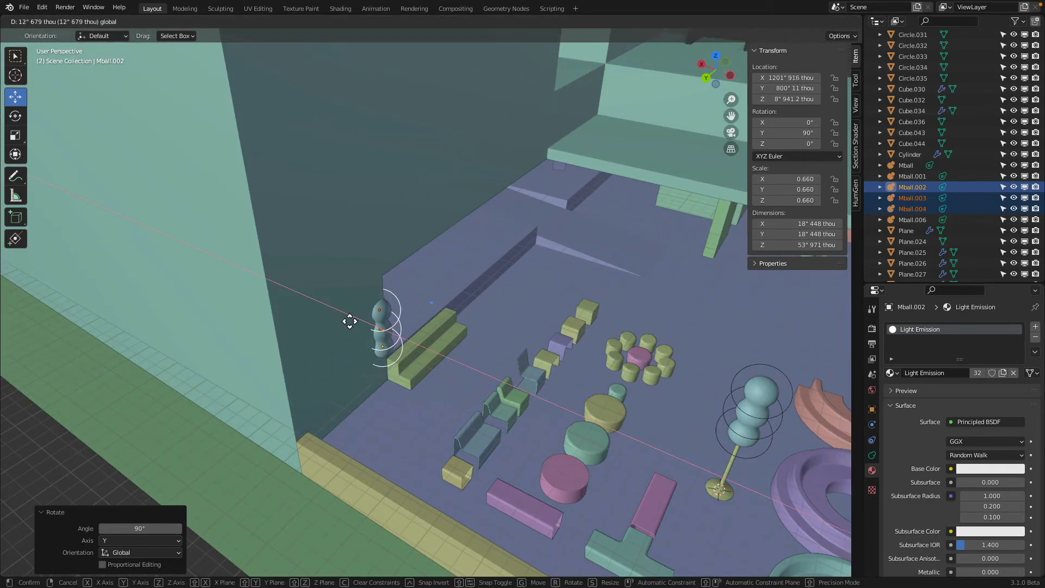
left_click(350, 320)
key("g")
key("y")
left_click(426, 342)
middle_click_drag(426, 342, 359, 303)
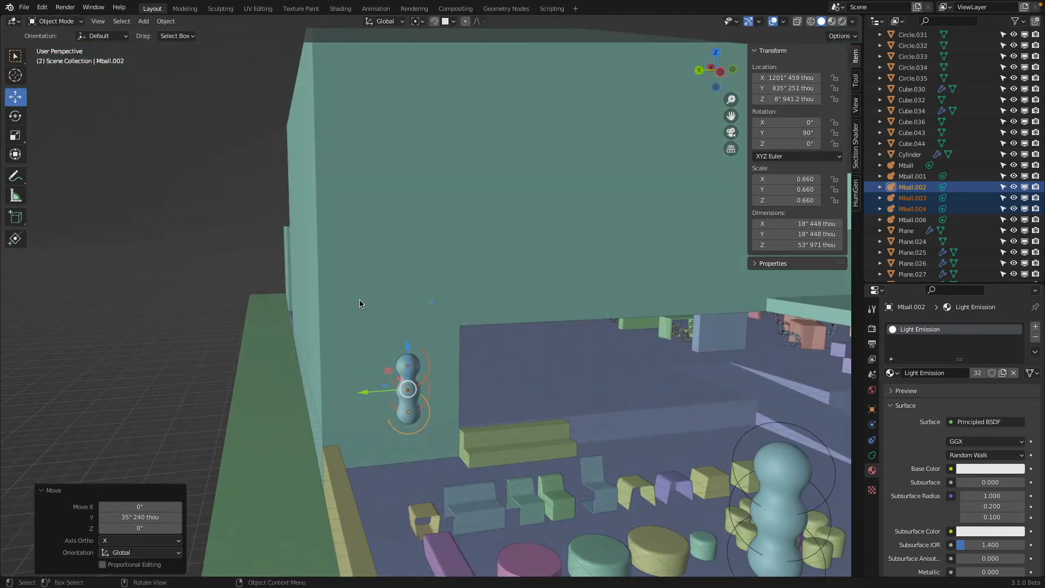
scroll(361, 303, "up", 4)
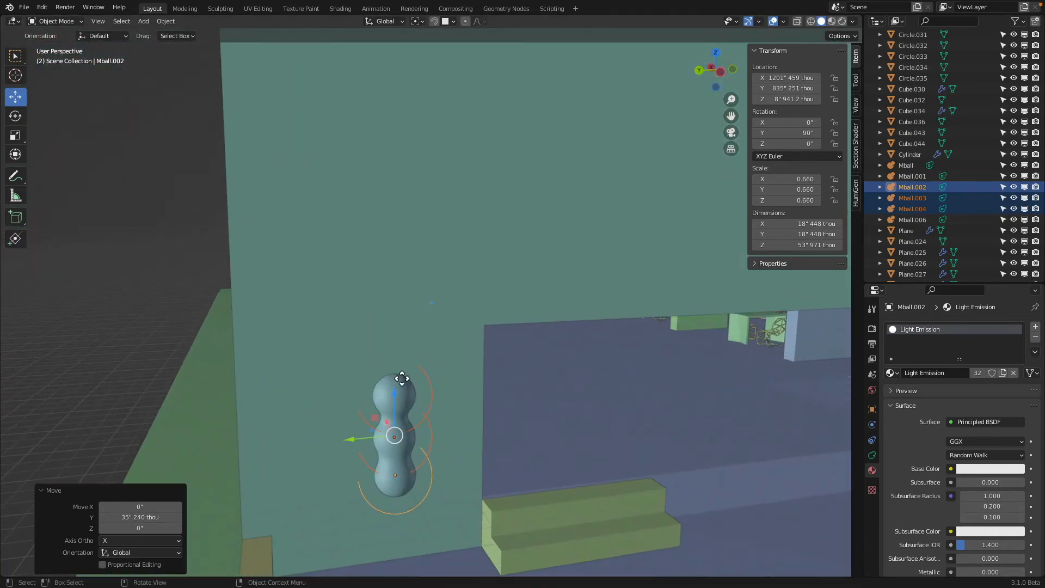
- Raise the upright three-ball cluster about 54 inches on the wall and duplicate its middle ball outward along Y, slightly higher
left_click_drag(402, 378, 397, 299)
left_click(378, 333)
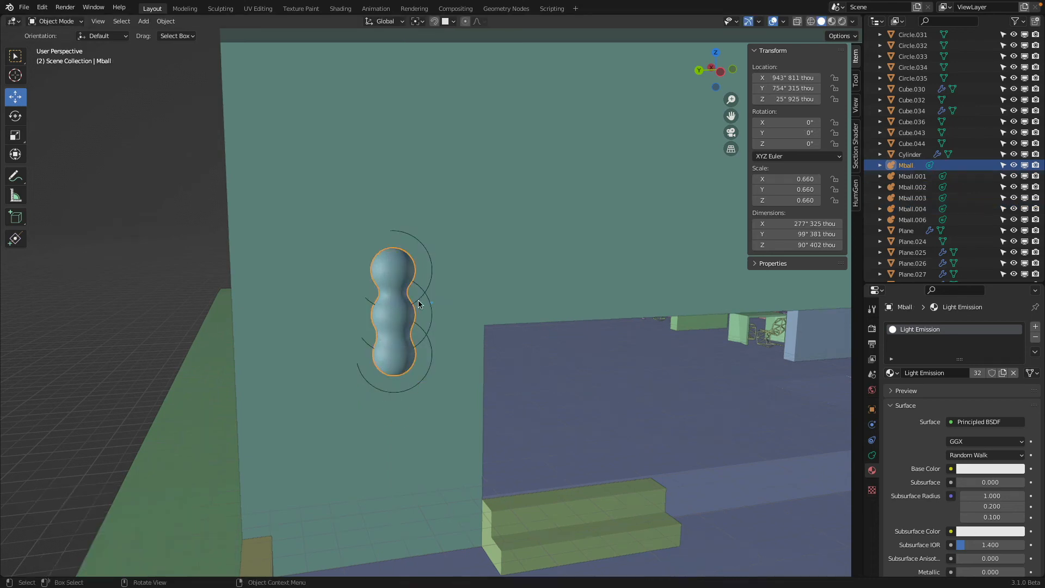
left_click(433, 314)
key("g")
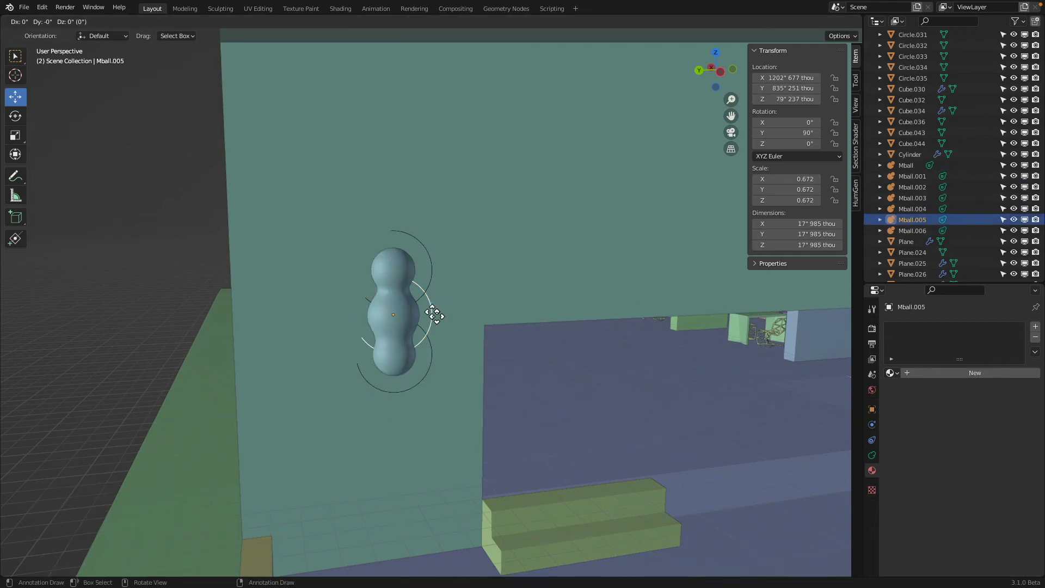
key("y")
left_click(403, 316)
left_click_drag(364, 283, 403, 265)
- Duplicate the top ball about 18 inches along negative Y and 9 inches up, and shift the bottom ball about 7 inches along negative Y
left_click(427, 248)
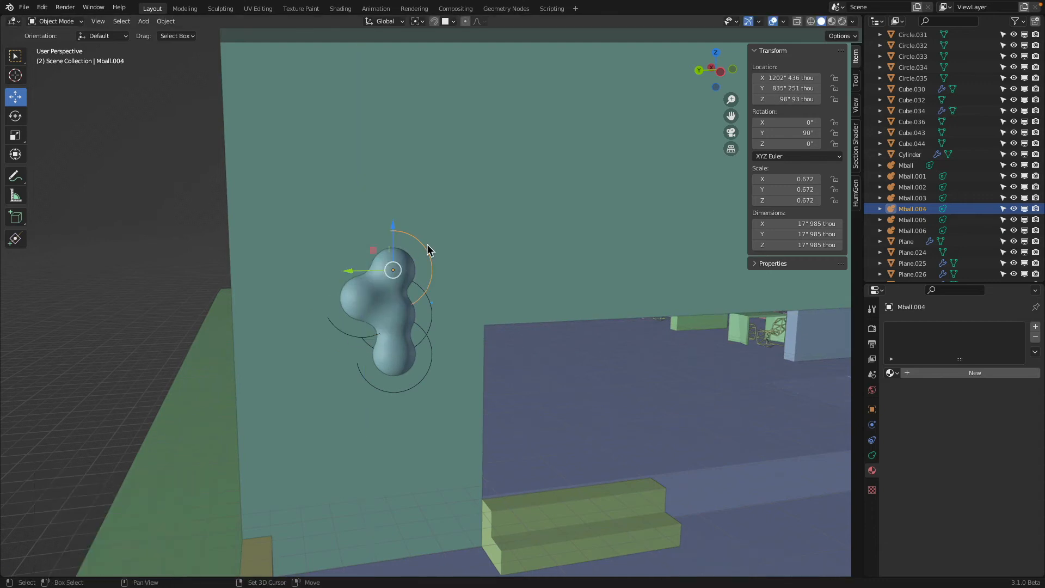
key("shift+d")
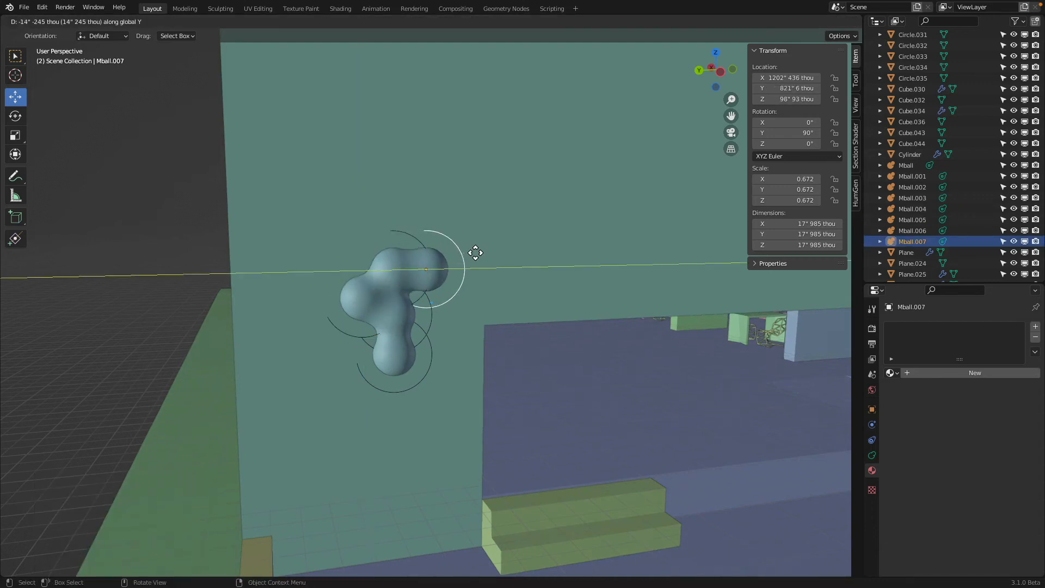
left_click(434, 235)
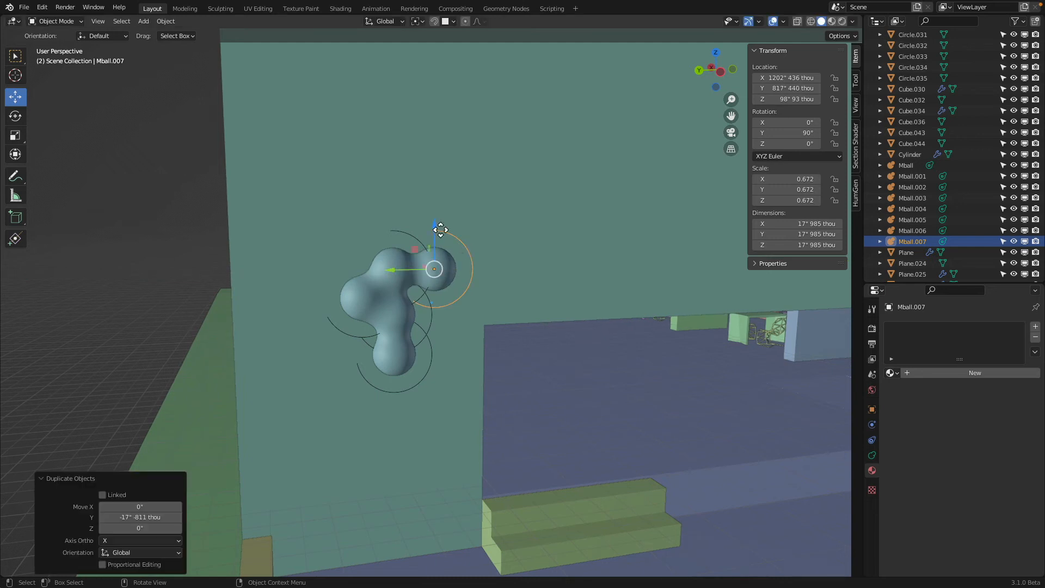
left_click_drag(440, 230, 441, 209)
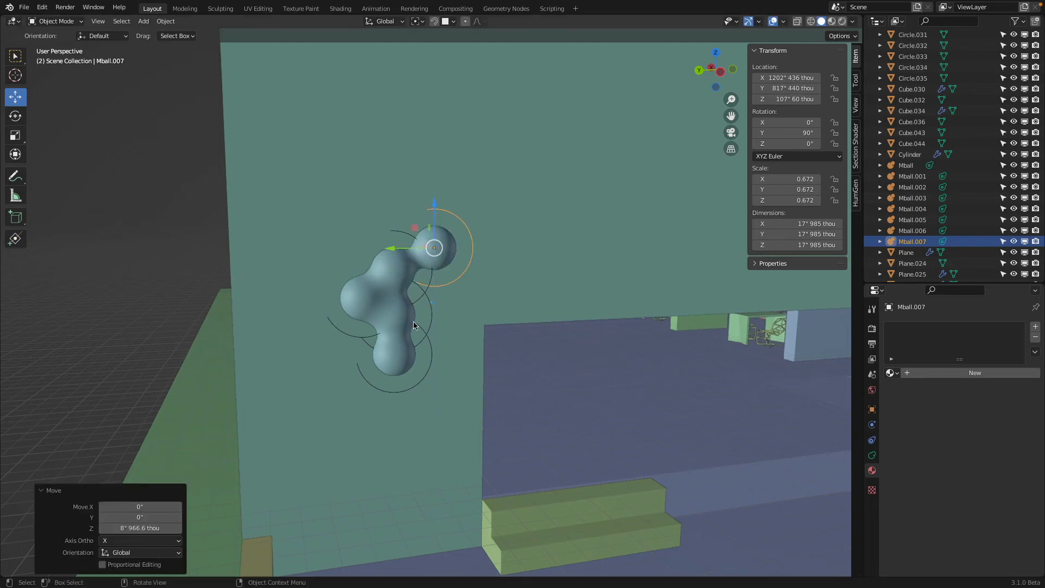
left_click(433, 360)
left_click_drag(359, 358, 381, 299)
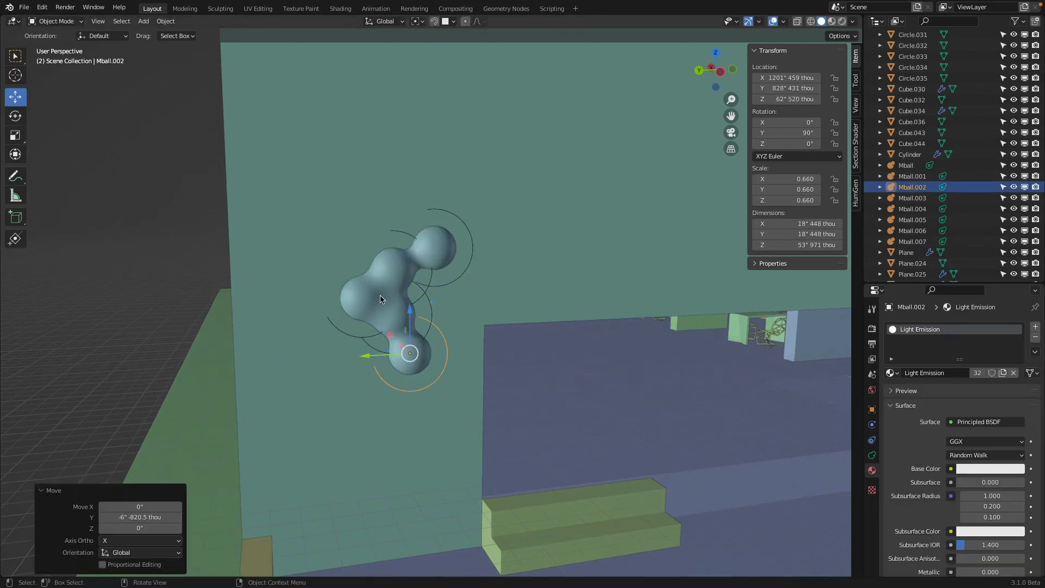
- Duplicate the cluster's upper central ball about 13 inches higher and 11 inches along positive Y
key("shift+d")
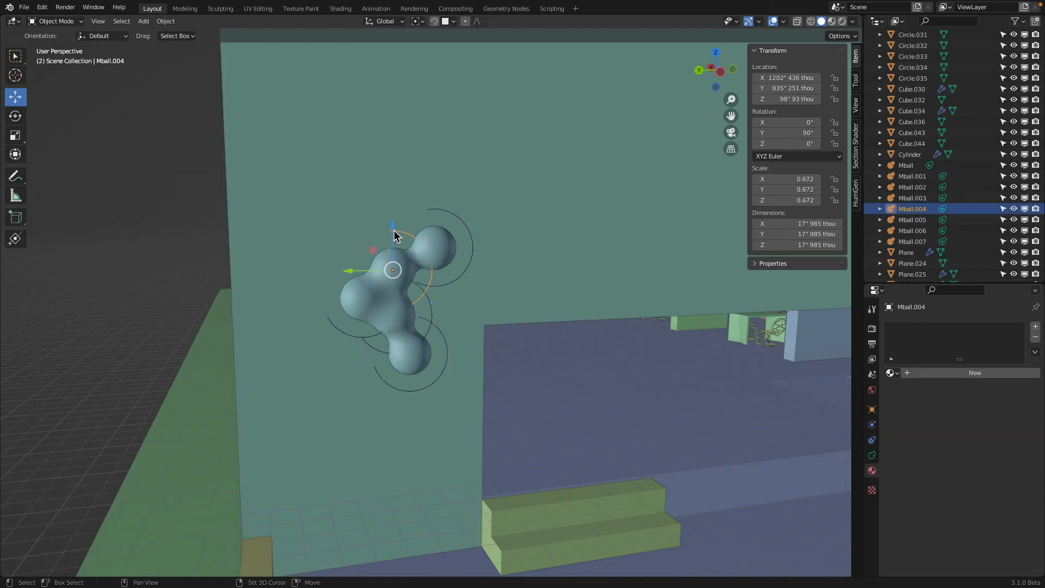
key("y")
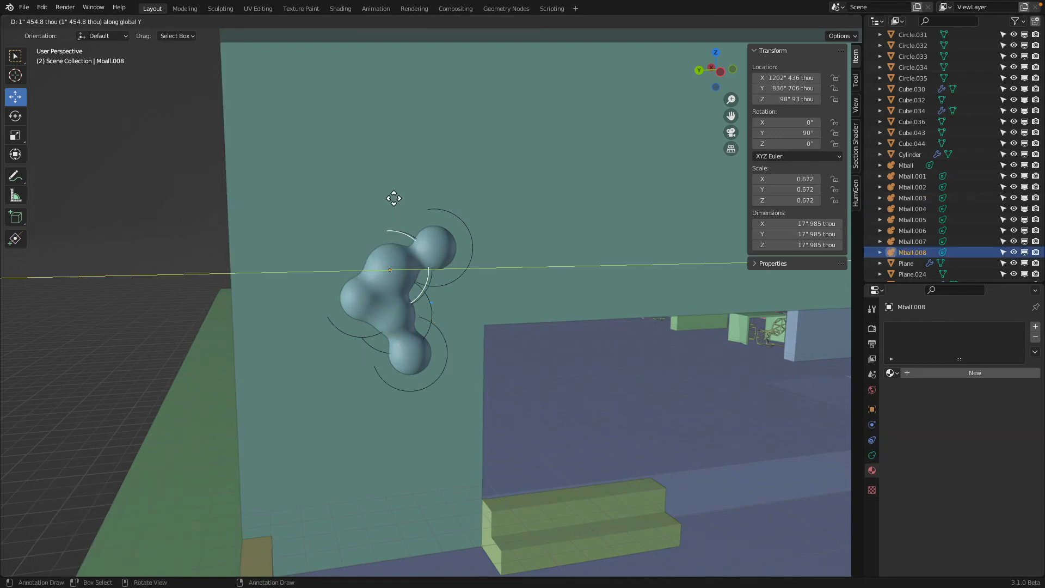
key("z")
left_click(390, 195)
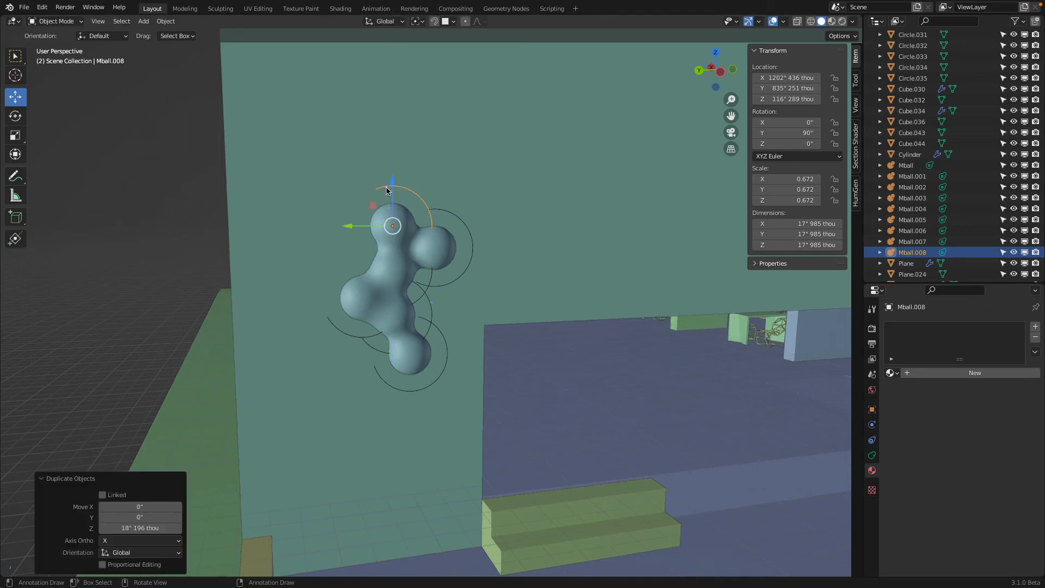
left_click_drag(357, 226, 331, 230)
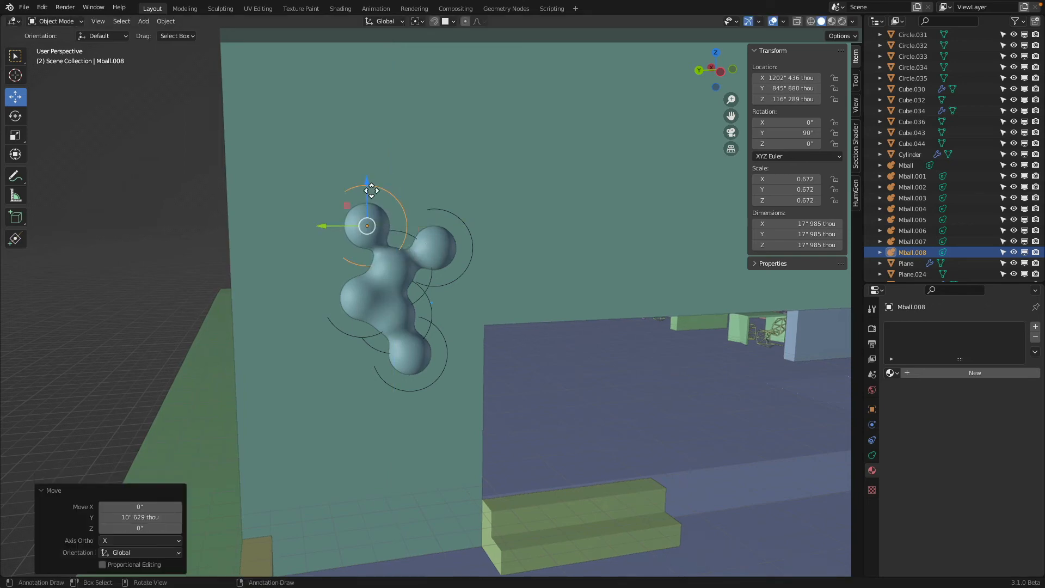
left_click_drag(369, 189, 369, 201)
- Nudge the copied middle ball outward along Y and lower it to about 76 inches in Z
scroll(506, 347, "down", 2)
left_click(373, 327)
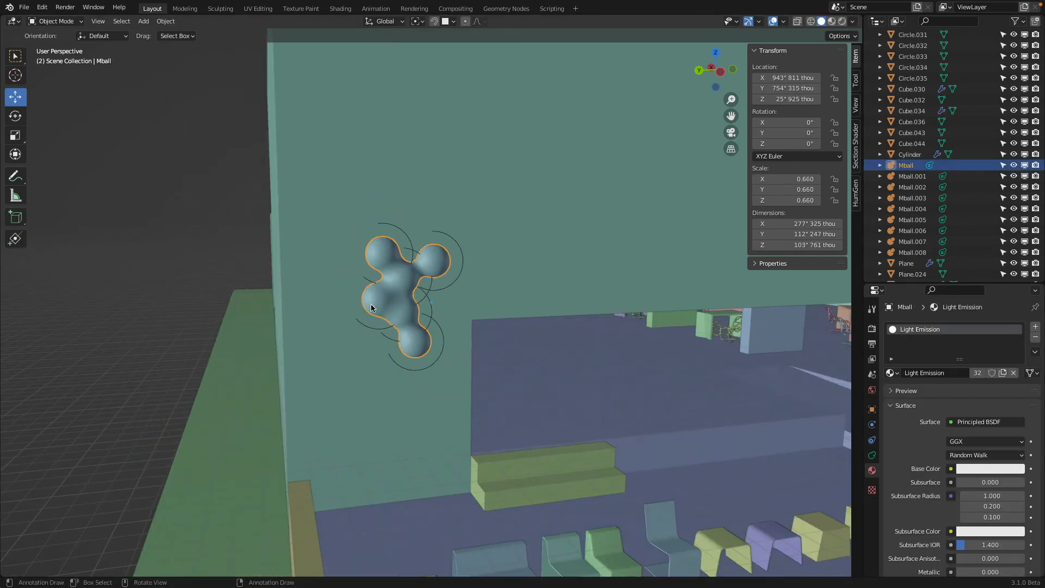
left_click(372, 326)
left_click_drag(337, 302, 334, 301)
left_click_drag(374, 265, 379, 285)
- Preview the metaball wall light in rendered shading, return to solid shading, and inspect the light from around the garden
key("z")
key("a")
key("a")
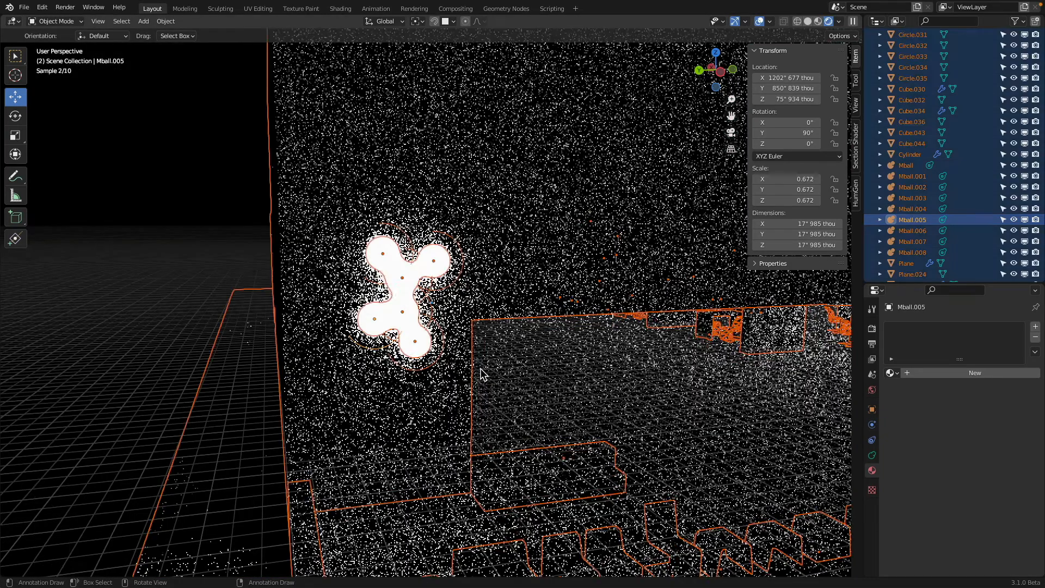
middle_click_drag(481, 369, 512, 367)
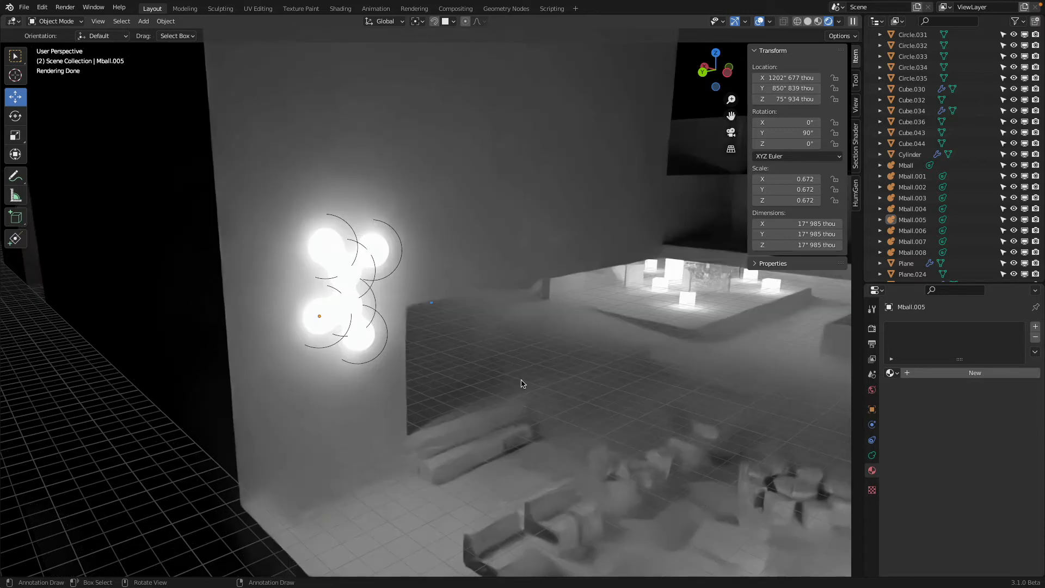
scroll(521, 384, "down", 3)
key("z")
left_click(580, 381)
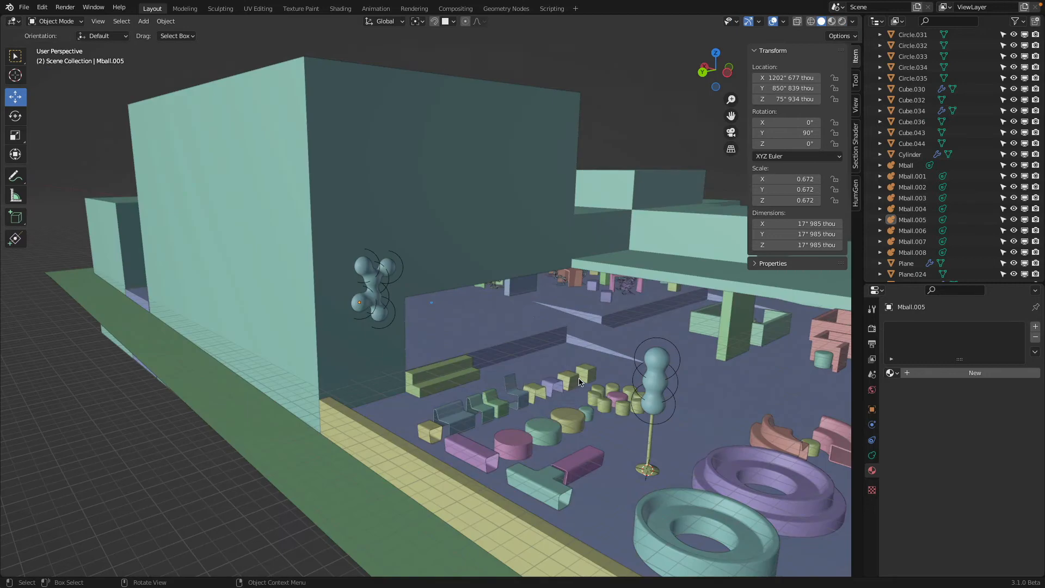
scroll(376, 351, "up", 10)
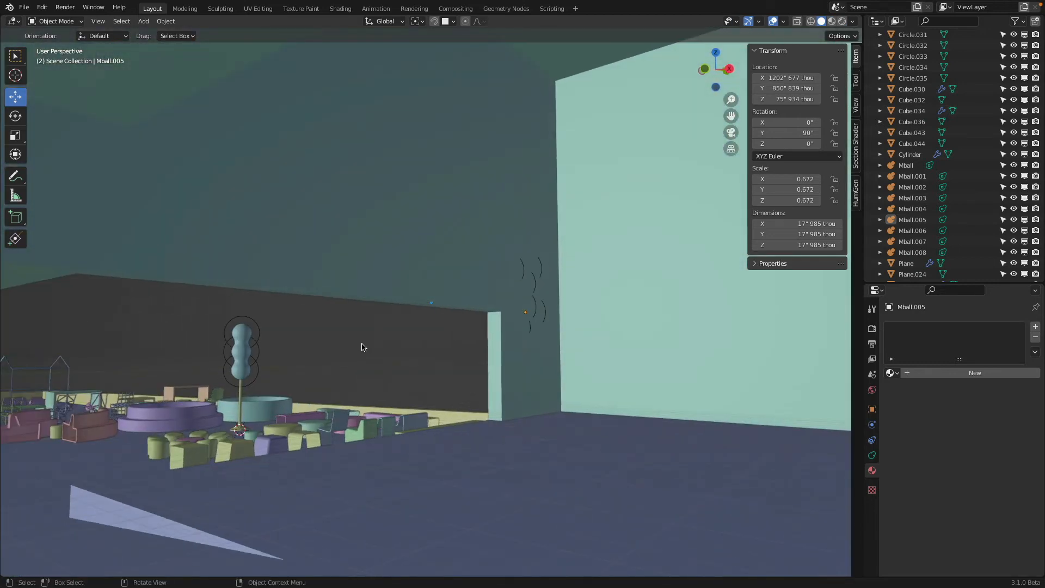
middle_click_drag(524, 294, 756, 320)
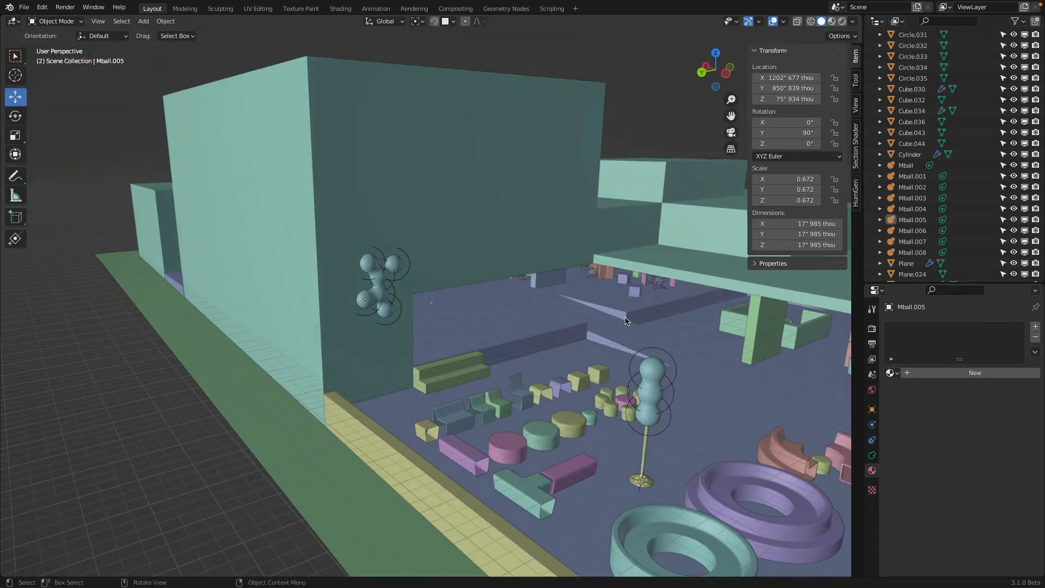
- Select the six wall-light balls and, in wireframe front view, duplicate them far along negative X, toward the garden's sphere area
middle_click_drag(634, 329, 294, 278)
left_click(237, 272)
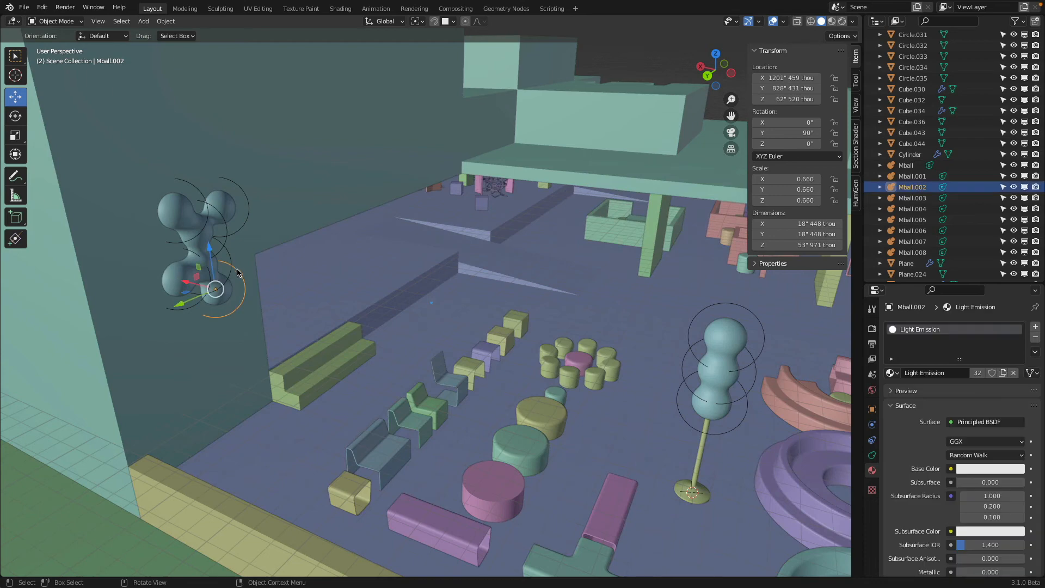
left_click(230, 256, "shift")
left_click(228, 241, "shift")
left_click(227, 227, "shift")
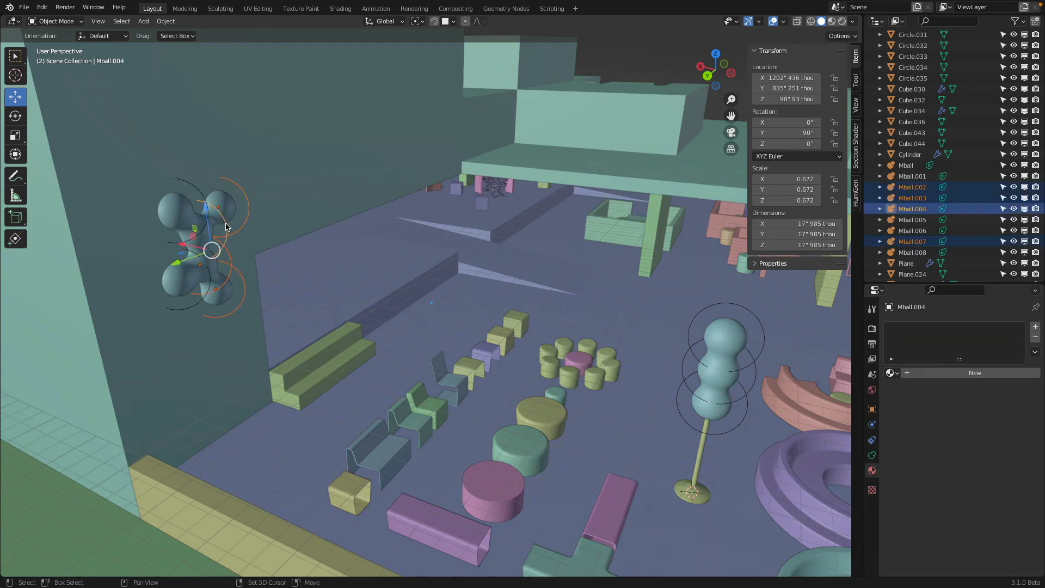
left_click(205, 203, "shift")
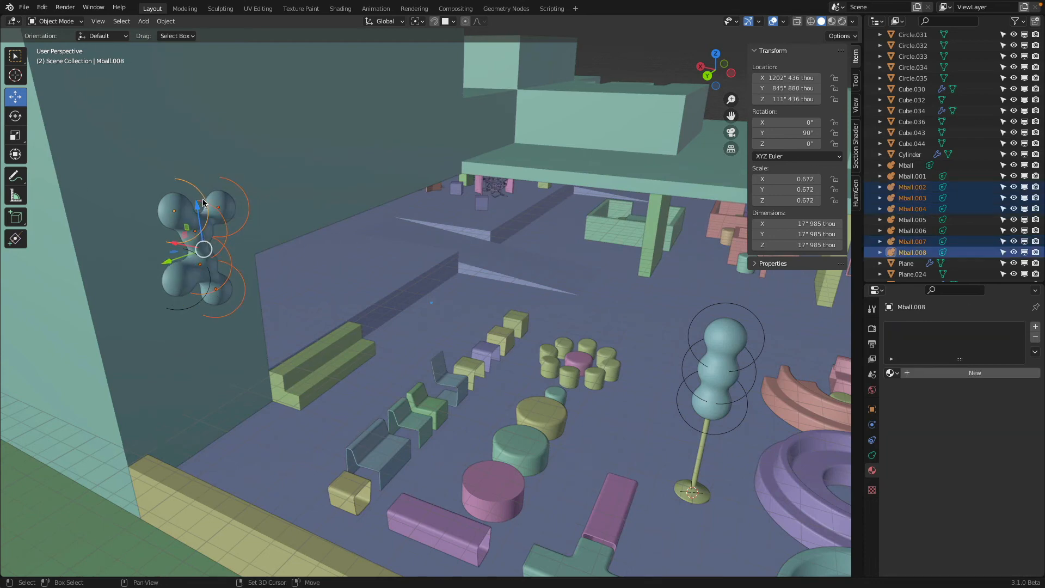
left_click(203, 302, "shift")
middle_click_drag(225, 293, 184, 291)
key("z")
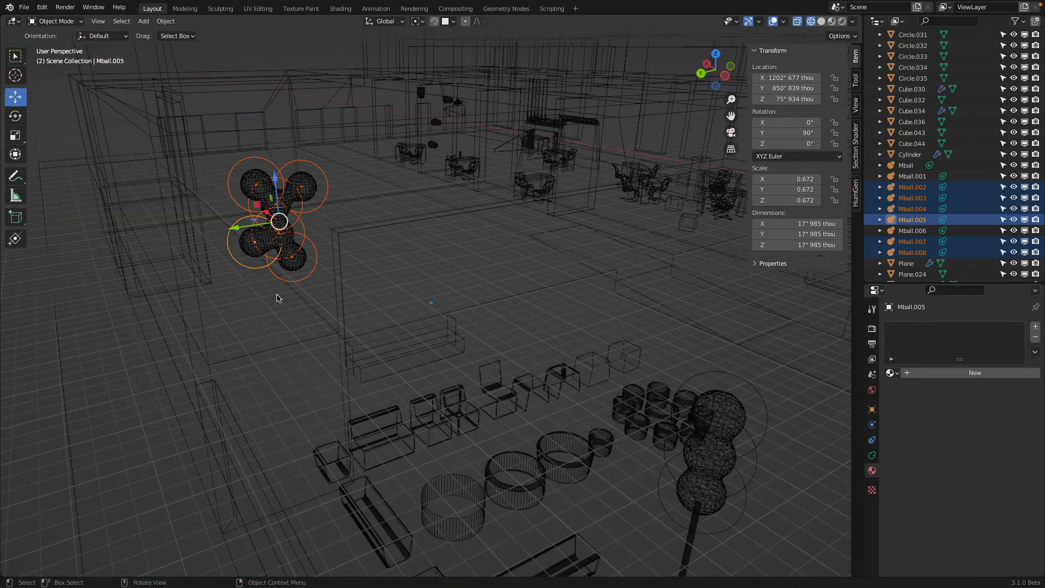
key("z")
scroll(321, 289, "down", 2)
middle_click_drag(406, 284, 473, 270)
key("KP_1")
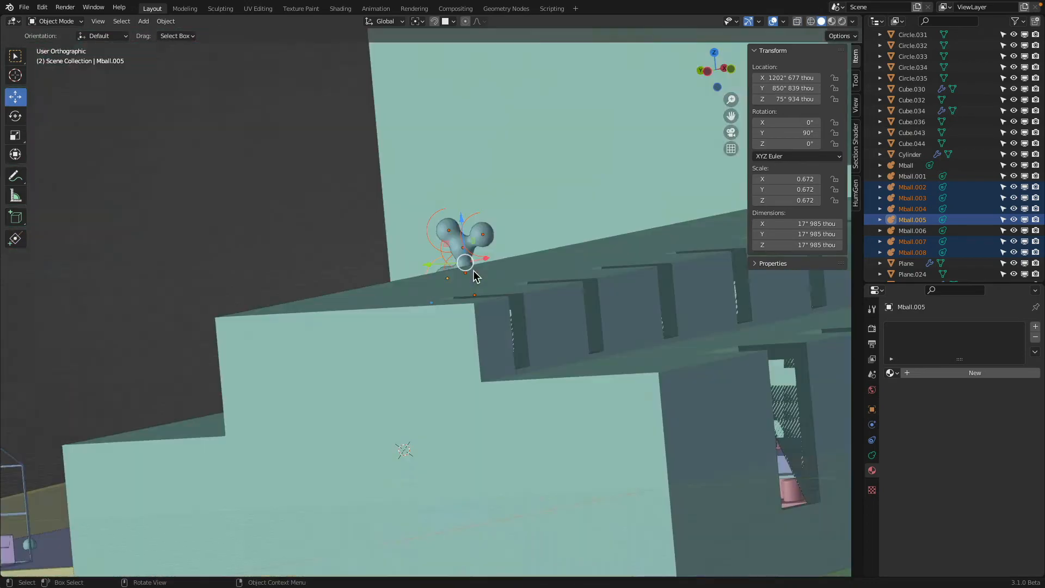
key("z")
left_click(387, 275)
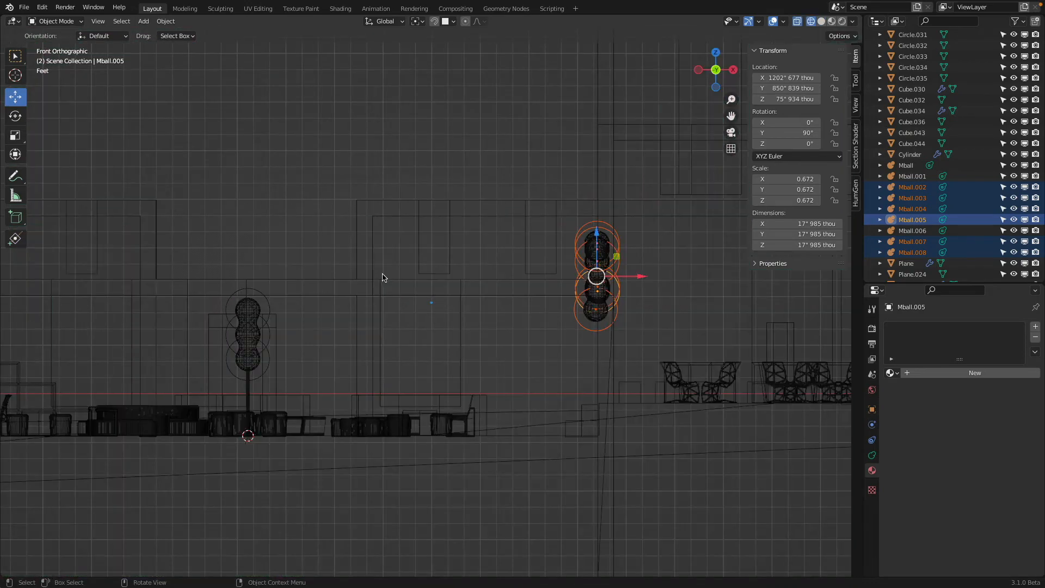
scroll(375, 288, "down", 3)
middle_click_drag(352, 310, 606, 291, "shift")
key("shift+d")
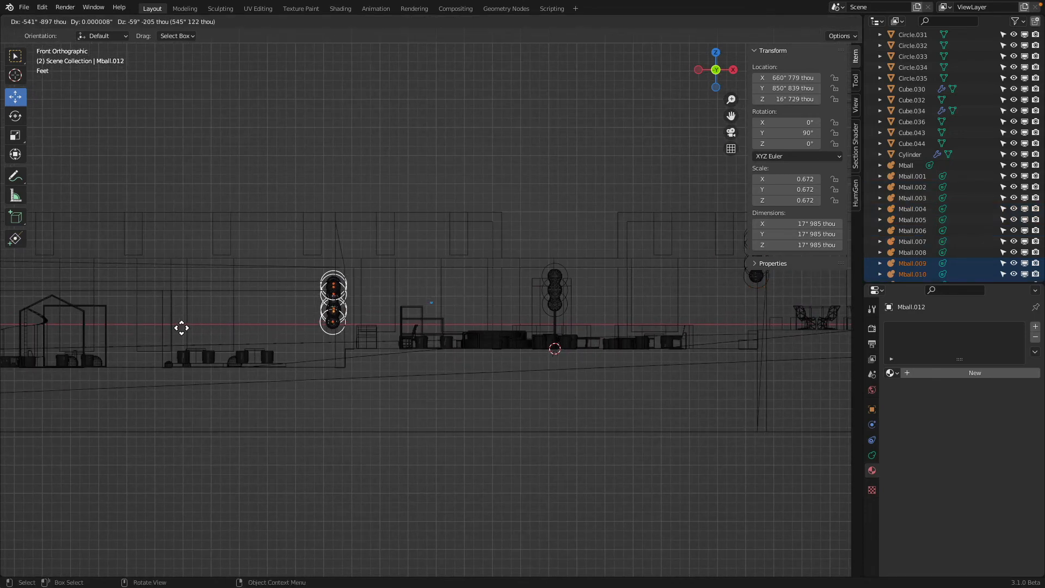
left_click(160, 327)
- Rotate the copied cluster 90° in front view to lie flat, and move it about 192 inches along negative X and 85 inches down
type("r90")
key("Return")
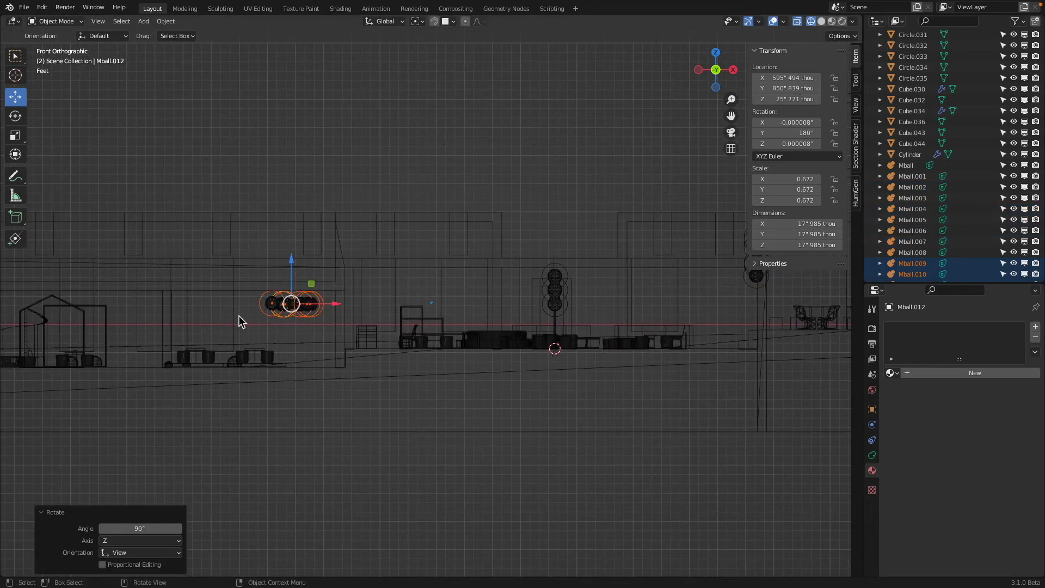
scroll(239, 317, "down", 3)
middle_click_drag(296, 326, 479, 295, "shift")
scroll(482, 295, "up", 2)
scroll(480, 295, "up", 1)
left_click_drag(588, 252, 465, 316)
scroll(465, 317, "up", 8)
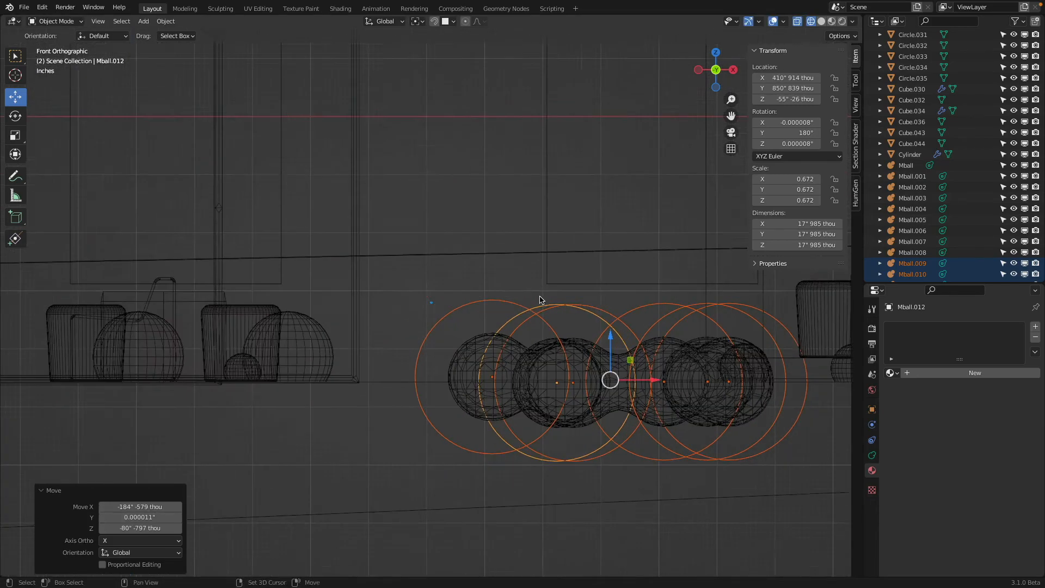
key("g")
left_click(380, 289)
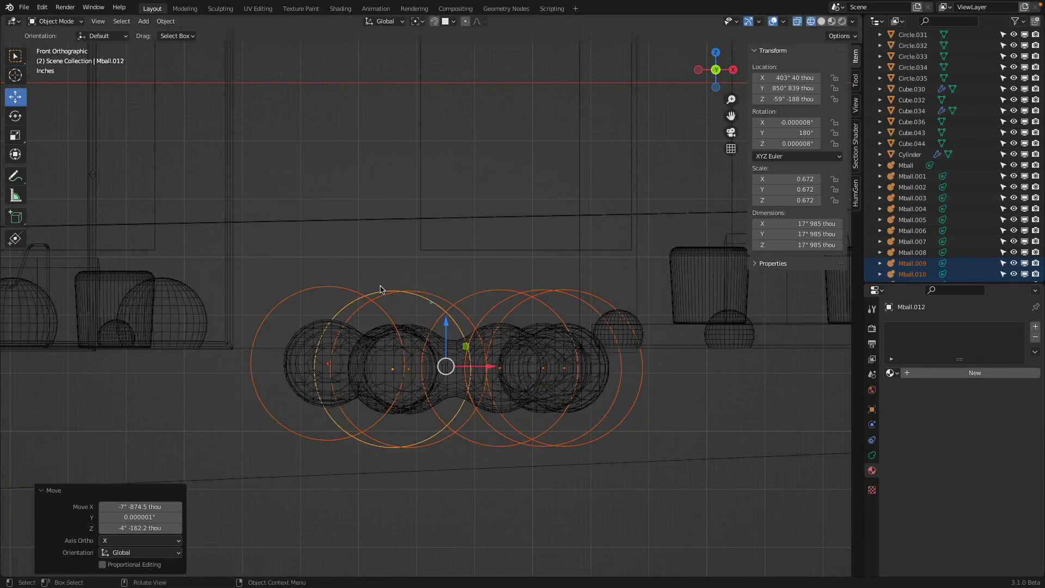
- In solid shading, move the flat cluster about 353 inches along negative Y and 48 inches along negative X, toward the building's canopy
key("KP_7")
scroll(462, 292, "down", 4)
key("shift+z")
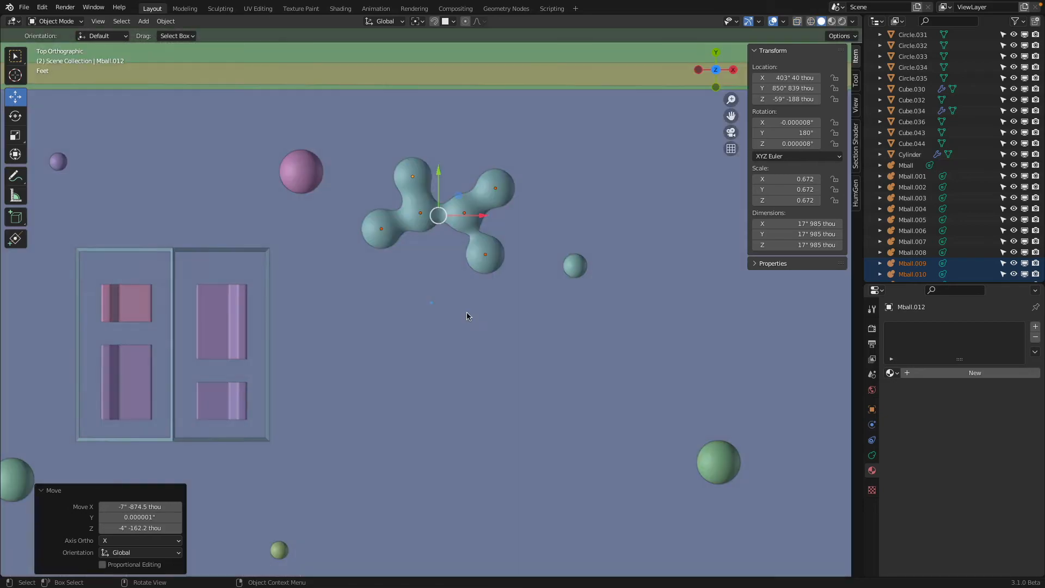
mouse_move(466, 313)
middle_mouse_down()
mouse_move(571, 281)
mouse_move(598, 259)
middle_mouse_up()
left_click_drag(305, 360, 540, 304)
scroll(540, 305, "down", 4)
middle_click_drag(528, 304, 305, 366, "shift")
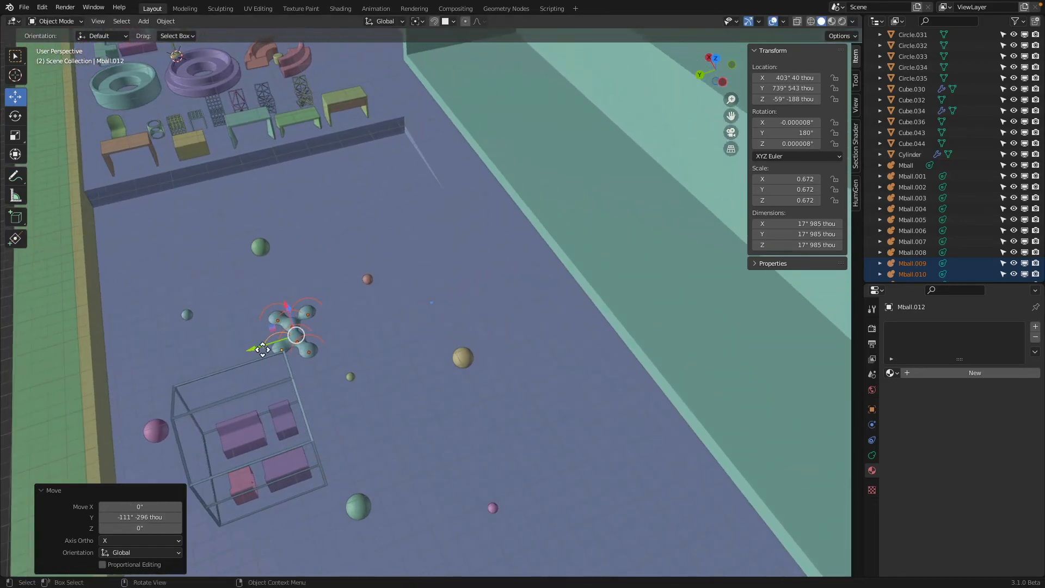
left_click_drag(261, 350, 422, 301)
middle_click_drag(460, 318, 569, 288)
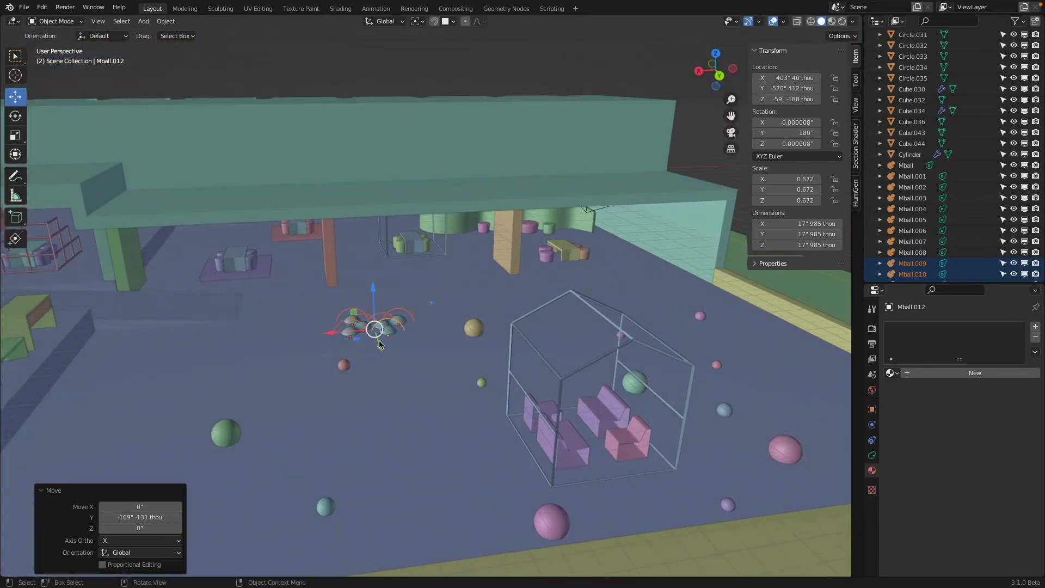
mouse_move(380, 342)
left_mouse_down()
mouse_move(373, 316)
mouse_move(360, 319)
mouse_move(370, 317)
left_mouse_up()
- Preview the ground cluster and garden spheres in rendered shading, return to solid shading, and look over the seating area and pole lamp
key("z")
left_click(449, 277)
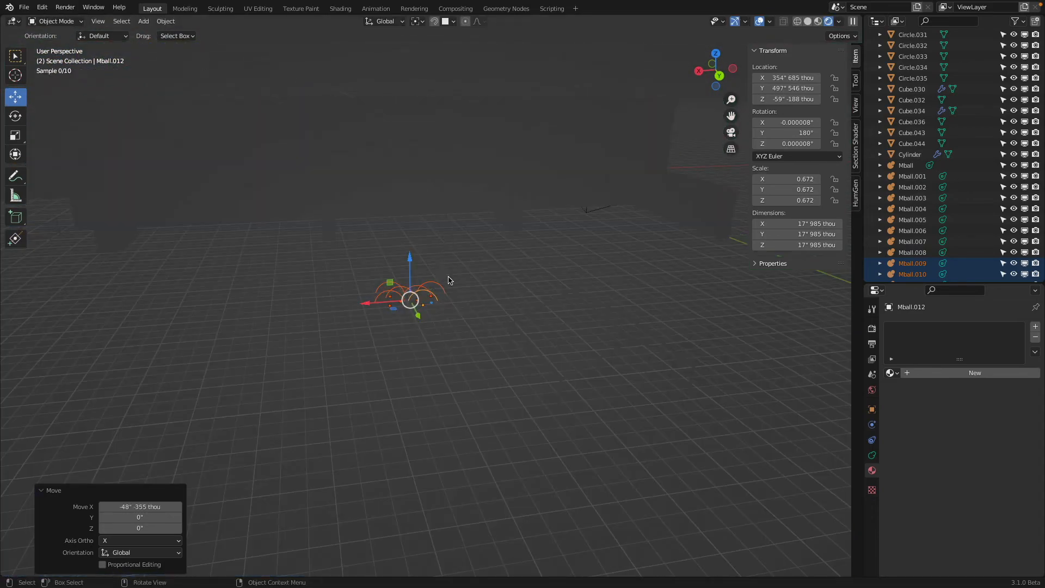
left_click(469, 318)
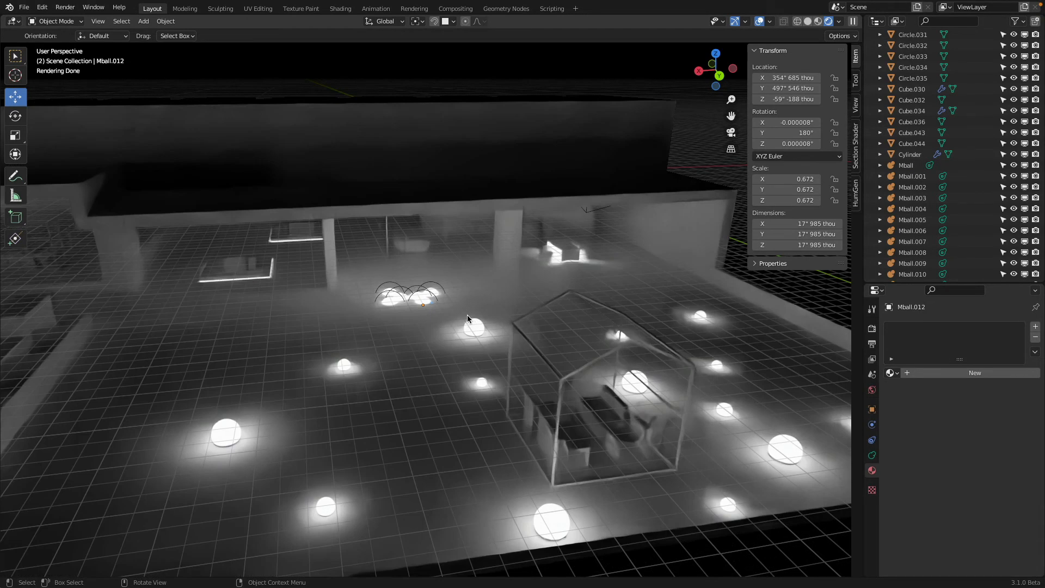
scroll(467, 315, "down", 3)
mouse_move(467, 315)
middle_mouse_down()
mouse_move(431, 322)
mouse_move(517, 334)
middle_mouse_up()
key("z")
key("6")
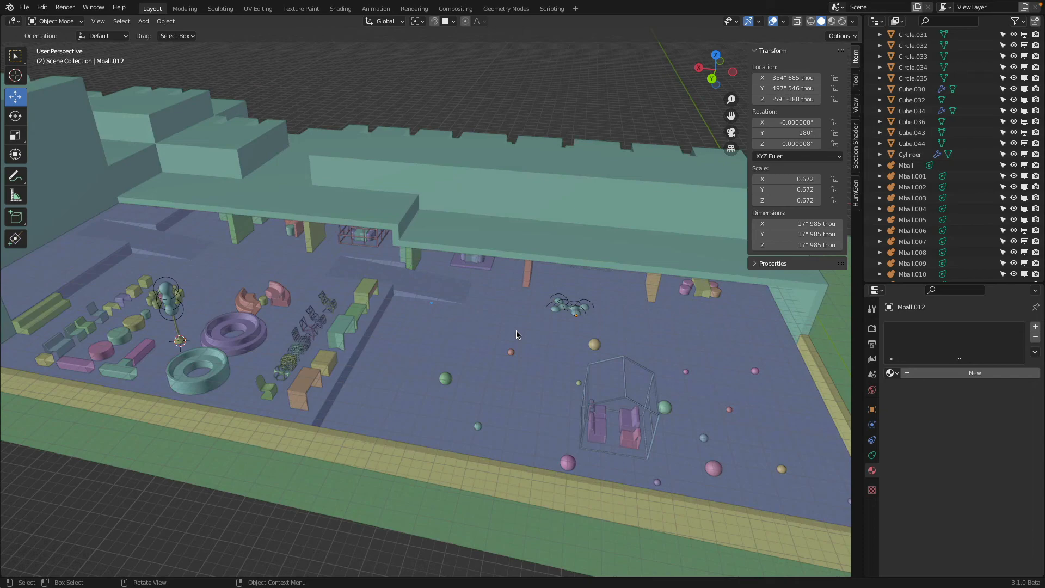
middle_click_drag(334, 278, 547, 265, "shift")
scroll(412, 268, "up", 4)
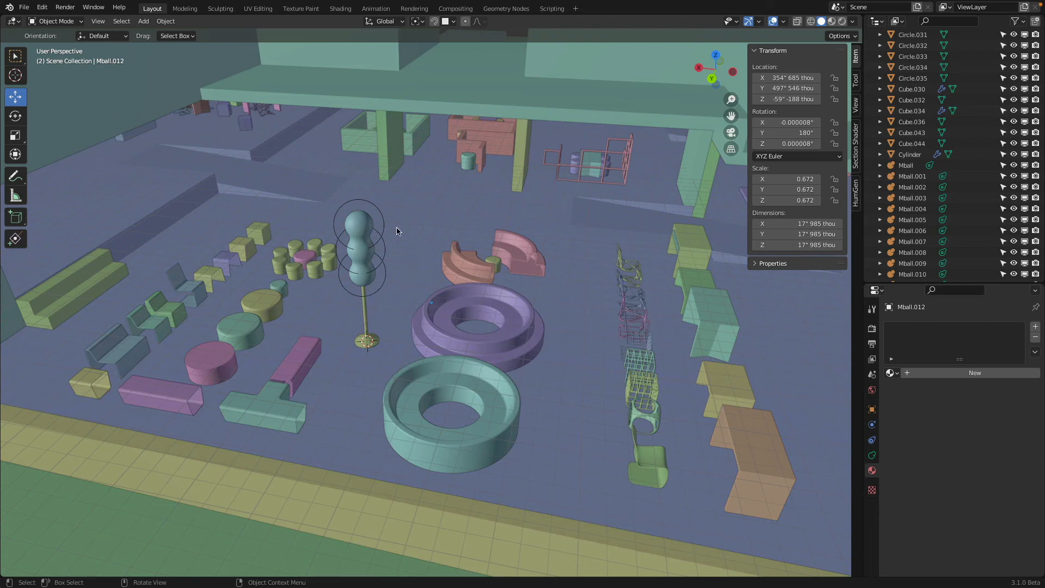
middle_click_drag(397, 230, 168, 209)
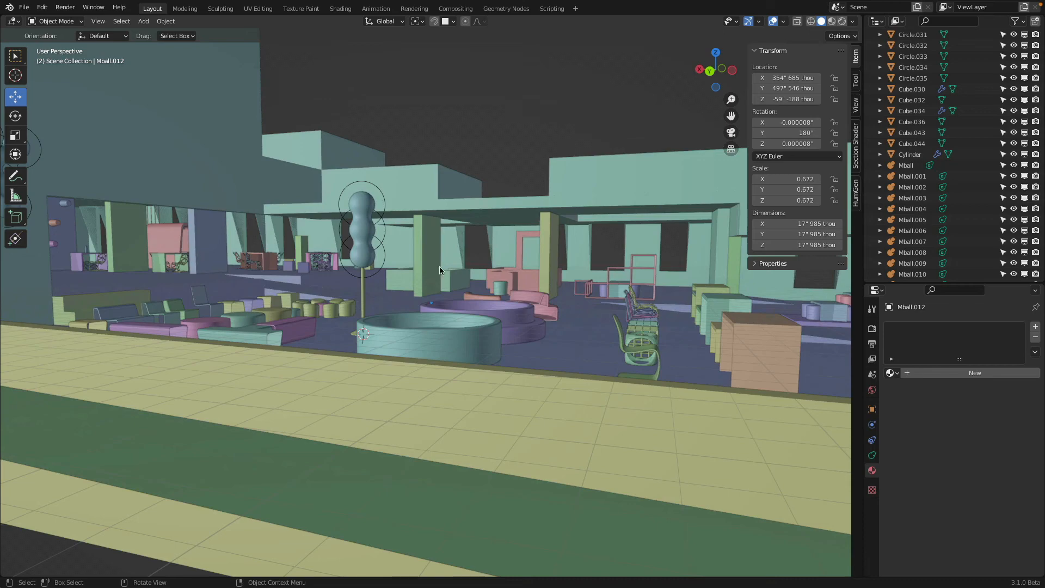
- Duplicate the curved bench beside the small round stool and move the copy about 74 inches along negative Y
middle_click_drag(440, 269, 536, 283)
middle_click_drag(630, 253, 554, 294)
left_click(539, 265)
scroll(539, 266, "up", 5)
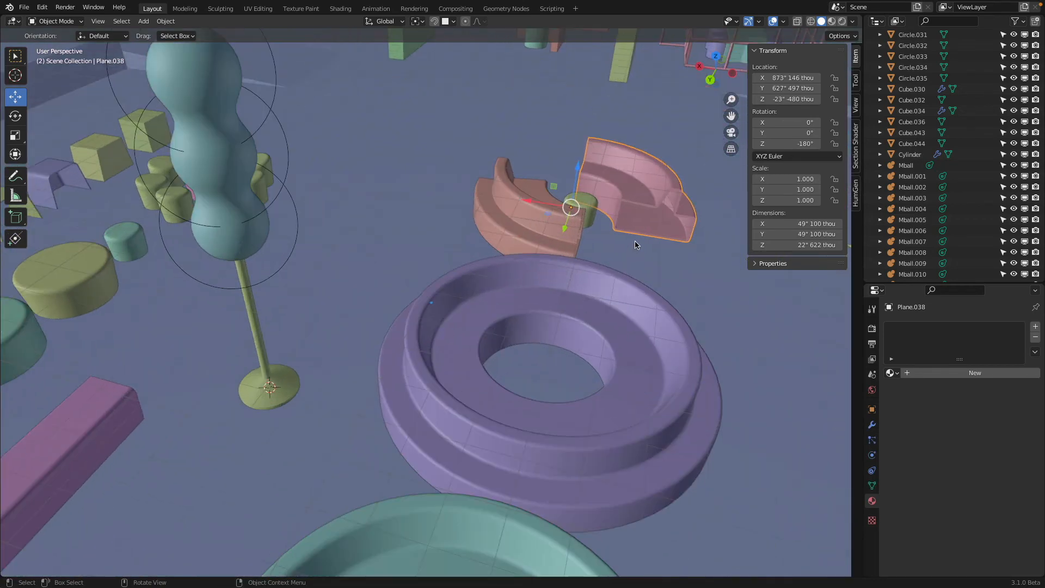
middle_click_drag(635, 241, 298, 438, "shift")
scroll(395, 358, "up", 2)
key("shift+d")
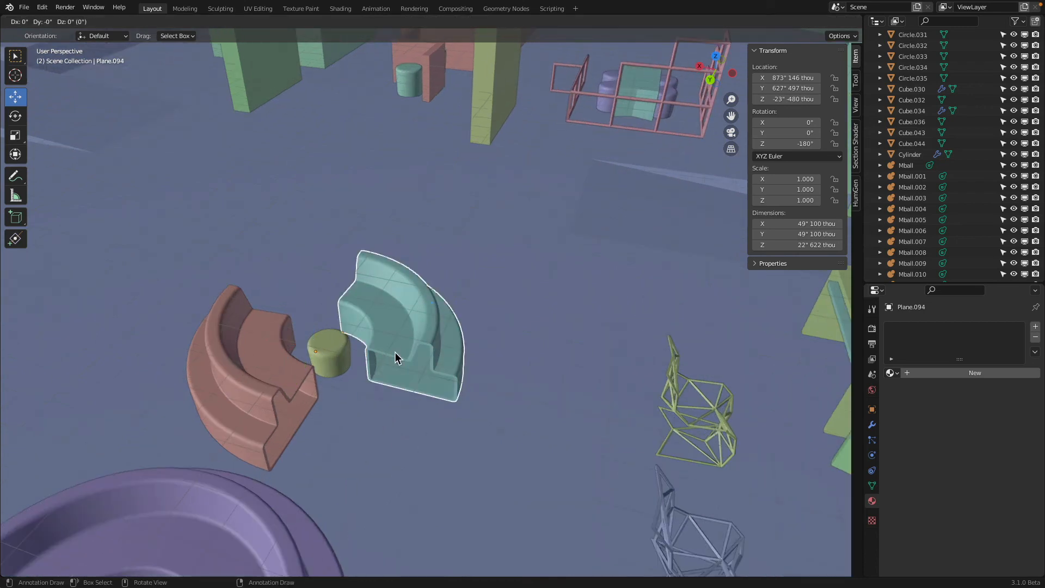
key("y")
left_click(408, 287)
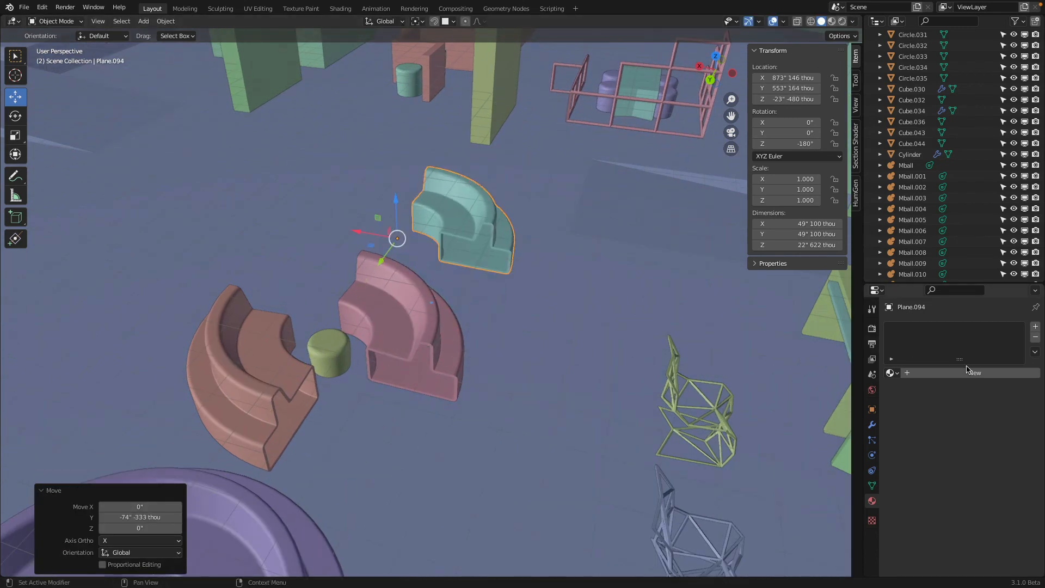
- Apply the copied bench's Screw, Bevel and Solidify modifiers
left_click(872, 424)
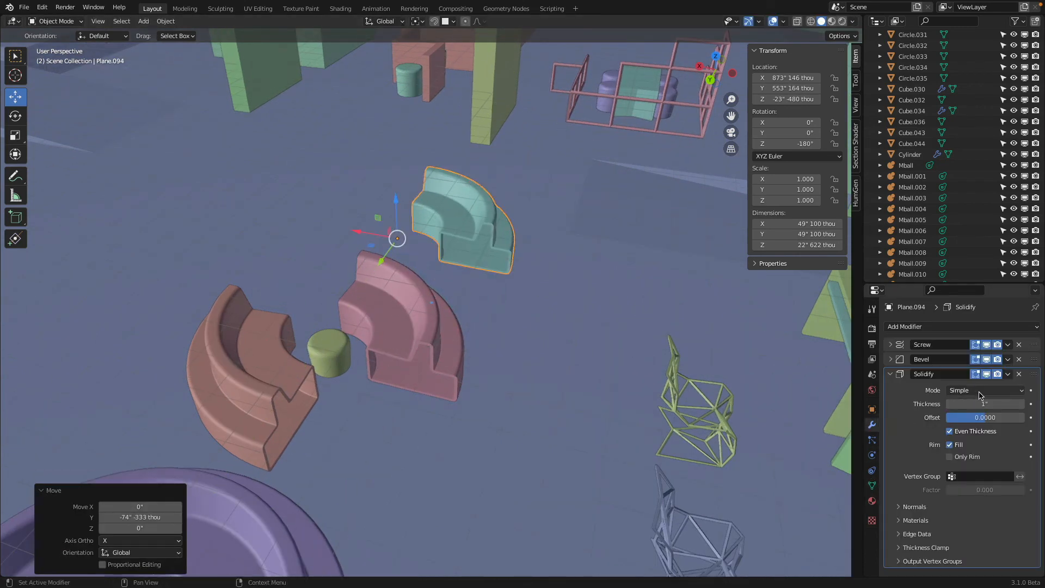
left_click(1008, 344)
left_click(1004, 357)
left_click(1008, 344)
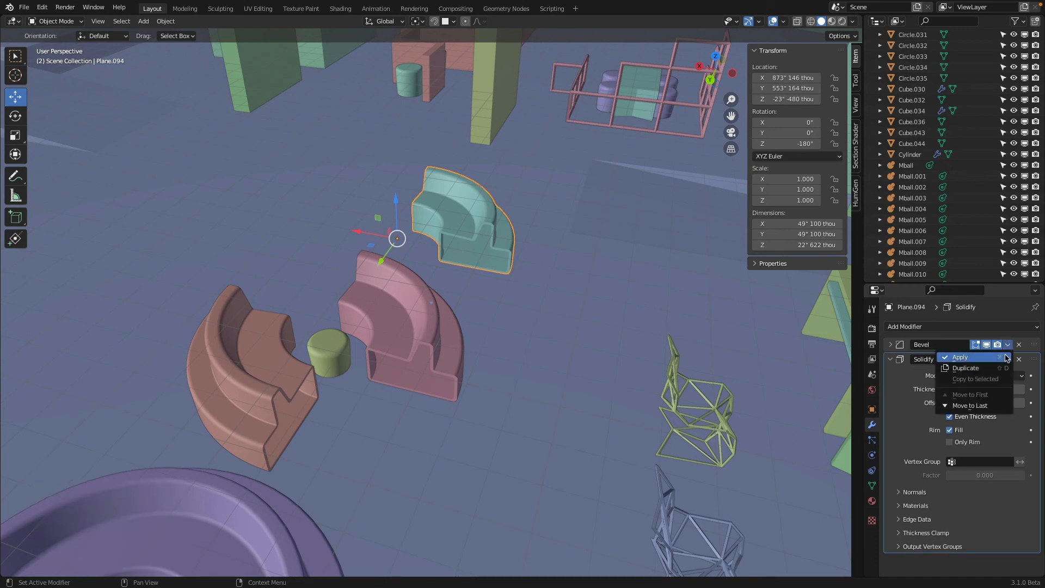
left_click(1006, 357)
left_click(1008, 345)
left_click(1004, 357)
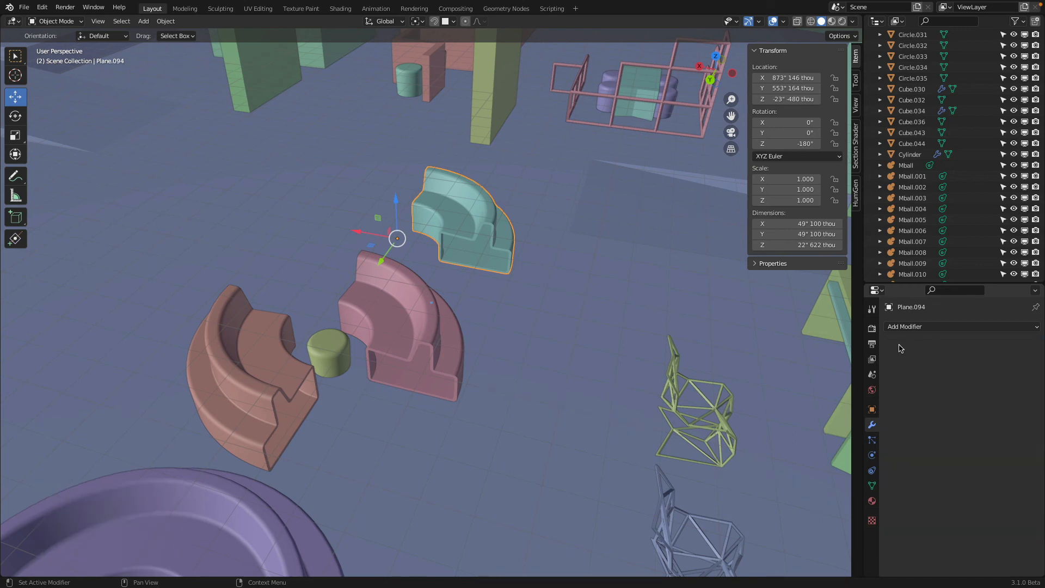
- Assign the Furniture Default material to the bench copy
left_click(872, 501)
left_click(892, 373)
type("def")
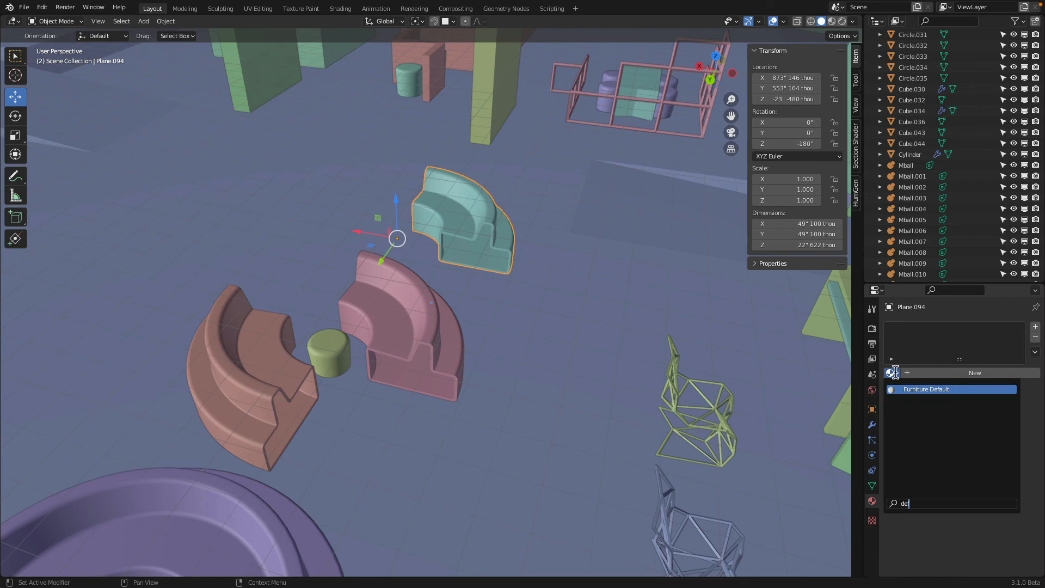
key("Return")
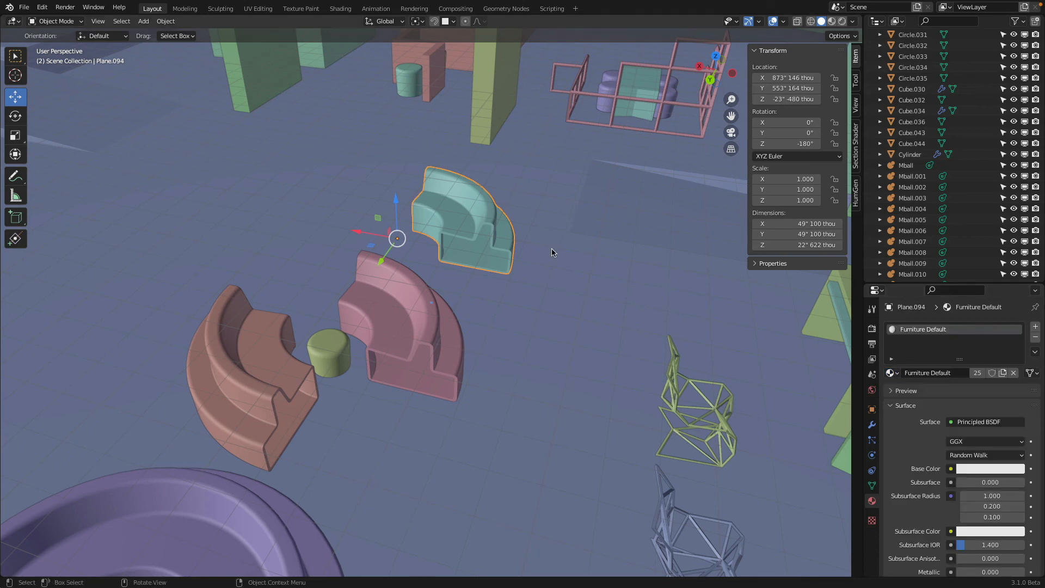
- Edit the bench copy's mesh in face selection mode and frame one face on the inside bottom
middle_click_drag(551, 249, 546, 245)
scroll(545, 245, "up", 3)
key("Tab")
middle_click_drag(378, 247, 521, 287, "shift")
scroll(520, 286, "up", 3)
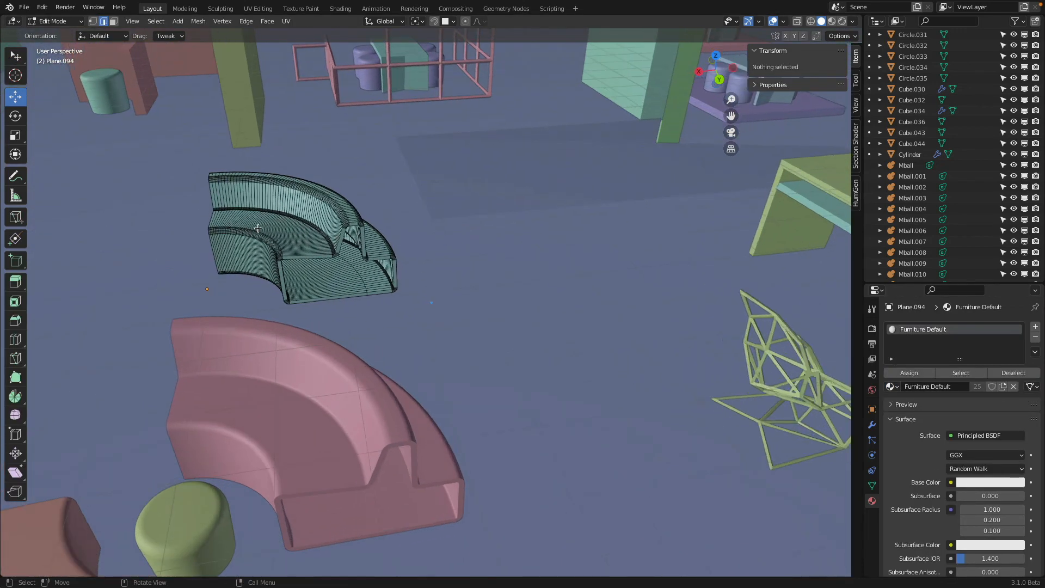
left_click(113, 21)
key("a")
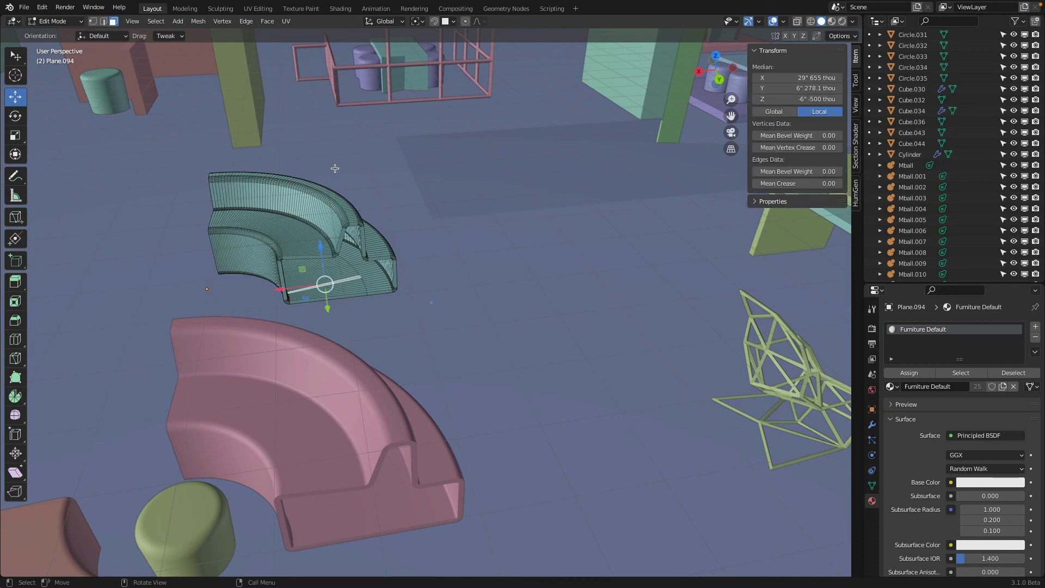
left_click(144, 24)
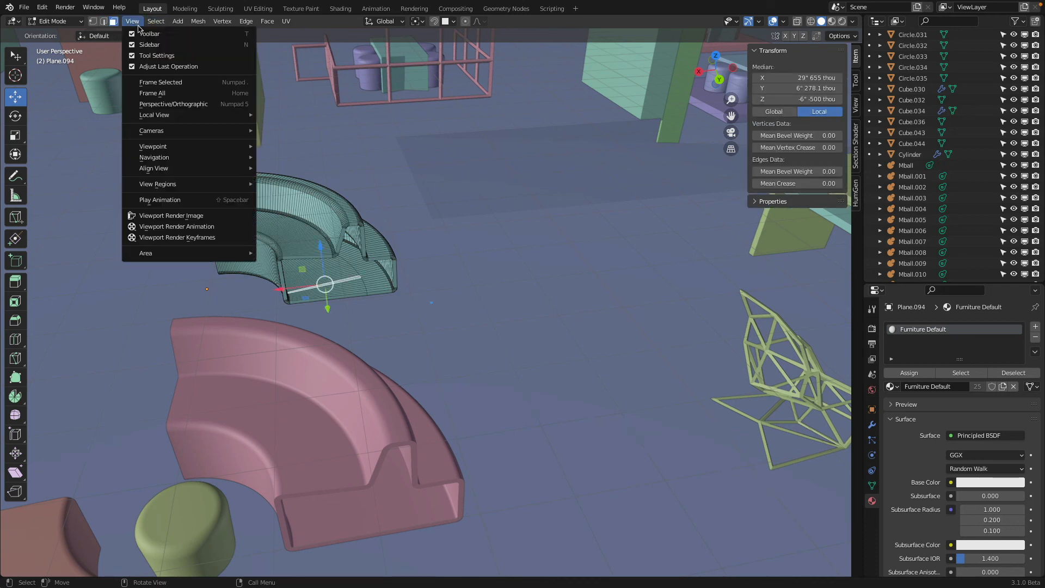
left_click(163, 81)
- Select the rim face loop around each of the bench copy's two open ends in turn
middle_click_drag(357, 314, 495, 387)
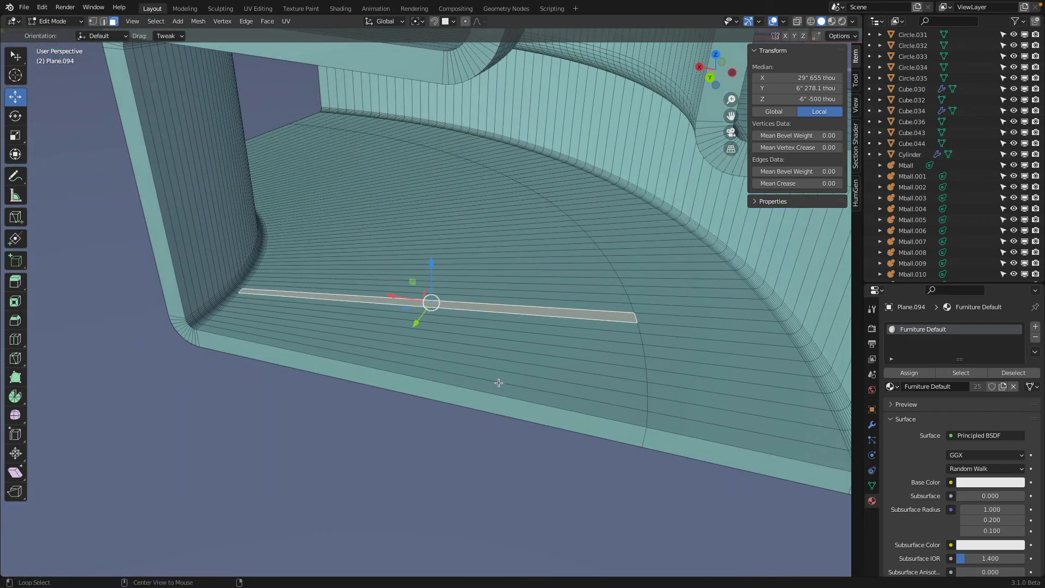
left_click(498, 382, "alt")
middle_click_drag(471, 341, 379, 356)
left_click(304, 171, "alt")
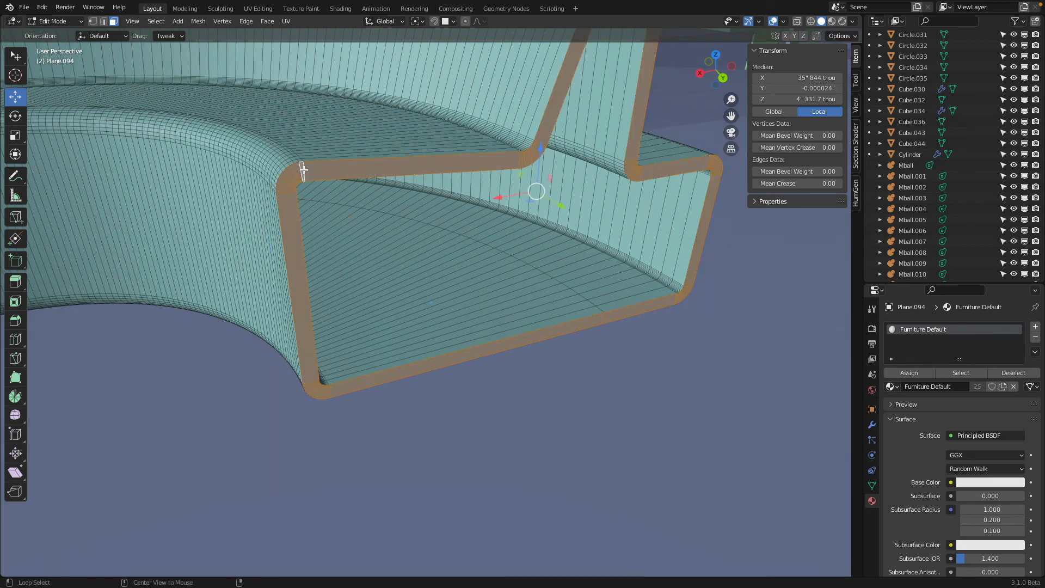
middle_click_drag(305, 171, 310, 175)
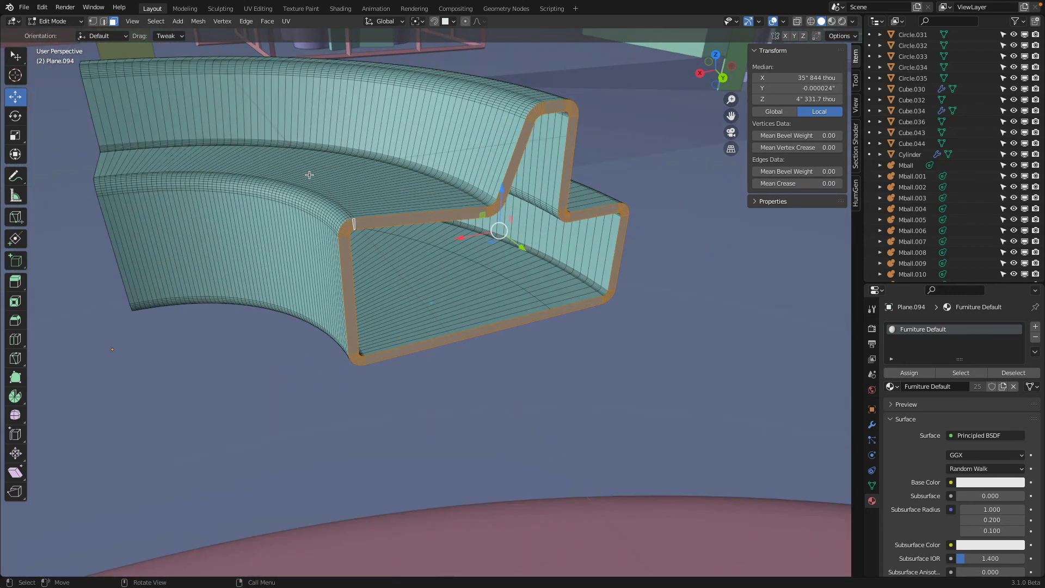
middle_click_drag(224, 205, 310, 315)
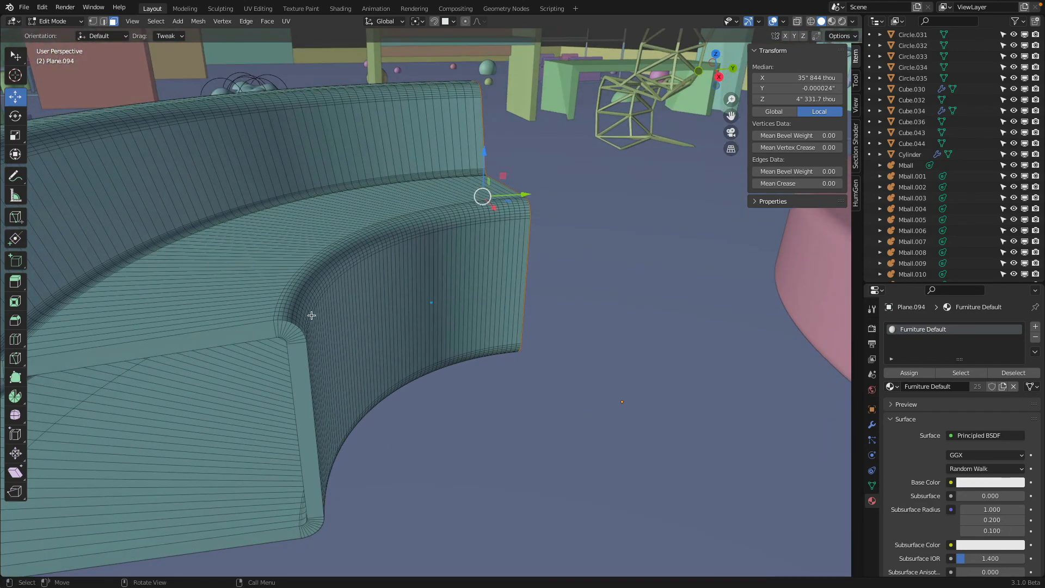
left_click(273, 329, "alt")
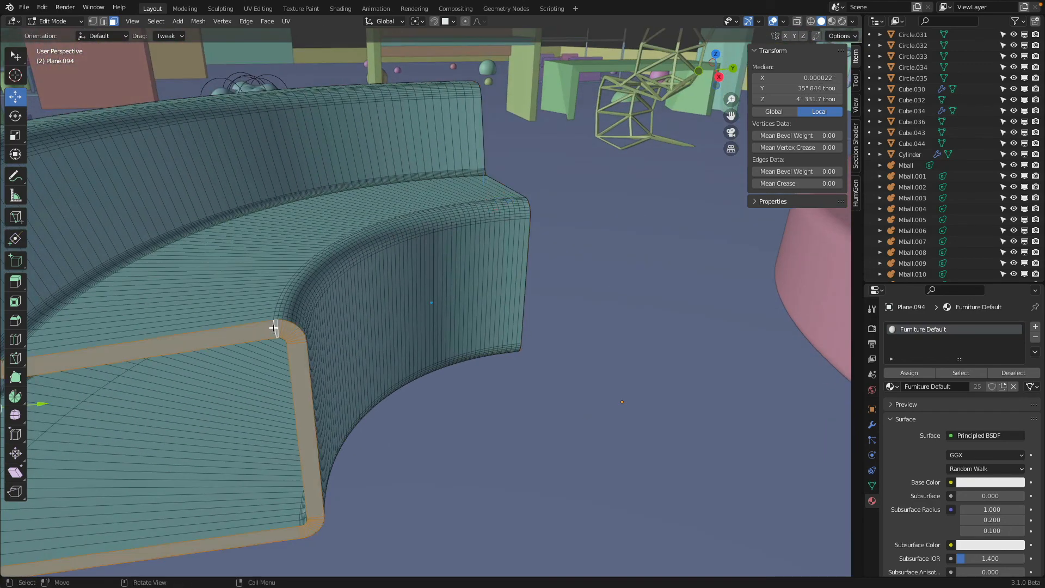
- Select all linked faces of the bench copy's inner shell, delimited by seam
mouse_move(274, 328)
middle_mouse_down()
mouse_move(303, 333)
mouse_move(383, 243)
mouse_move(352, 286)
mouse_move(334, 357)
mouse_move(417, 260)
mouse_move(221, 329)
mouse_move(264, 327)
mouse_move(252, 345)
mouse_move(347, 321)
mouse_move(294, 329)
mouse_move(621, 311)
mouse_move(652, 319)
middle_mouse_up()
left_click(237, 329, "alt")
key("ctrl+l")
key("shift+z")
key("shift+z")
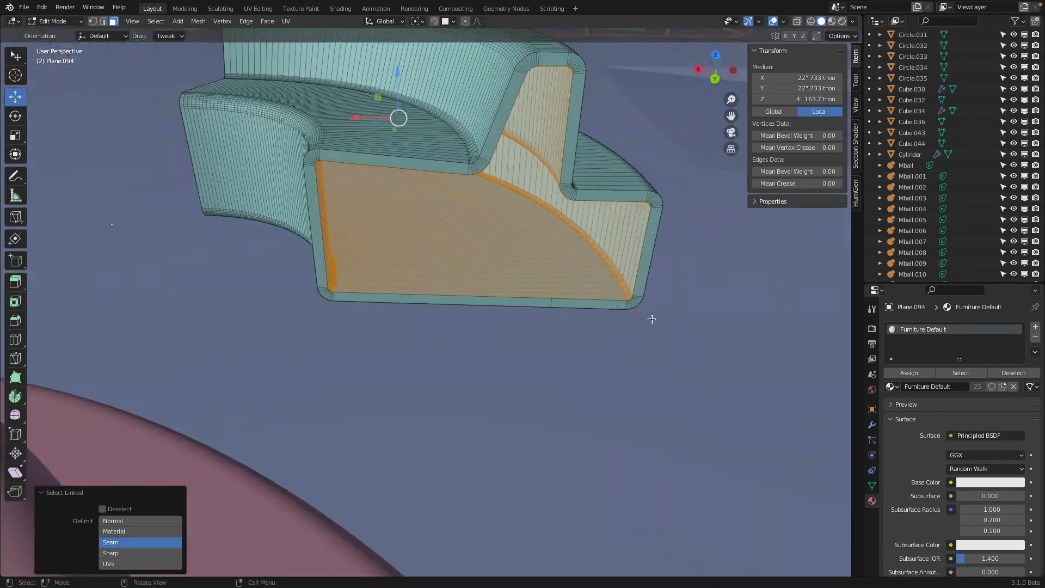
- Add a second material slot with the Light Emission material for the selected inner faces
left_click(1036, 326)
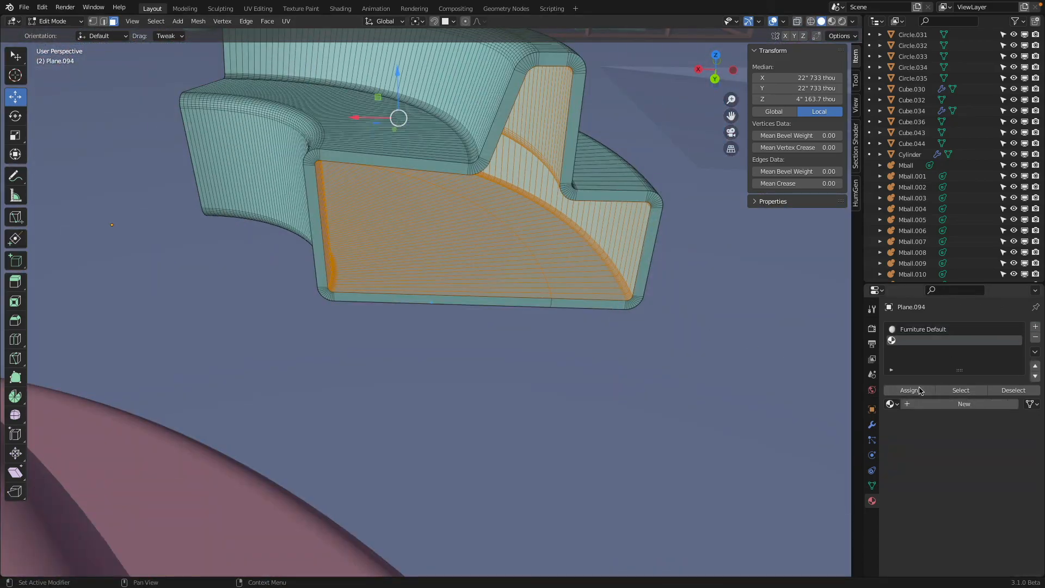
left_click(891, 404)
type("emi")
key("Return")
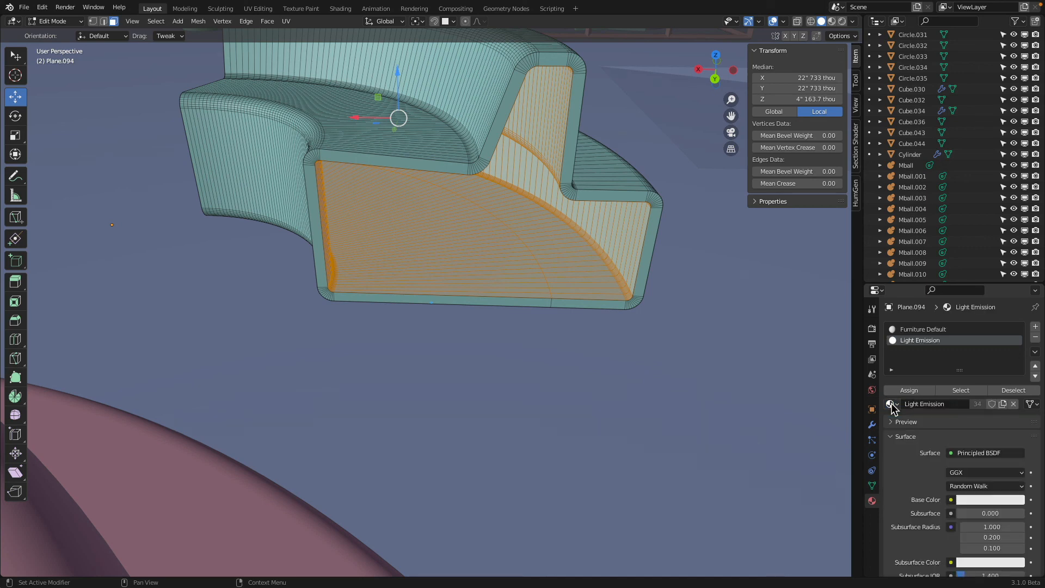
- Select the bench copy's whole mesh and merge its vertices by distance
key("a")
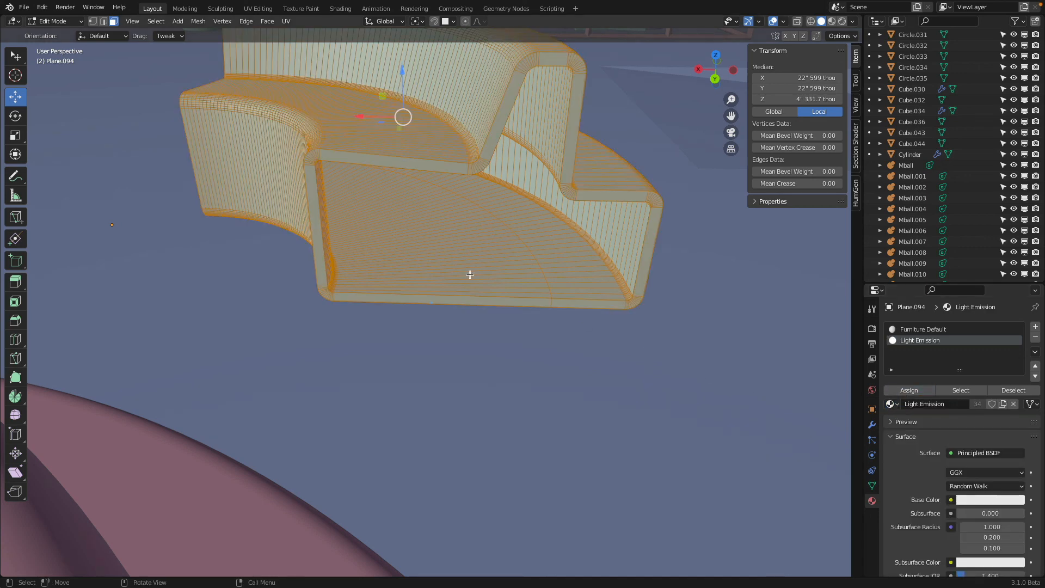
key("alt+a")
key("a")
left_click(201, 21)
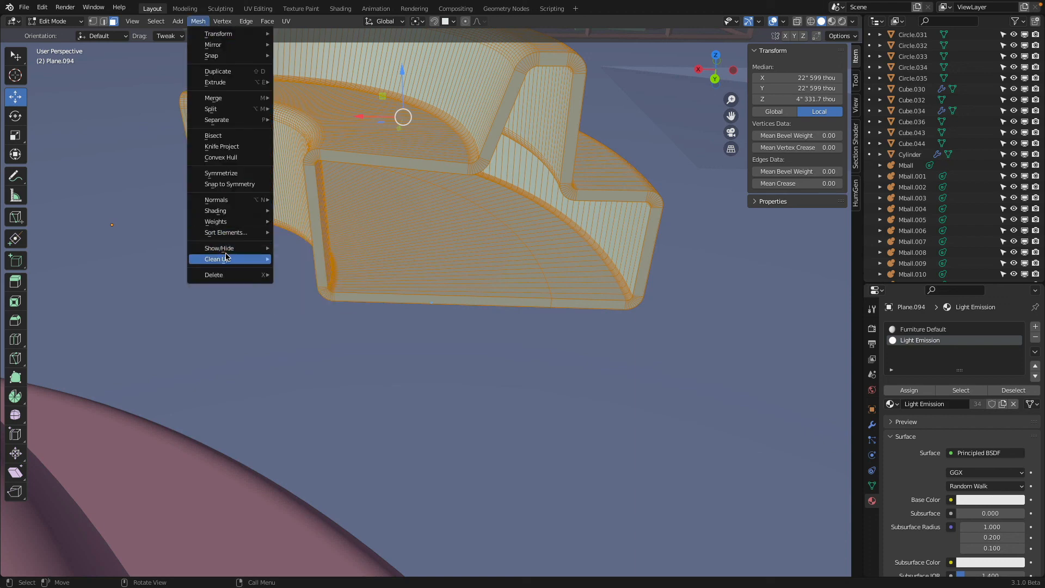
mouse_move(228, 258)
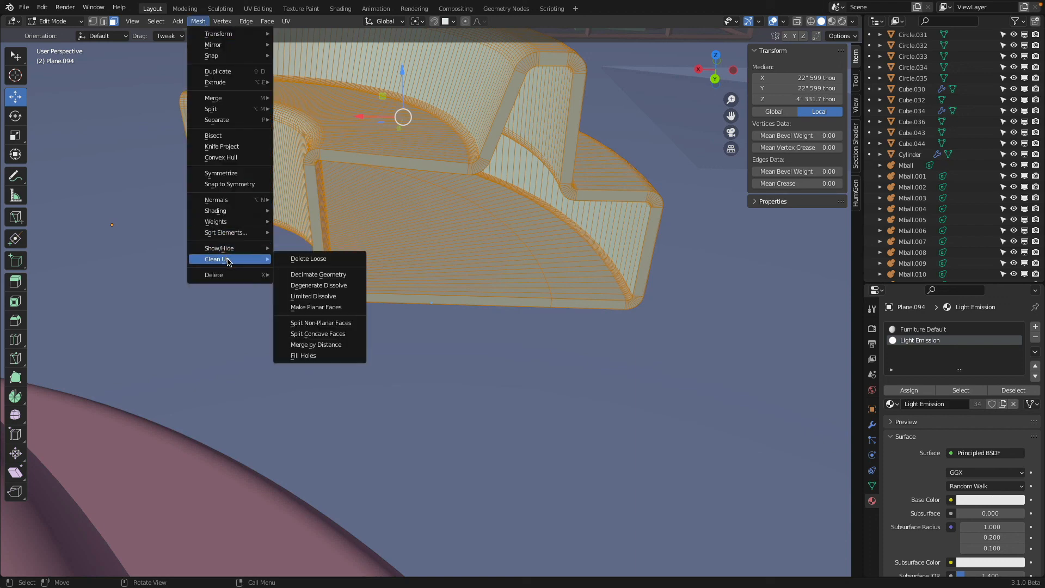
left_click(334, 345)
left_click(376, 165)
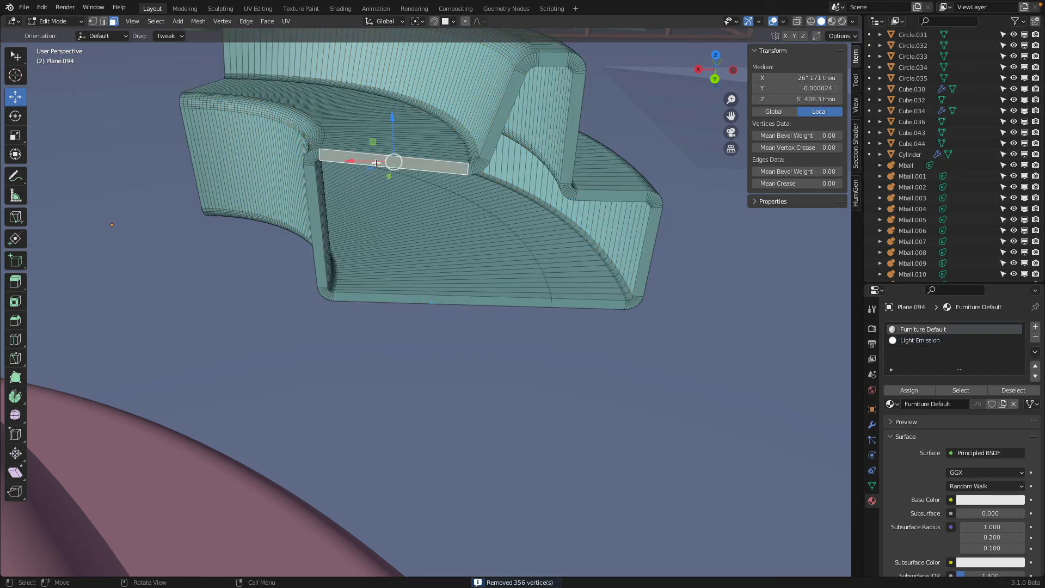
- Leave mesh editing, check the bench copy's glowing inside in rendered shading, and return to solid shading
key("Tab")
key("z")
left_click(524, 131)
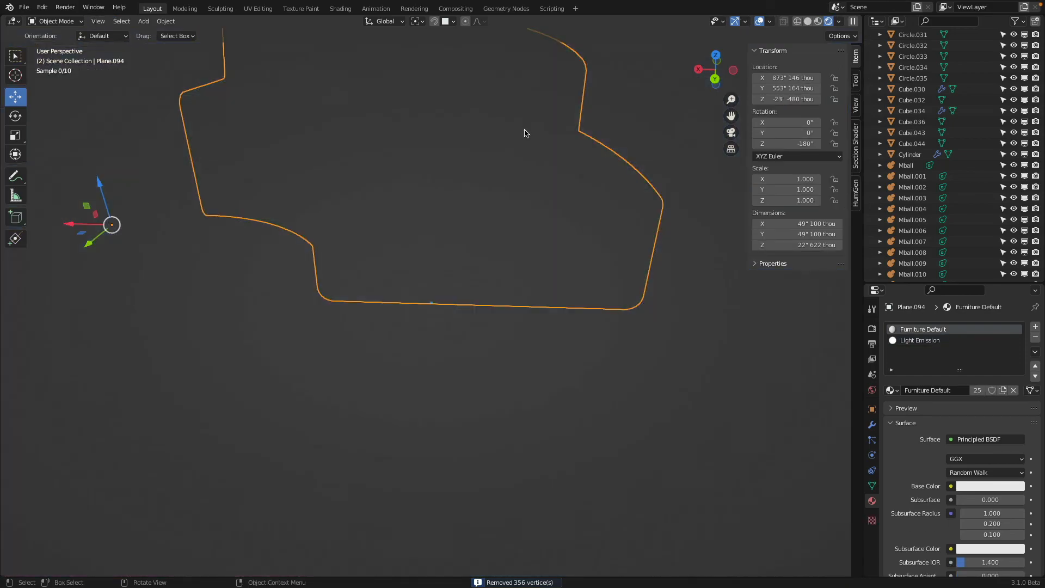
scroll(524, 129, "down", 8)
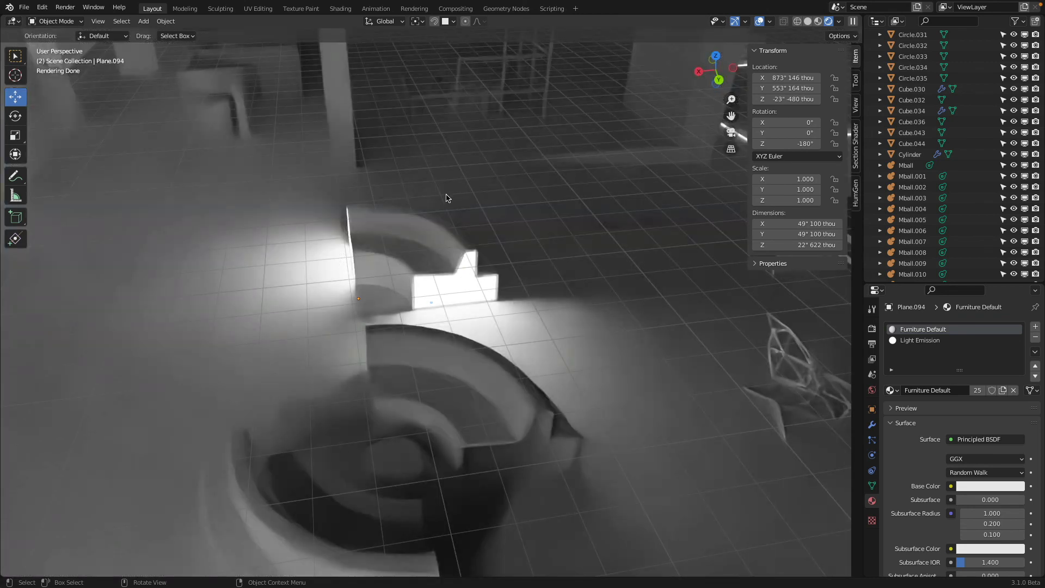
scroll(447, 199, "down", 5)
key("z")
left_click(537, 197)
scroll(428, 240, "down", 4)
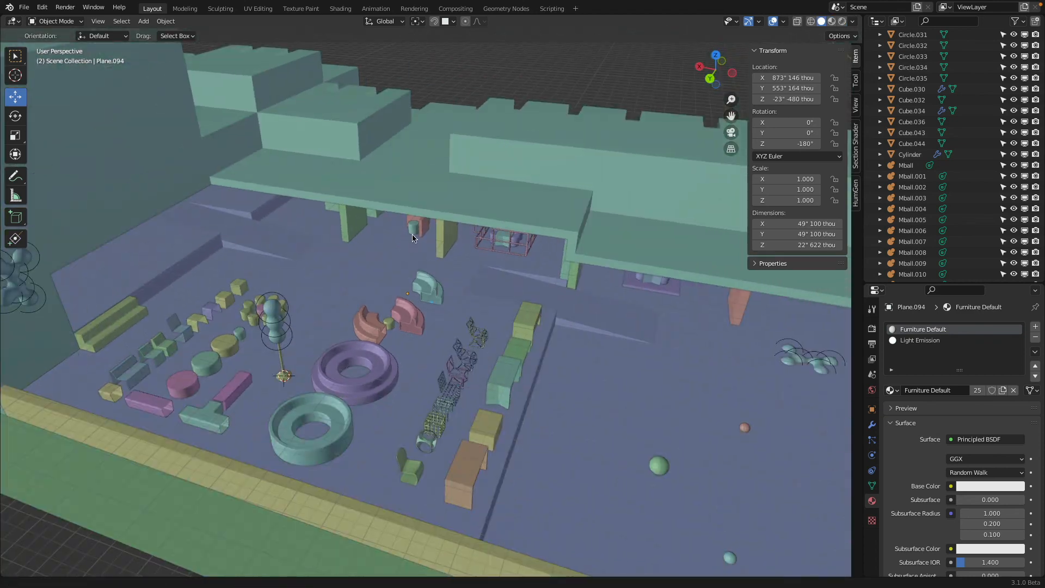